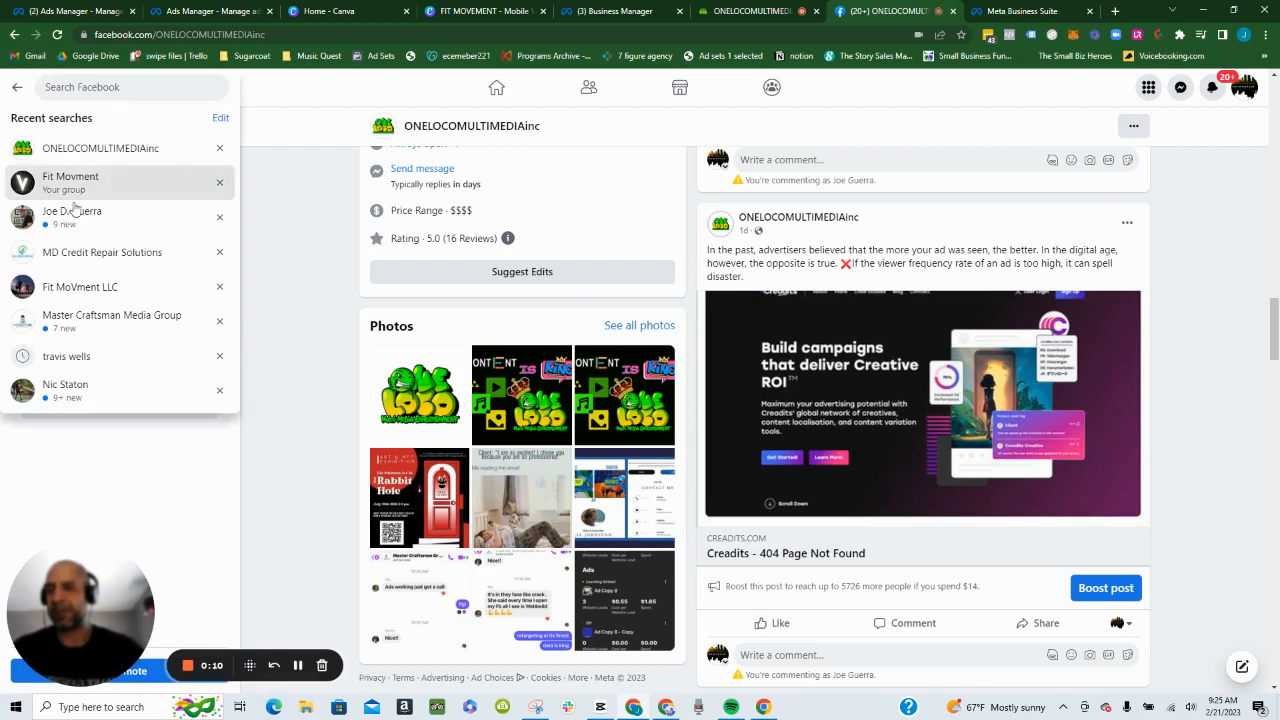
- Open the Fit Movment Facebook group and read the full admin post offering members a grocery list, along with its comments
click(62, 178)
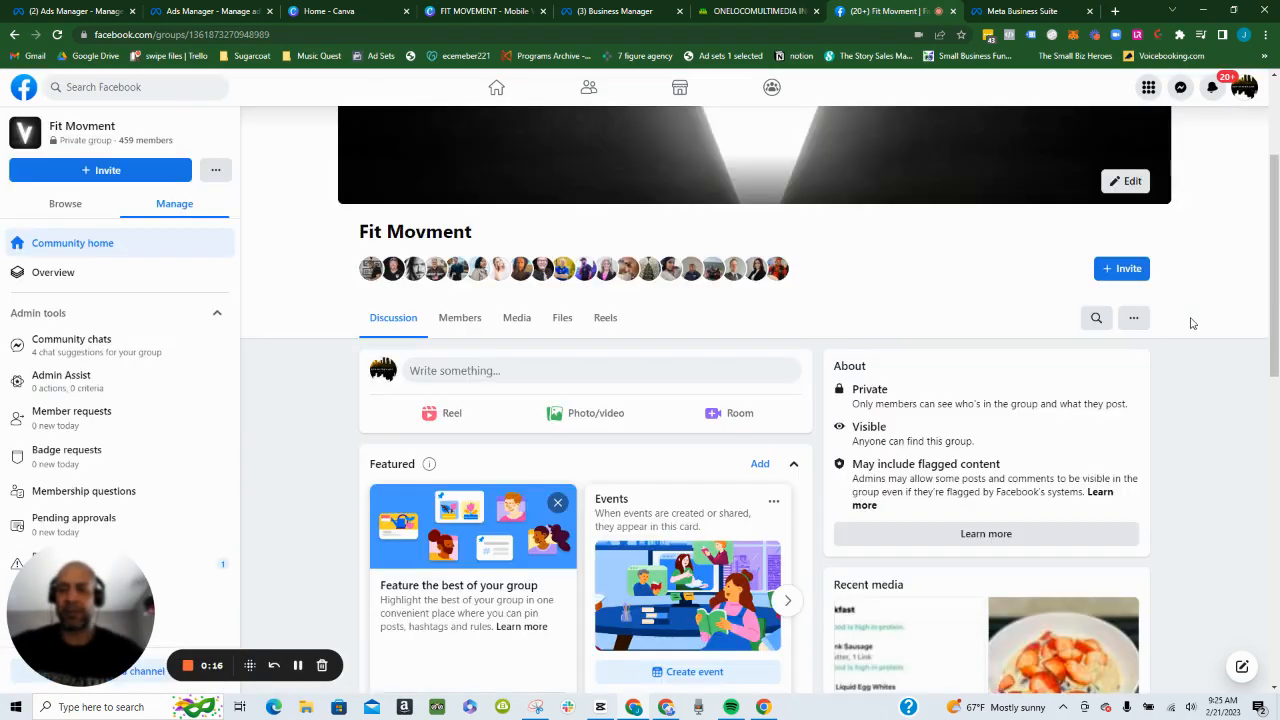
scroll(1023, 373, down, 2)
scroll(1023, 377, down, 4)
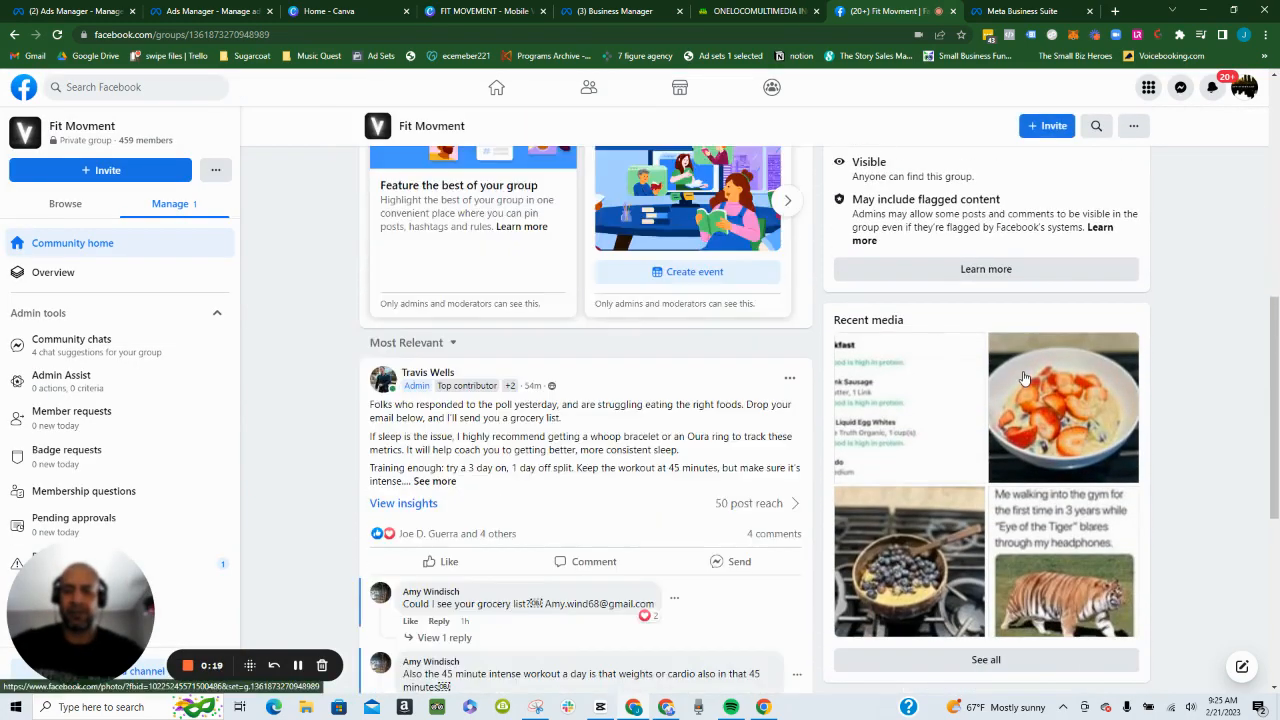
scroll(497, 330, down, 1)
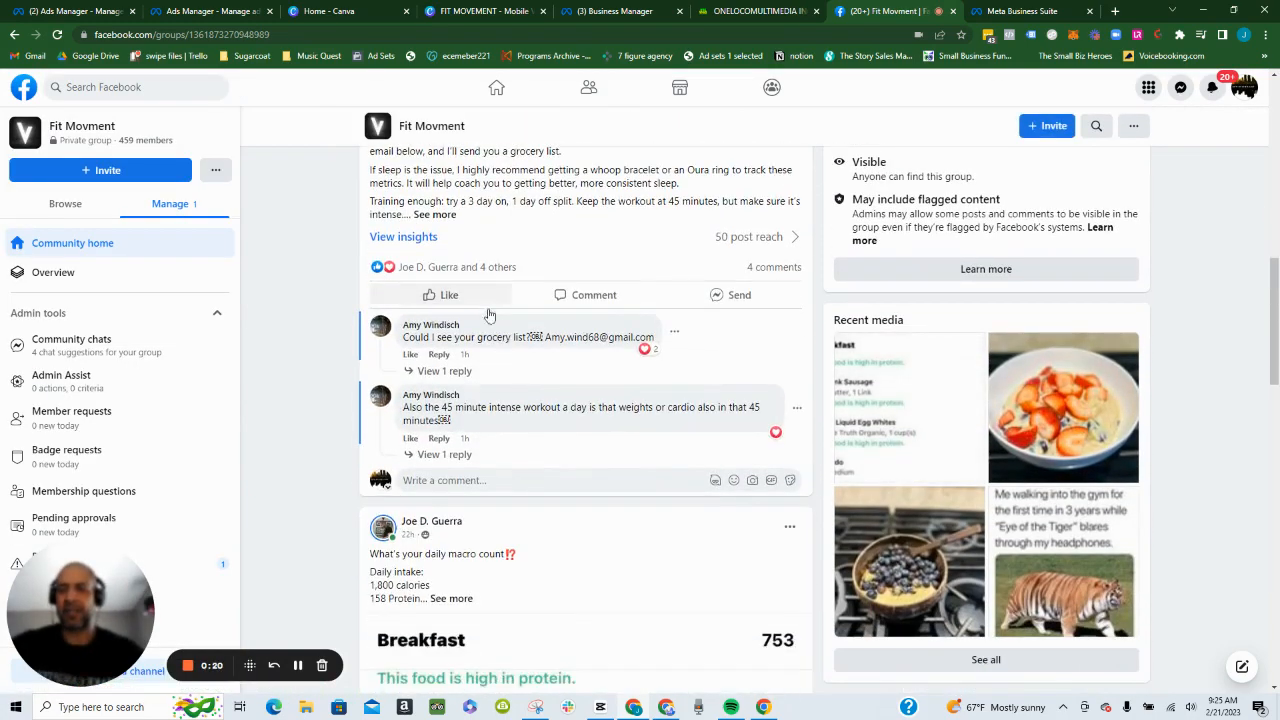
scroll(489, 314, up, 2)
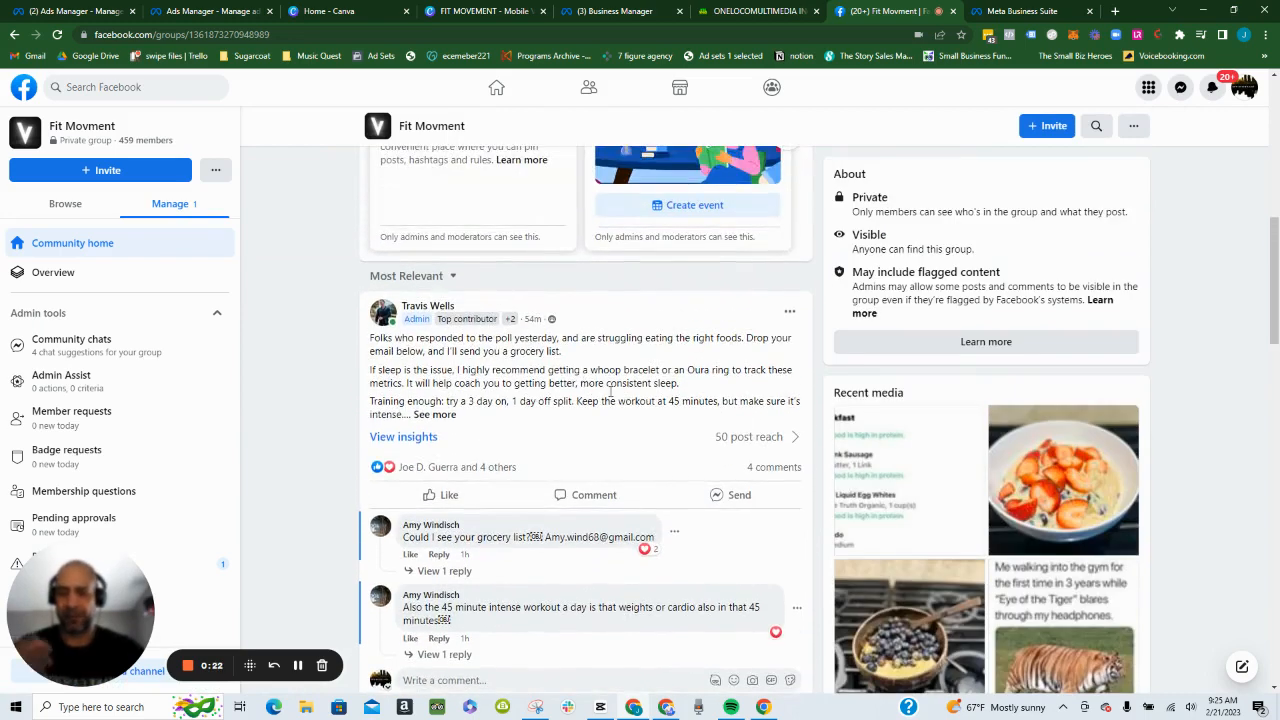
click(432, 415)
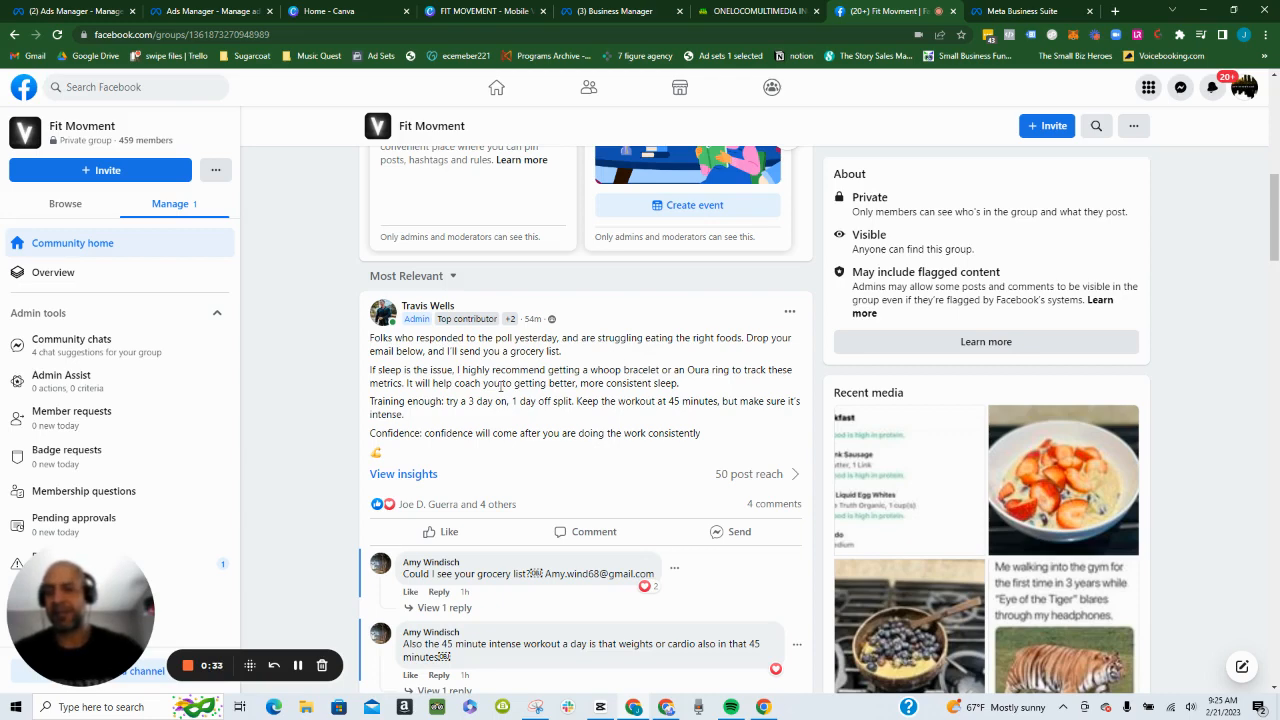
scroll(501, 386, down, 1)
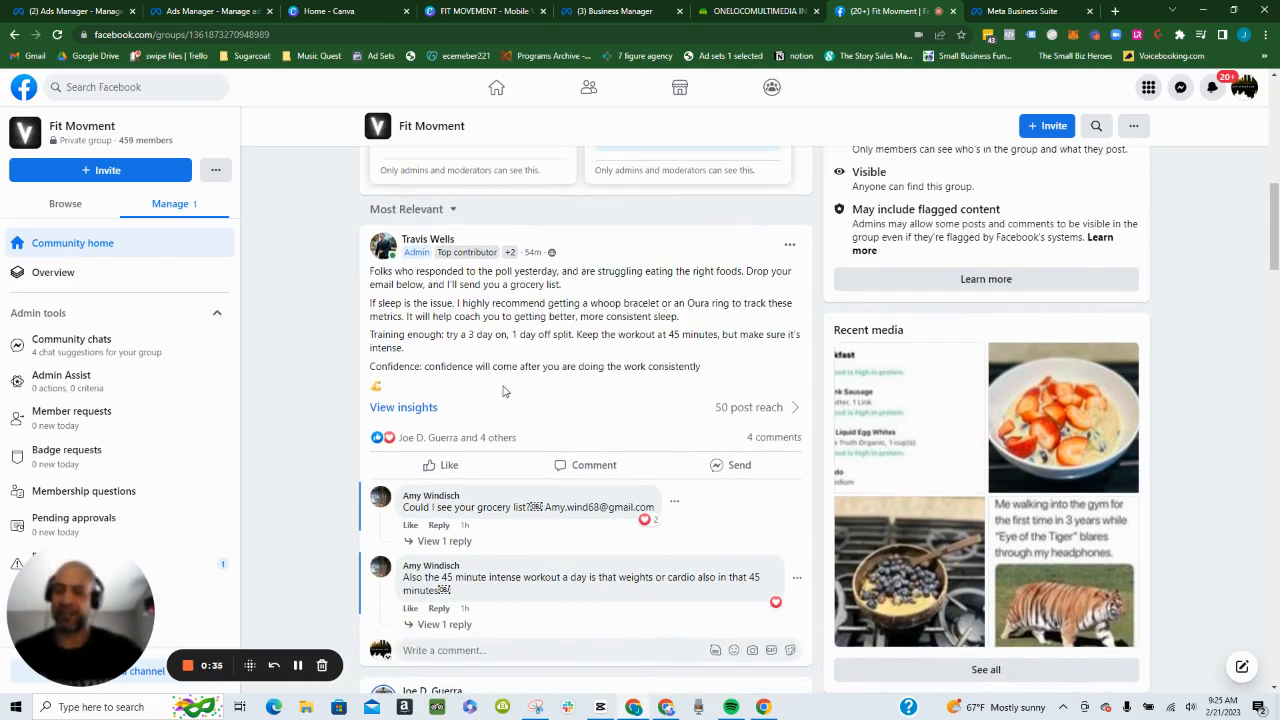
scroll(515, 455, up, 5)
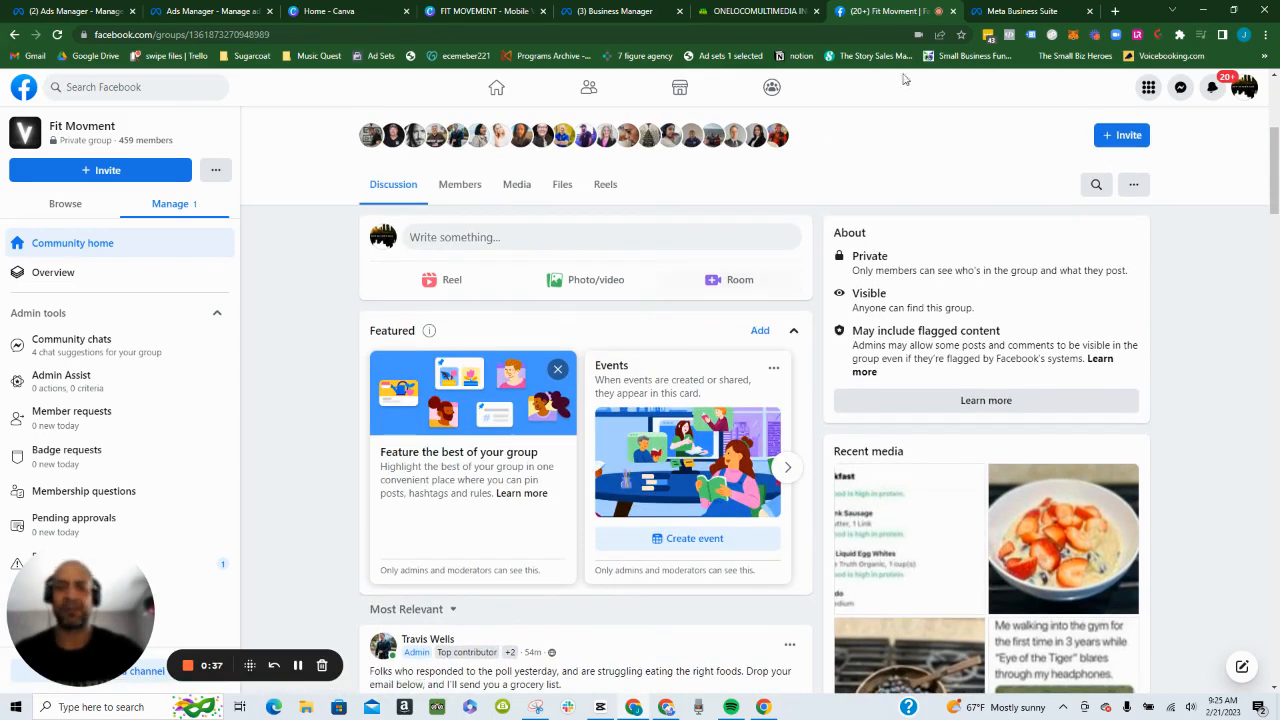
- Switch to ONELOCO and preview the Grocery List step page of the Personal Trainer-007-2.0 funnel
click(735, 15)
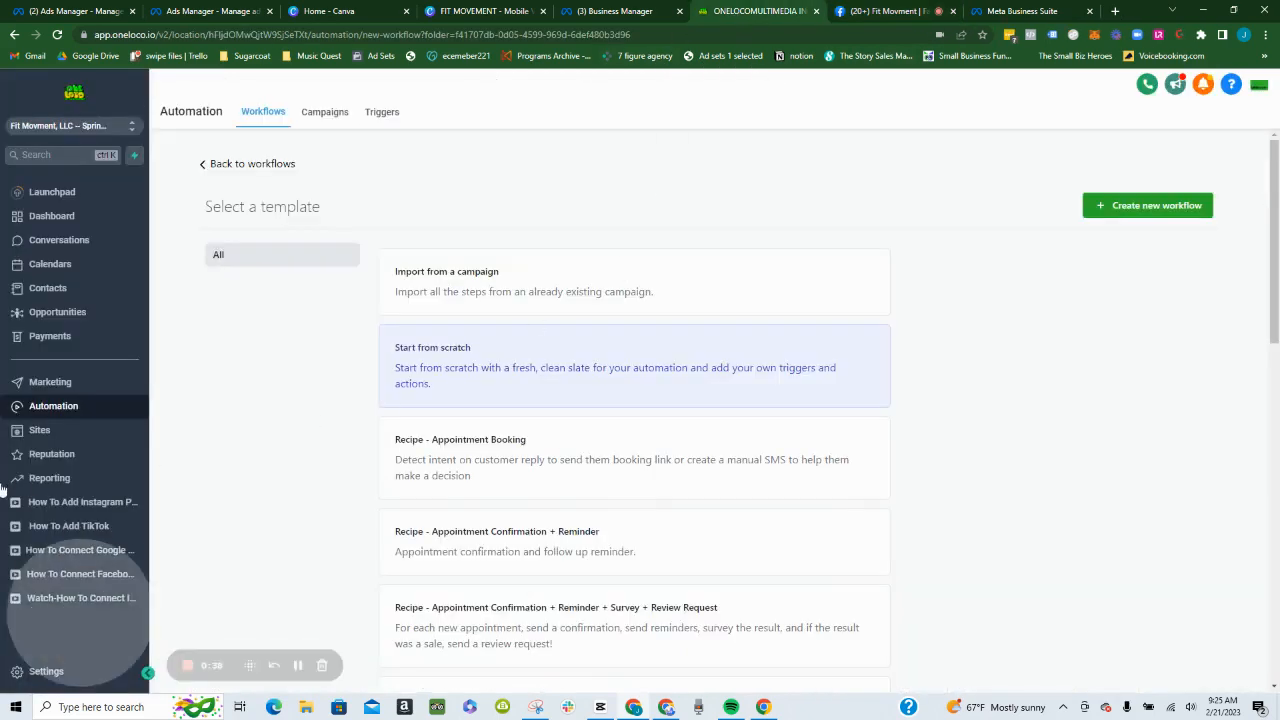
click(69, 430)
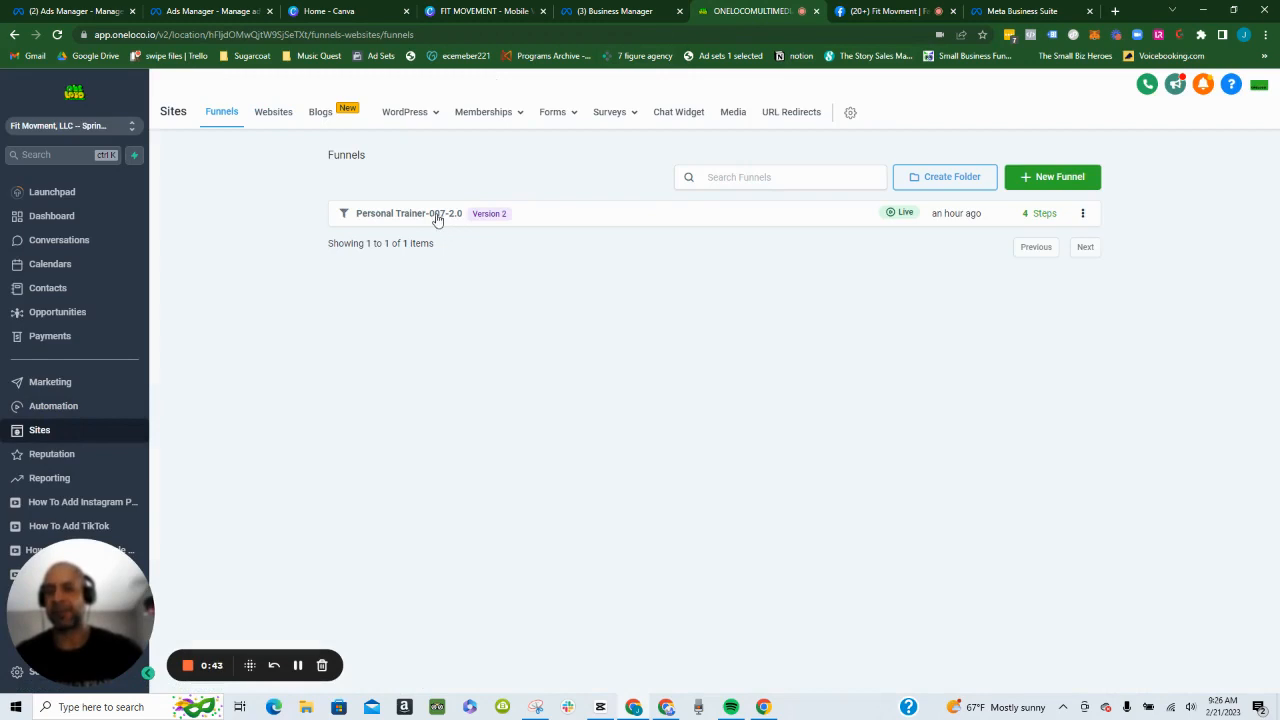
click(437, 215)
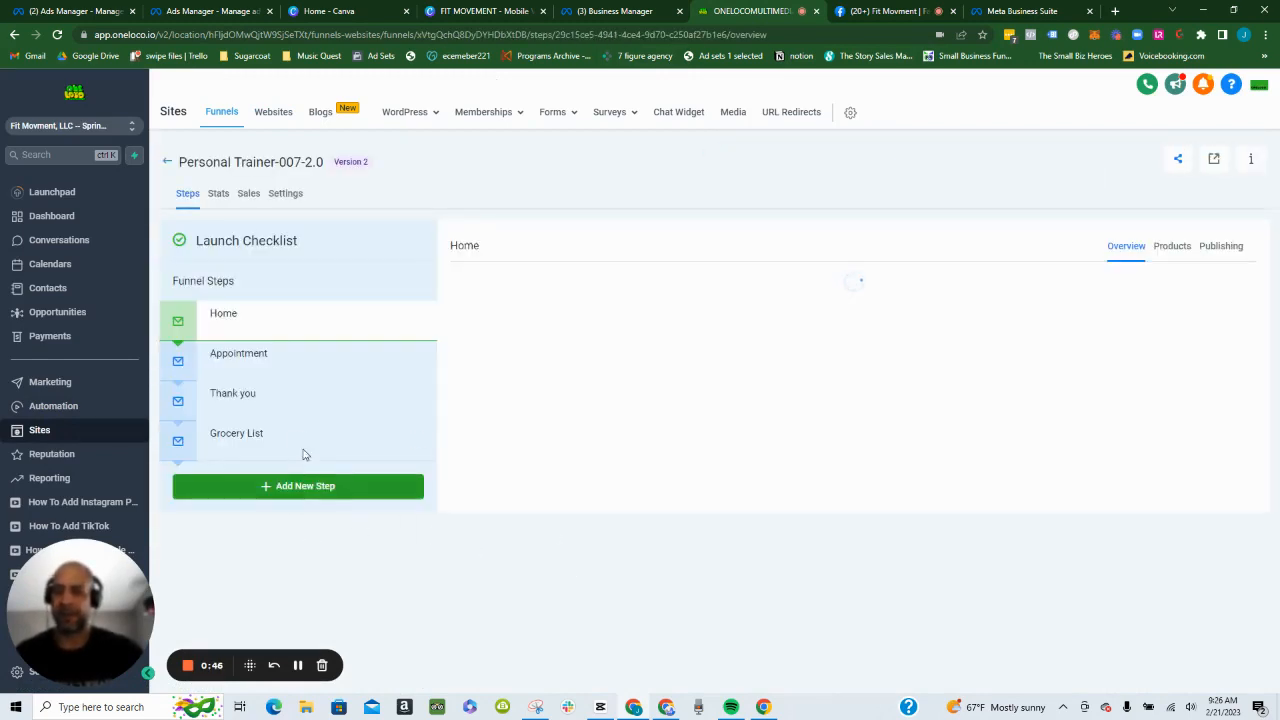
click(299, 436)
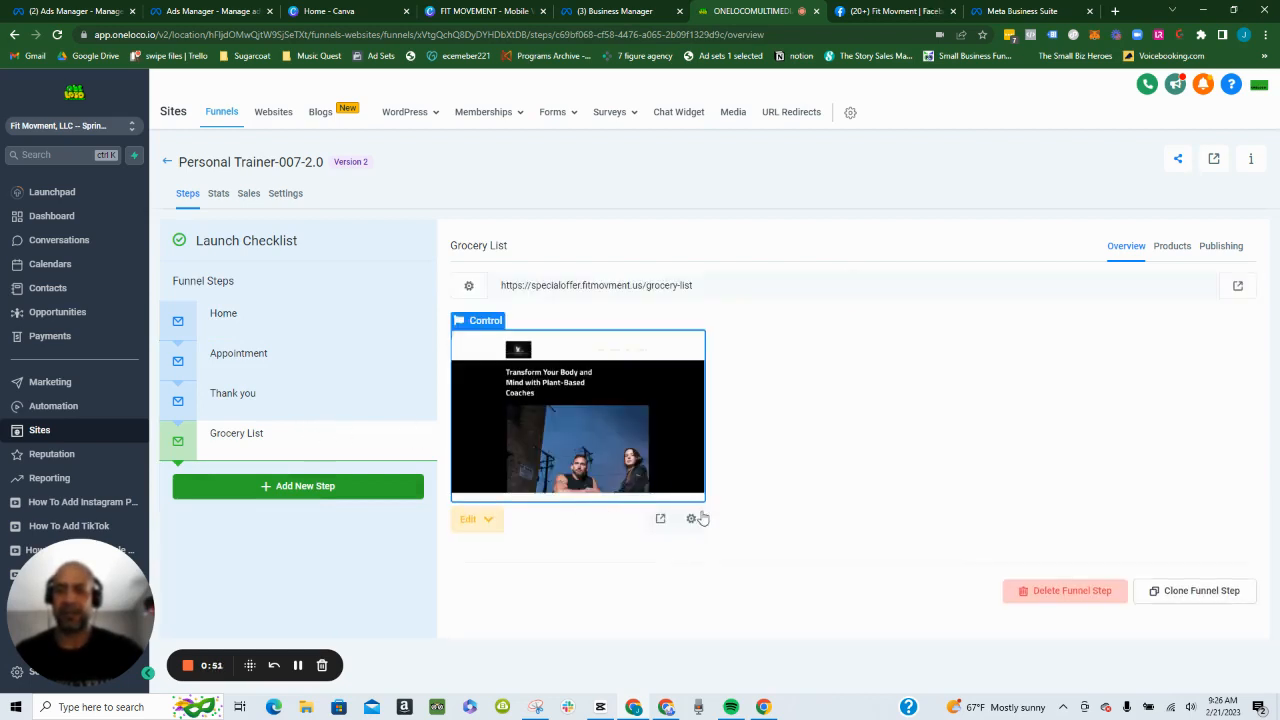
click(660, 521)
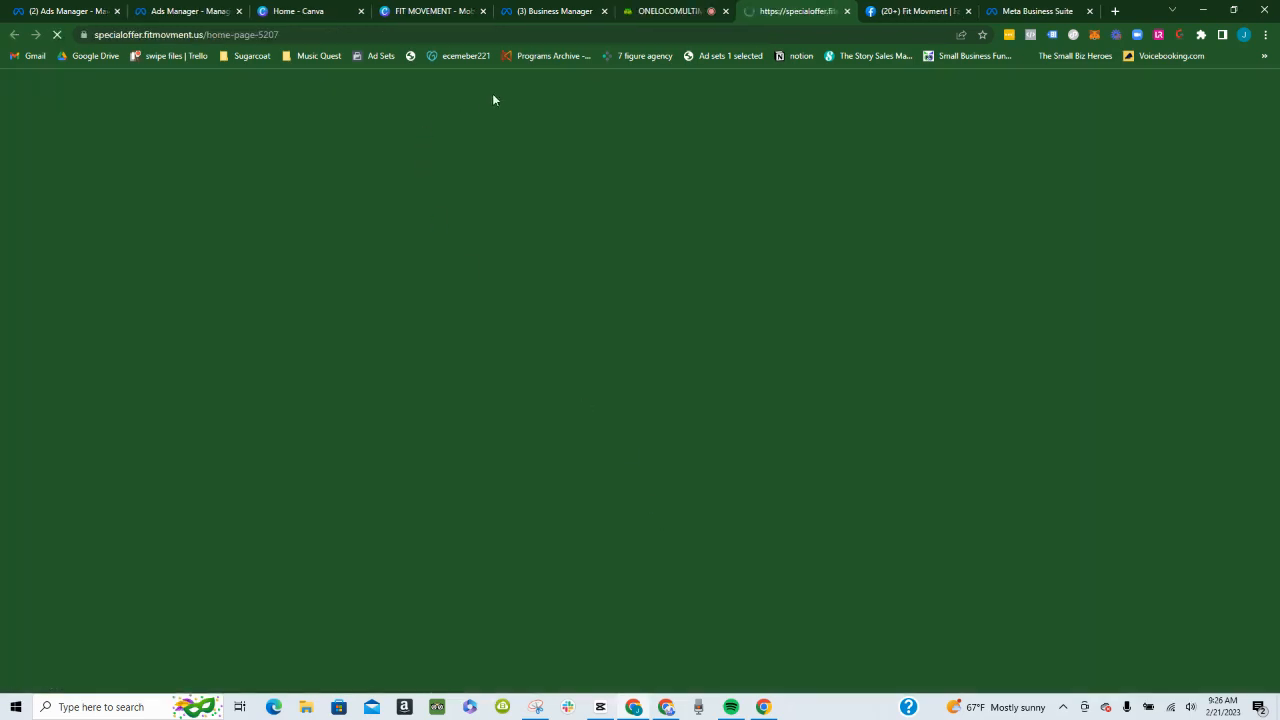
- Close the unneeded Canva home, duplicate Ads Manager and Meta Business Suite pages, returning to the funnel page preview
click(372, 11)
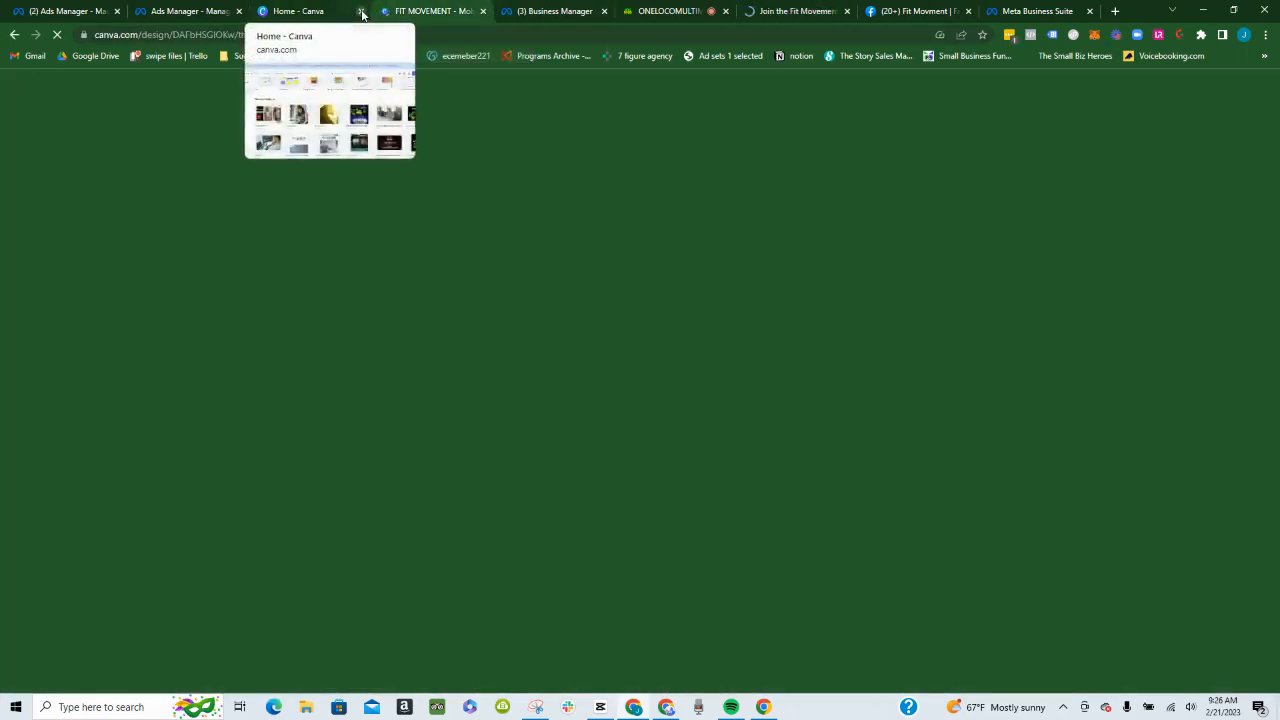
click(361, 11)
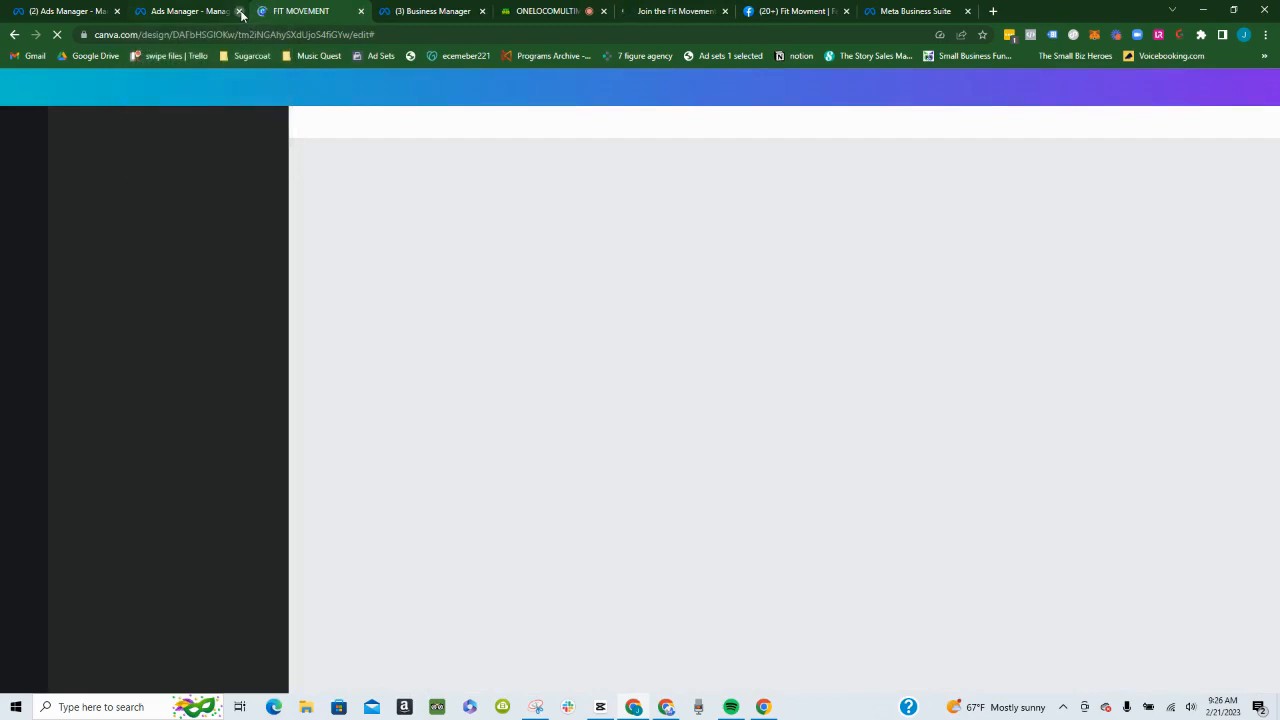
click(240, 11)
click(543, 11)
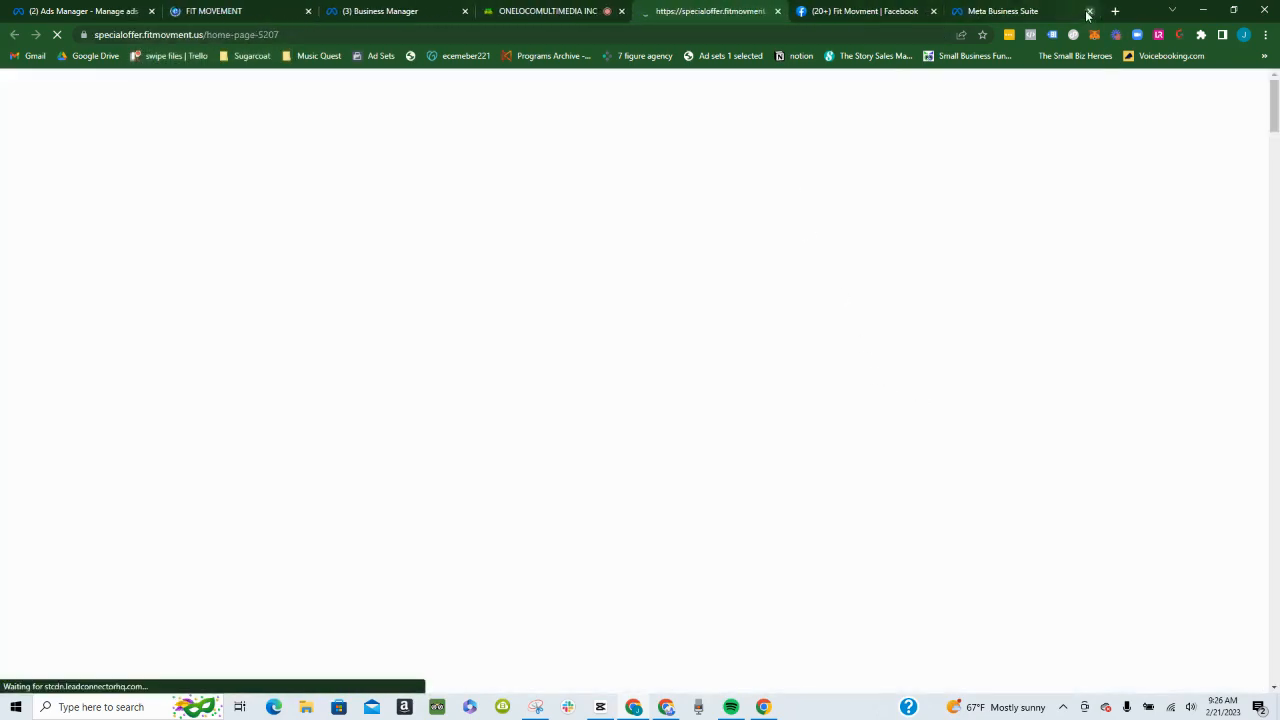
click(1089, 12)
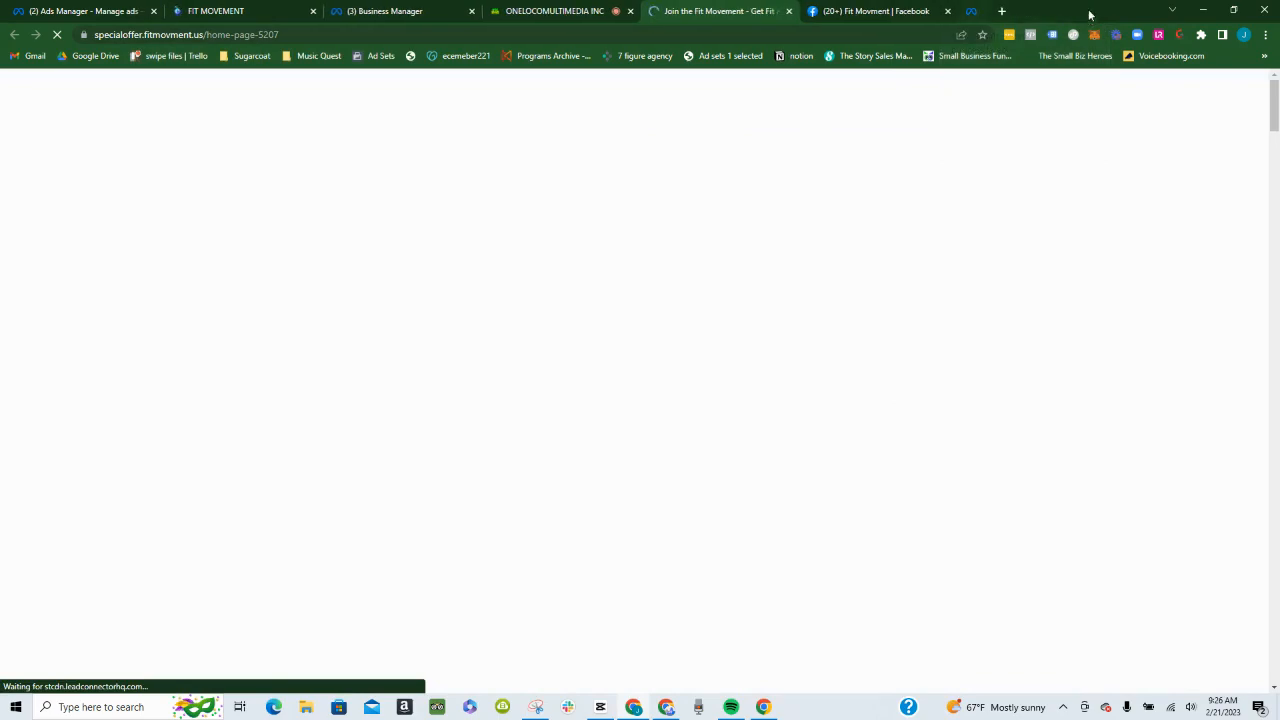
- Review the grocery list landing page and its opt-in form, then close the form and return to the funnel
scroll(866, 327, down, 5)
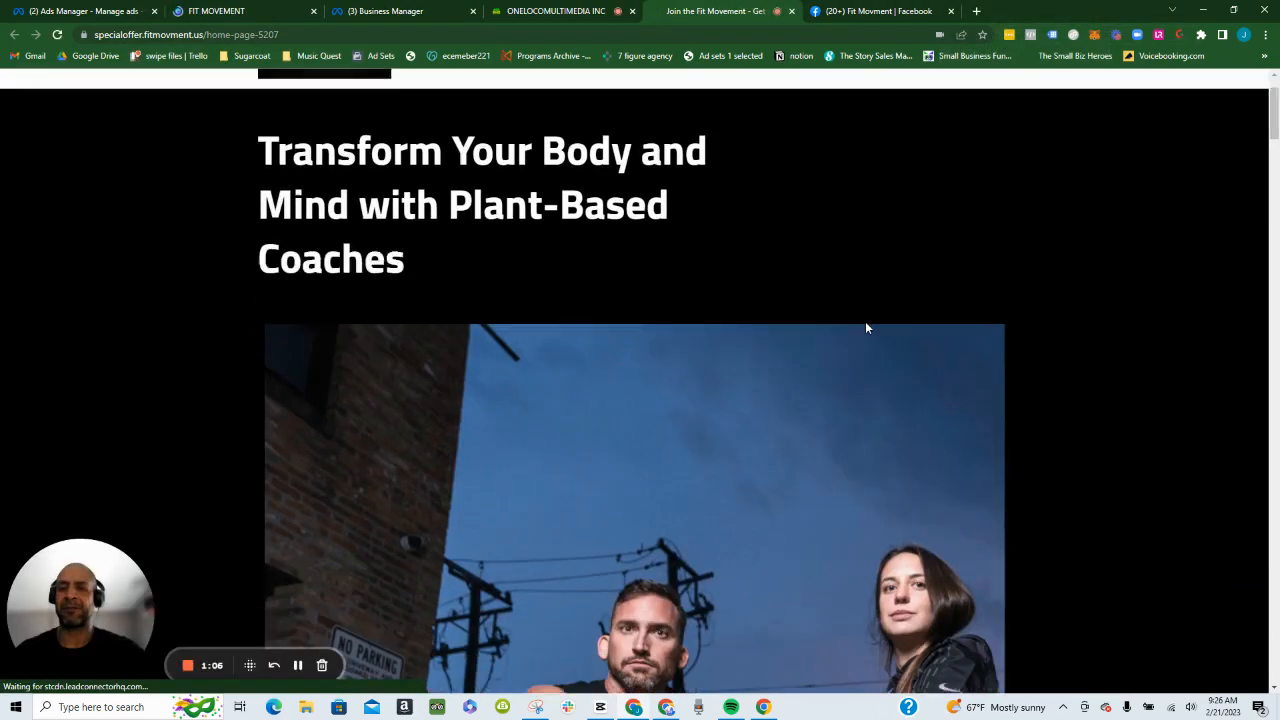
scroll(867, 372, down, 2)
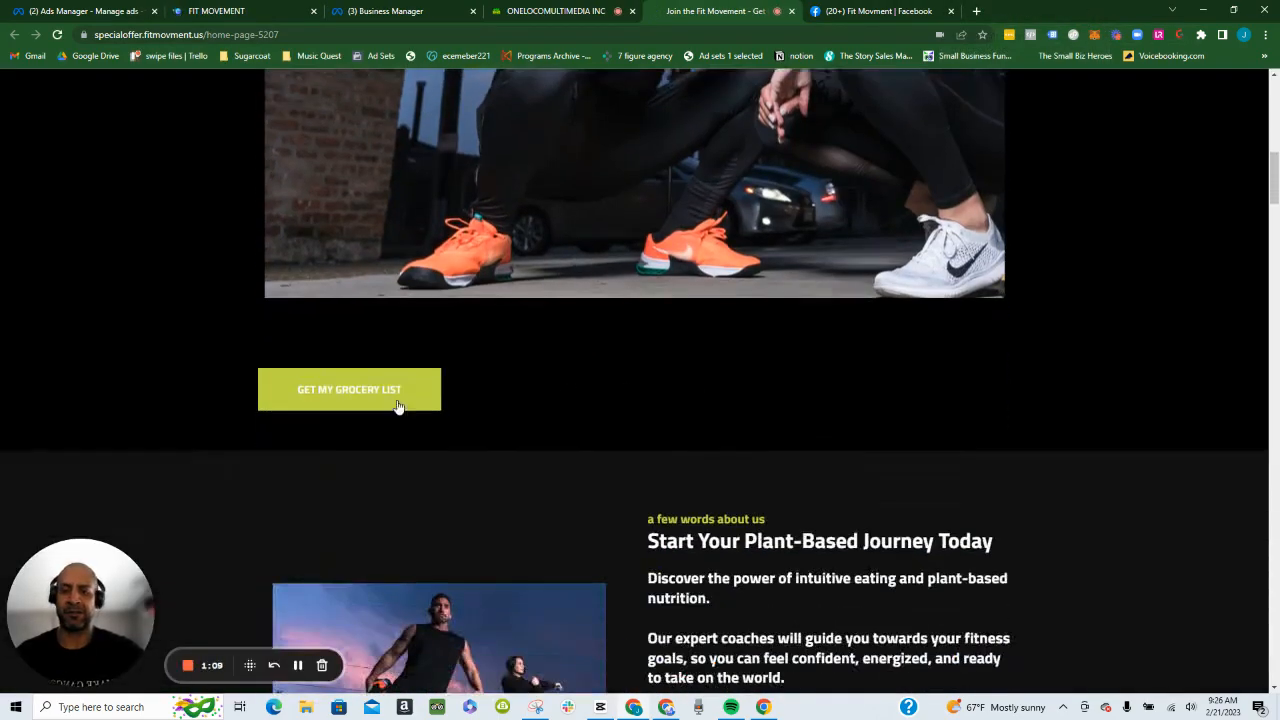
click(377, 398)
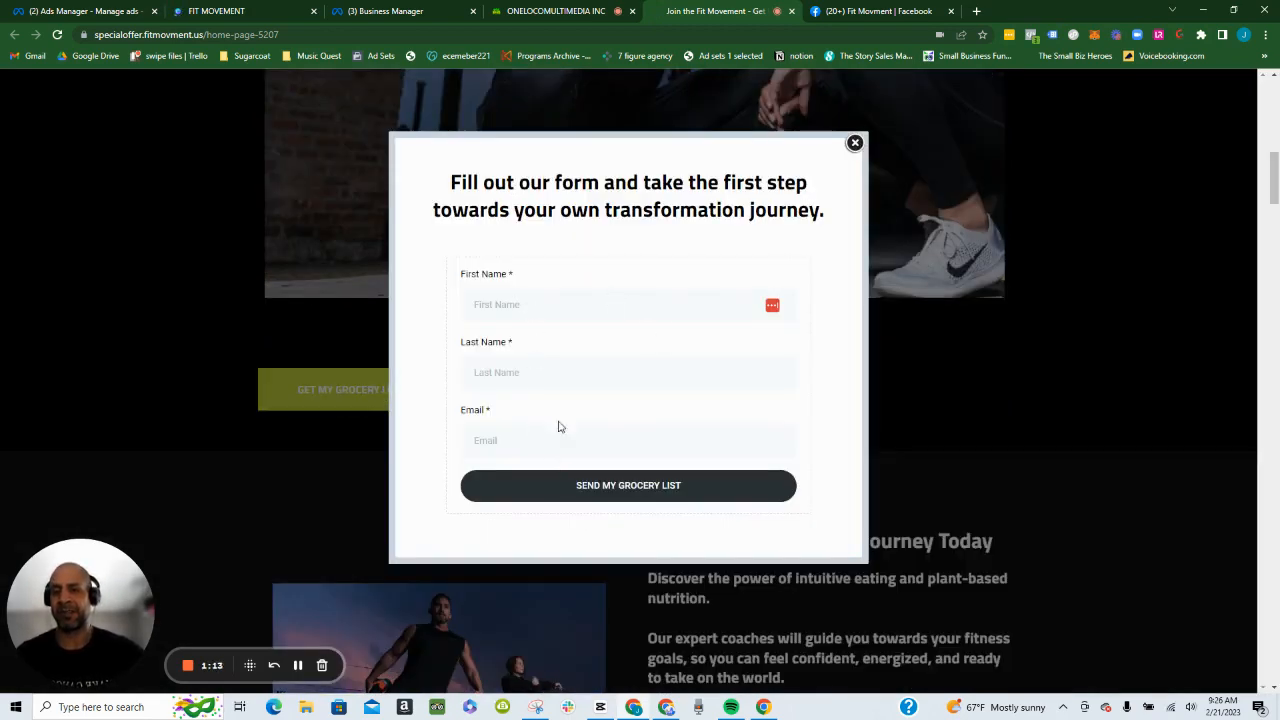
click(855, 144)
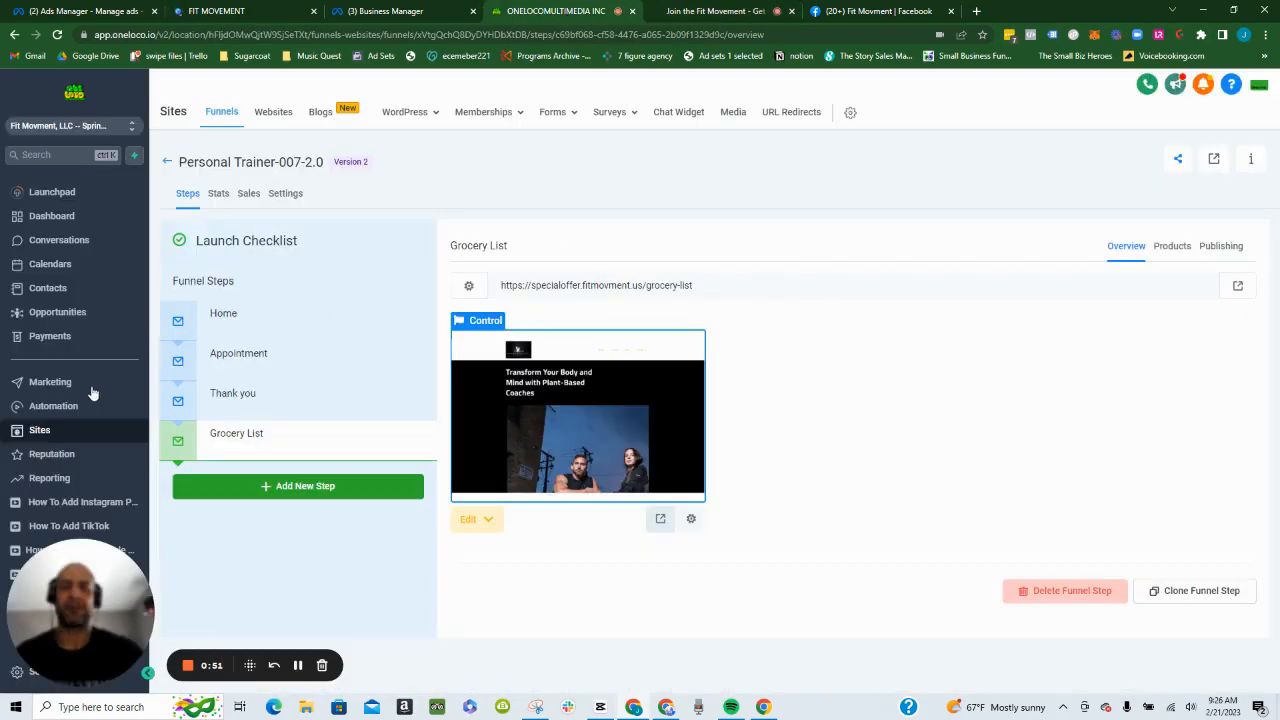
- Open the Pro Fit Workflow folder in the automation workflows and look through both pages of its workflow list
click(84, 411)
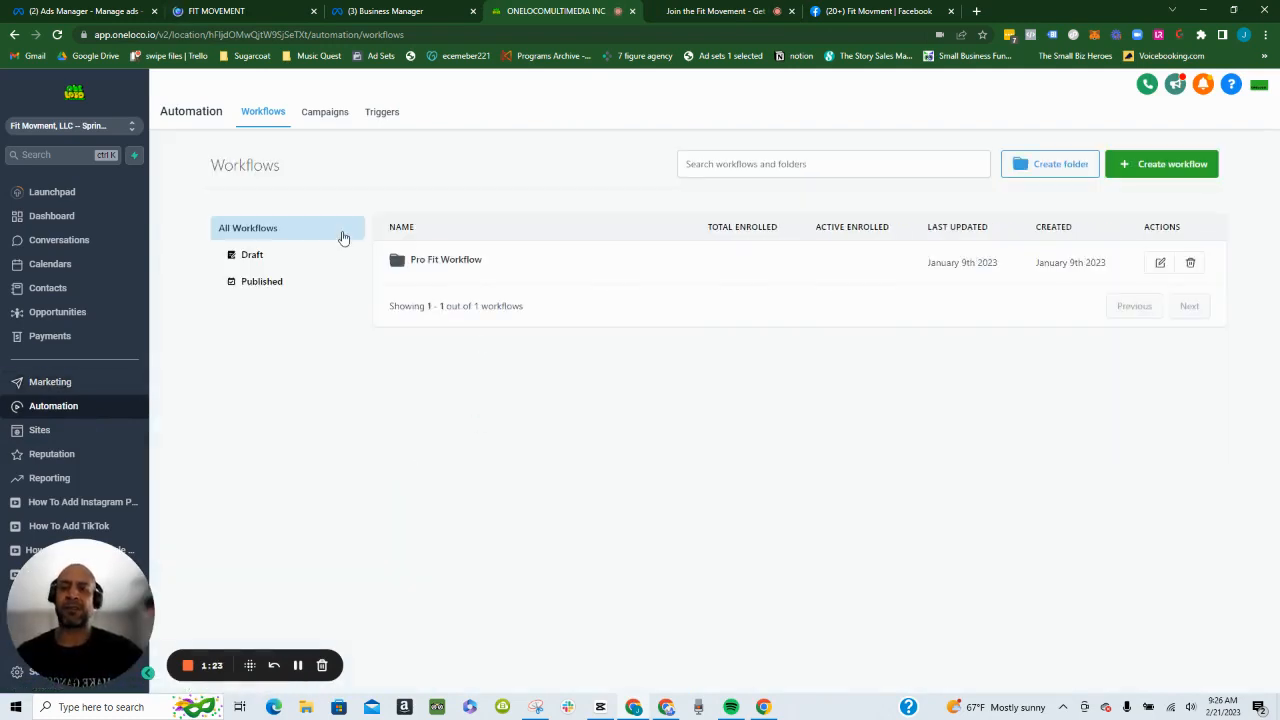
click(432, 262)
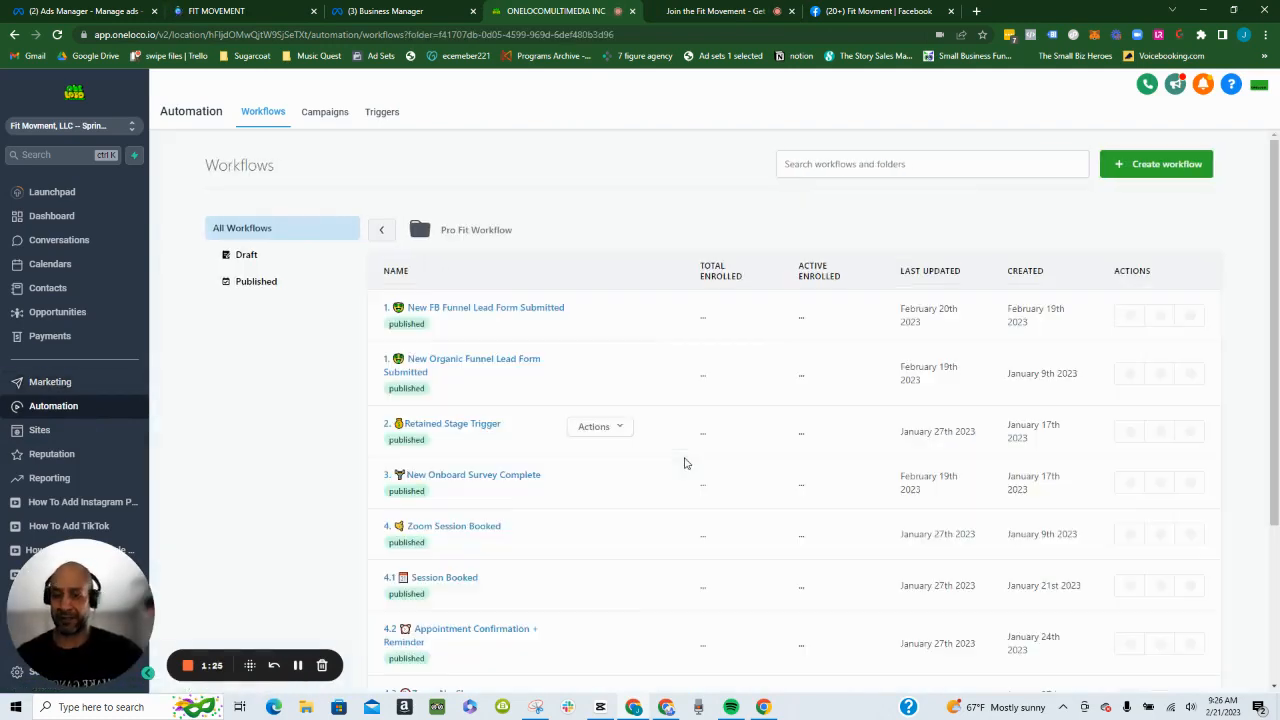
scroll(520, 411, down, 1)
scroll(520, 411, down, 2)
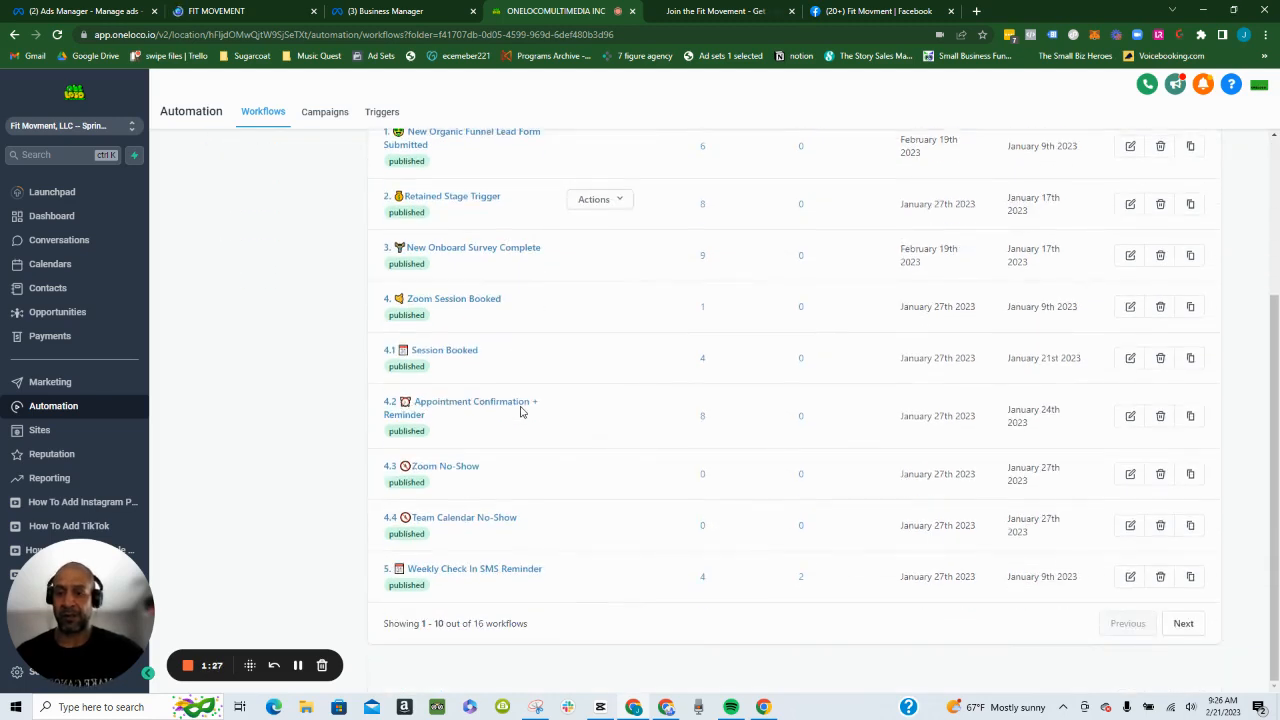
click(1185, 623)
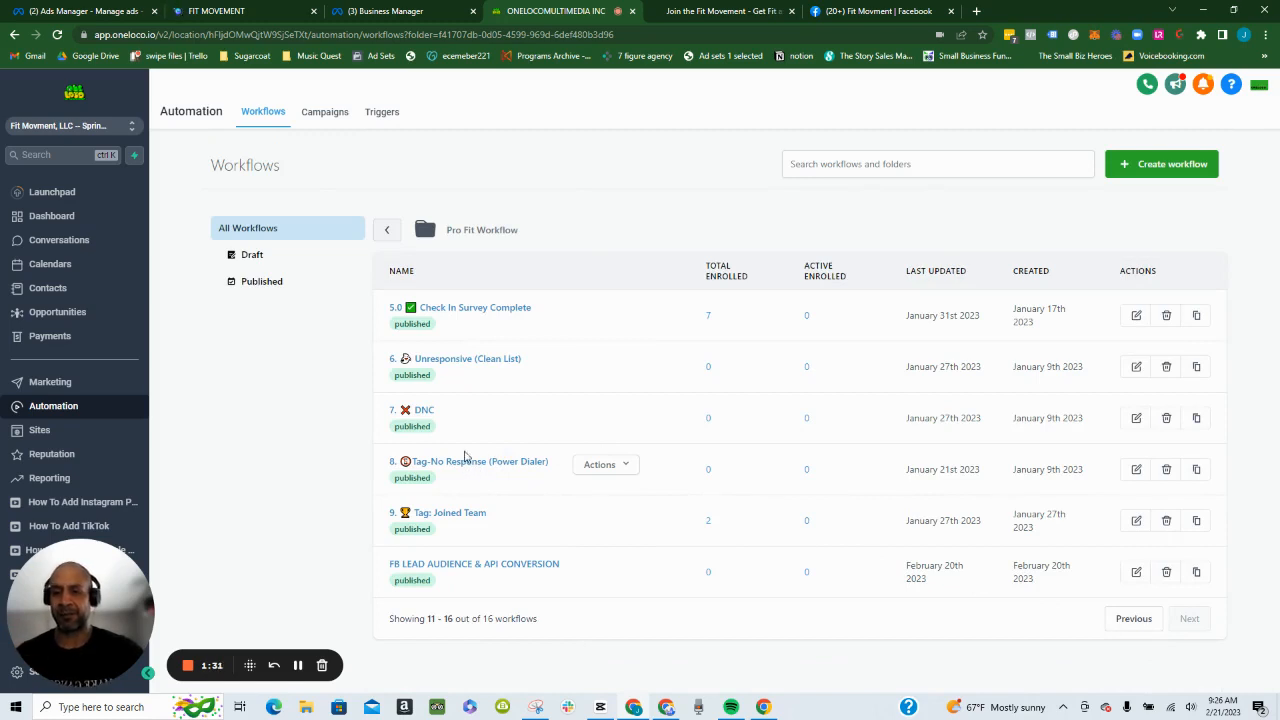
click(388, 230)
click(436, 260)
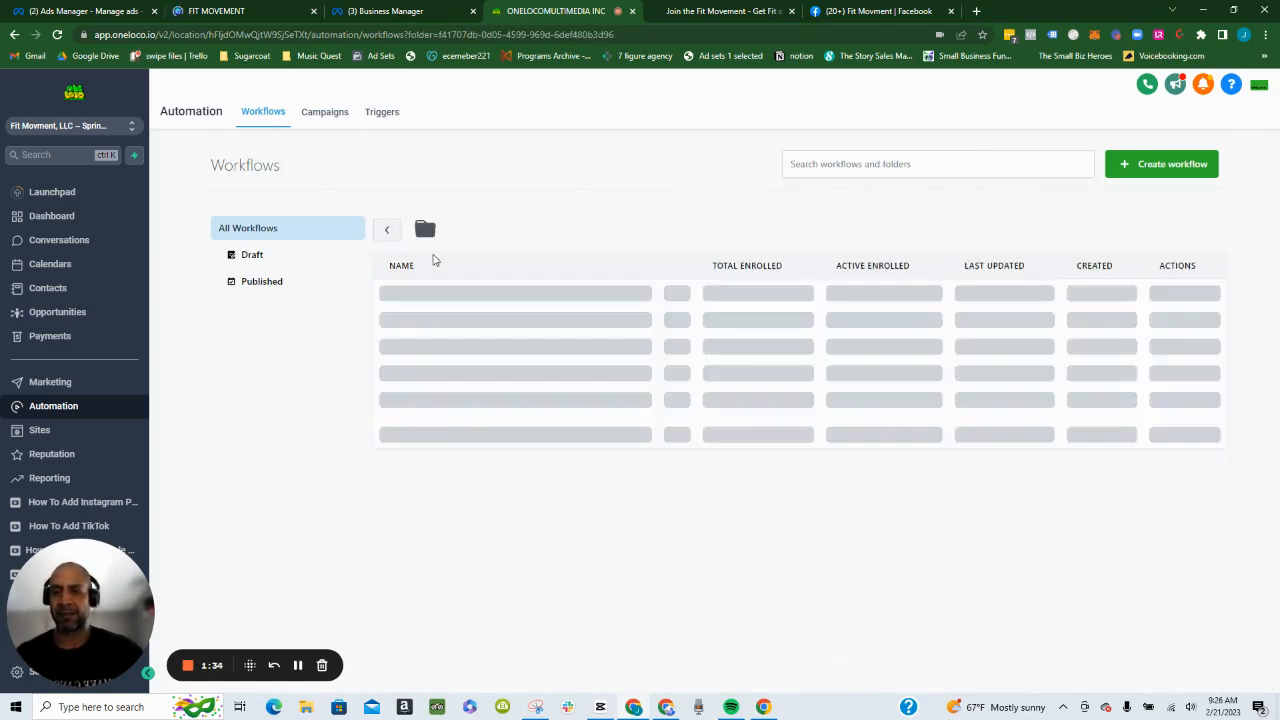
scroll(450, 336, down, 3)
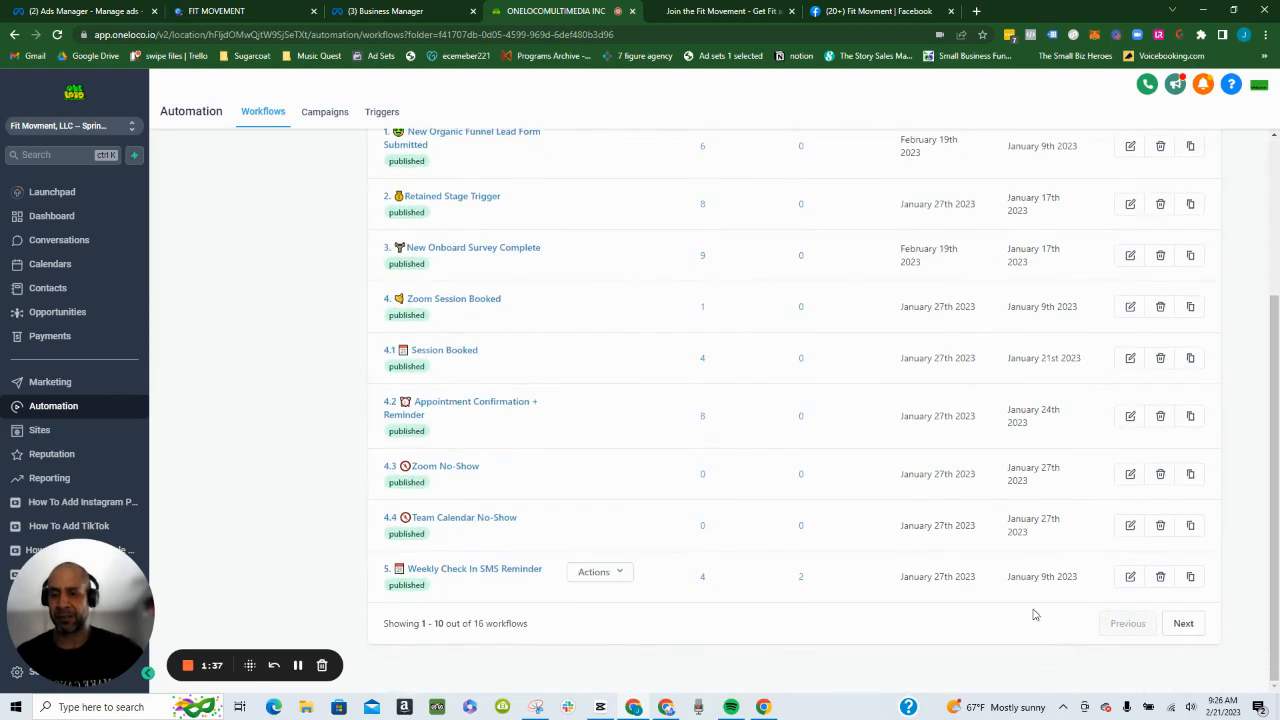
click(1183, 623)
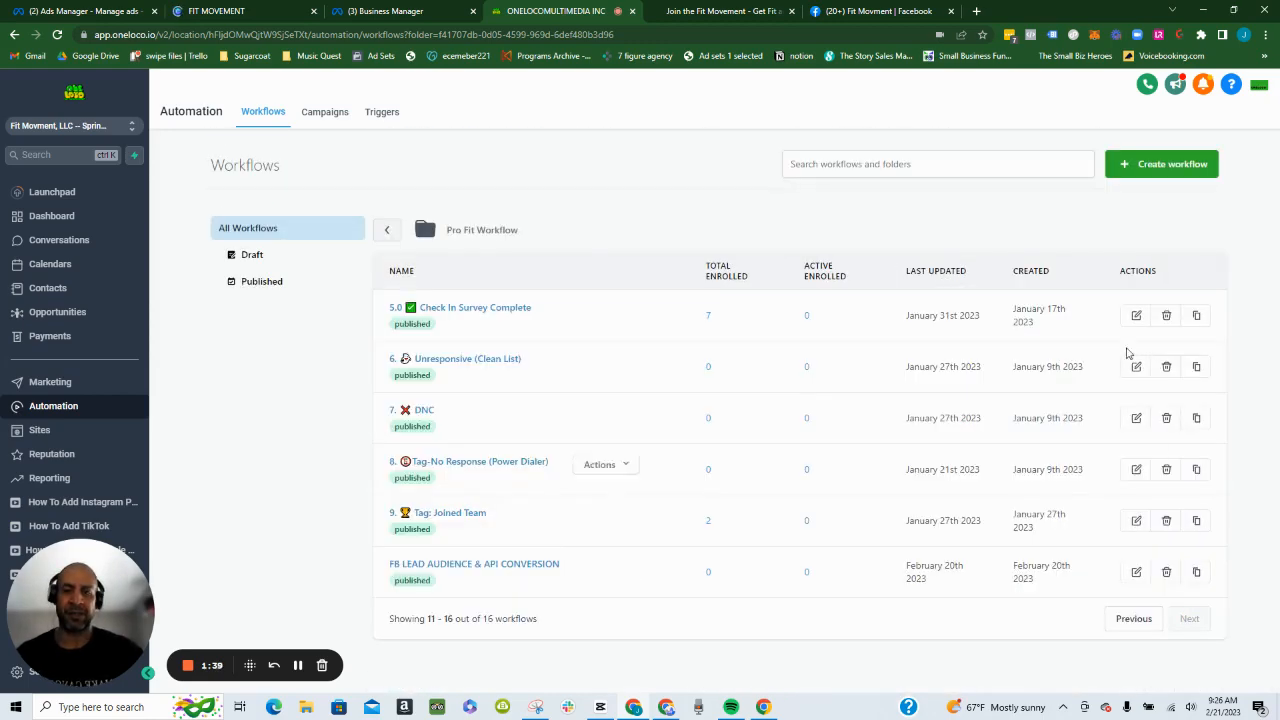
- Create a new workflow from scratch in the Pro Fit Workflow folder and name it "Grocery"
click(1141, 167)
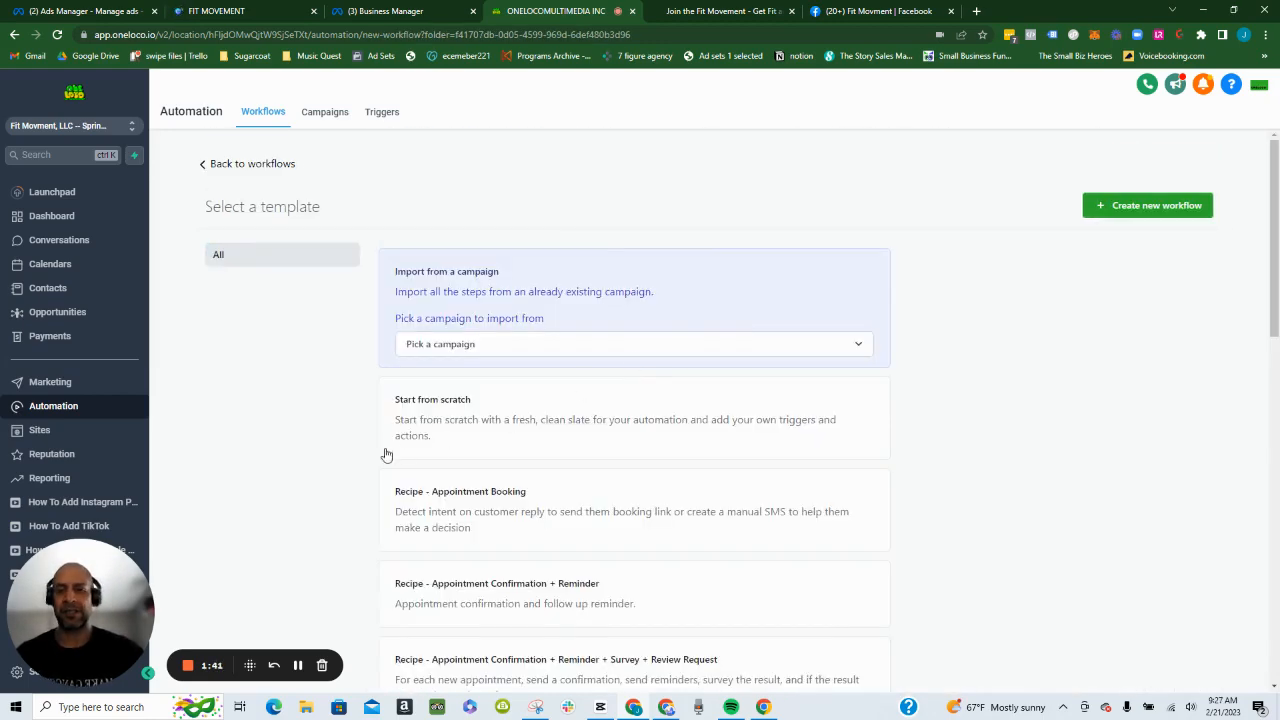
click(520, 425)
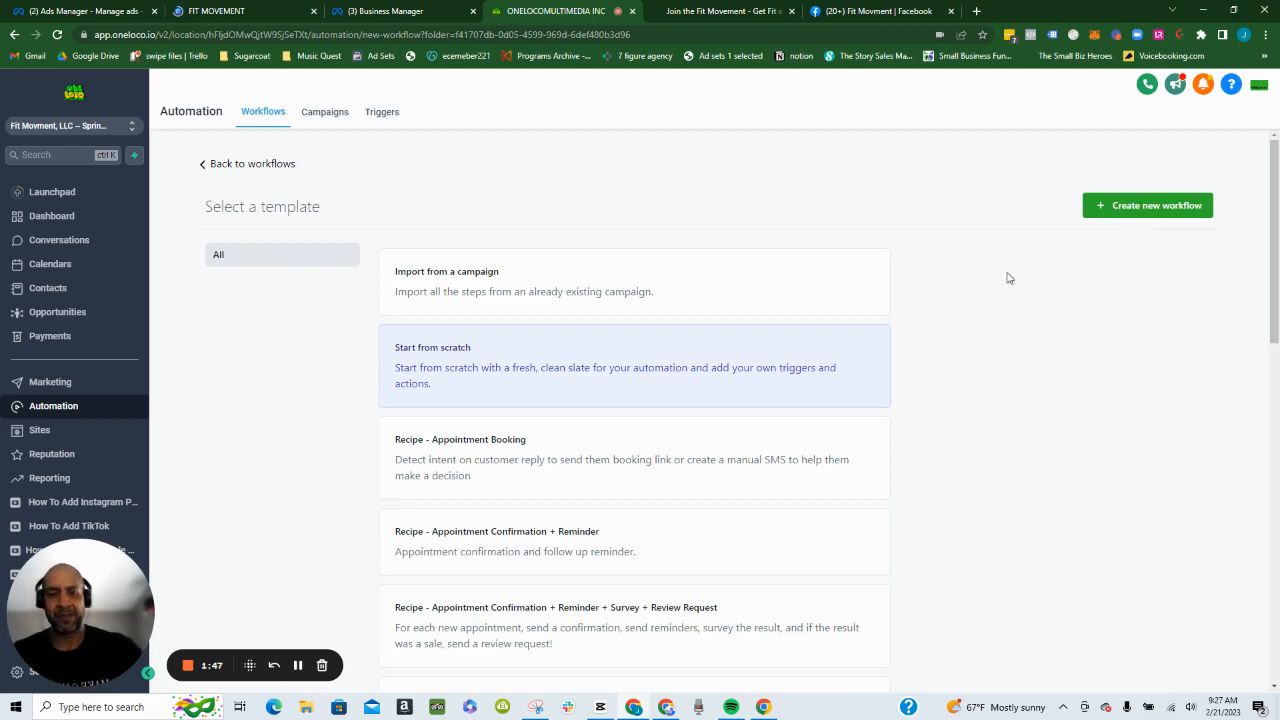
click(1170, 205)
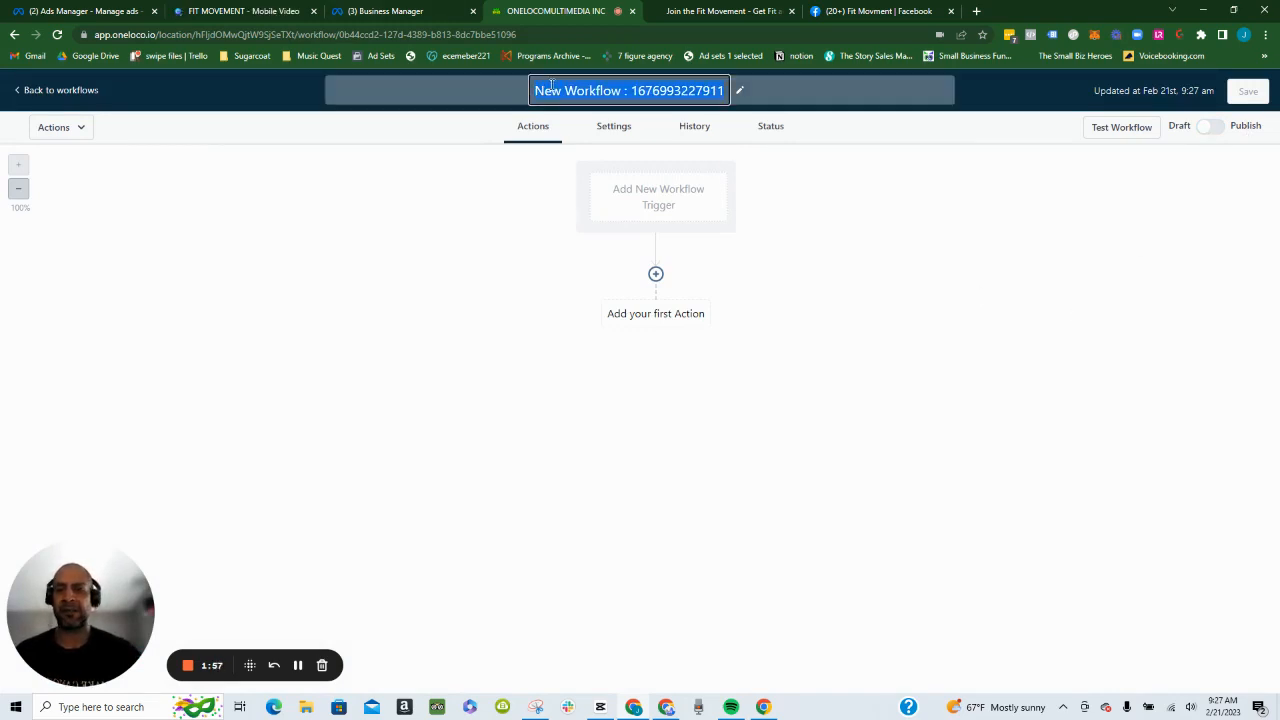
text(Grocery)
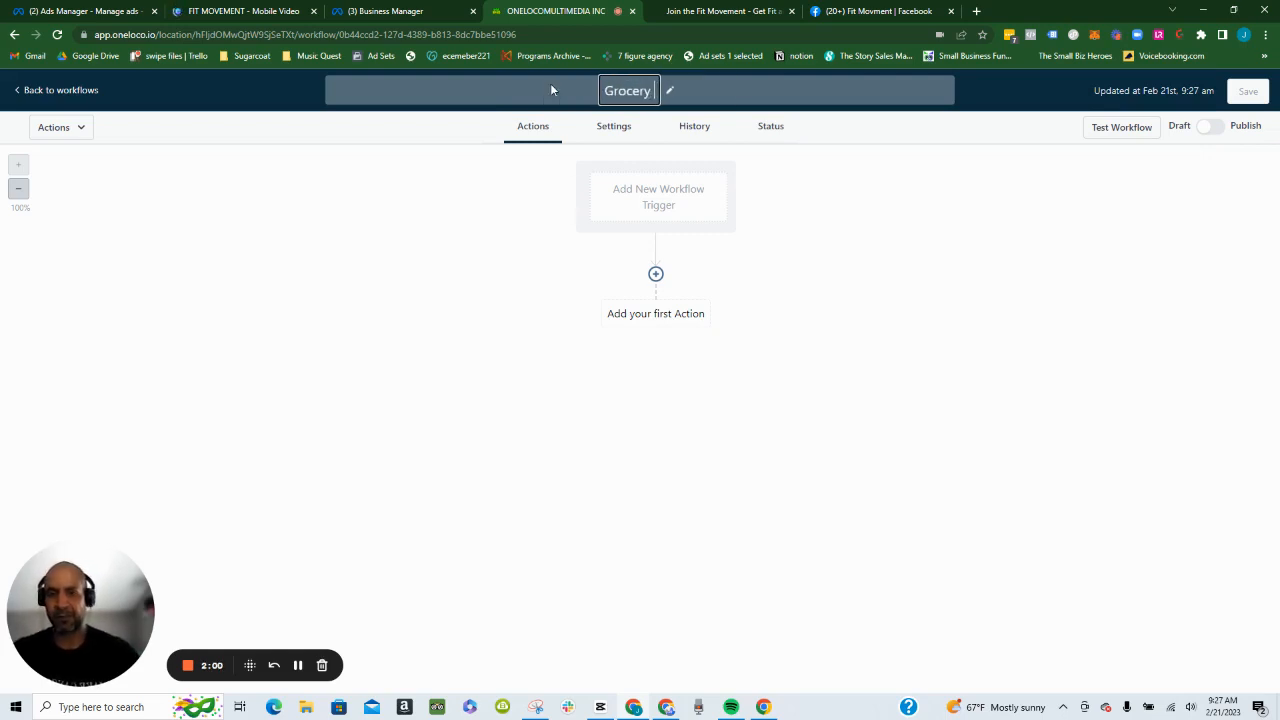
key(Return)
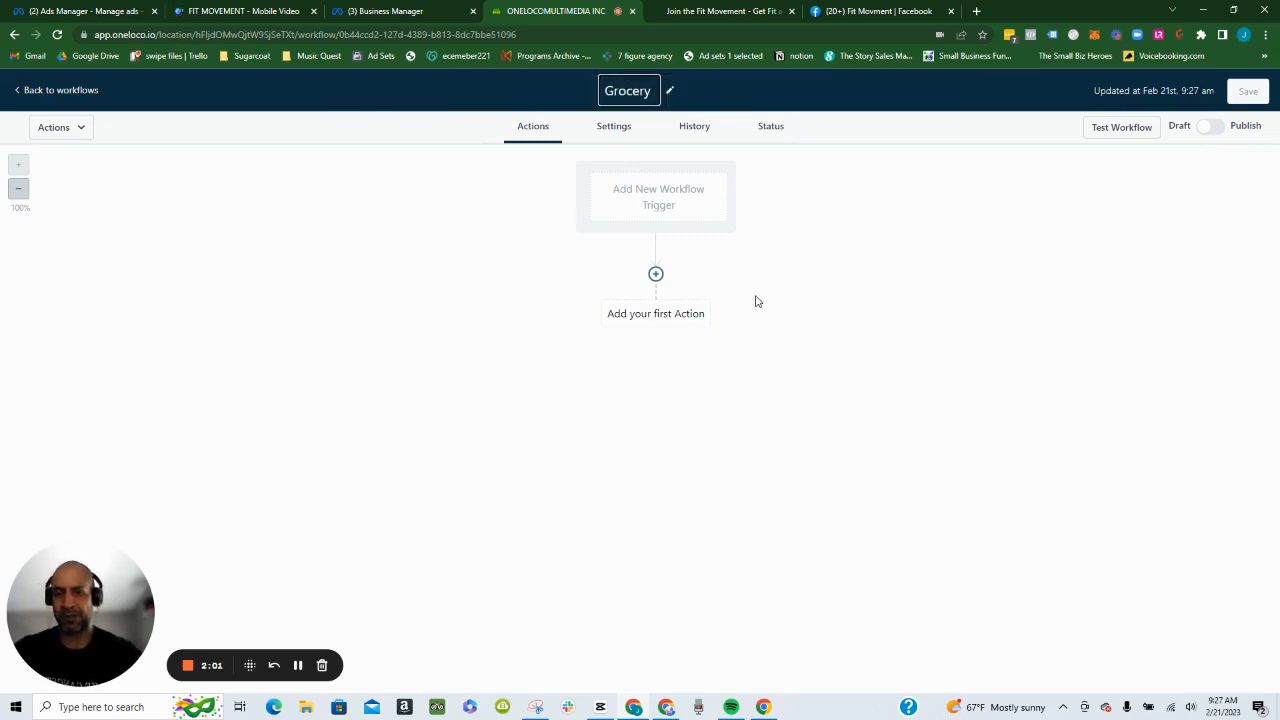
- Add a Form Submitted trigger to the Grocery workflow
click(674, 203)
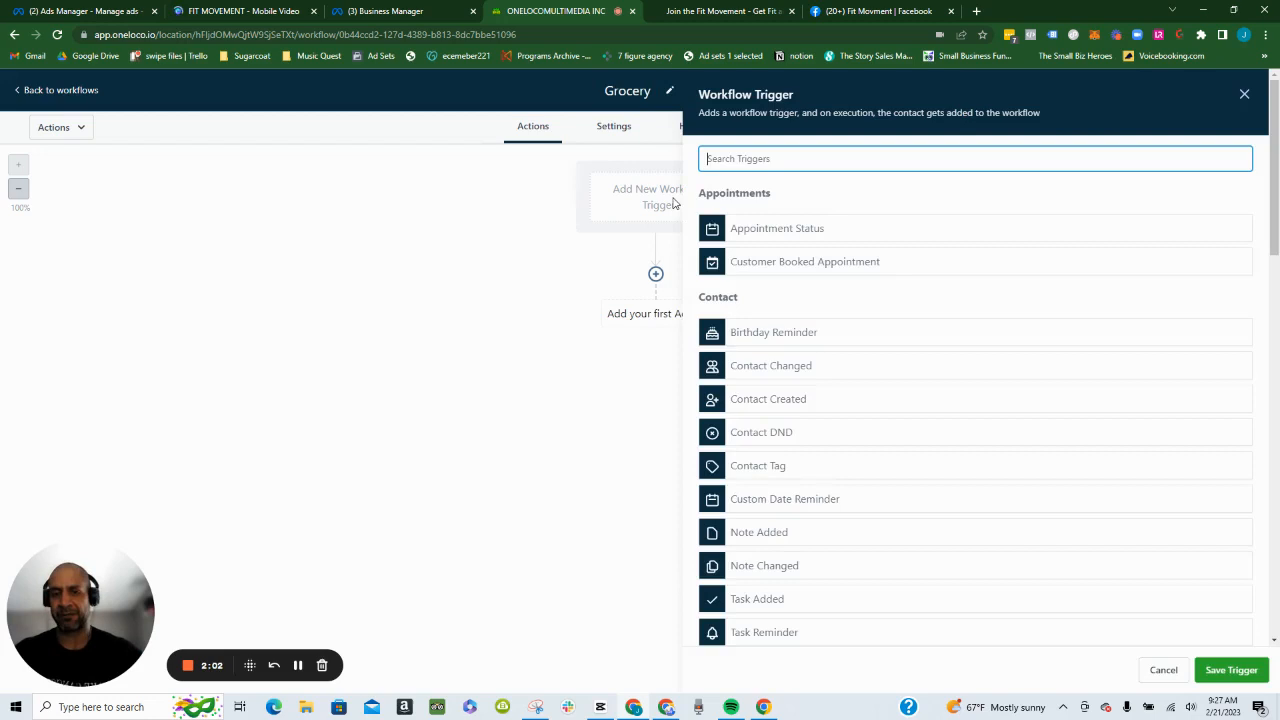
text(form)
click(765, 226)
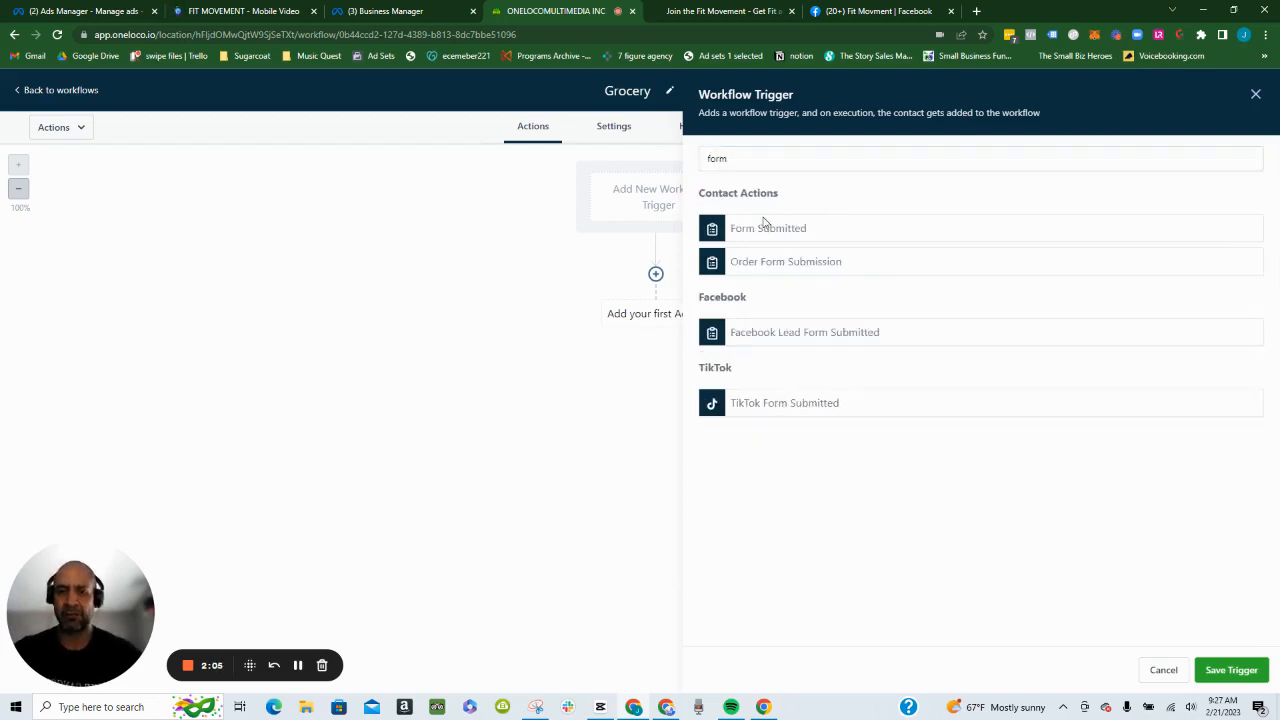
- Filter the trigger so that the form is GROCERY LIST, and save the trigger
click(737, 302)
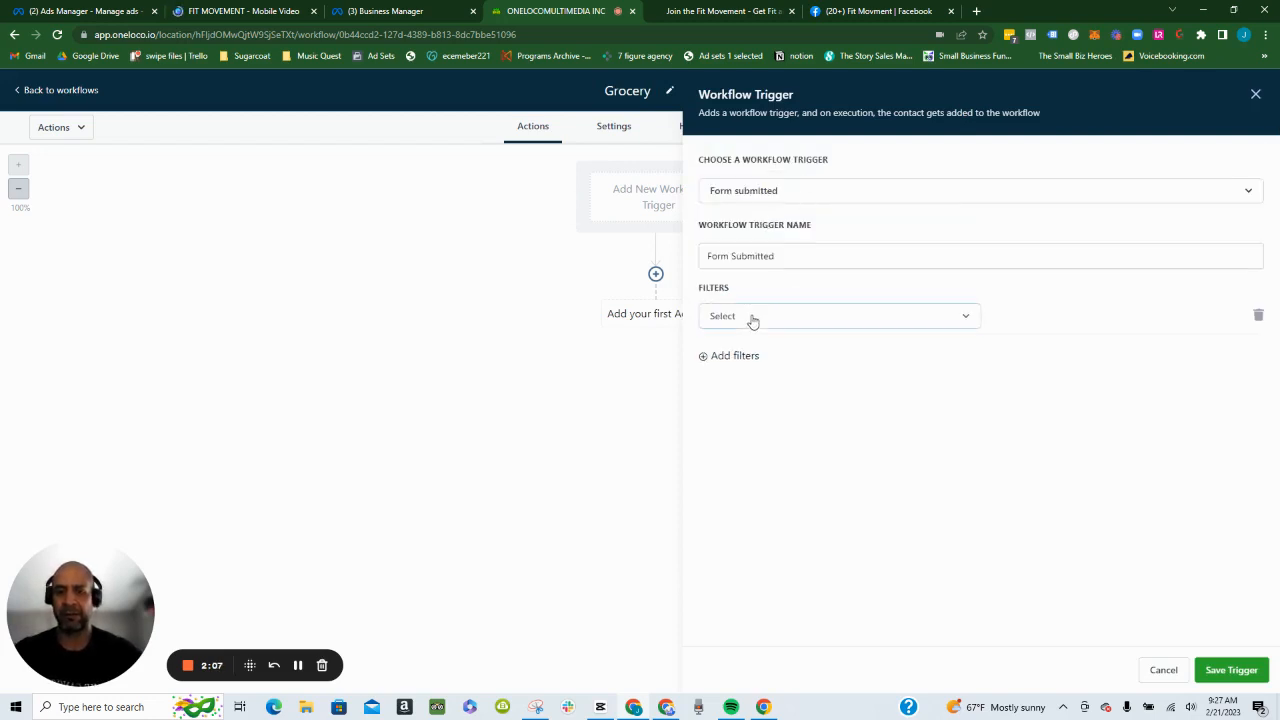
click(751, 320)
click(757, 412)
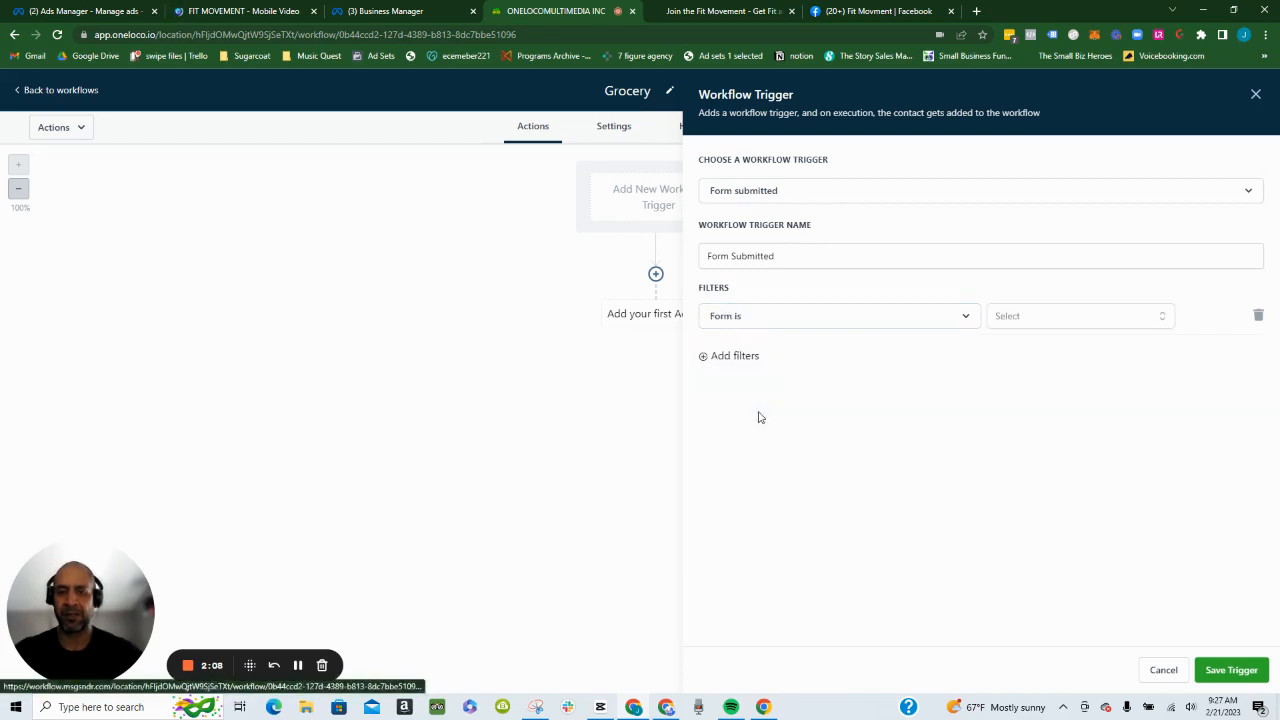
click(1096, 322)
scroll(1083, 414, down, 2)
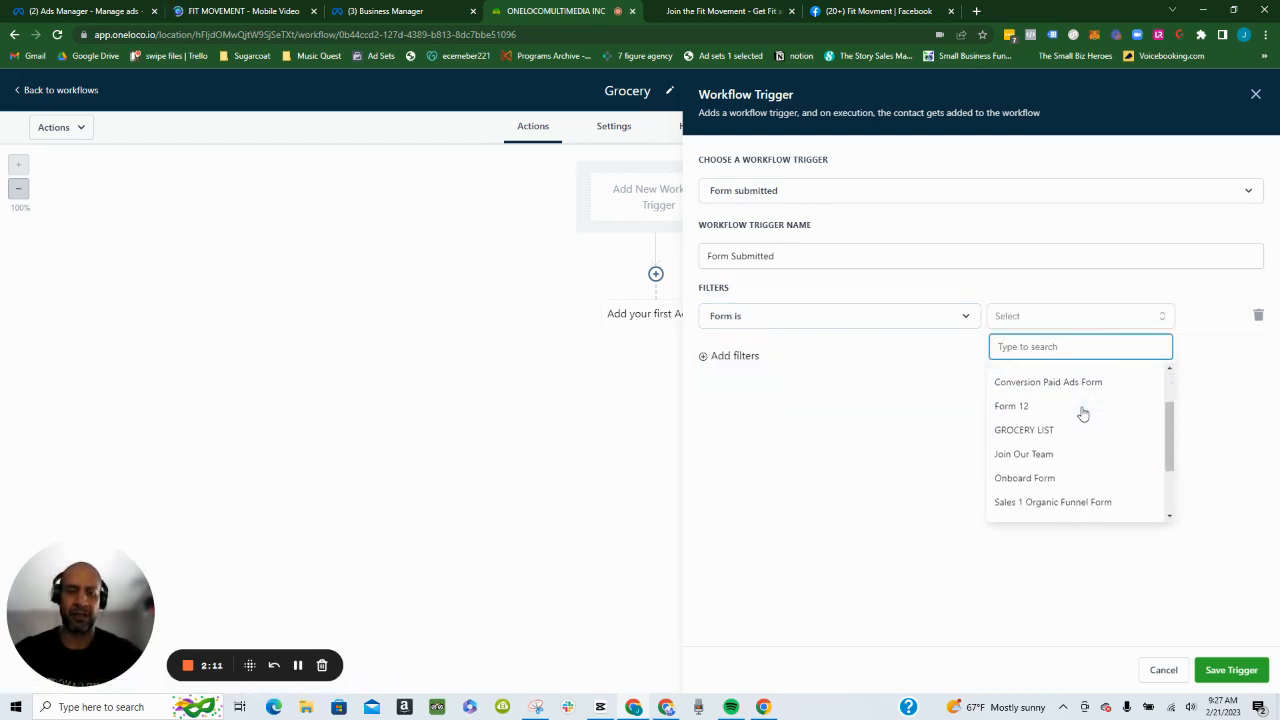
scroll(1040, 400, down, 2)
scroll(1034, 403, up, 4)
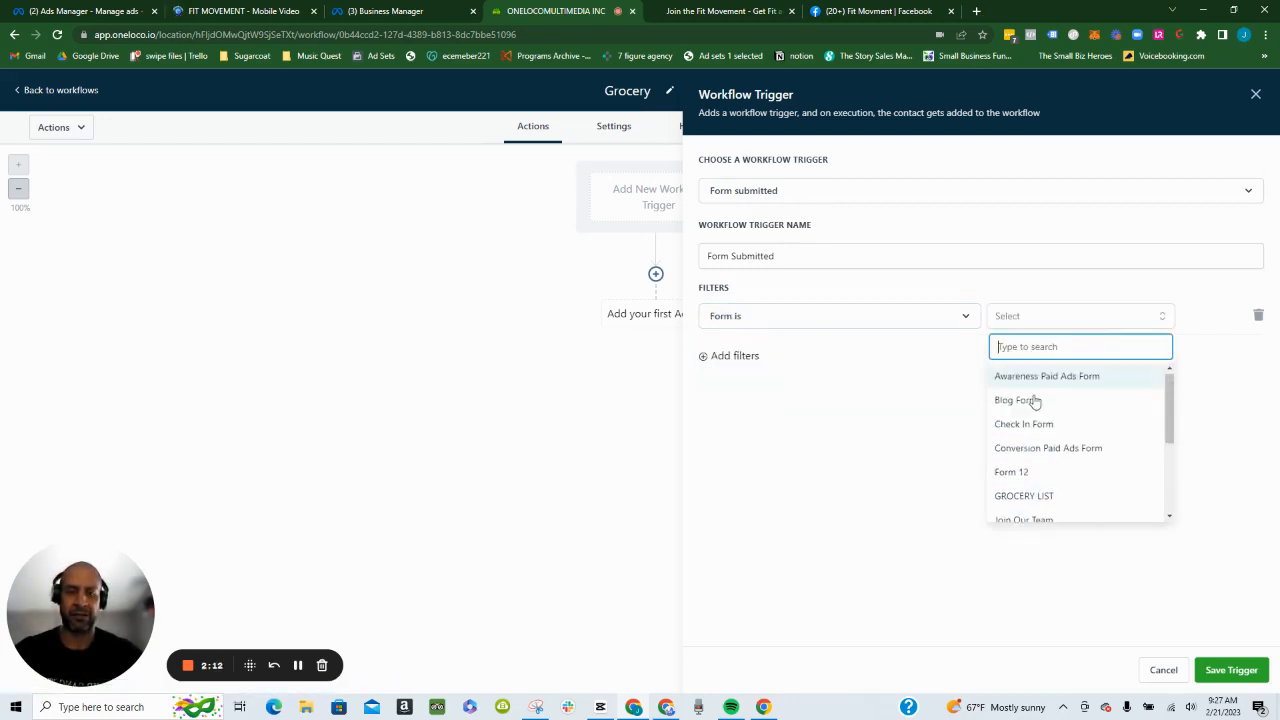
click(1020, 495)
click(1215, 665)
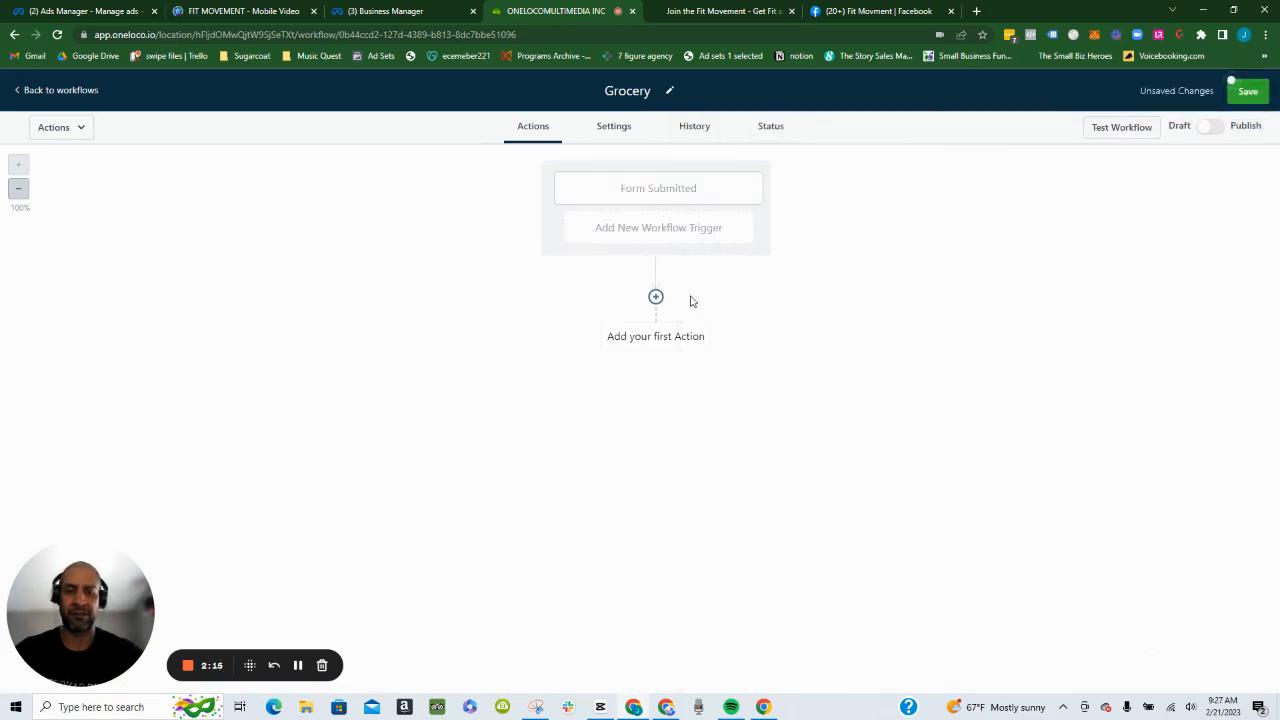
- Add an Add Contact Tag action as the workflow's first action
click(666, 349)
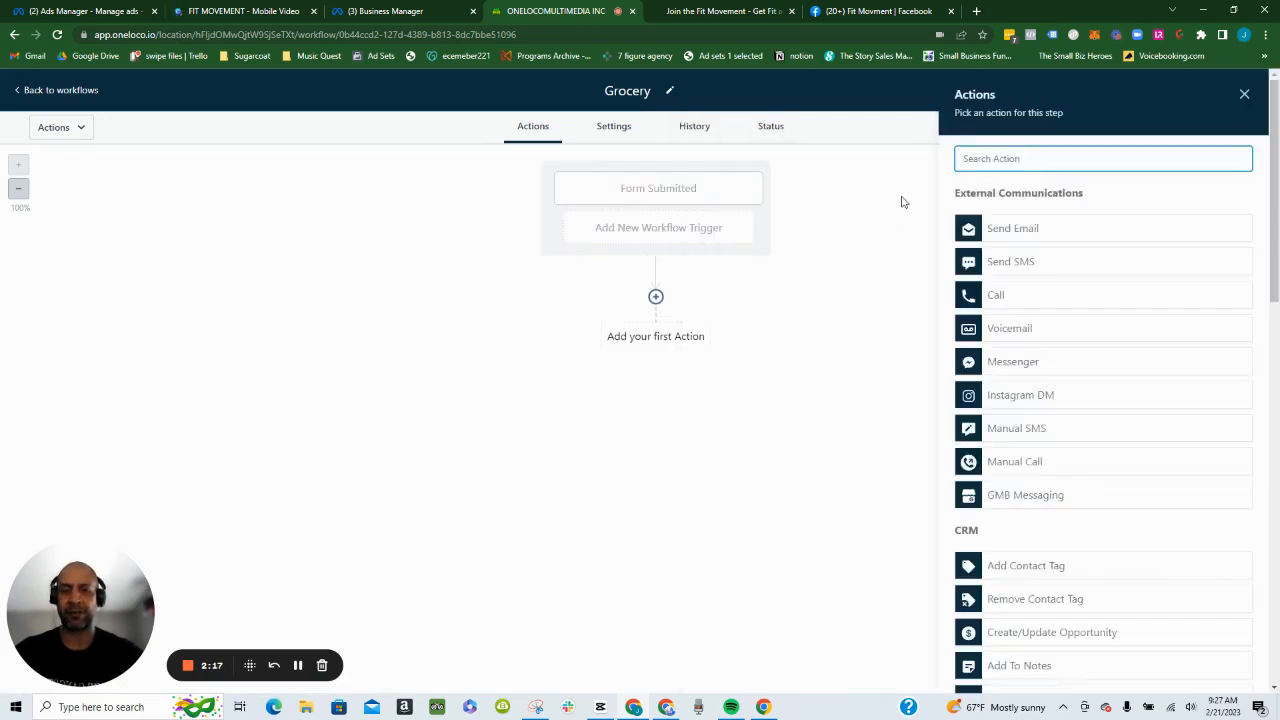
text(t)
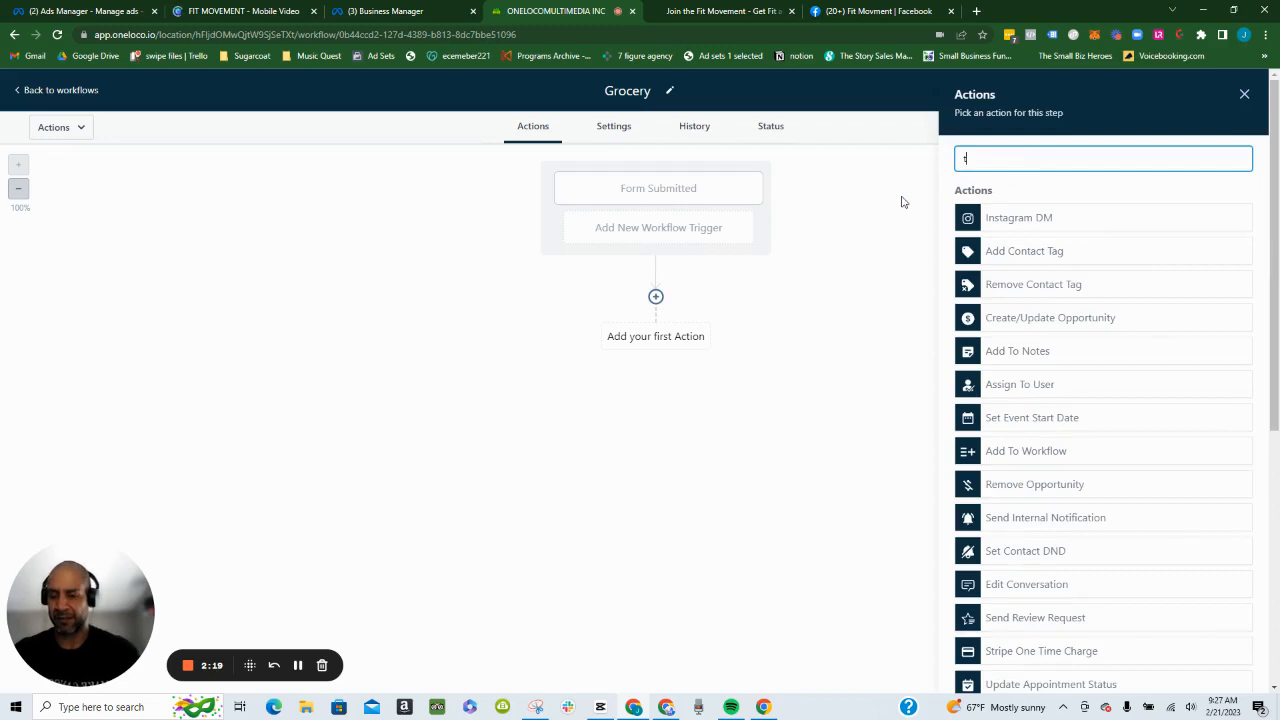
text(ag)
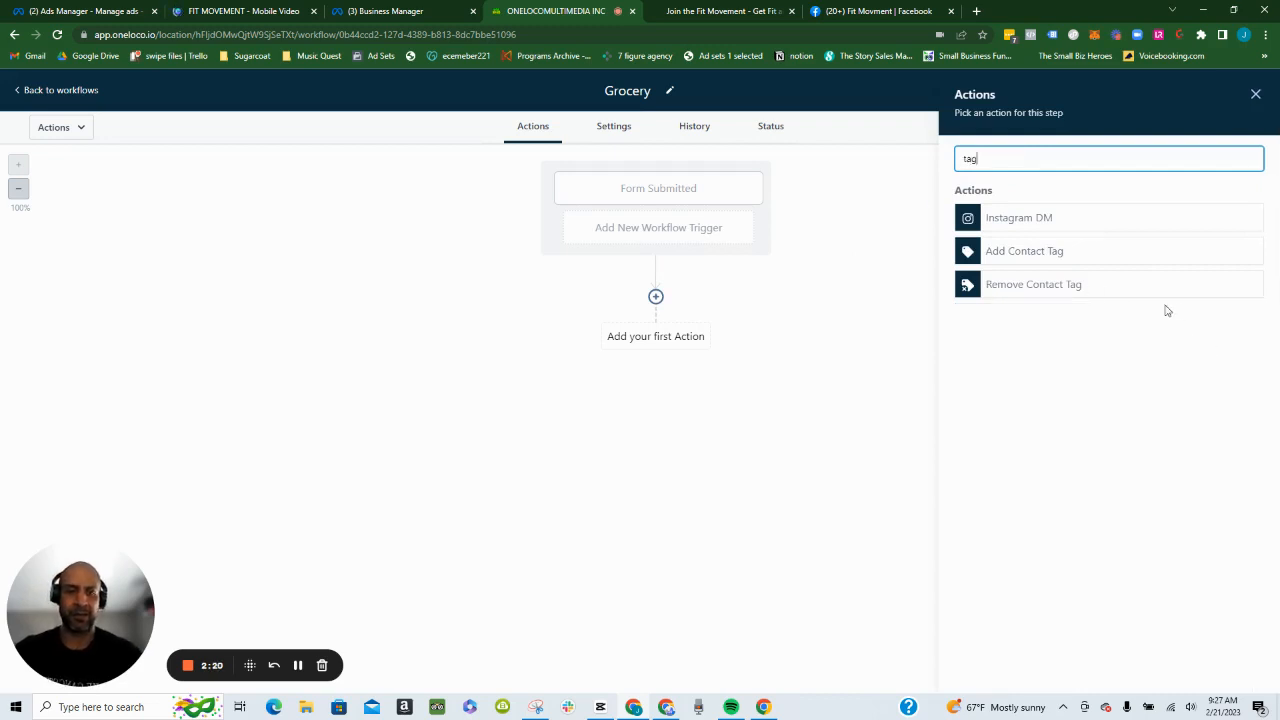
click(1080, 262)
- Create the tag "Grocery List" with a list emoji in front for the tag action, then save the action and the workflow
click(1059, 244)
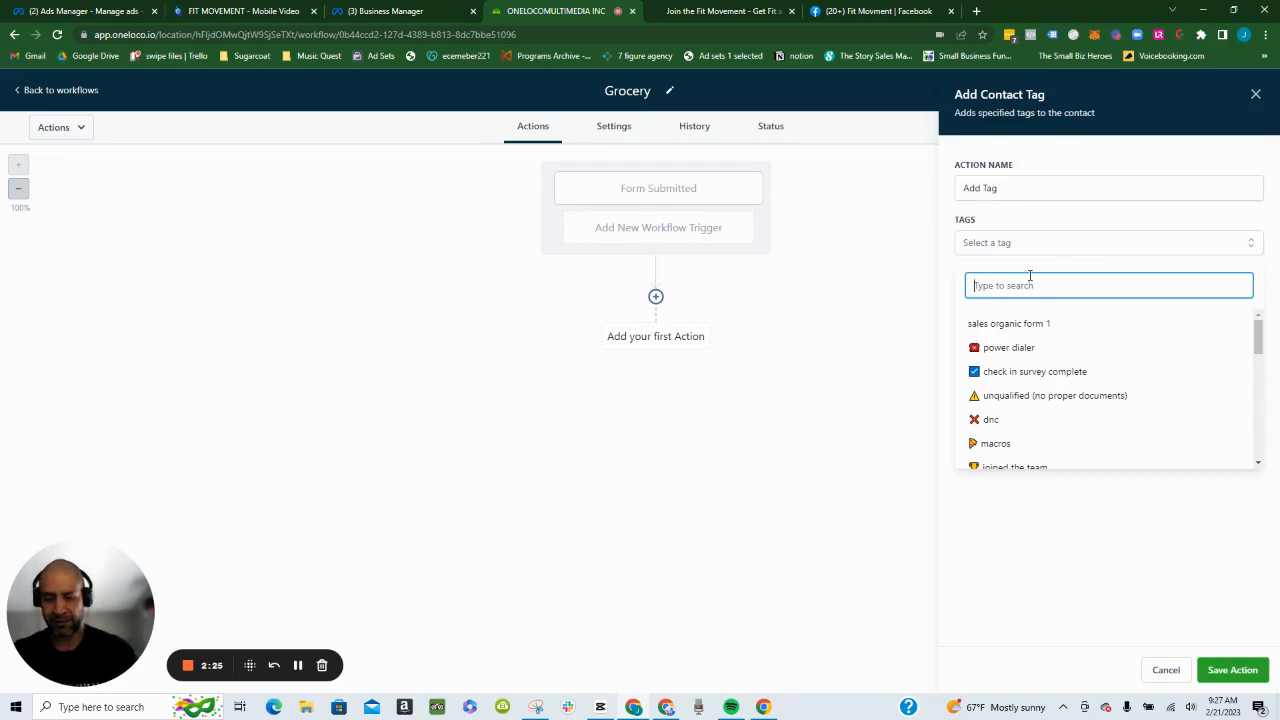
key(super+period)
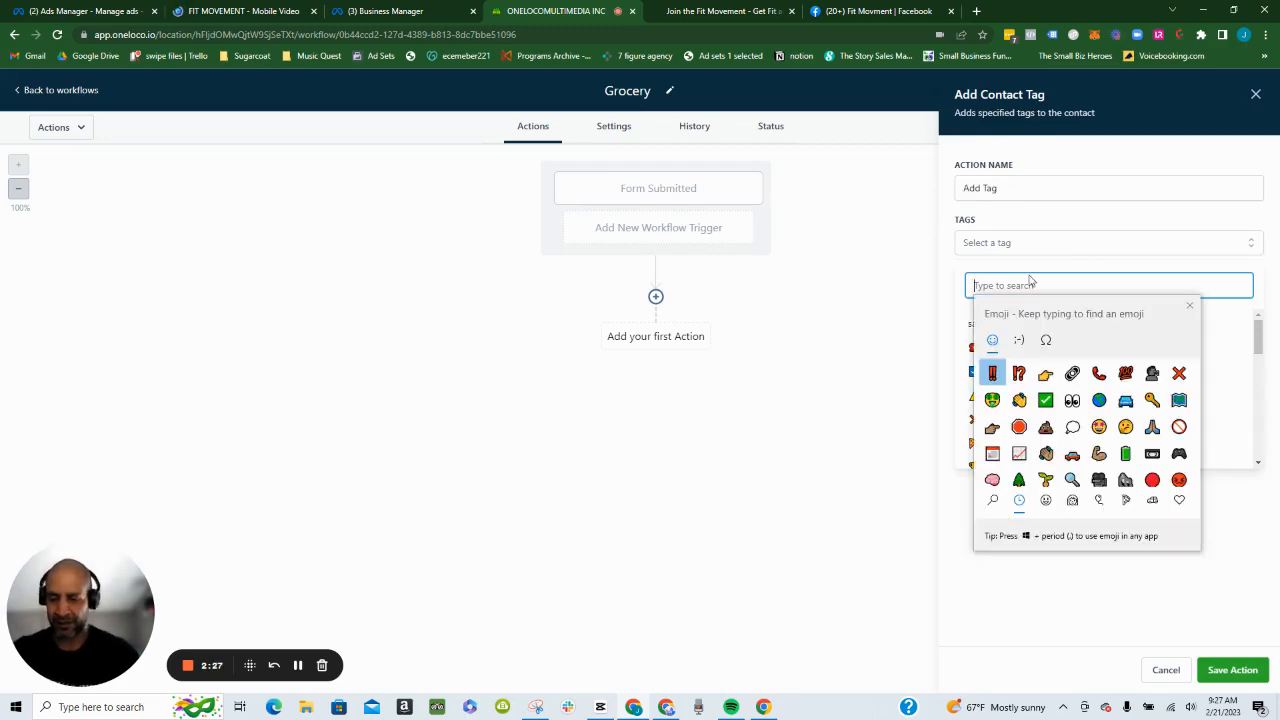
text(list)
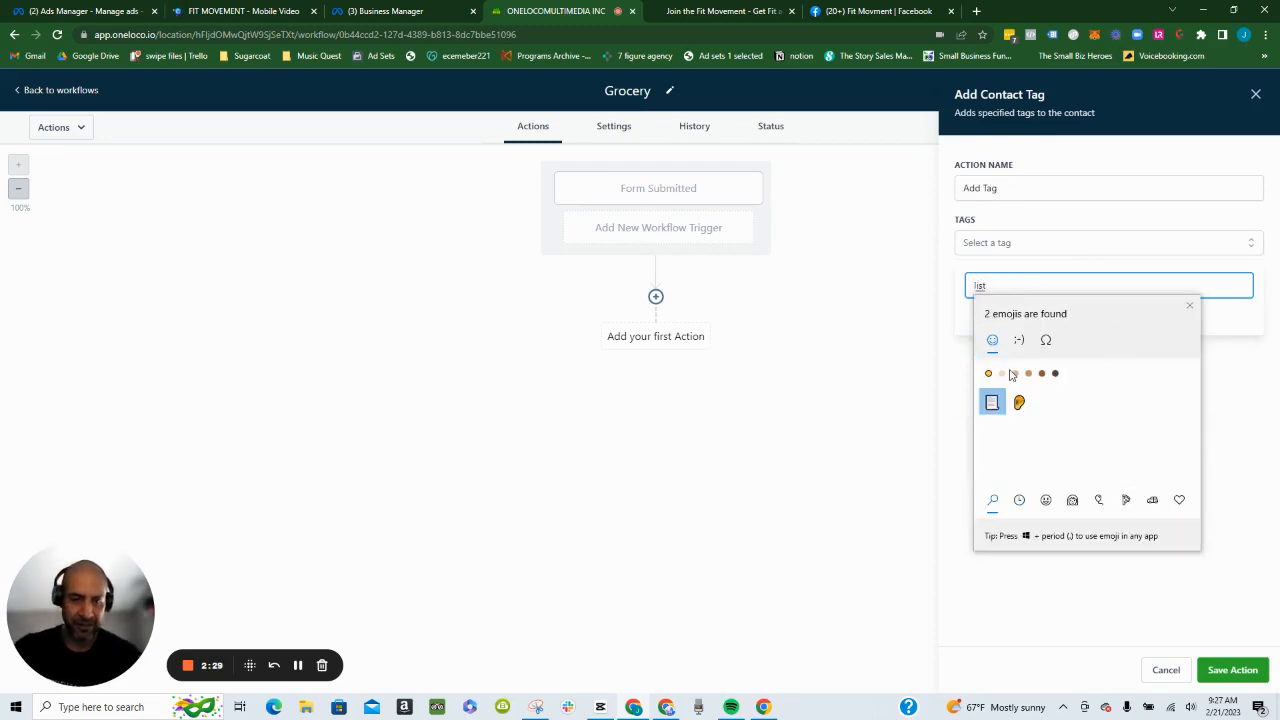
click(991, 405)
text(G)
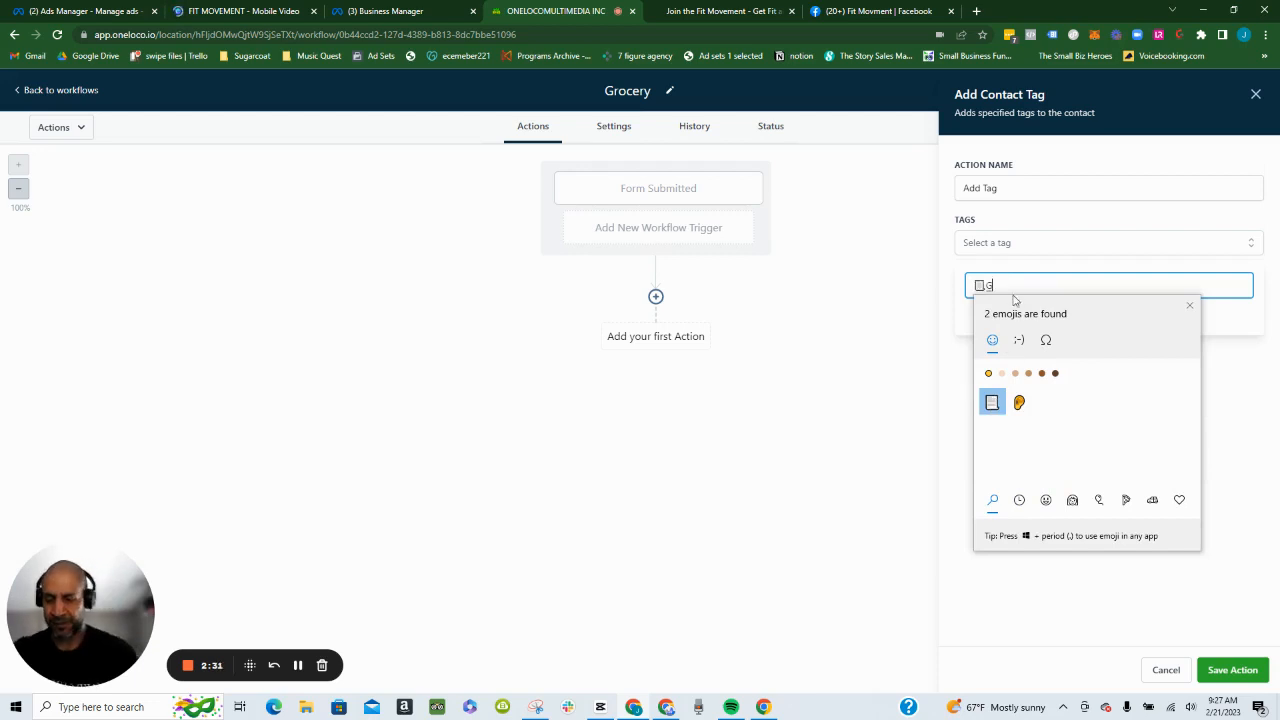
text(roce)
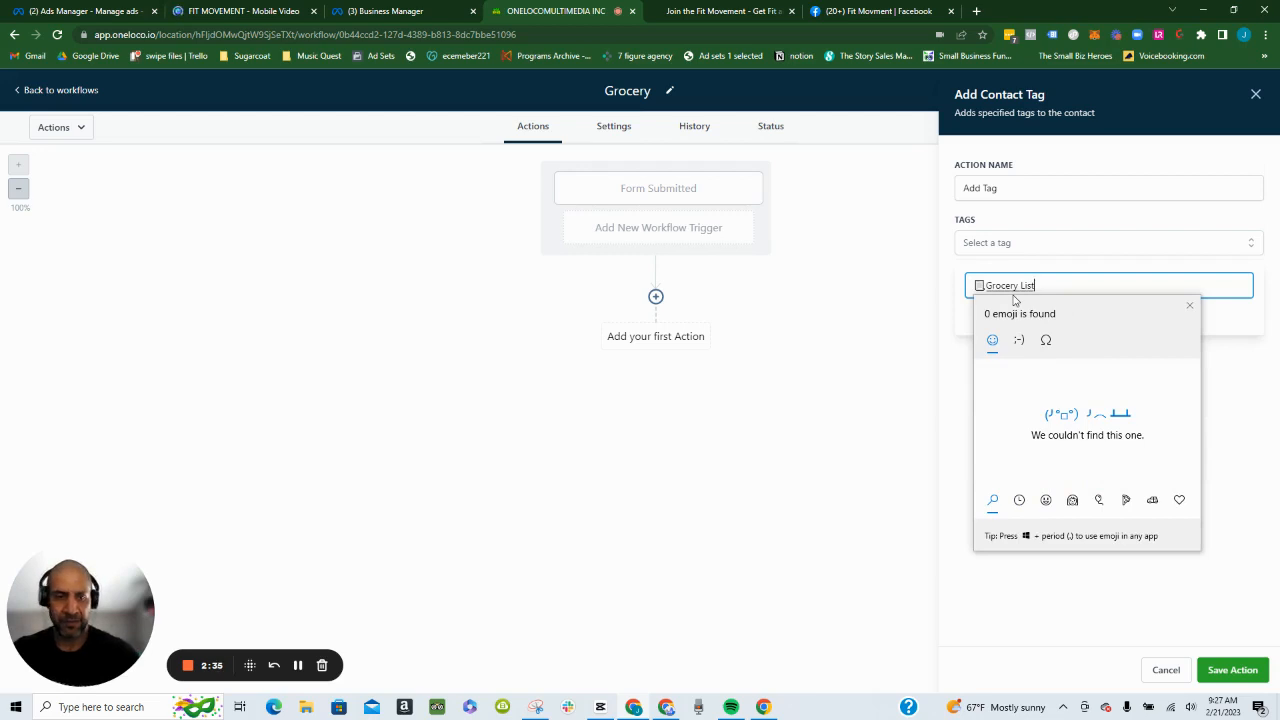
text(ry List)
key(Escape)
click(1106, 323)
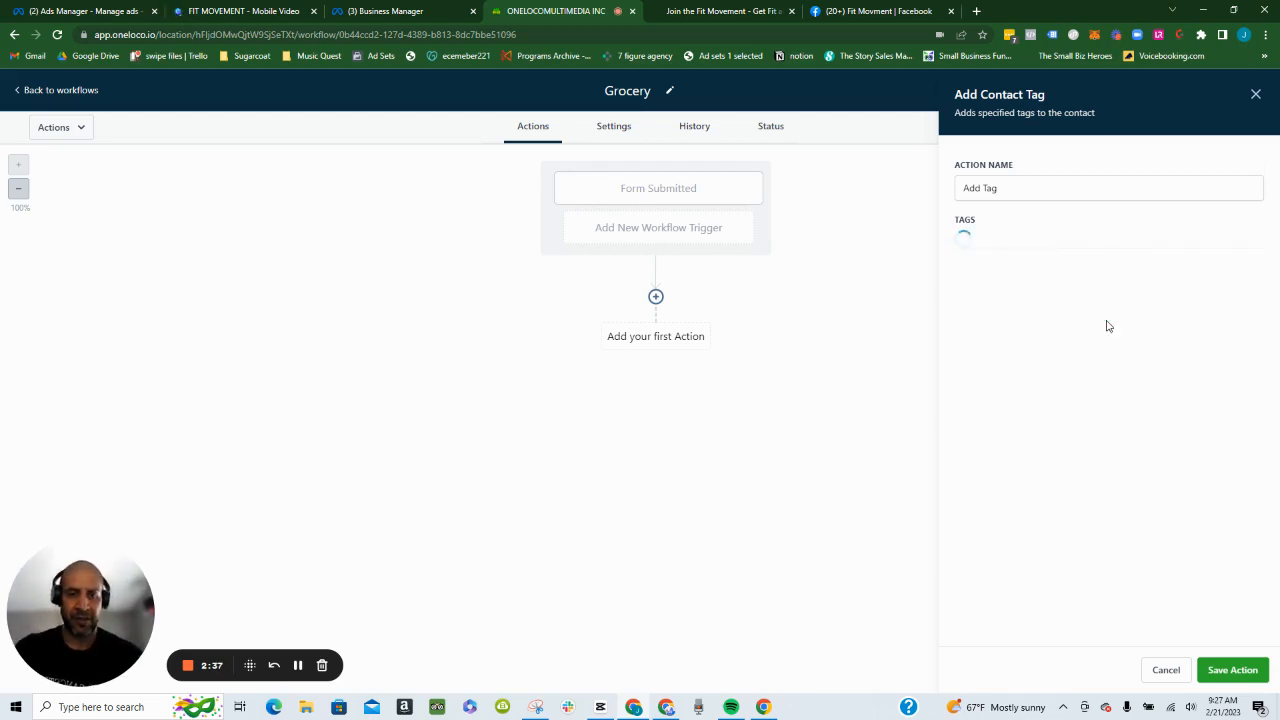
click(1236, 670)
click(1242, 91)
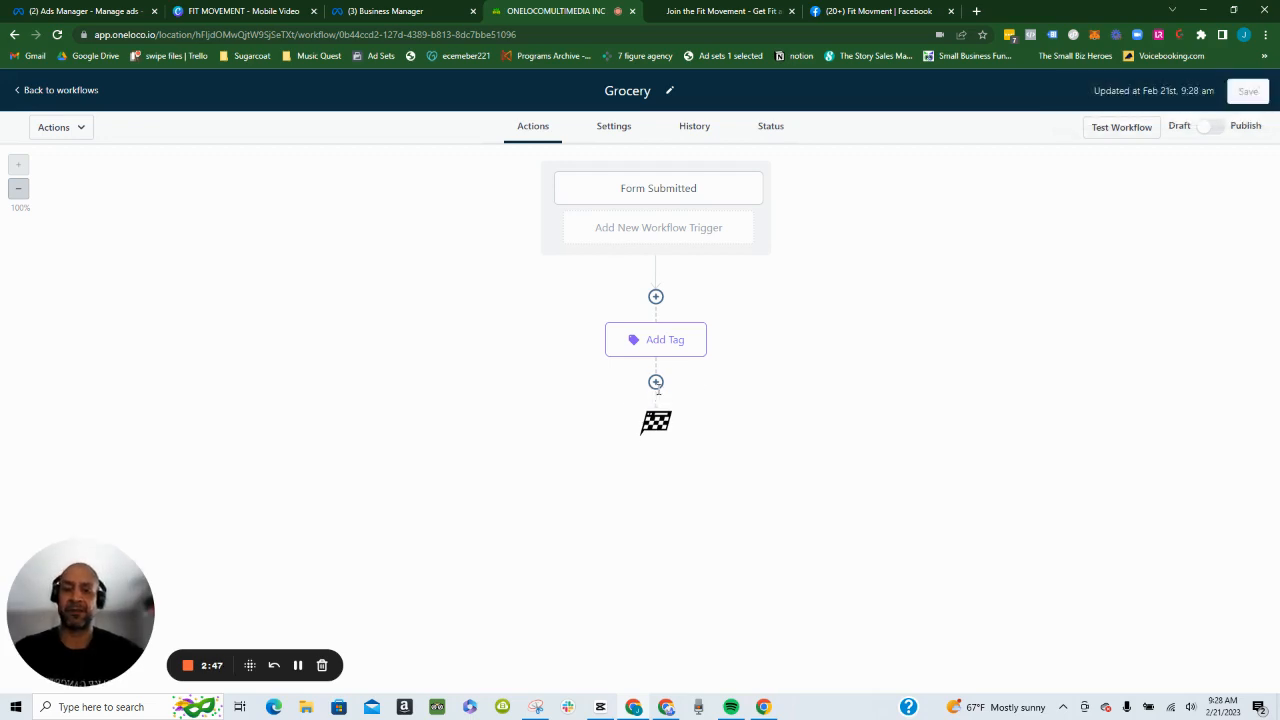
click(656, 384)
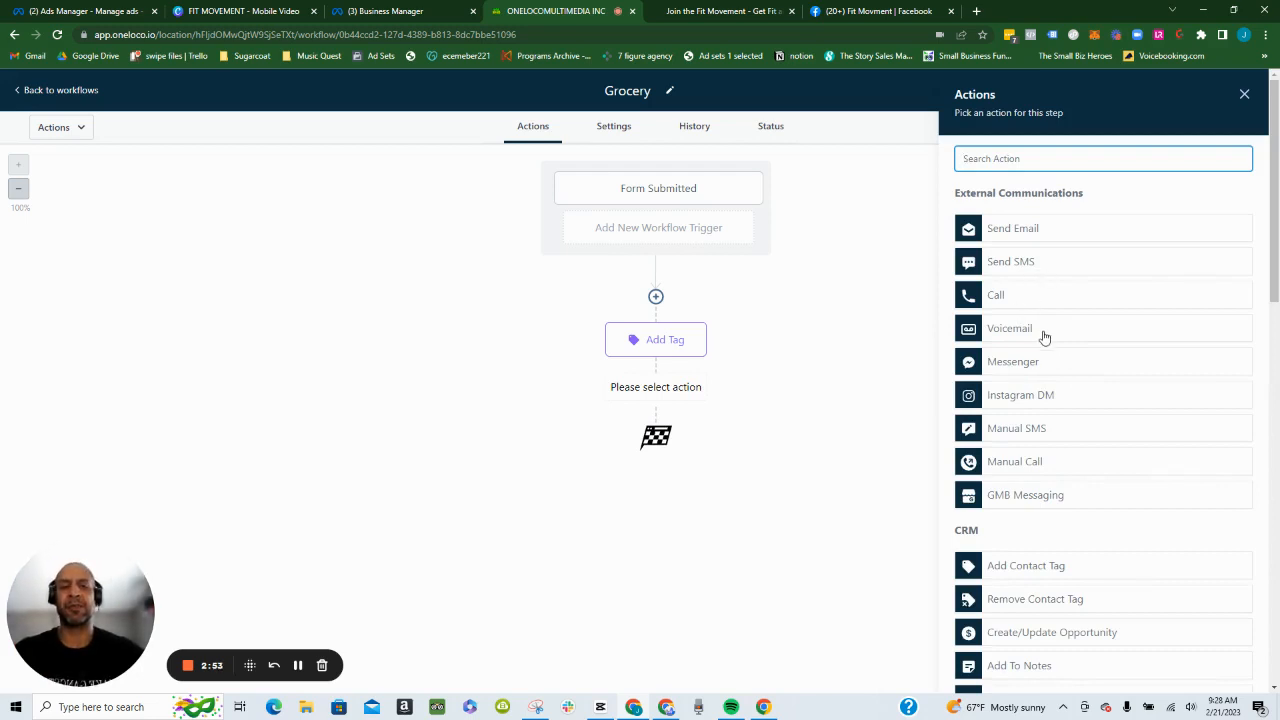
scroll(1043, 337, down, 2)
scroll(1043, 337, up, 2)
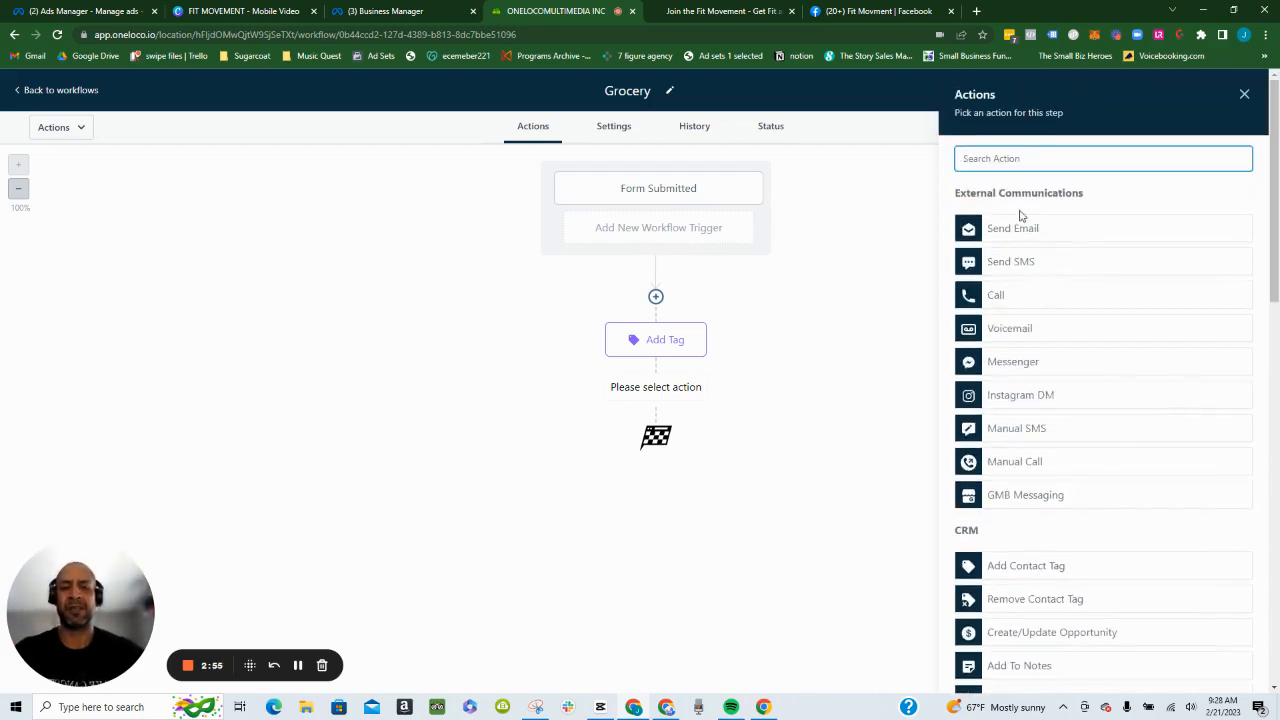
text(inet)
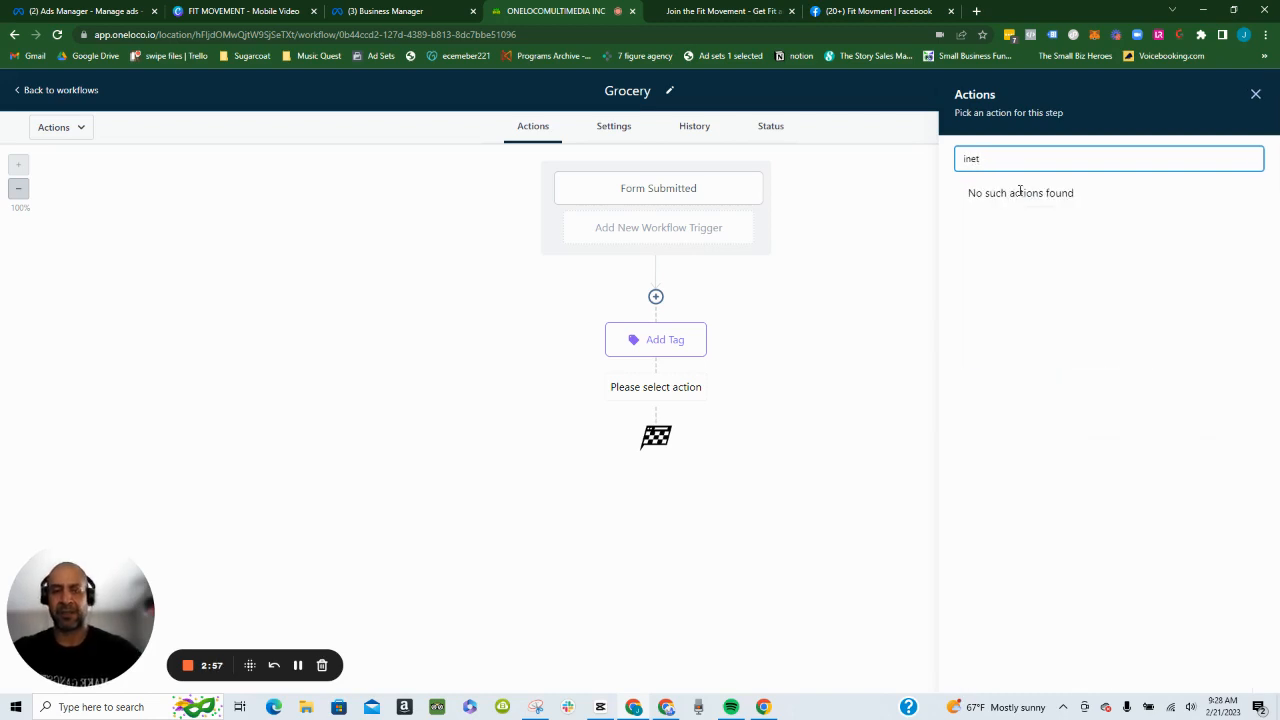
key(BackSpace)
text(n)
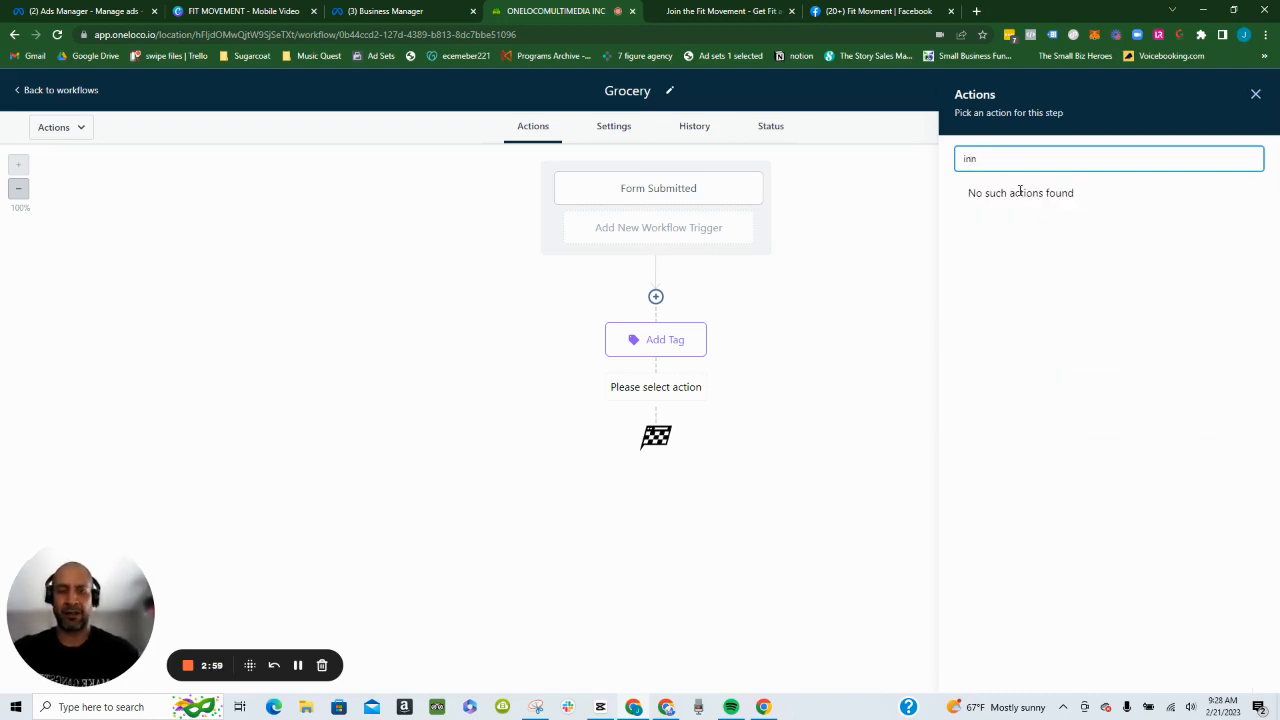
key(BackSpace)
text(ter)
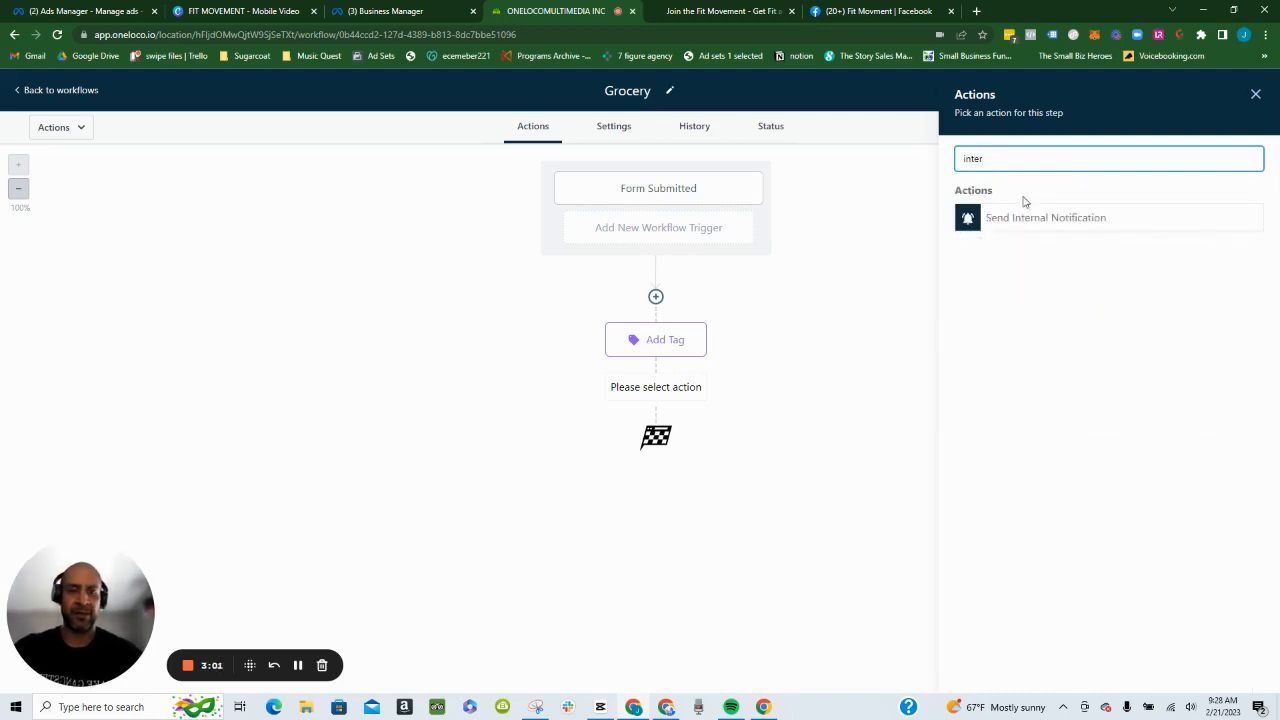
click(1034, 216)
click(1019, 238)
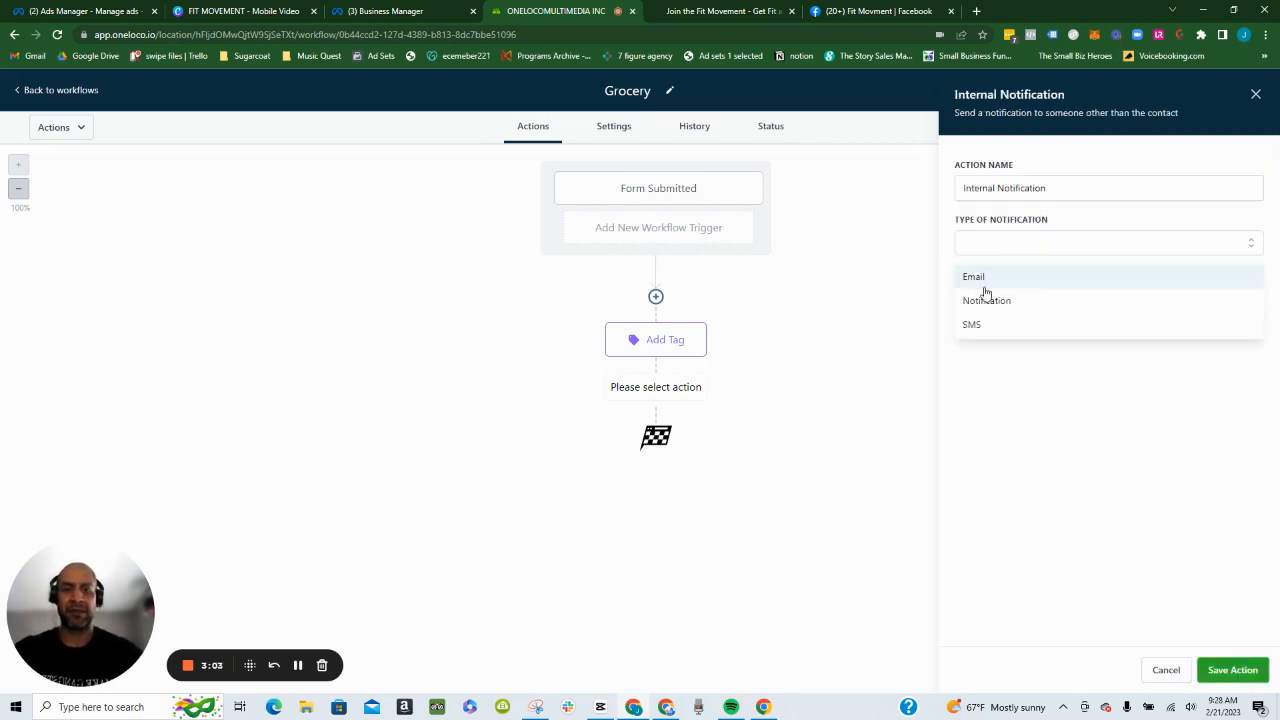
click(1000, 301)
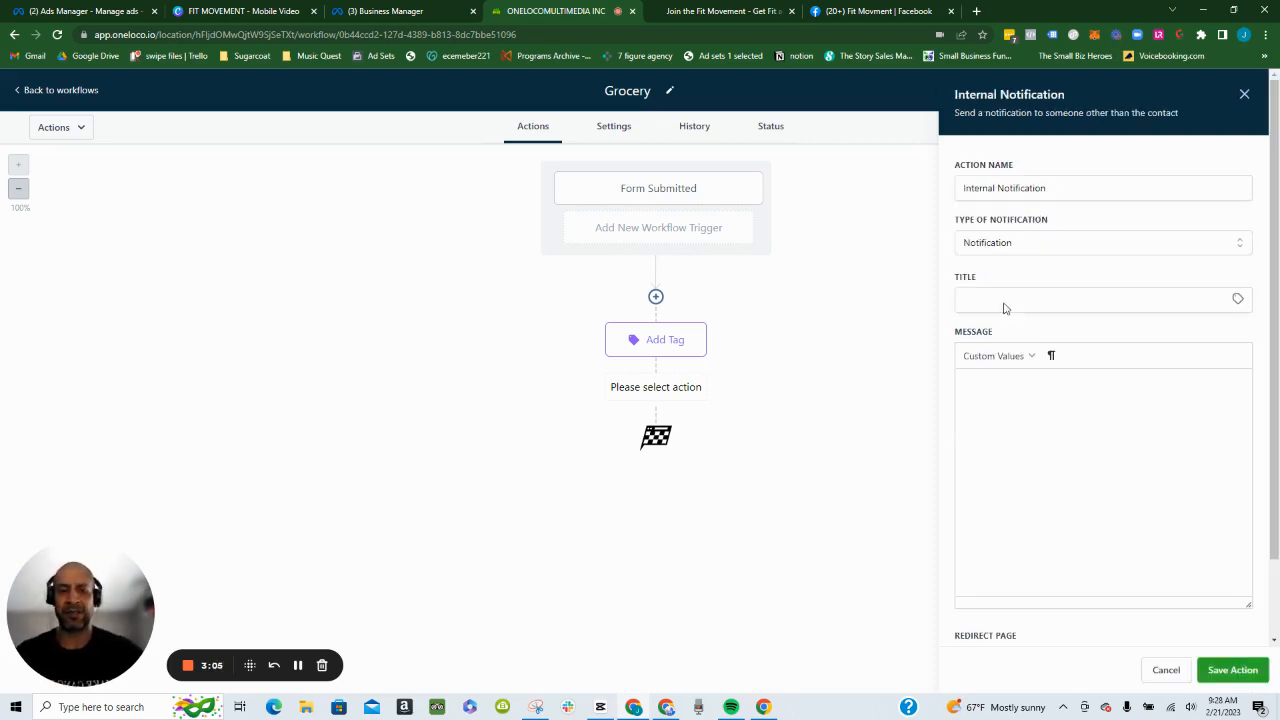
click(1112, 298)
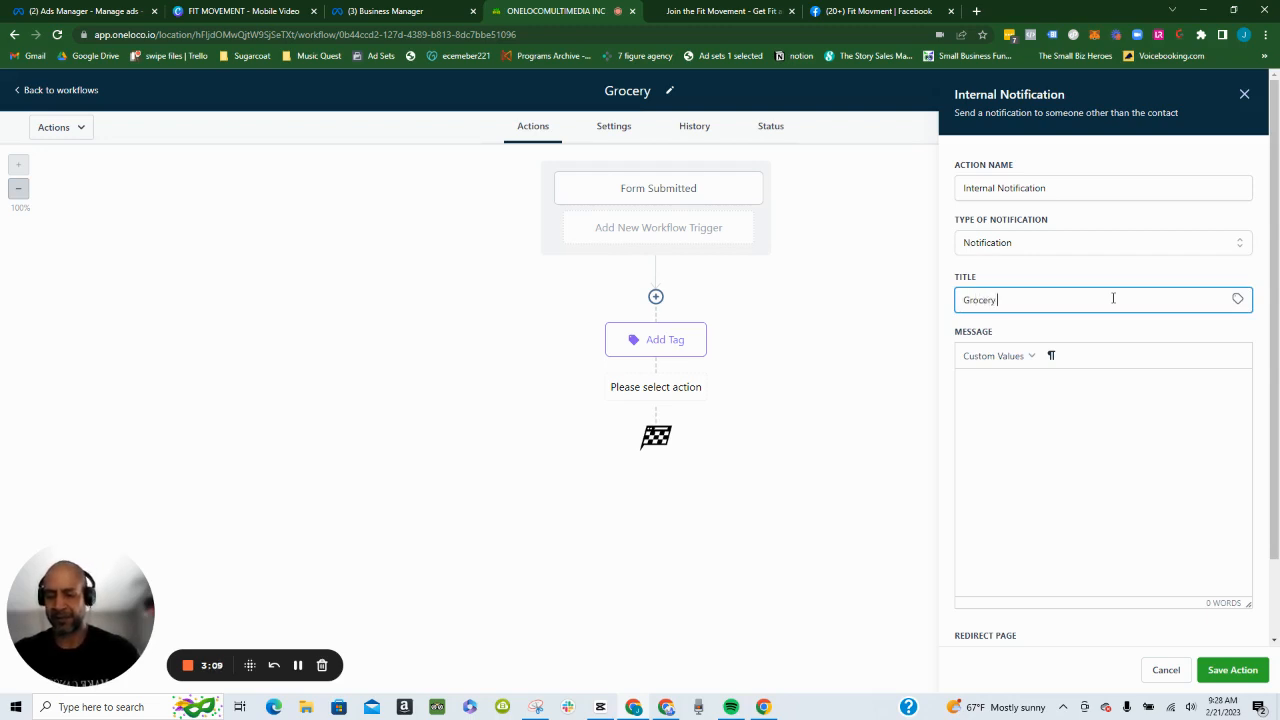
click(1050, 406)
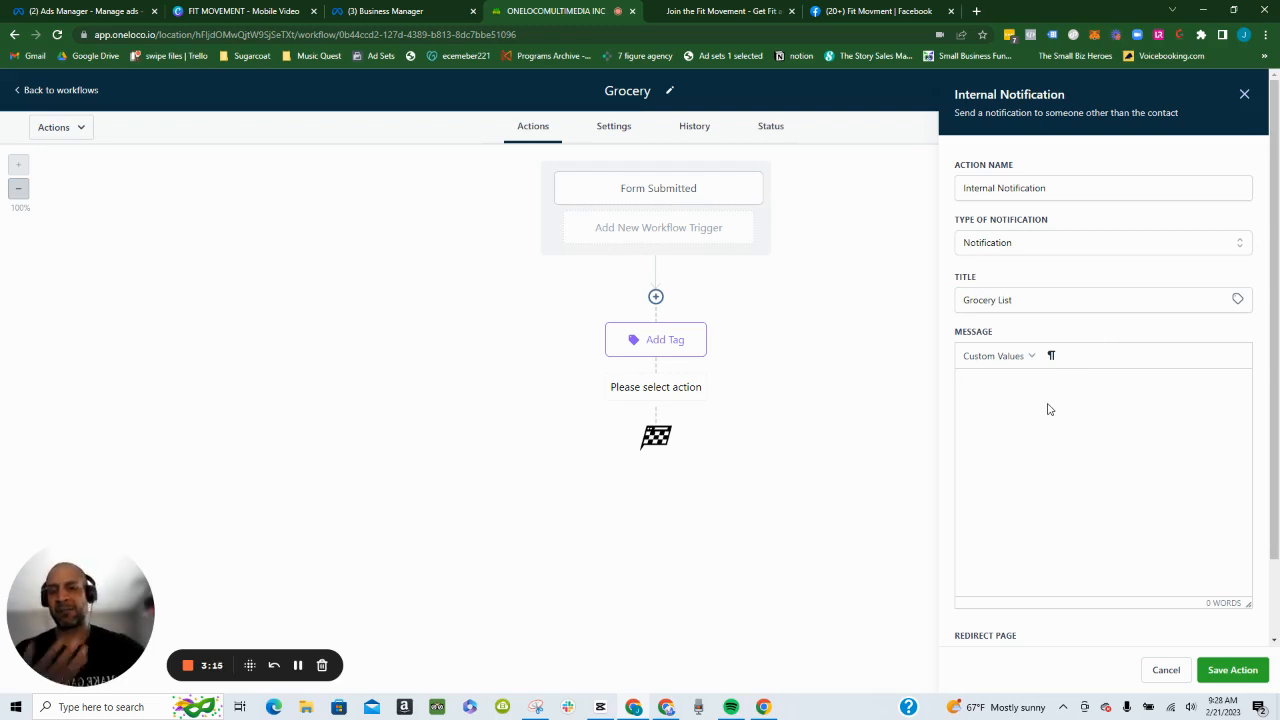
click(1245, 93)
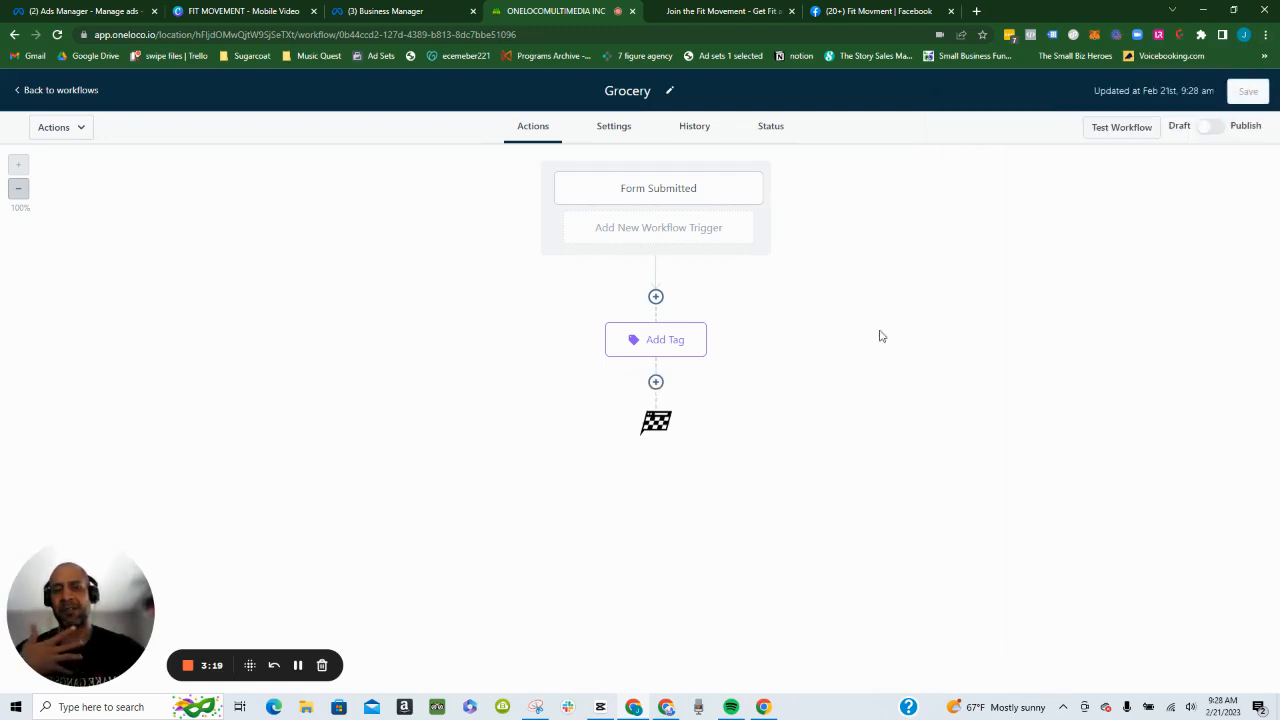
- Switch the Grocery workflow from draft to published and save it
click(1211, 127)
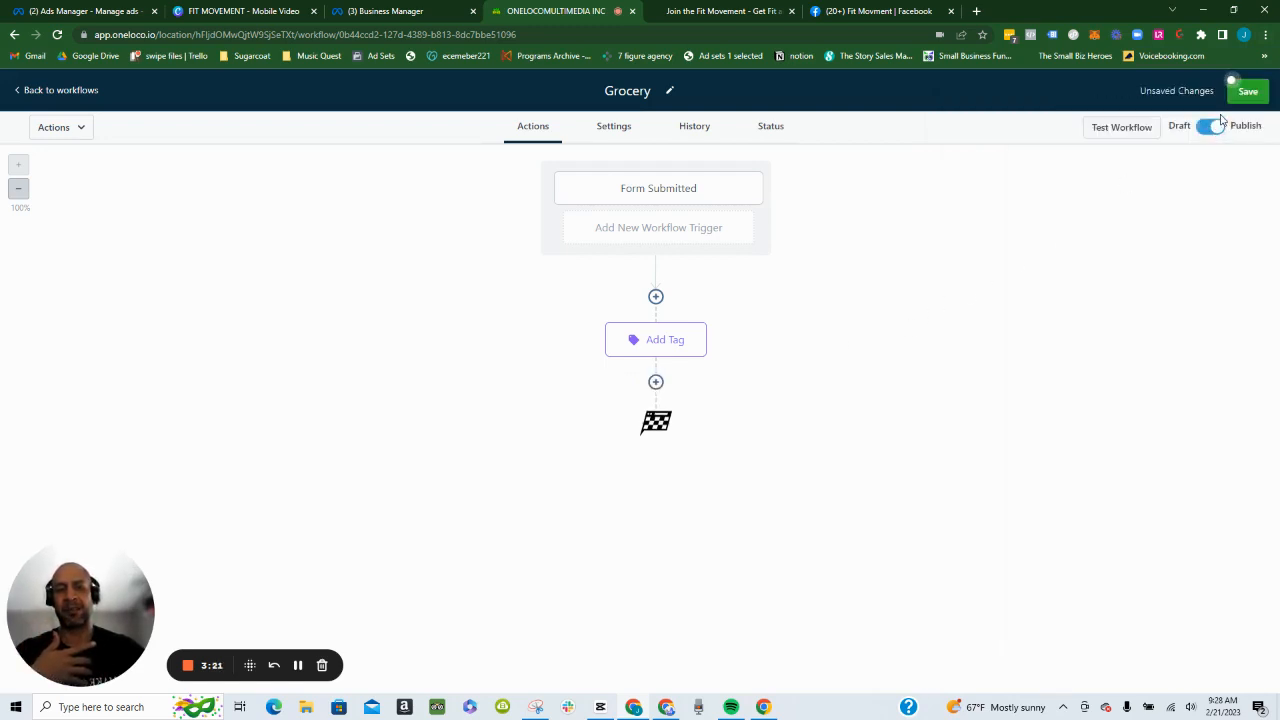
click(1248, 93)
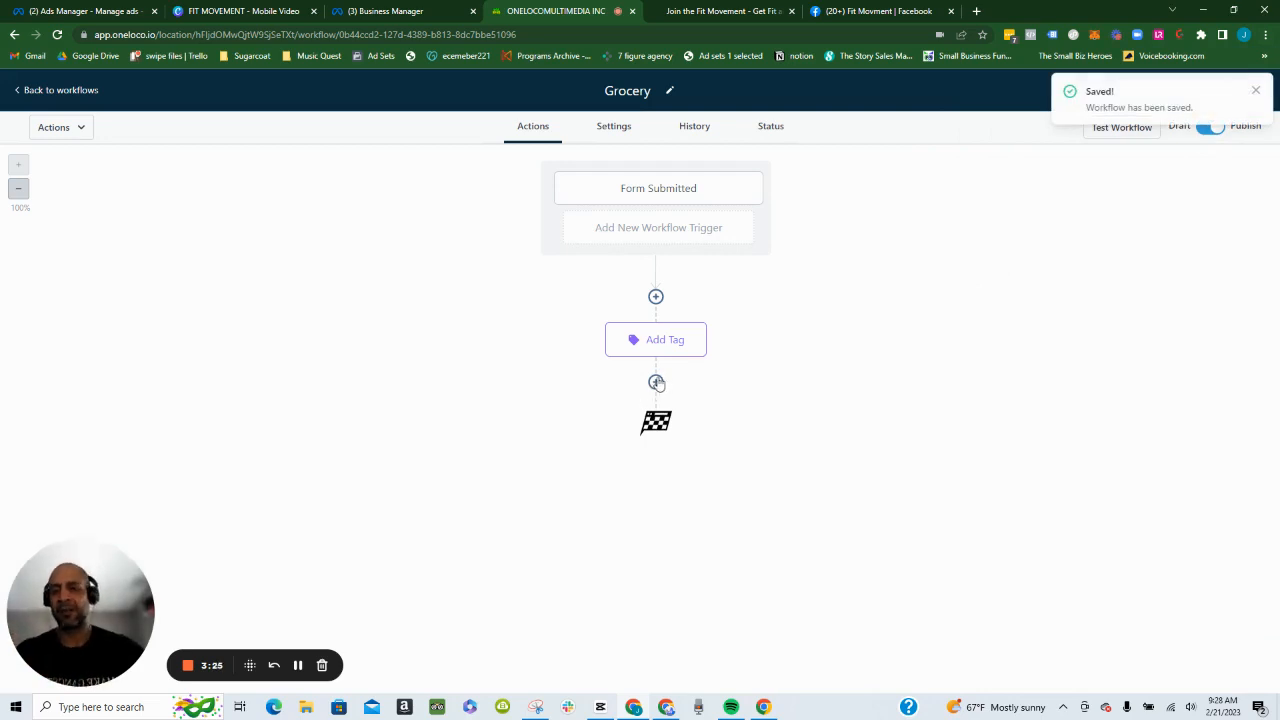
- Add a Send Email action after the tag action and set its From Name to the account name custom value
click(656, 382)
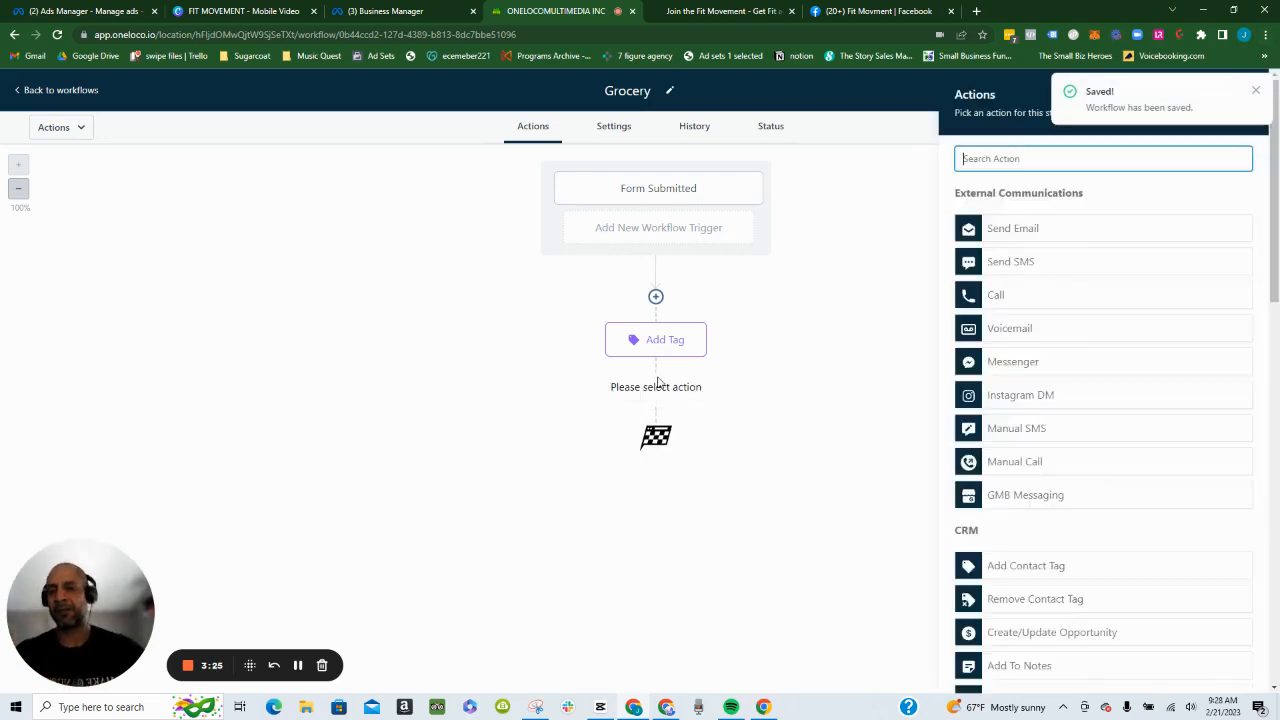
click(1118, 230)
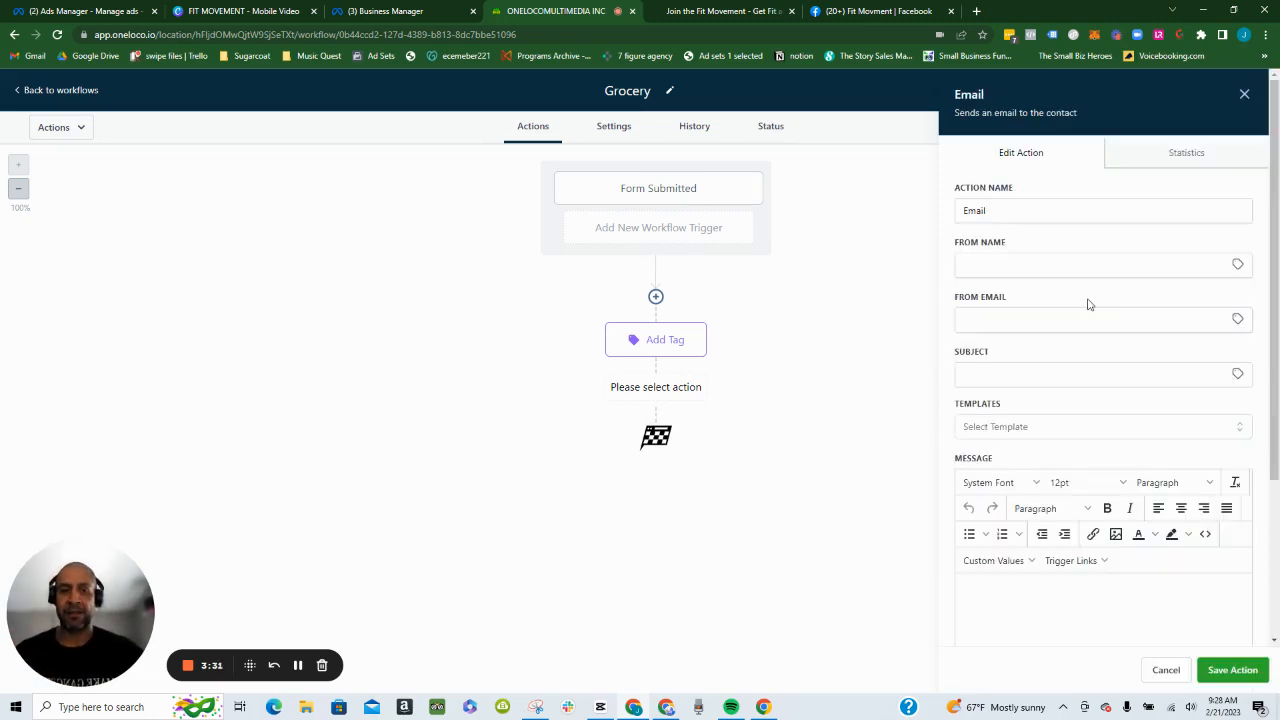
click(1238, 265)
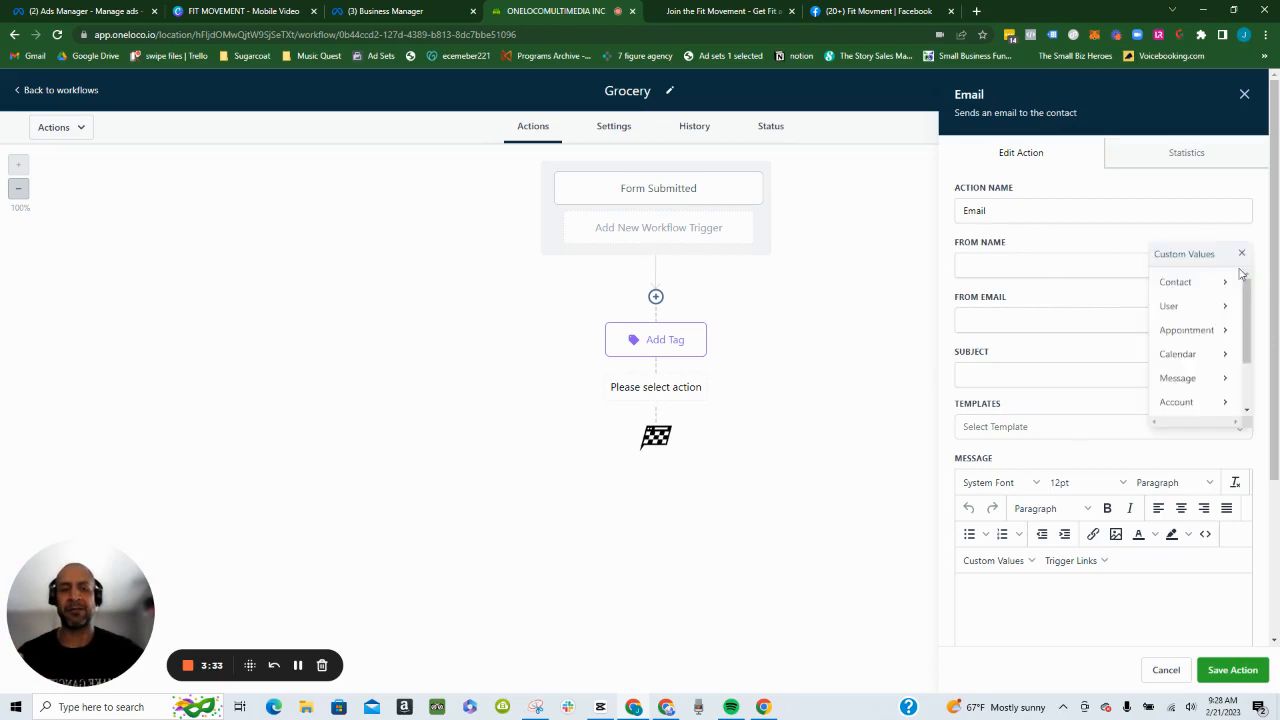
click(1177, 401)
click(1188, 283)
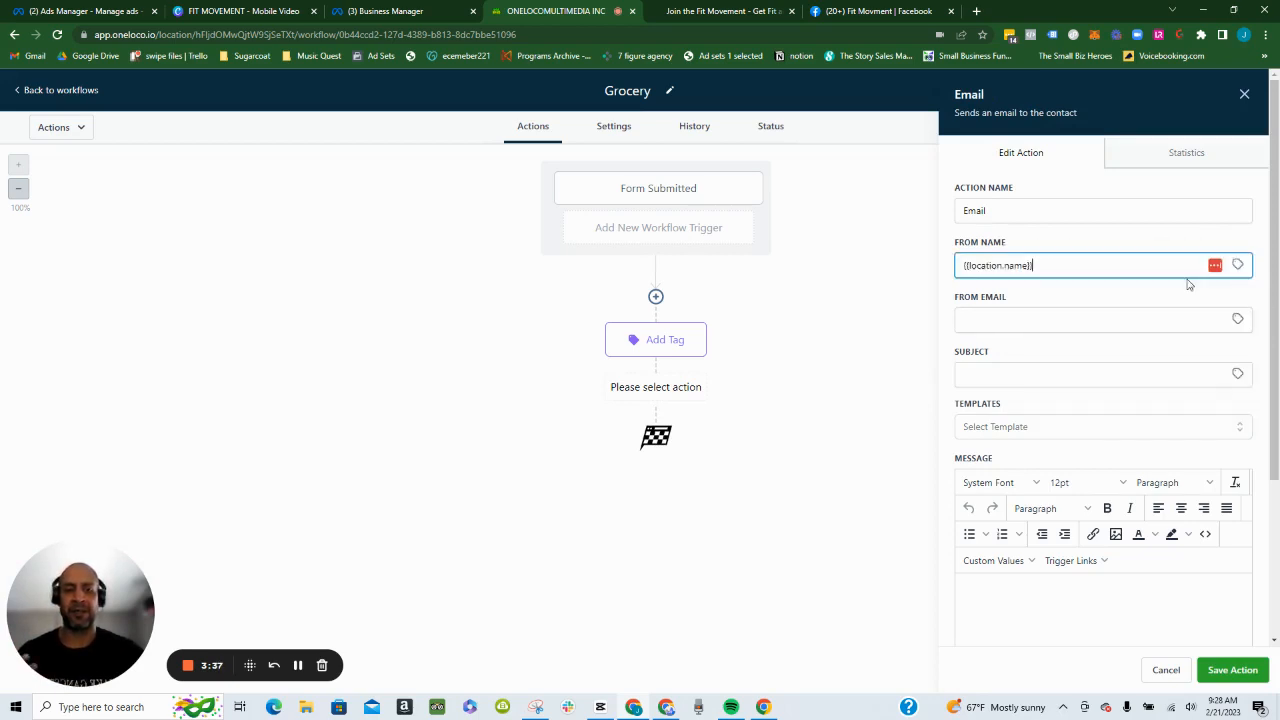
- Set the email action's From Email to the account email custom value
click(1239, 322)
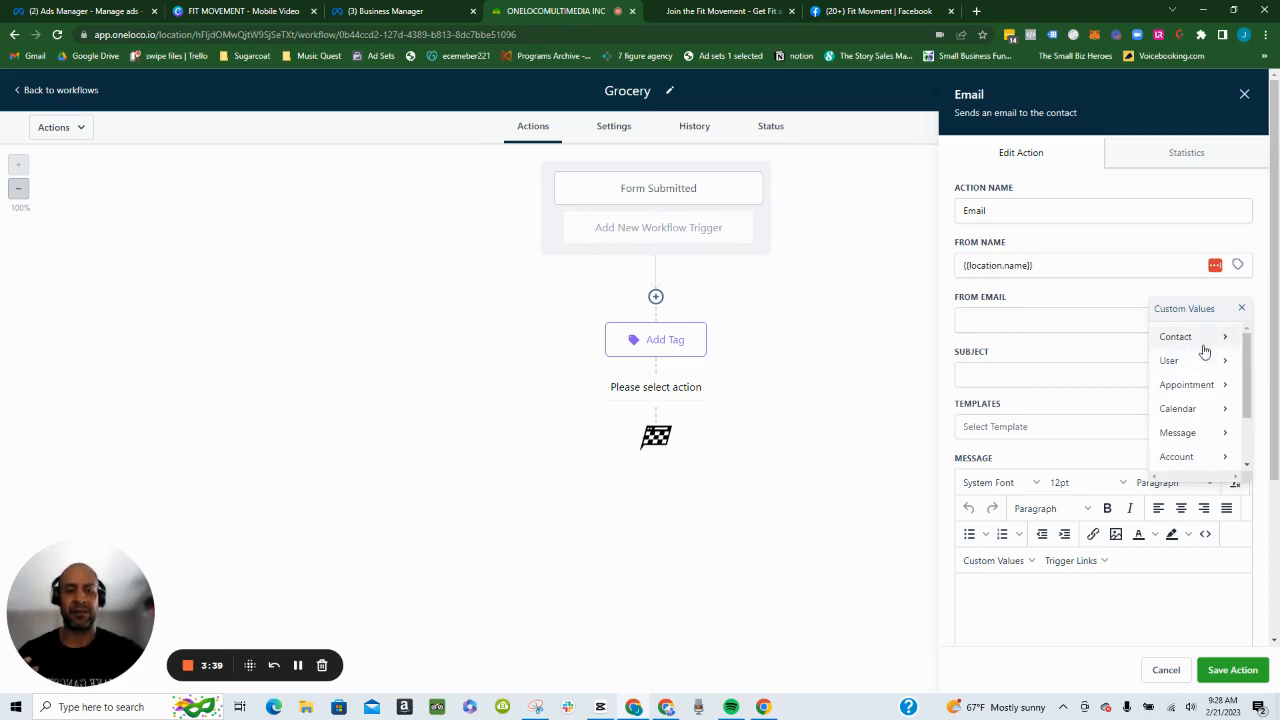
click(1176, 456)
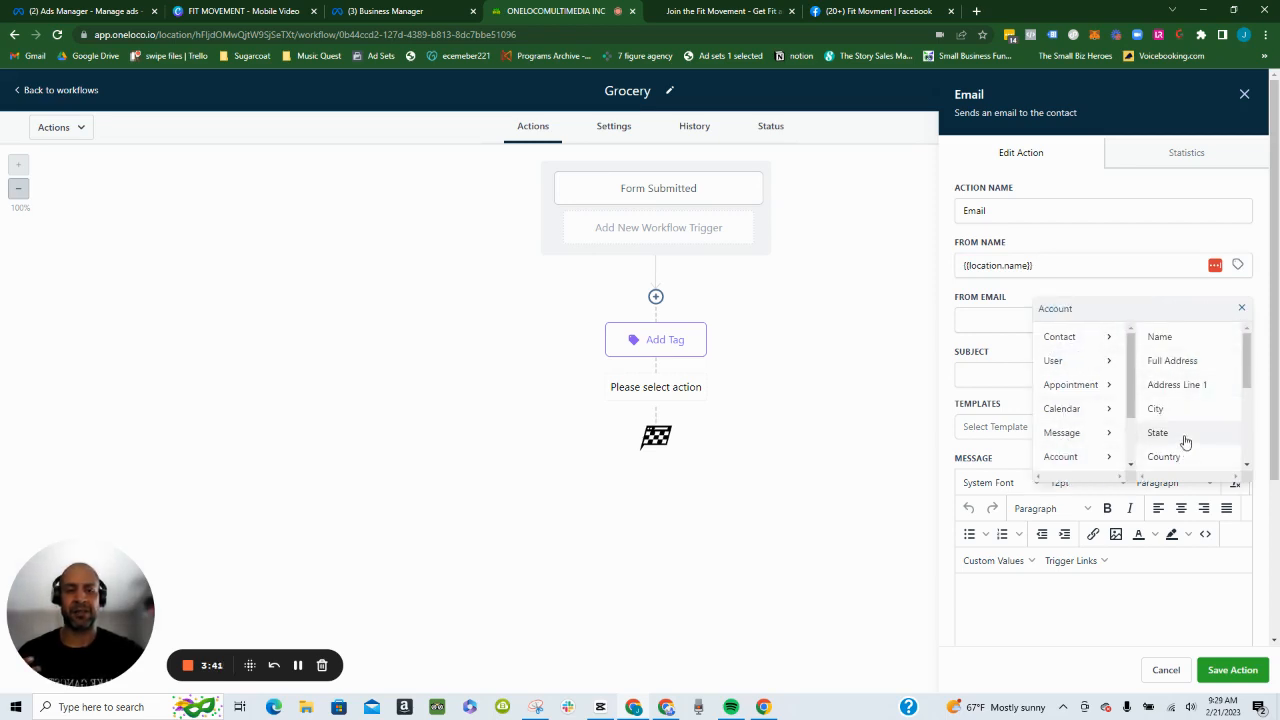
scroll(1183, 443, down, 3)
click(1180, 367)
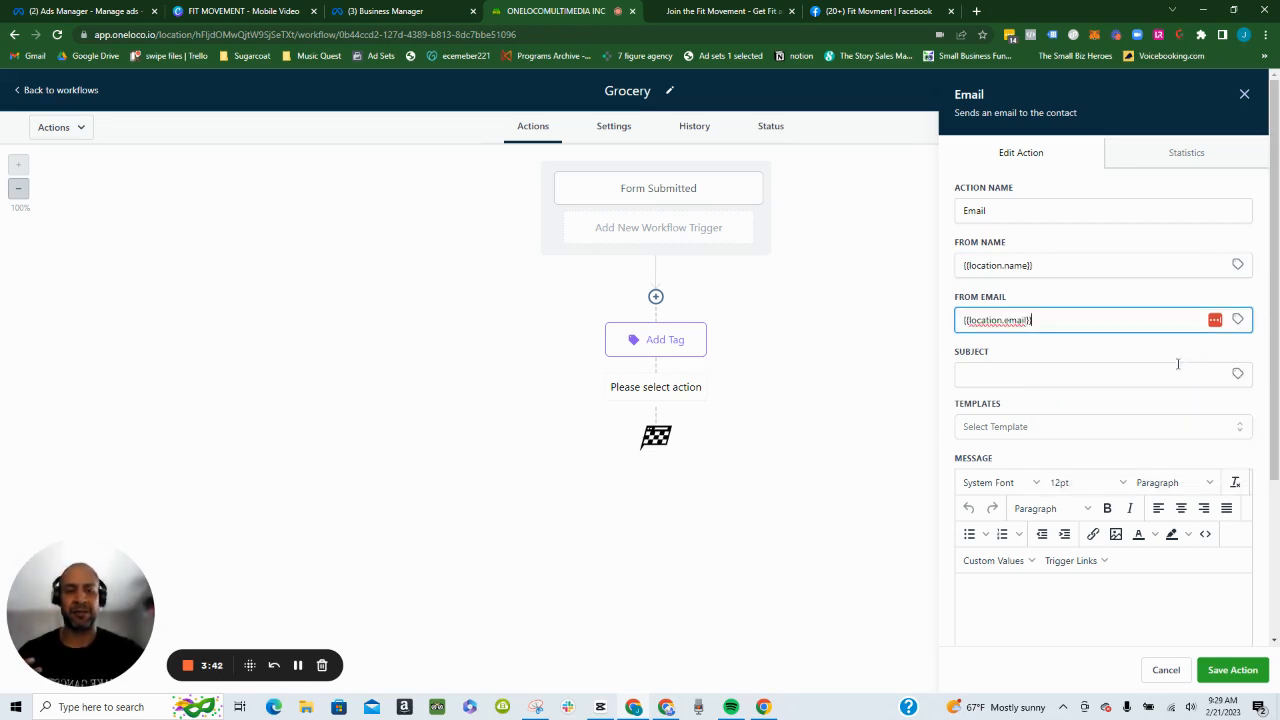
- Enter "Your Grocery" as the beginning of the email's subject
click(1237, 373)
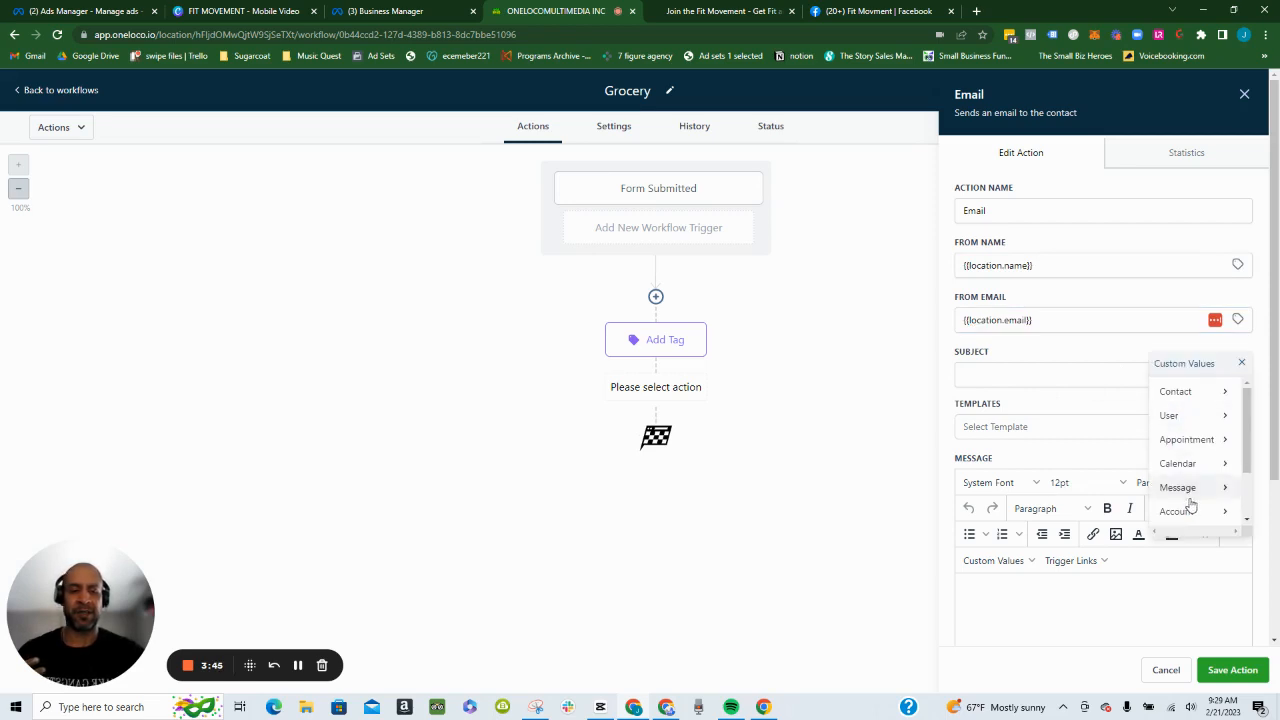
click(1105, 376)
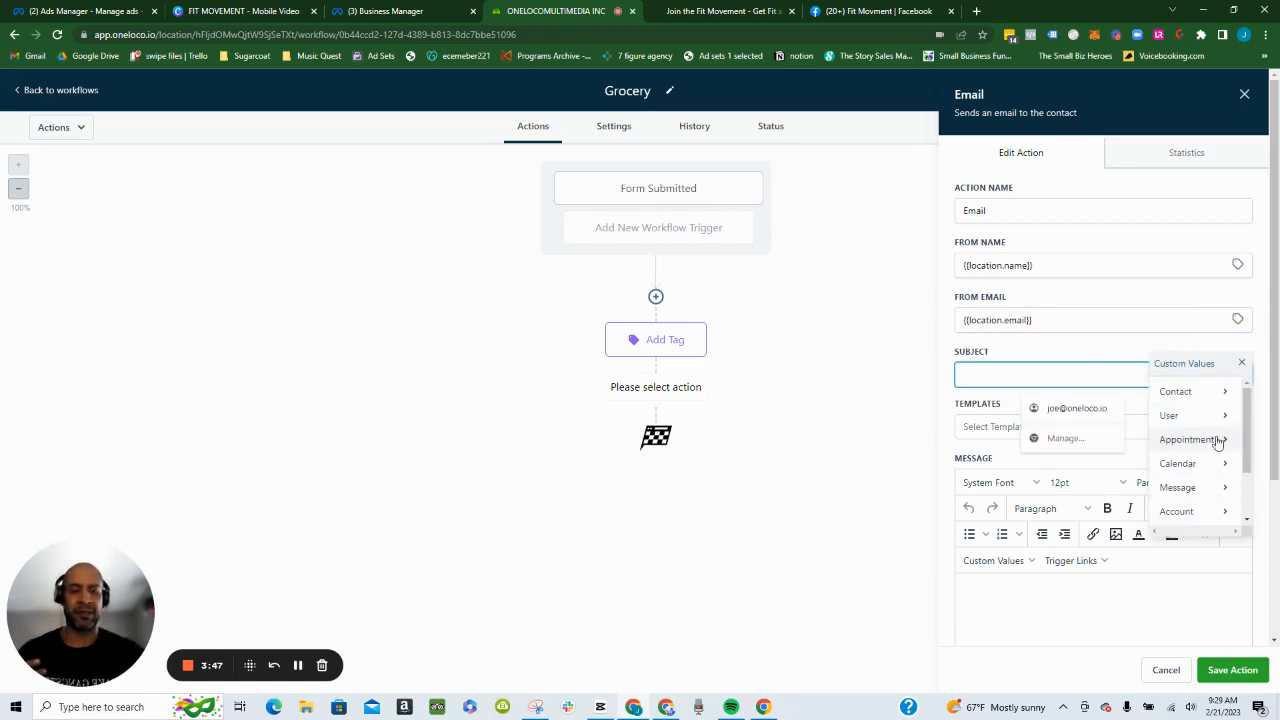
click(1241, 362)
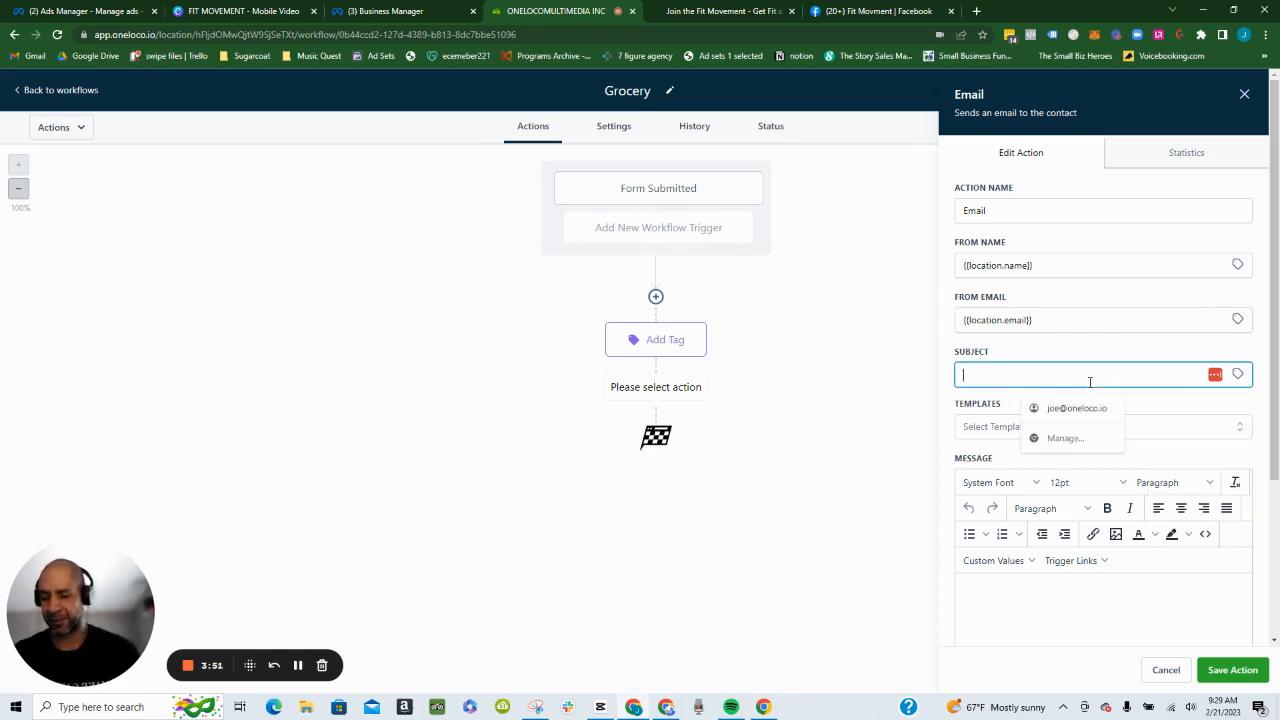
text(Your)
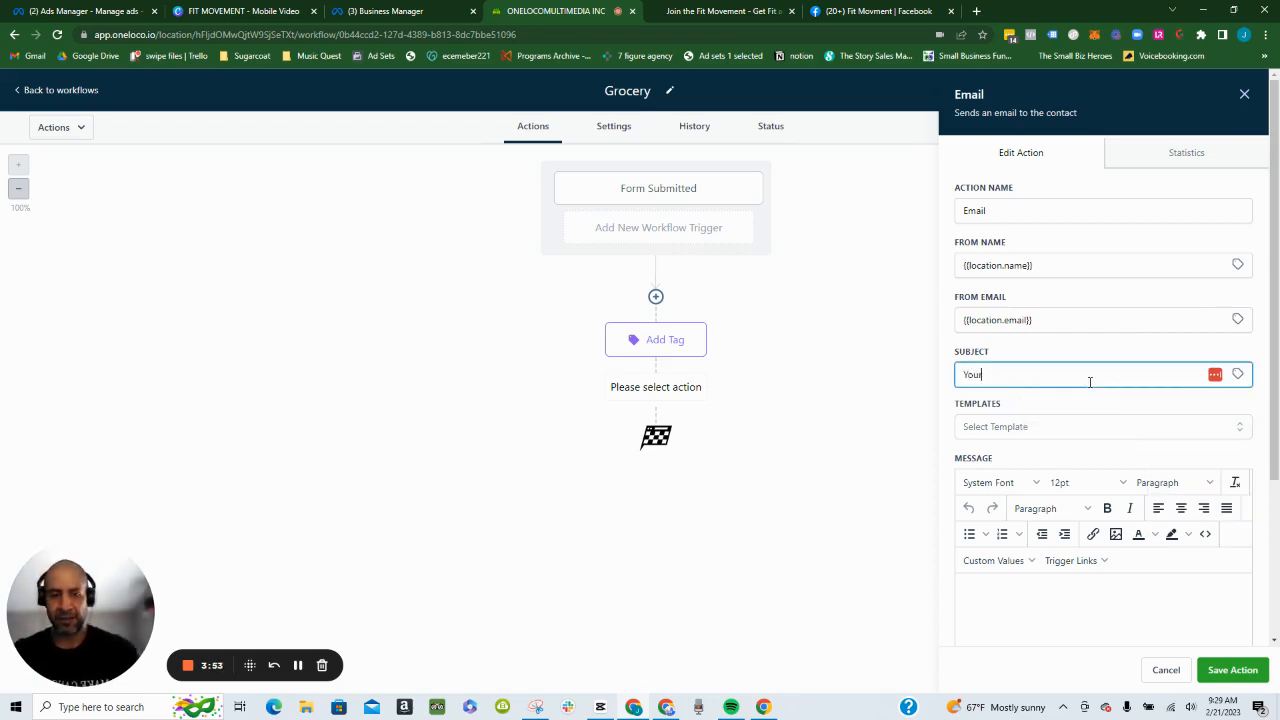
text( Gr)
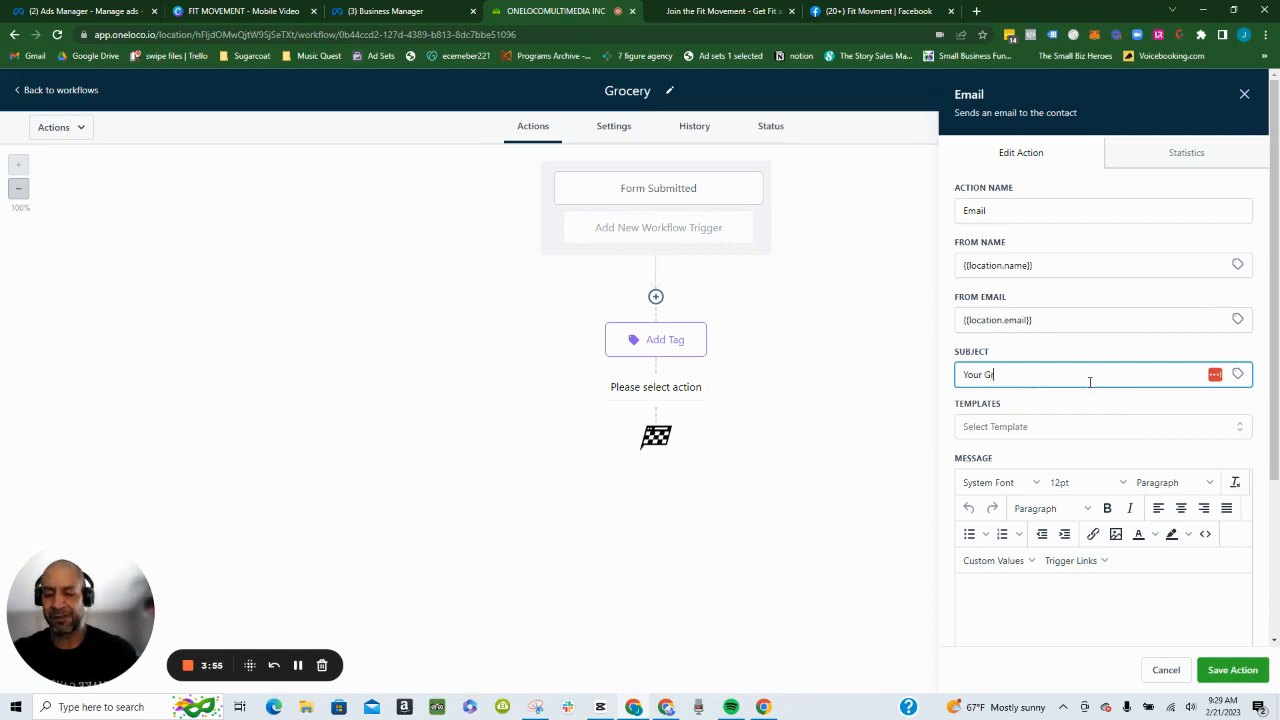
text(ocery)
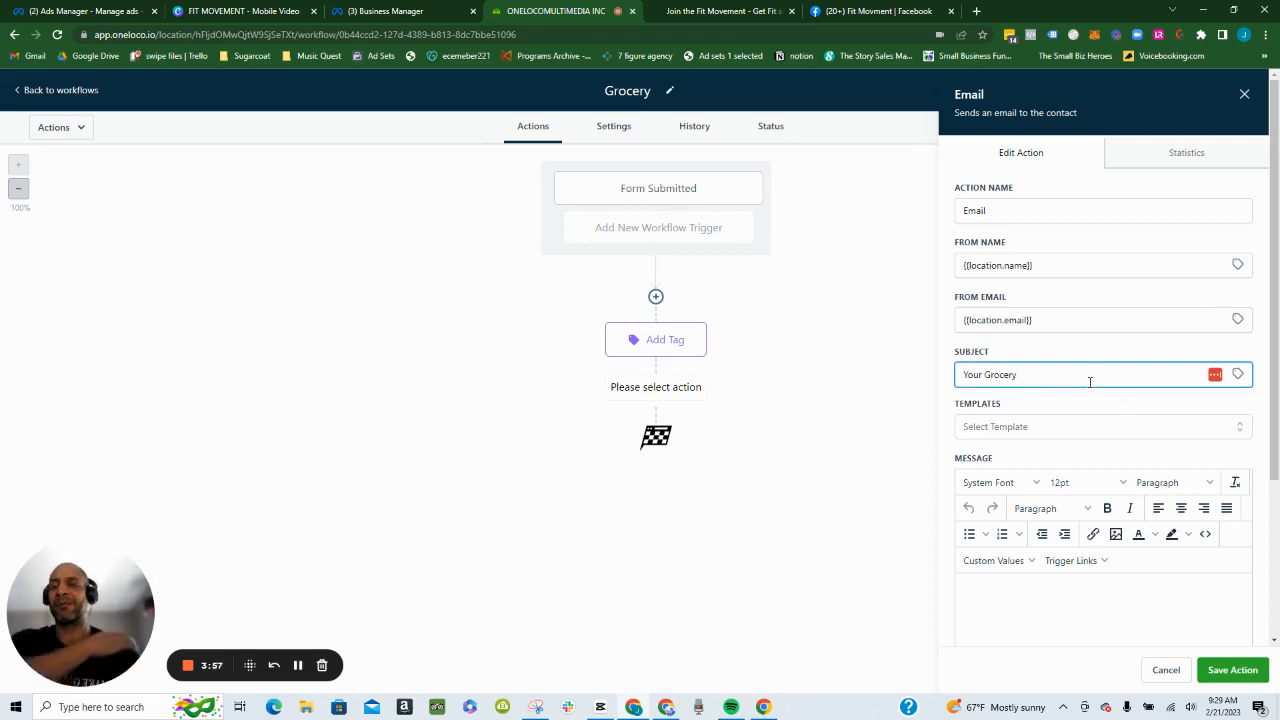
- Open a new ChatGPT chat at chat.openai.com/chat in a separate browser tab
key(ctrl+t)
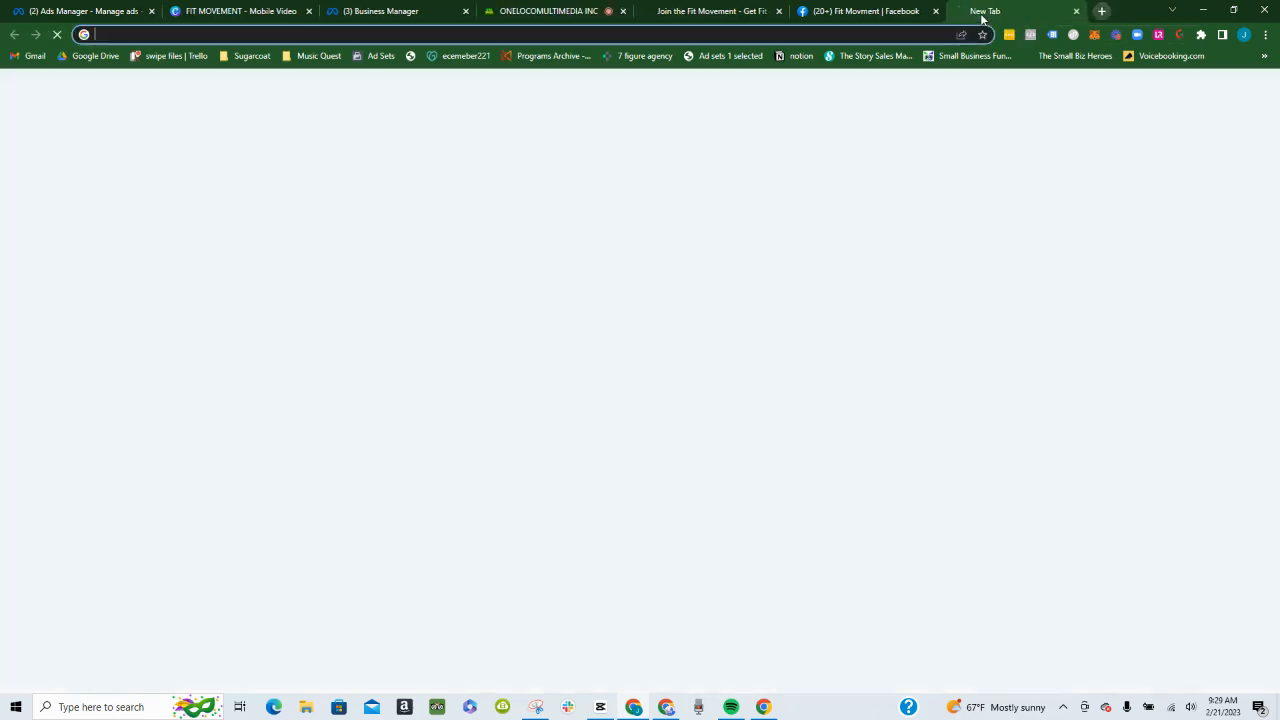
text(chat.openai.com/chat)
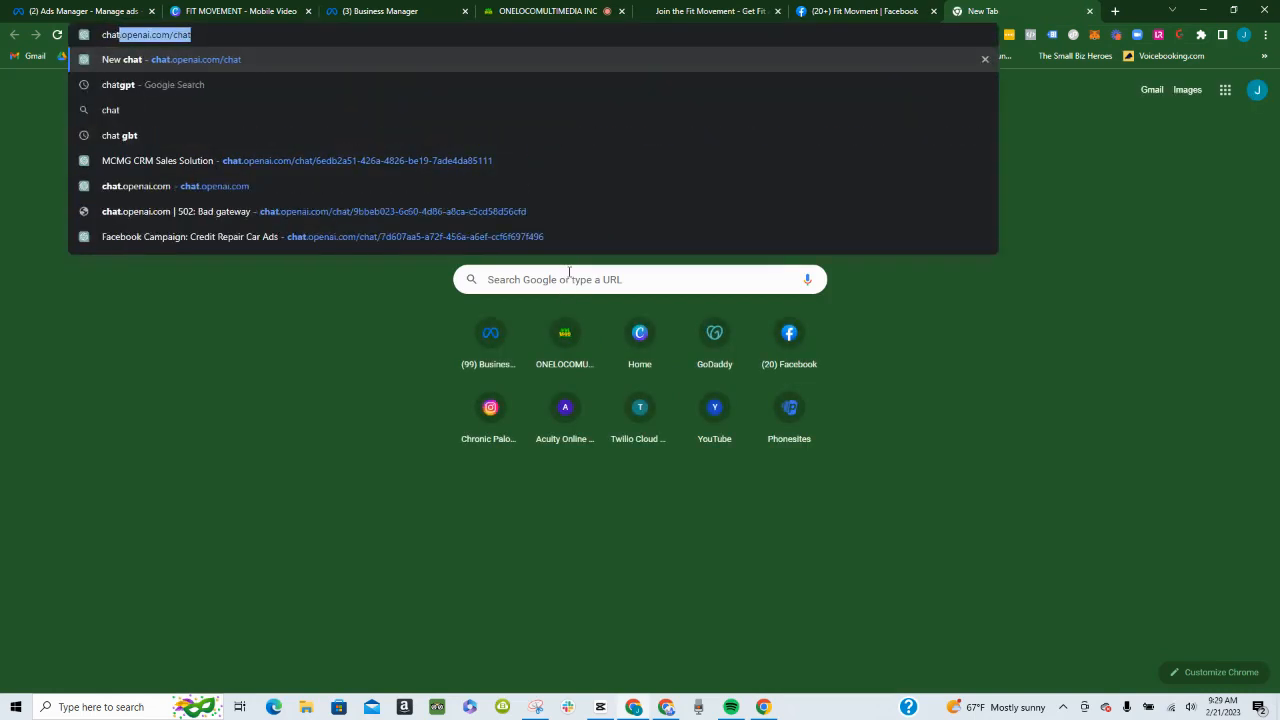
key(Return)
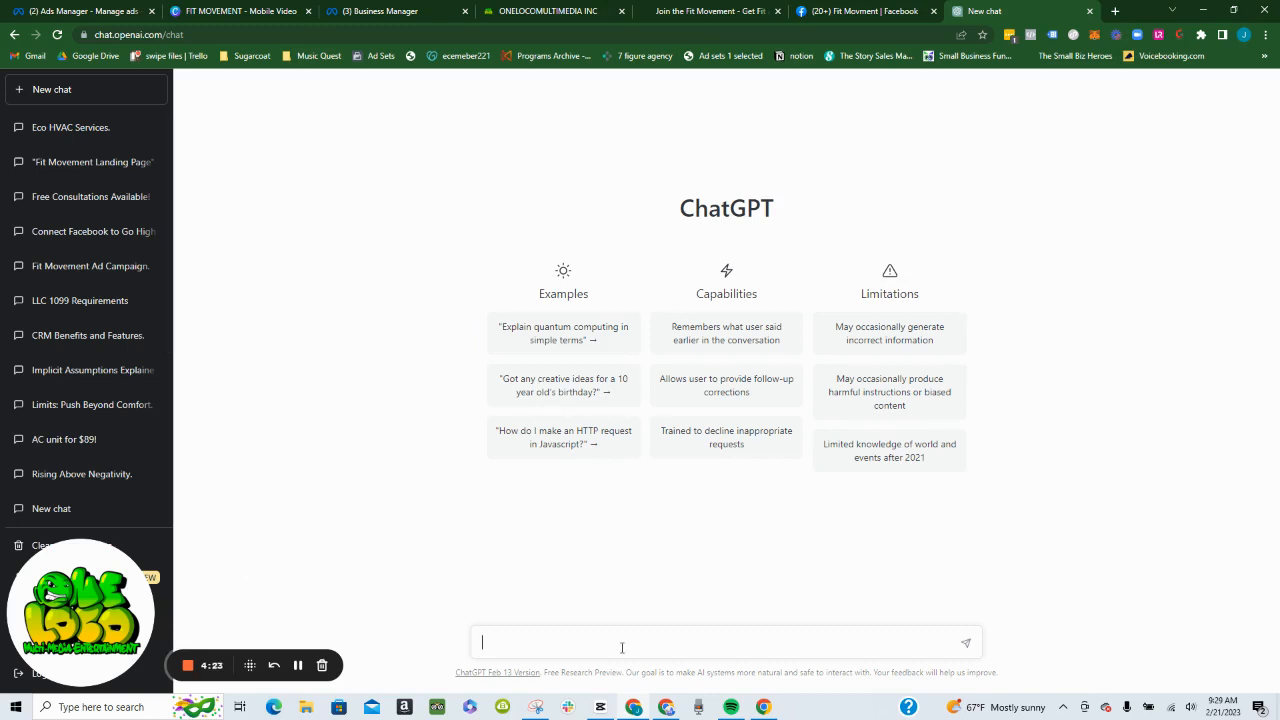
- Submit the prompt "Give me a headline subject for a email that contains a grocery list for eating right and staying within your macro count"
text(ive me a headline subject fp)
key(BackSpace)
text(or a email that contains a)
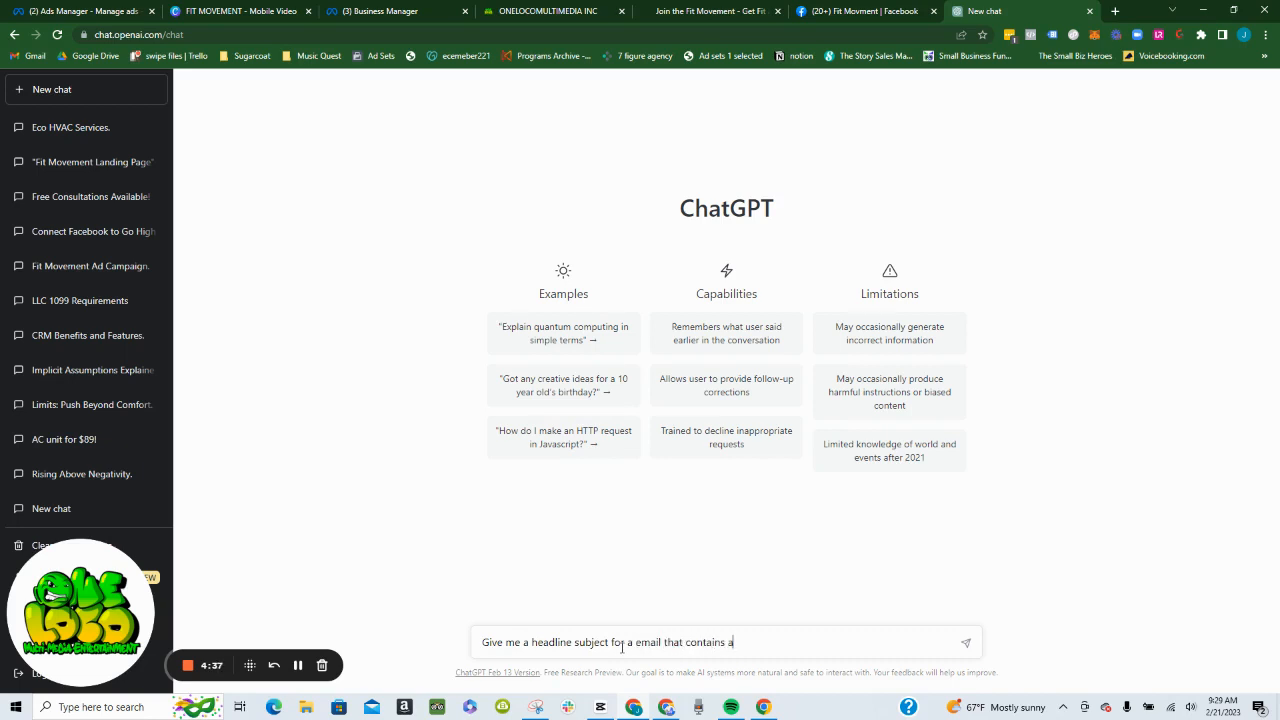
text( gro)
text(cer)
text(y lis)
text(t fo)
text(r eating )
text(rig)
text(ht adn)
key(BackSpace)
key(BackSpace)
key(BackSpace)
text(nd )
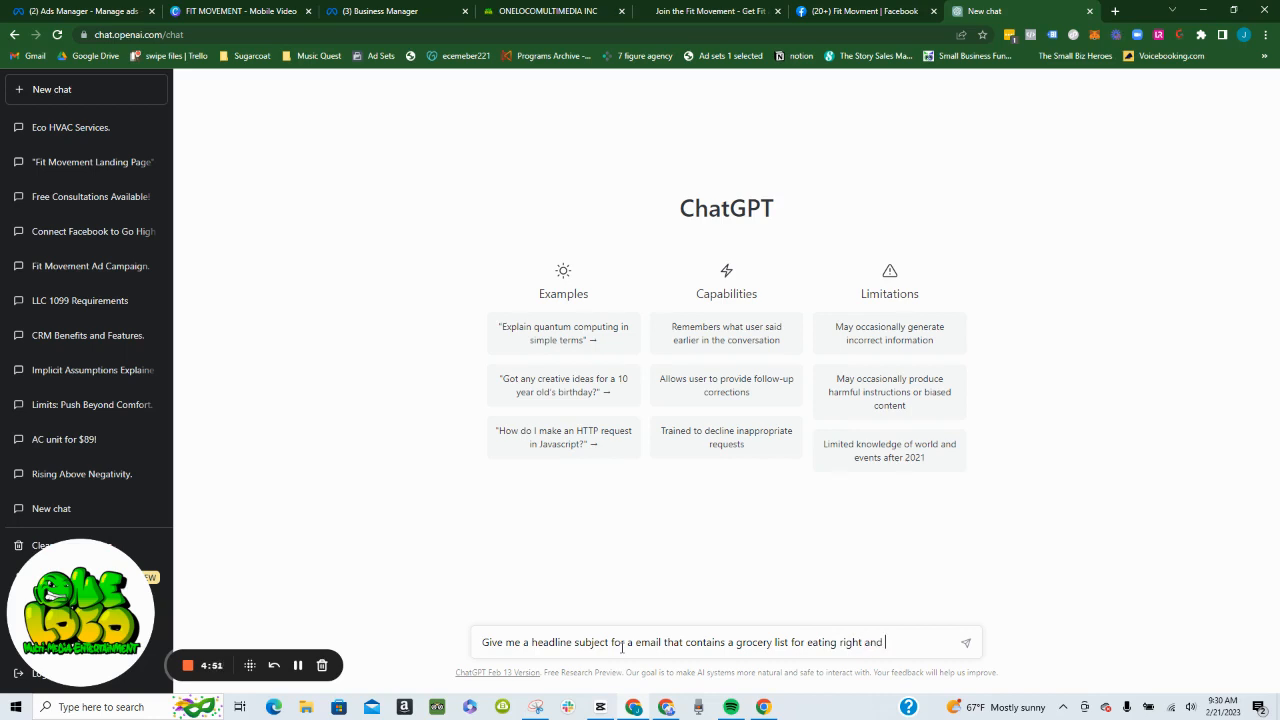
text(staying with)
text(ing)
text(y)
text(our ma)
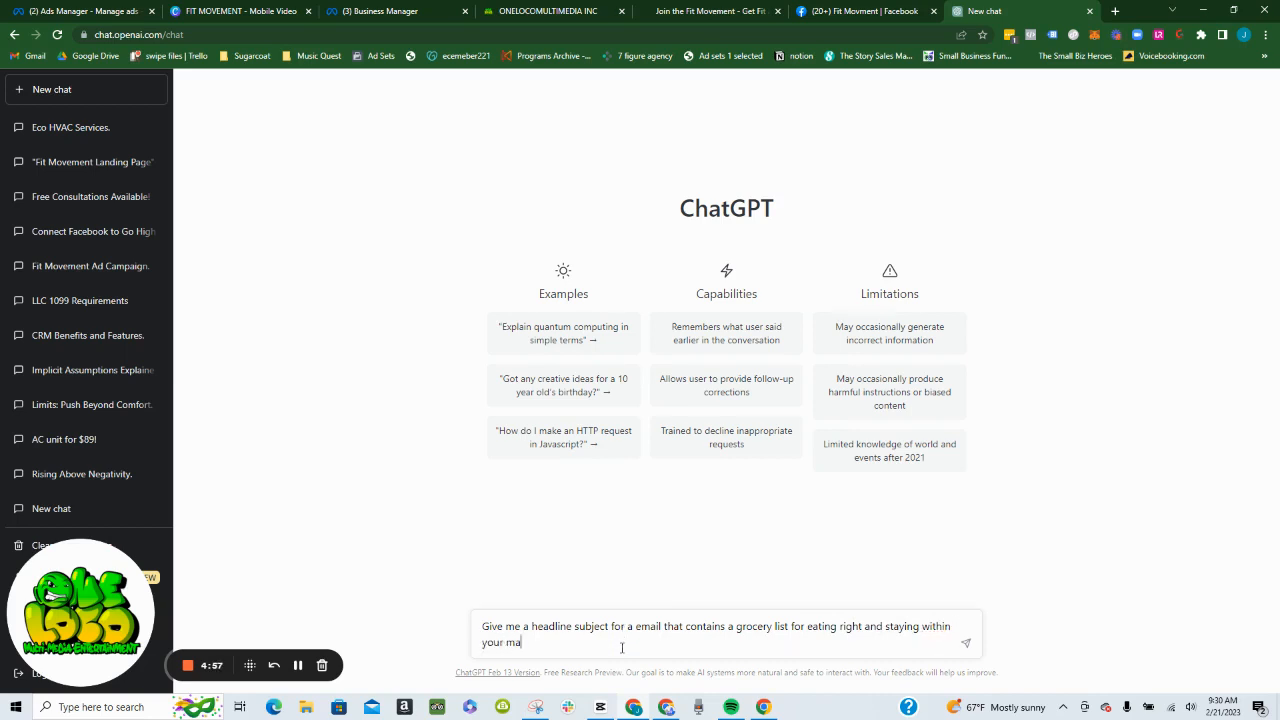
text(cro count)
key(Return)
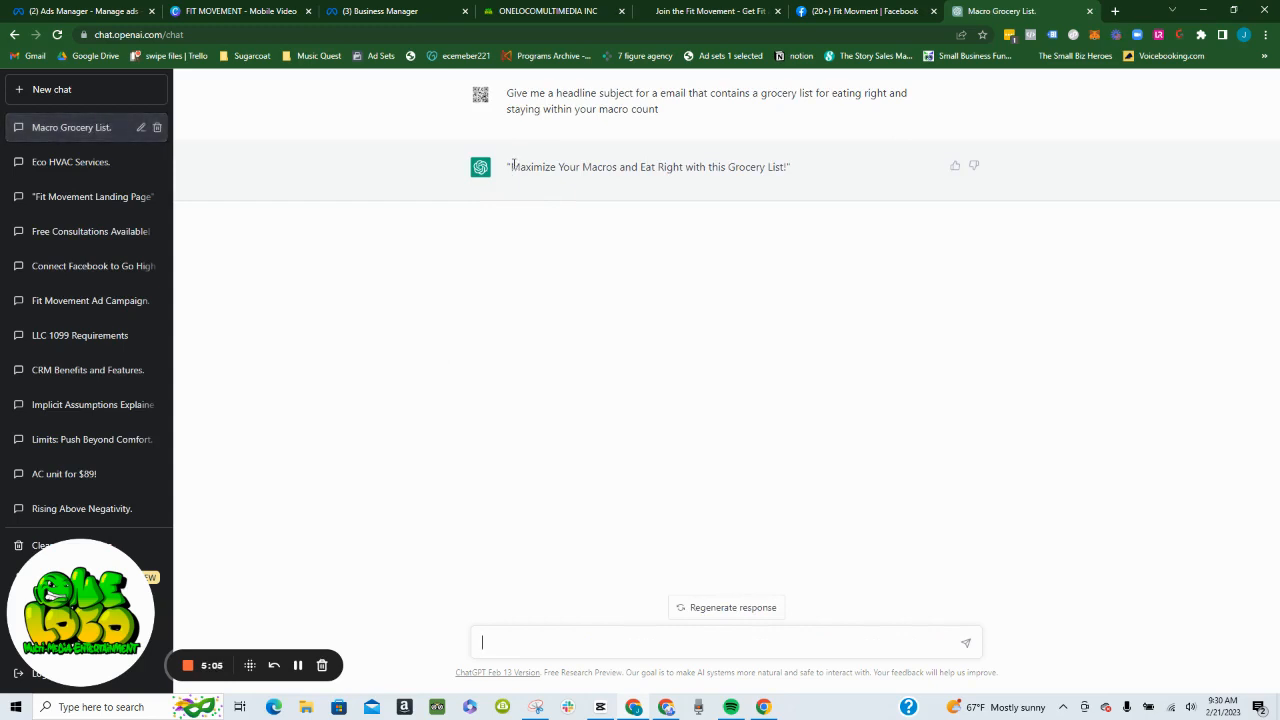
- Copy ChatGPT's headline "Maximize Your Macros and Eat Right with this Grocery List!" without quotes and replace the workflow email's subject with it
drag(513, 166, 790, 167)
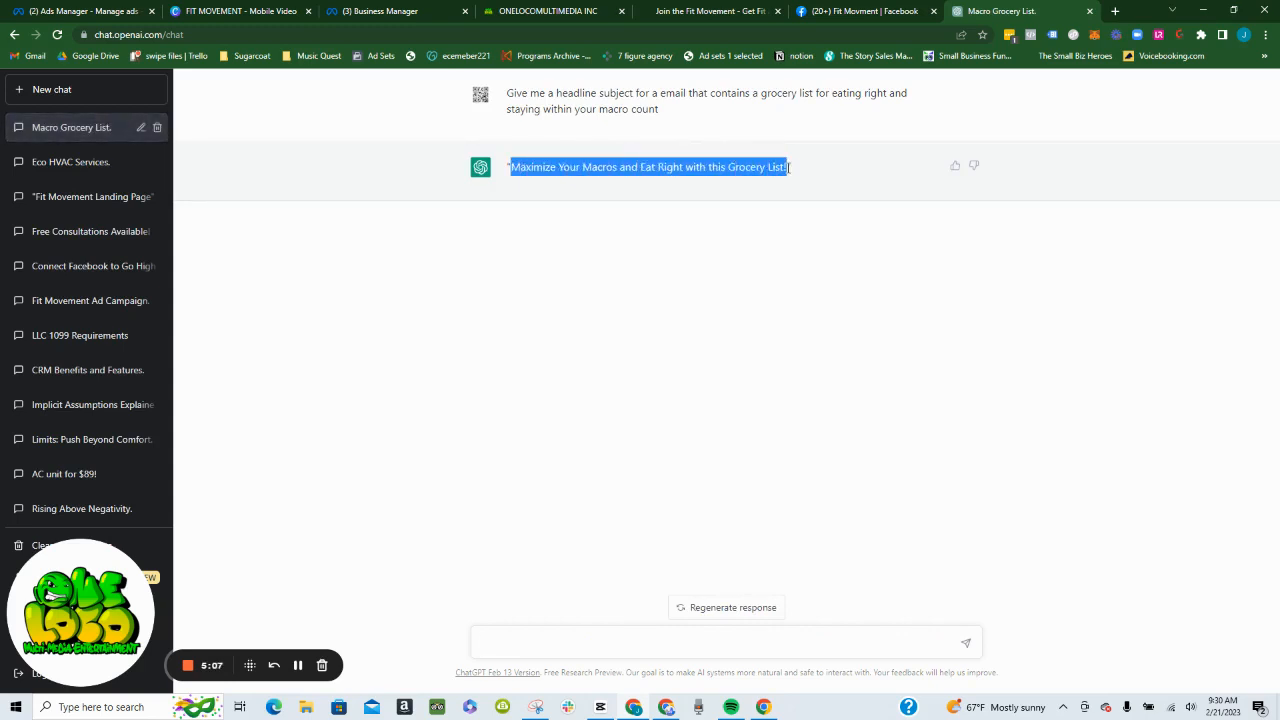
right_click(765, 166)
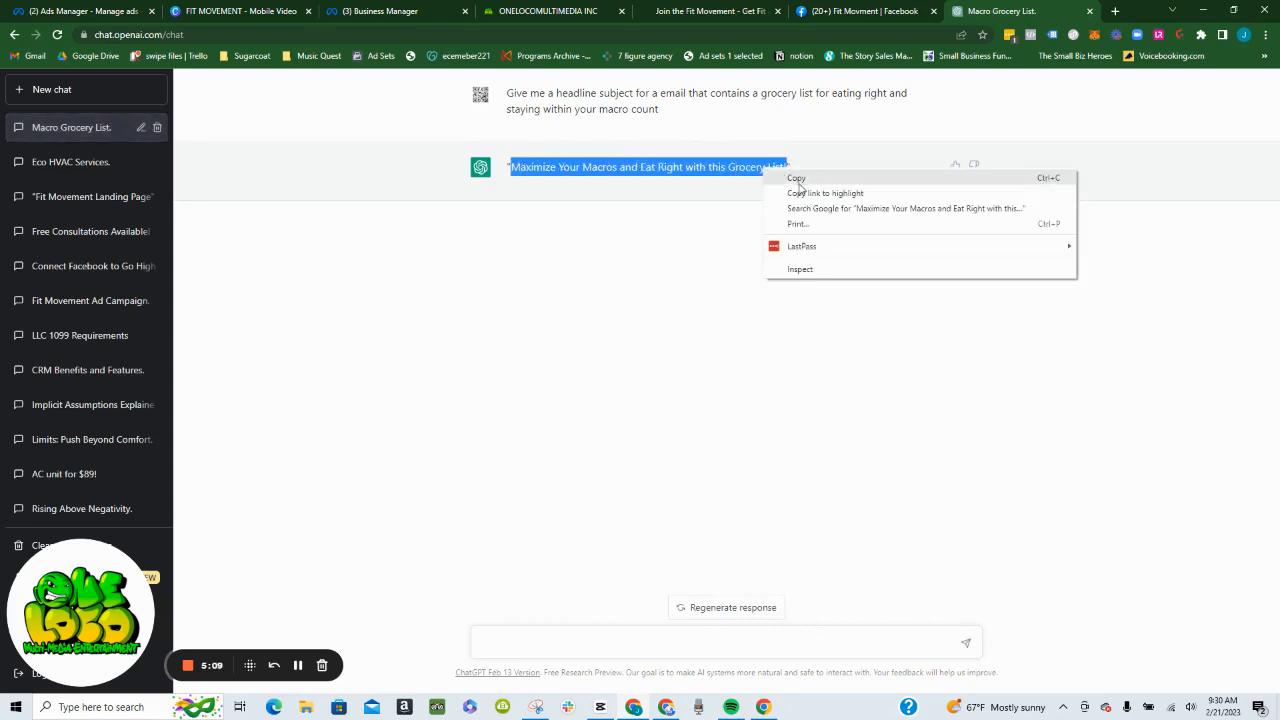
click(800, 176)
click(583, 5)
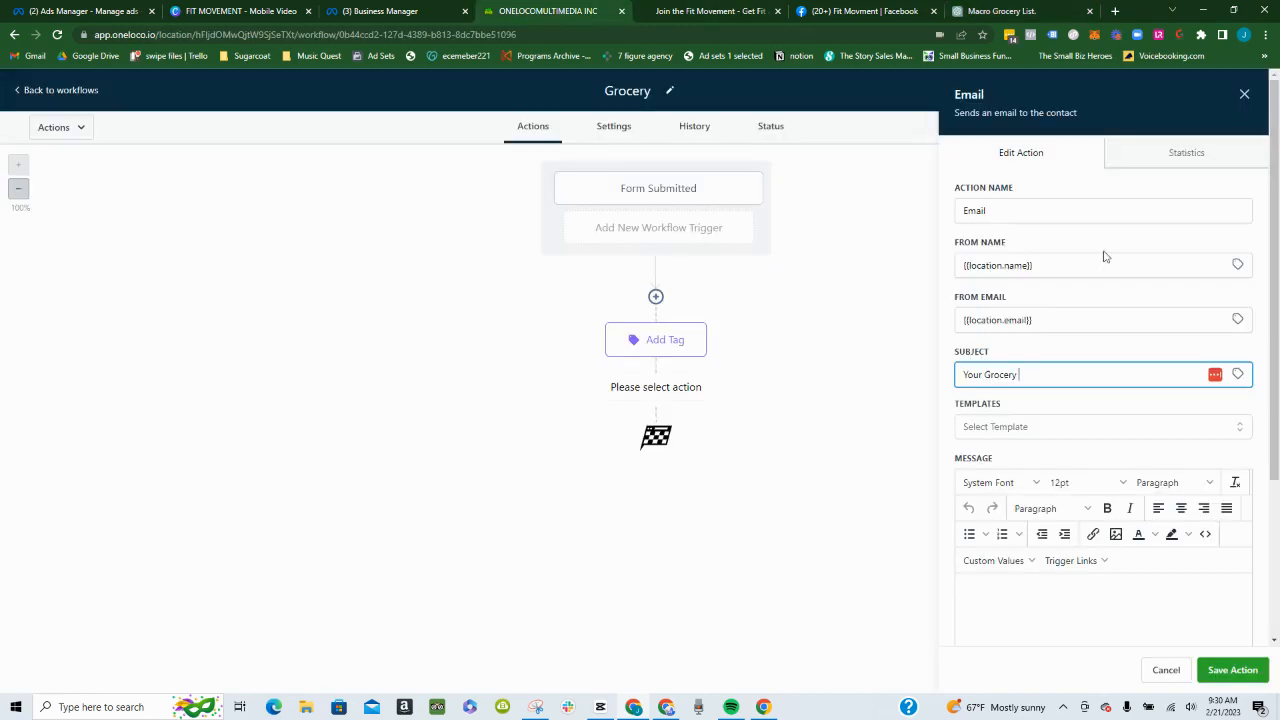
triple_click(1015, 374)
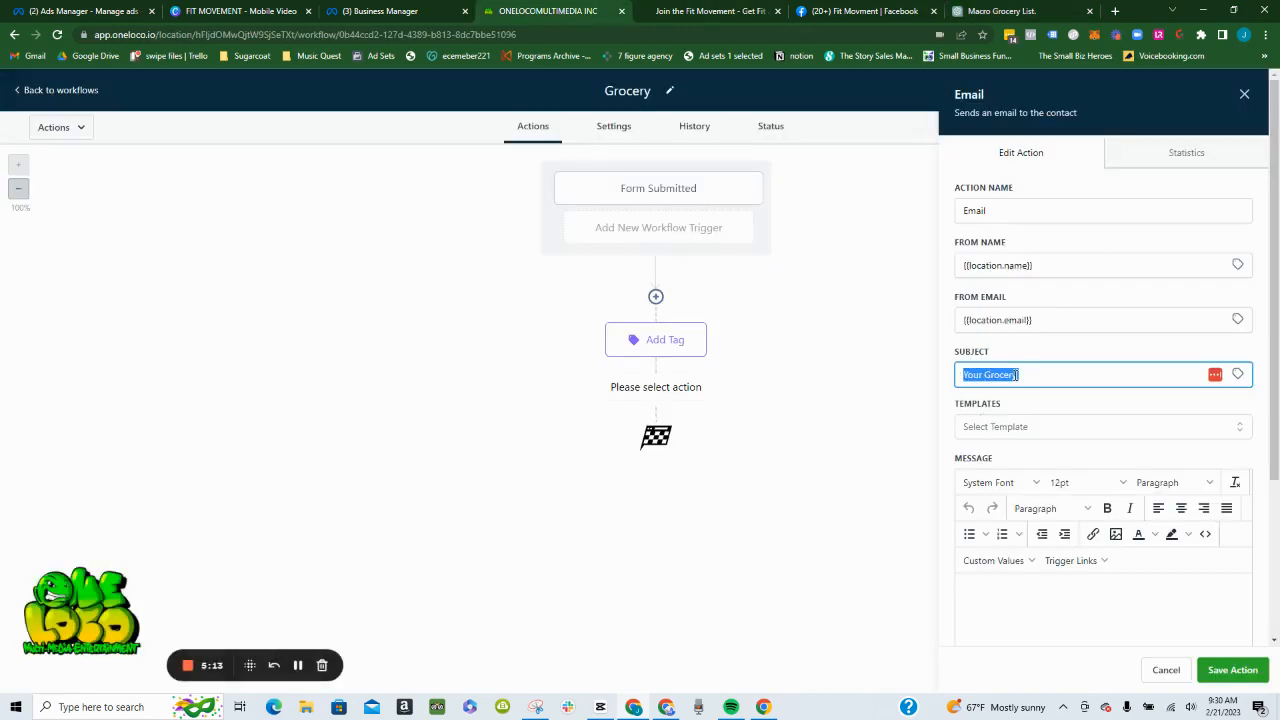
key(ctrl+v)
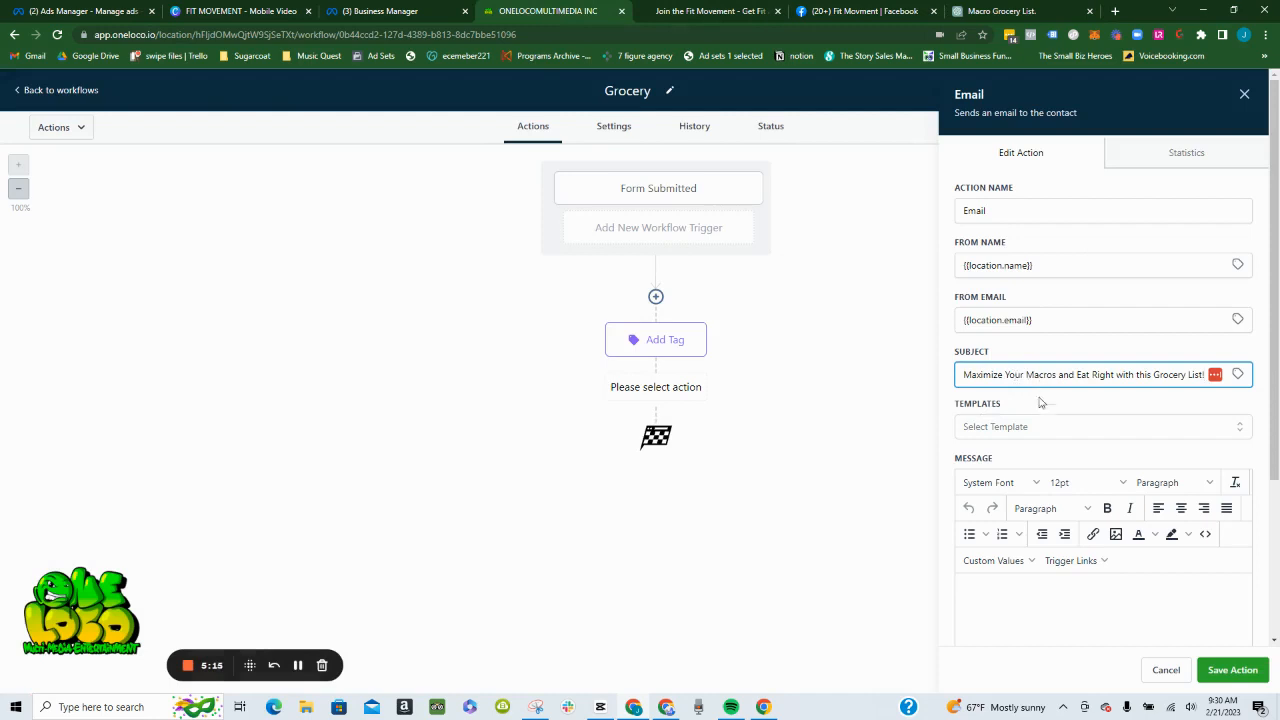
click(1036, 411)
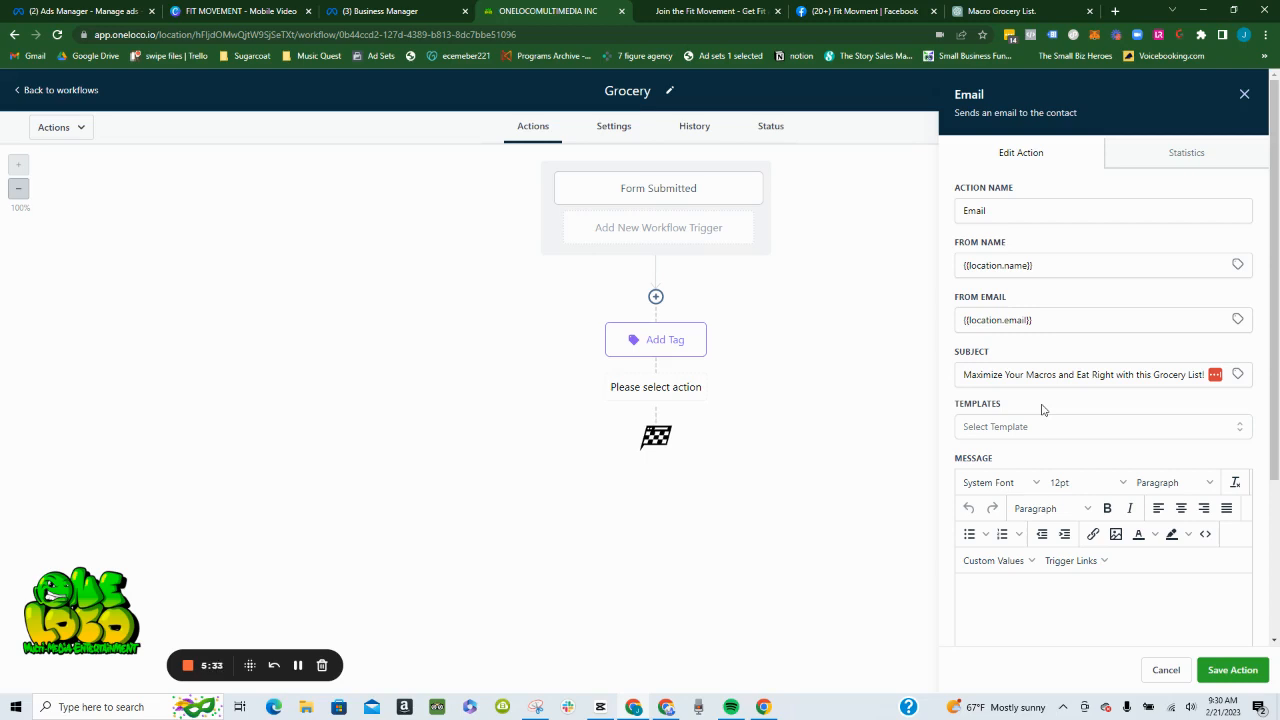
click(1058, 10)
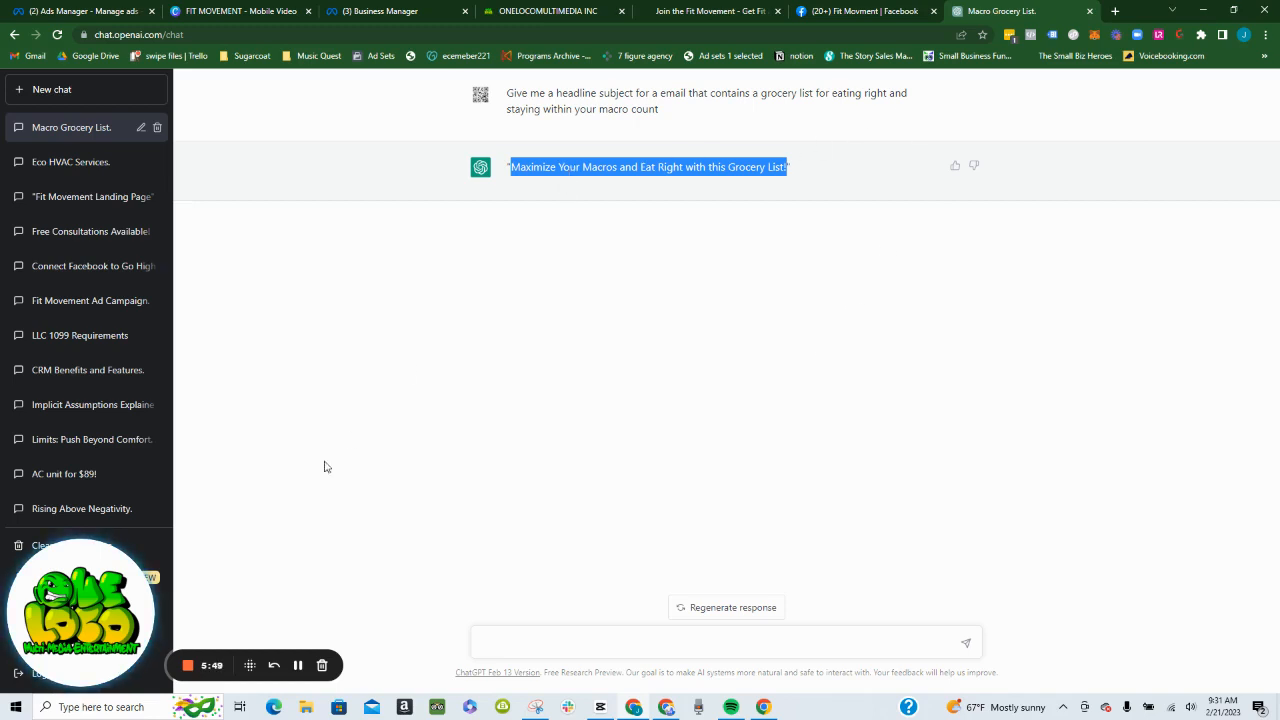
click(597, 12)
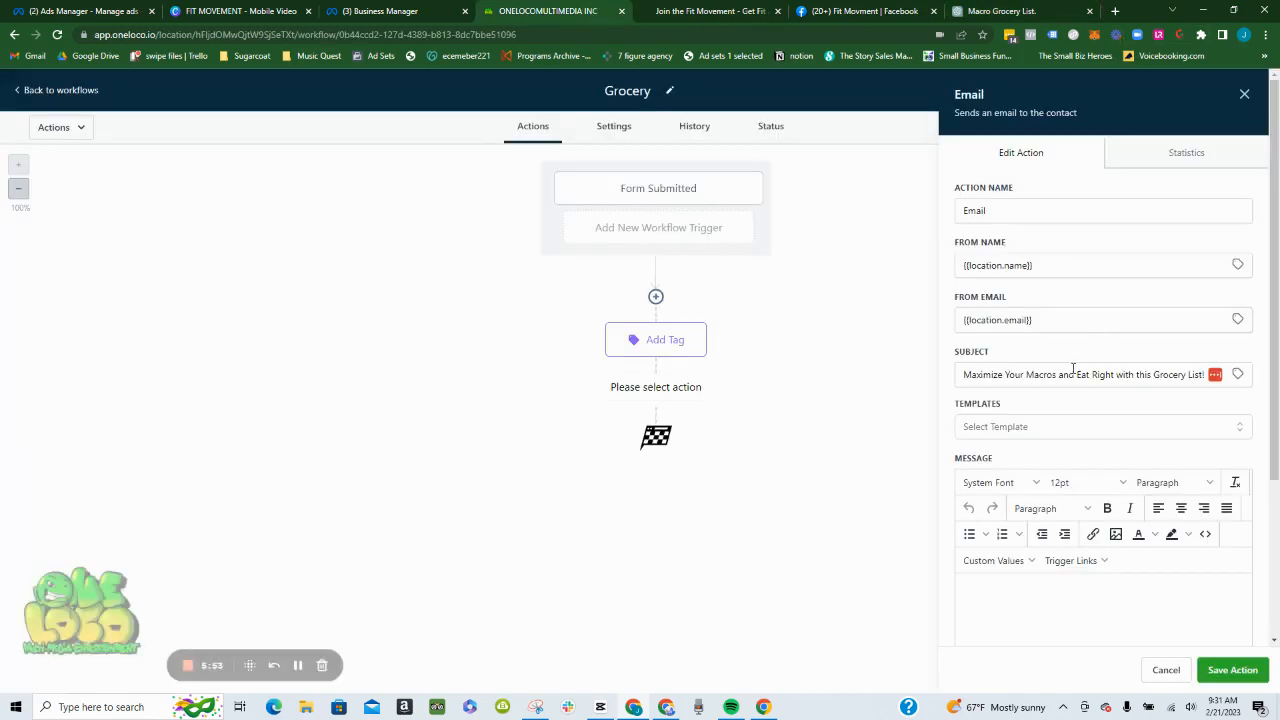
scroll(1030, 440, down, 3)
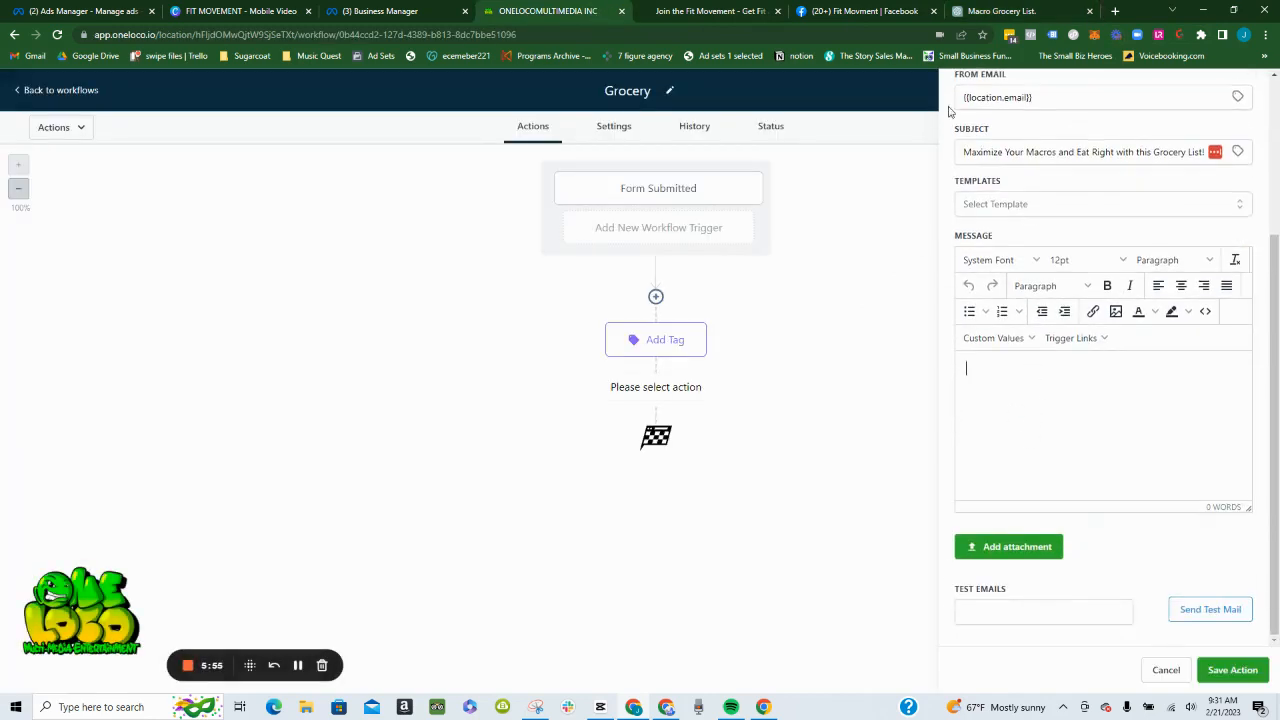
- In ChatGPT, begin a prompt: "now create the email with call to action to set up an appointment for Fit Movment's Special Offer that comes"
click(999, 10)
click(605, 618)
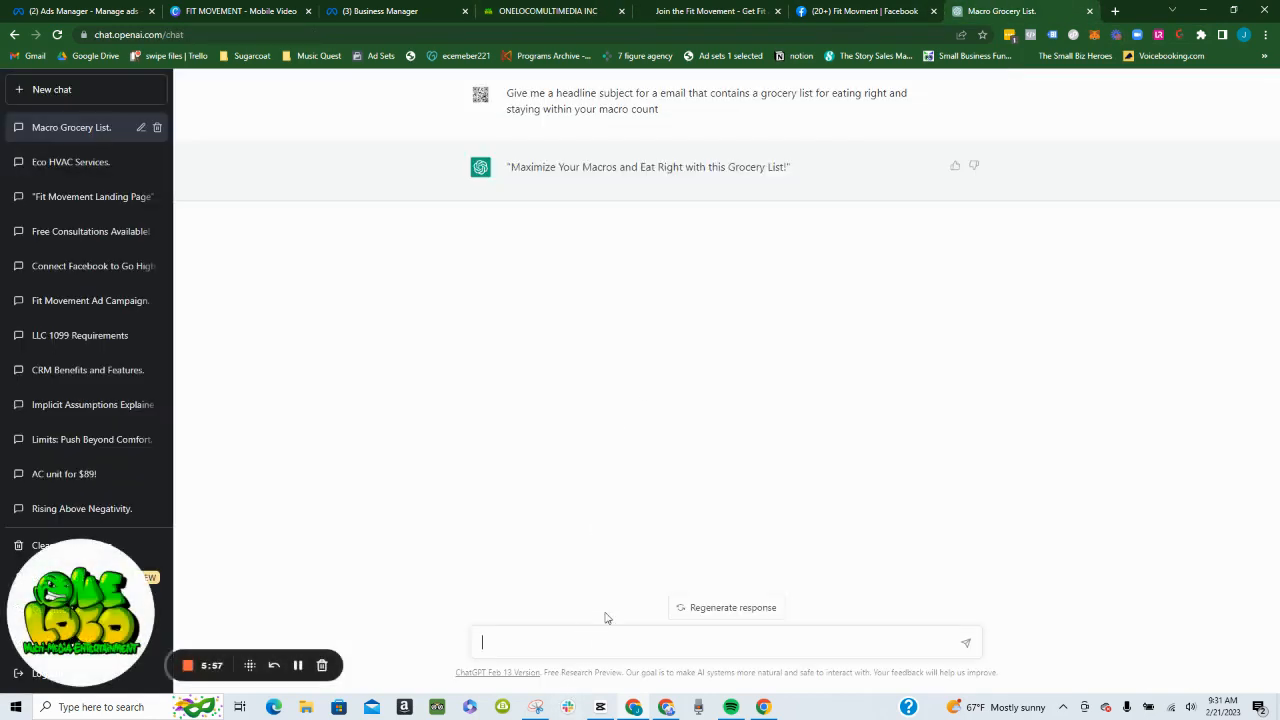
text(now create the email with call to action to set up an ap)
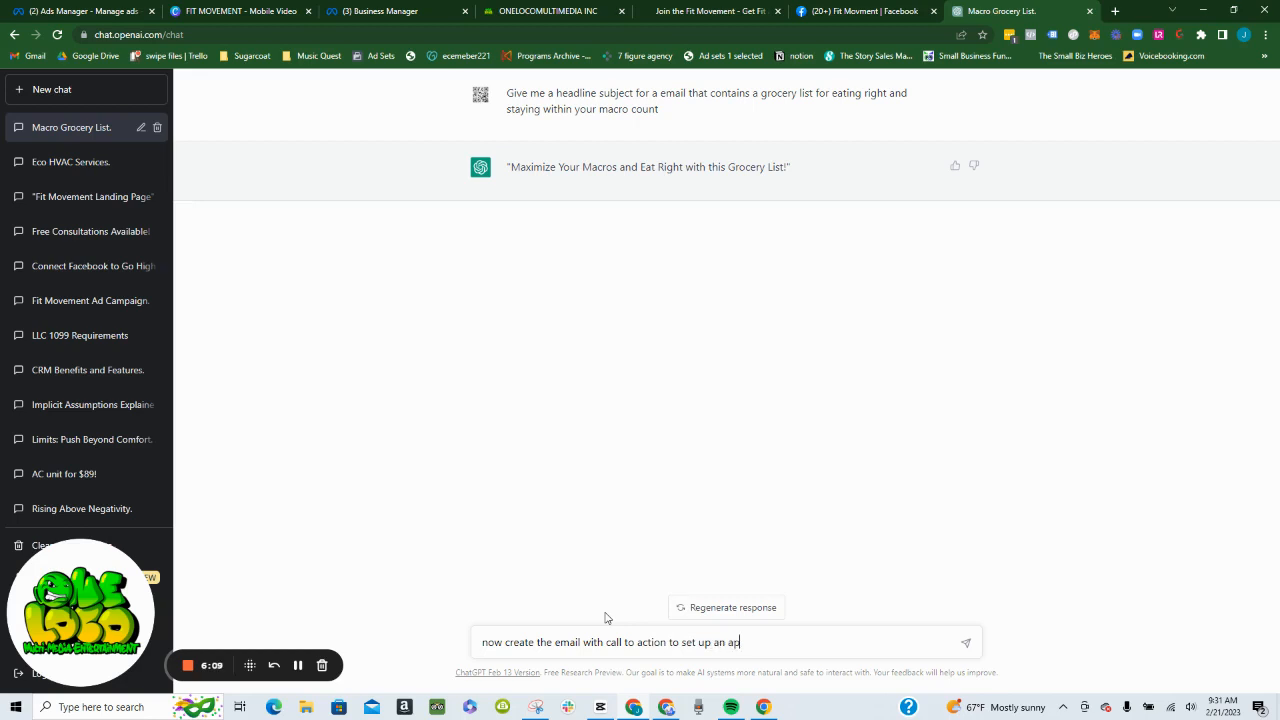
text(pointmetnt for Fit Movment's S)
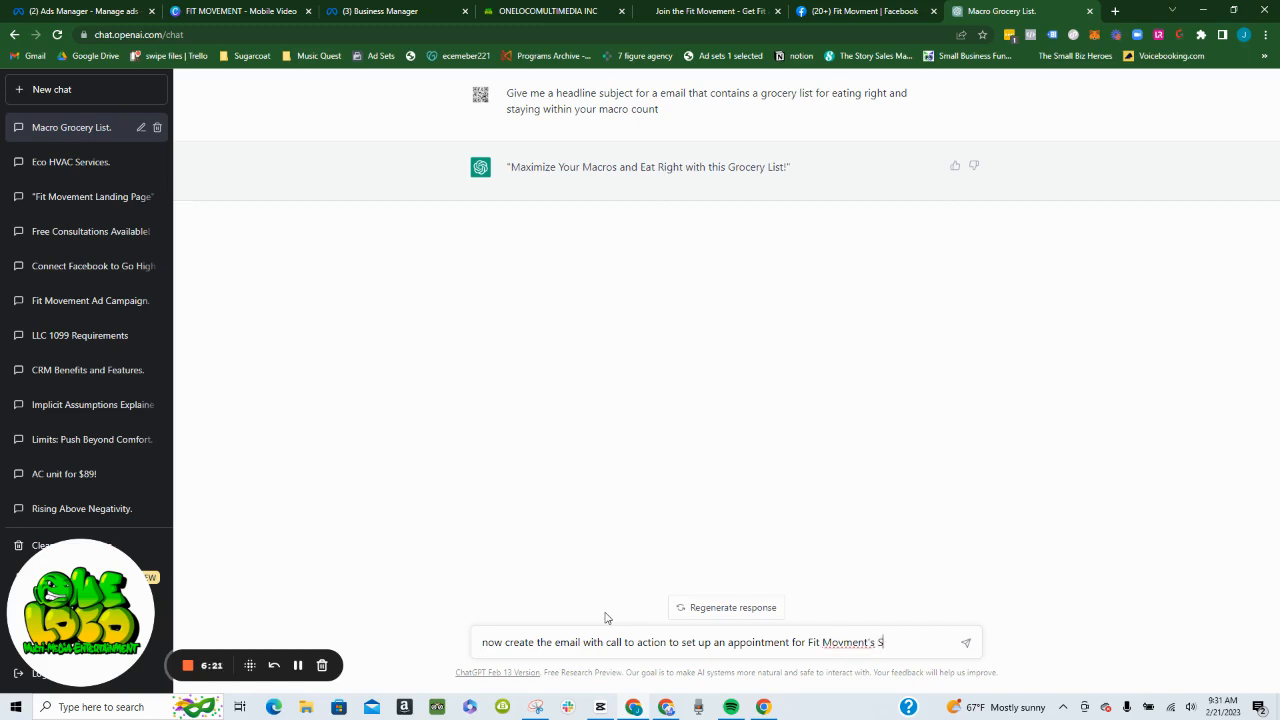
text(pecial Offer that comes )
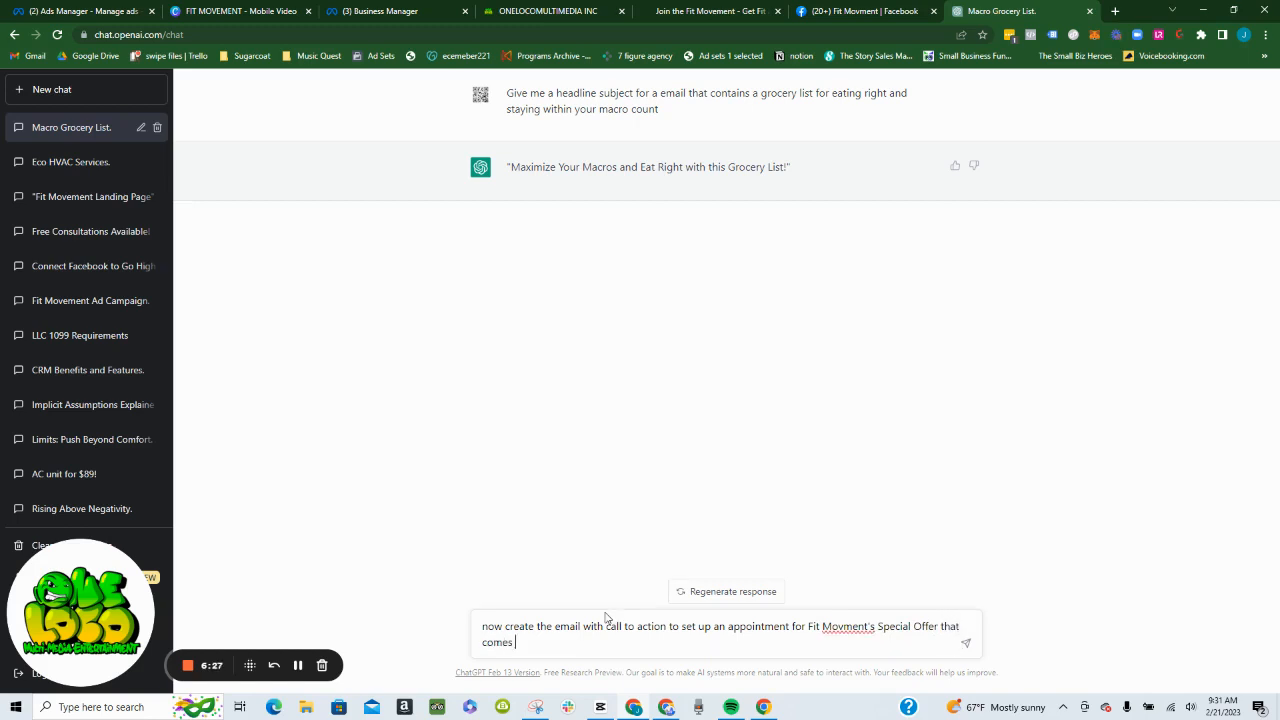
text(wit)
text(h 1 on 1)
text( coaching)
text(, soppurt)
- Continue the prompt with "with 1 on 1 coaching, support team and group, diet plan, special pre meals discounts,"
key(BackSpace)
key(BackSpace)
key(BackSpace)
key(BackSpace)
key(BackSpace)
key(BackSpace)
key(BackSpace)
text(upport team and group)
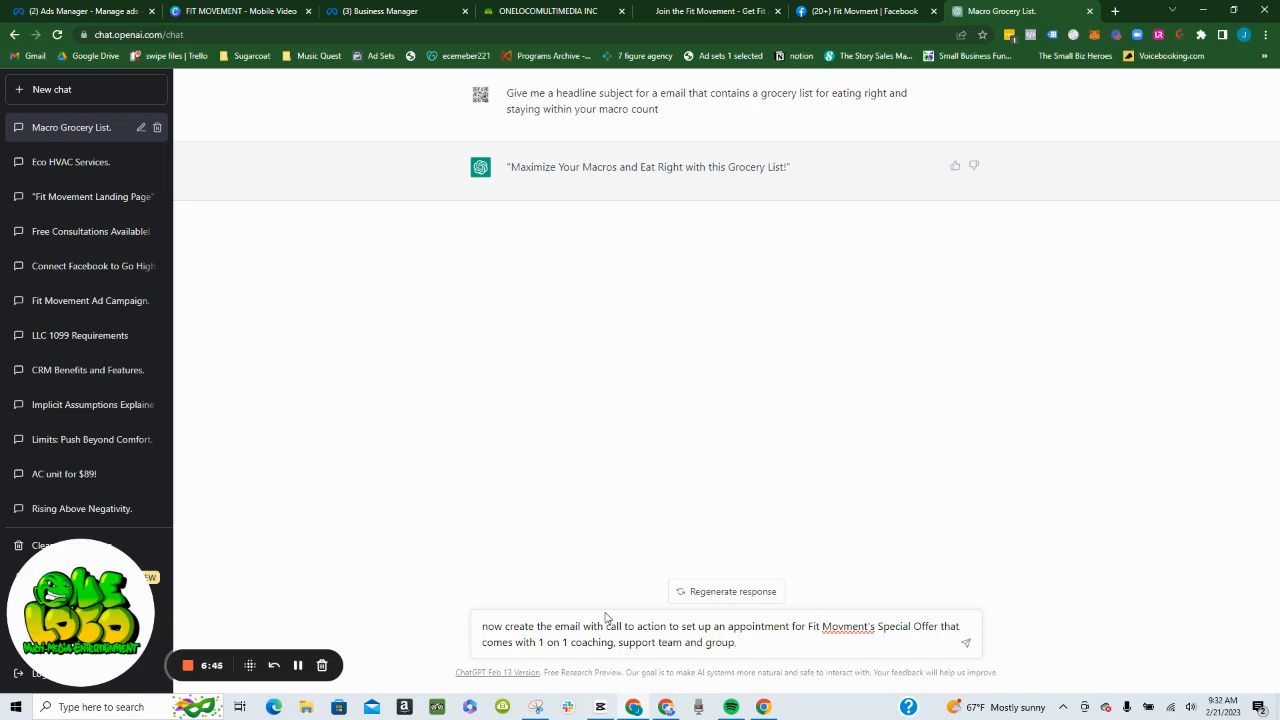
text(, dietplan)
key(BackSpace)
key(BackSpace)
key(BackSpace)
key(BackSpace)
text(plan)
text(special pre meals)
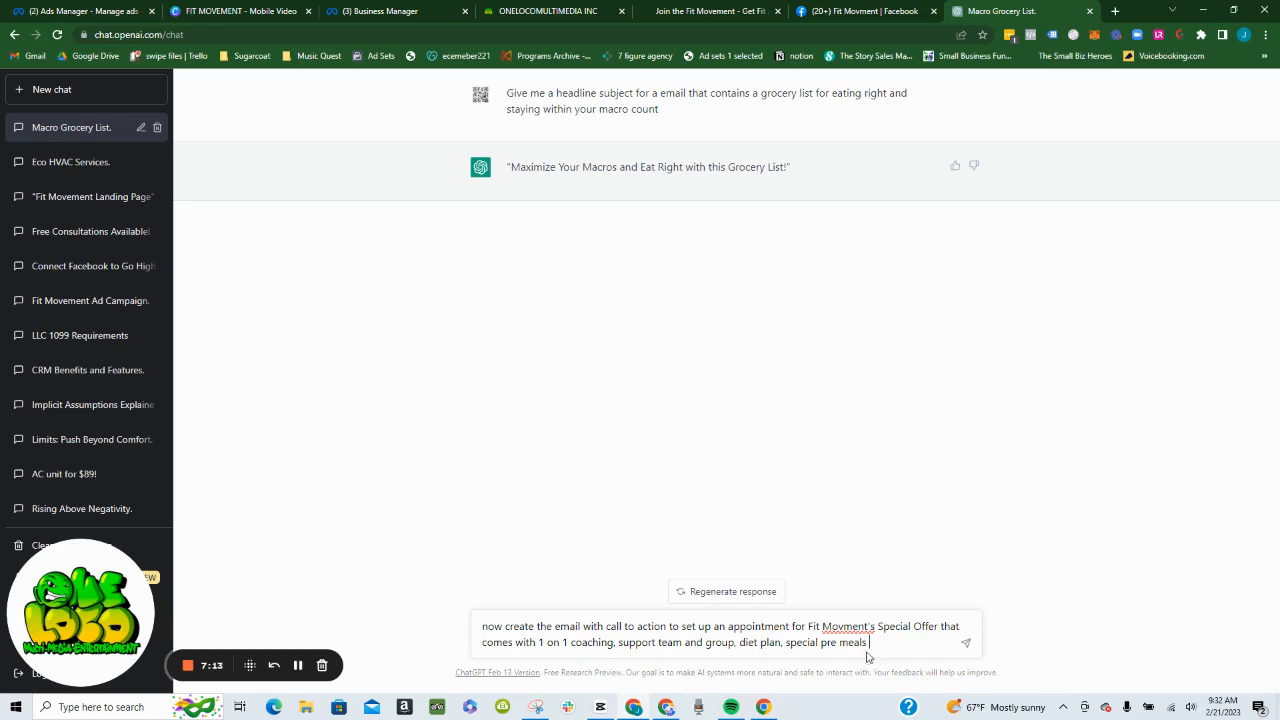
text(o)
text(iscounts)
text(.)
- Continue the ChatGPT email prompt with "custom workouts" after "special pre meals discounts,"
text(custom)
text( routined)
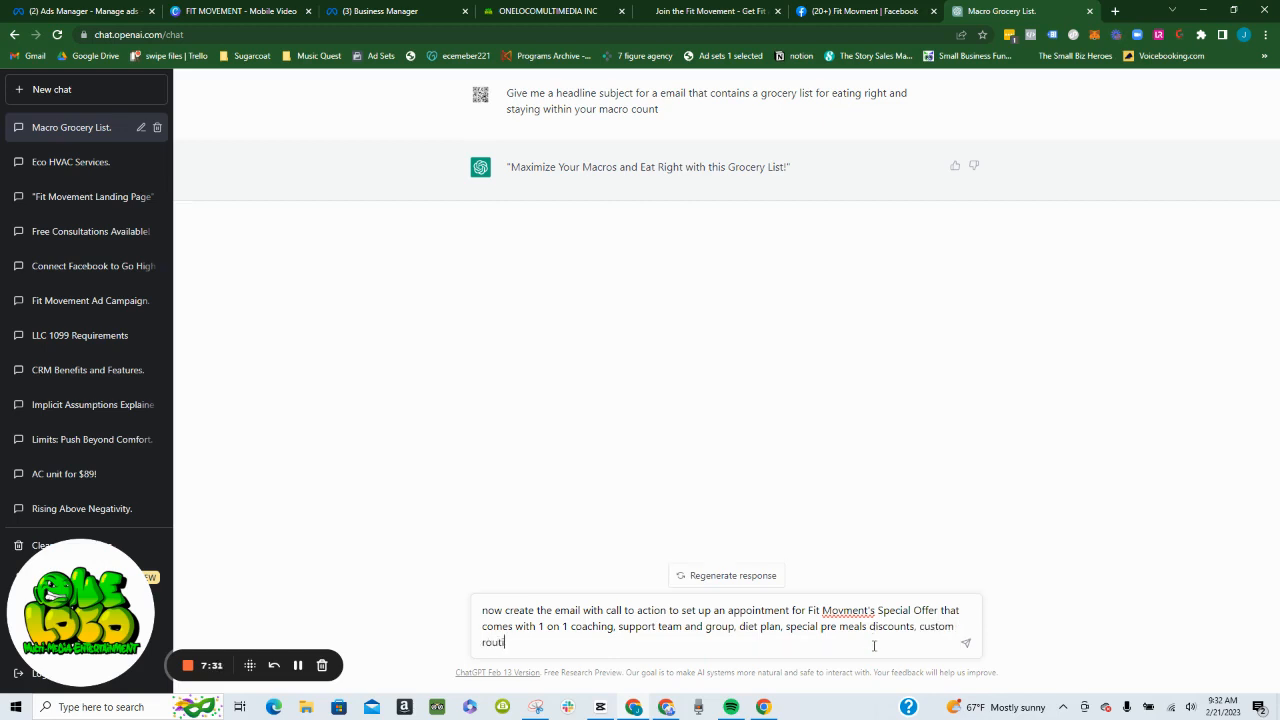
key(BackSpace)
key(BackSpace)
key(BackSpace)
key(BackSpace)
key(BackSpace)
key(BackSpace)
key(BackSpace)
key(BackSpace)
key(BackSpace)
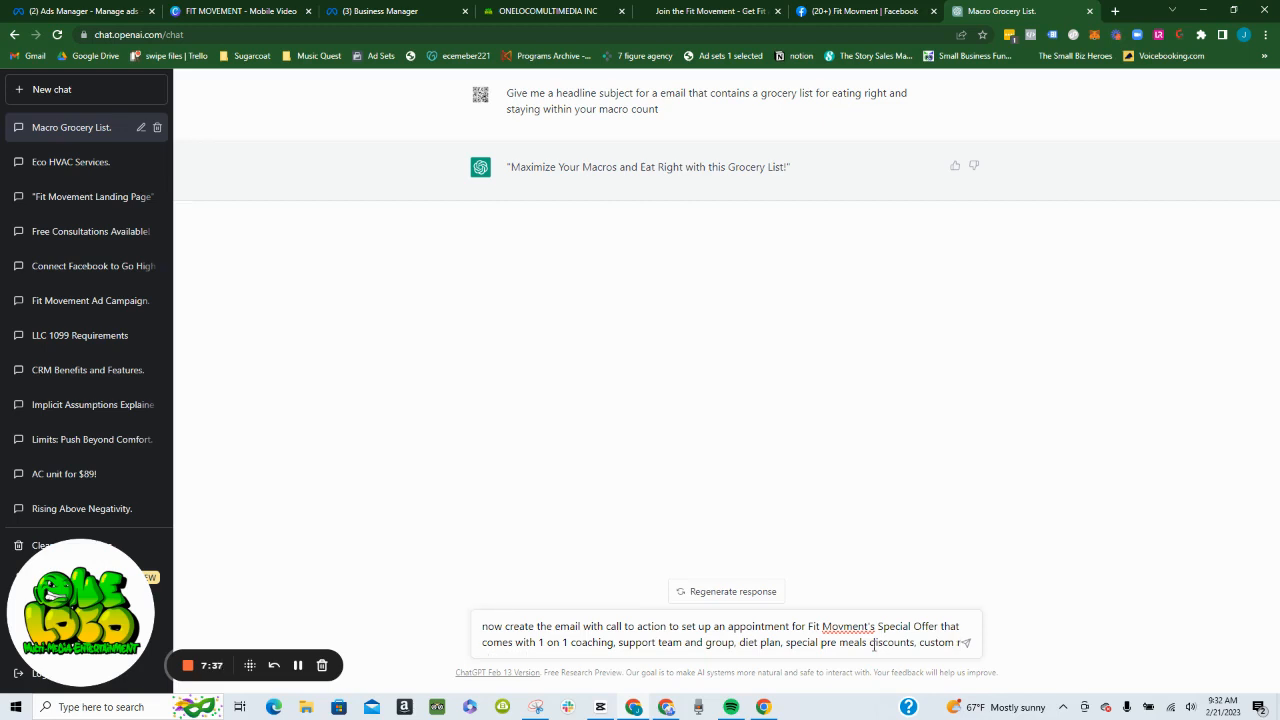
text(workouts)
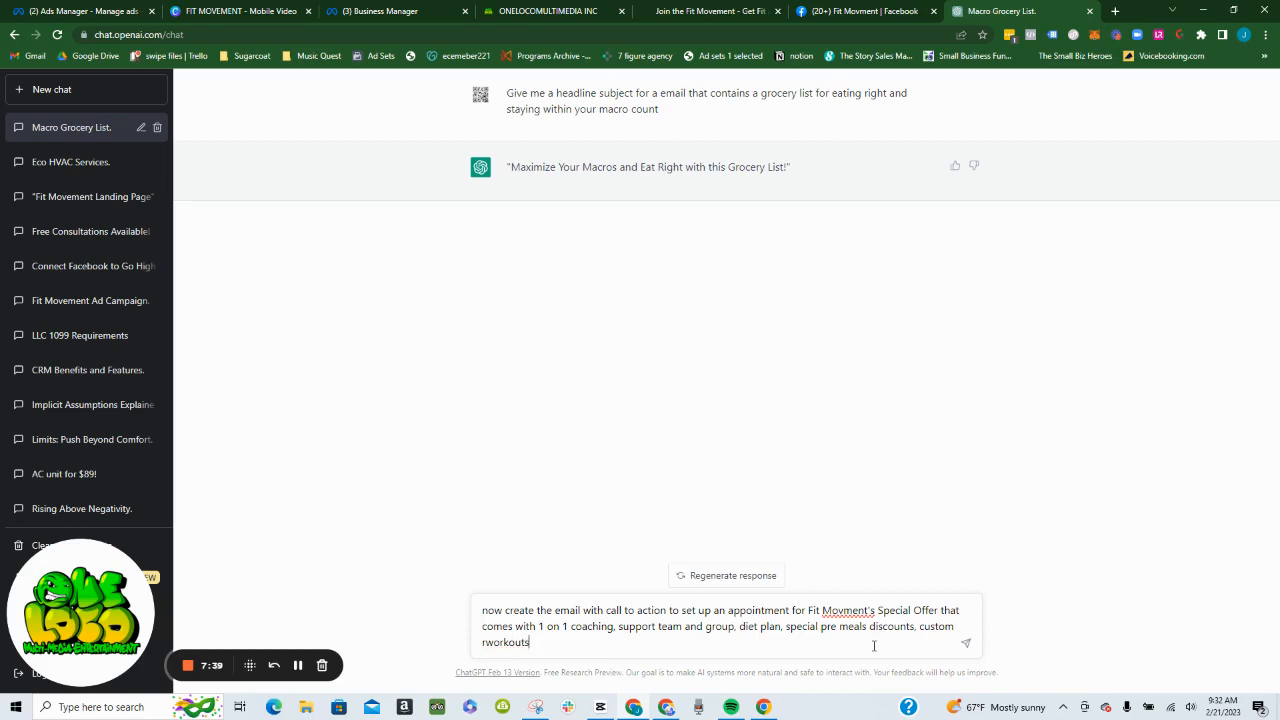
key(BackSpace)
key(BackSpace)
key(BackSpace)
key(BackSpace)
key(BackSpace)
key(BackSpace)
key(BackSpace)
key(BackSpace)
key(BackSpace)
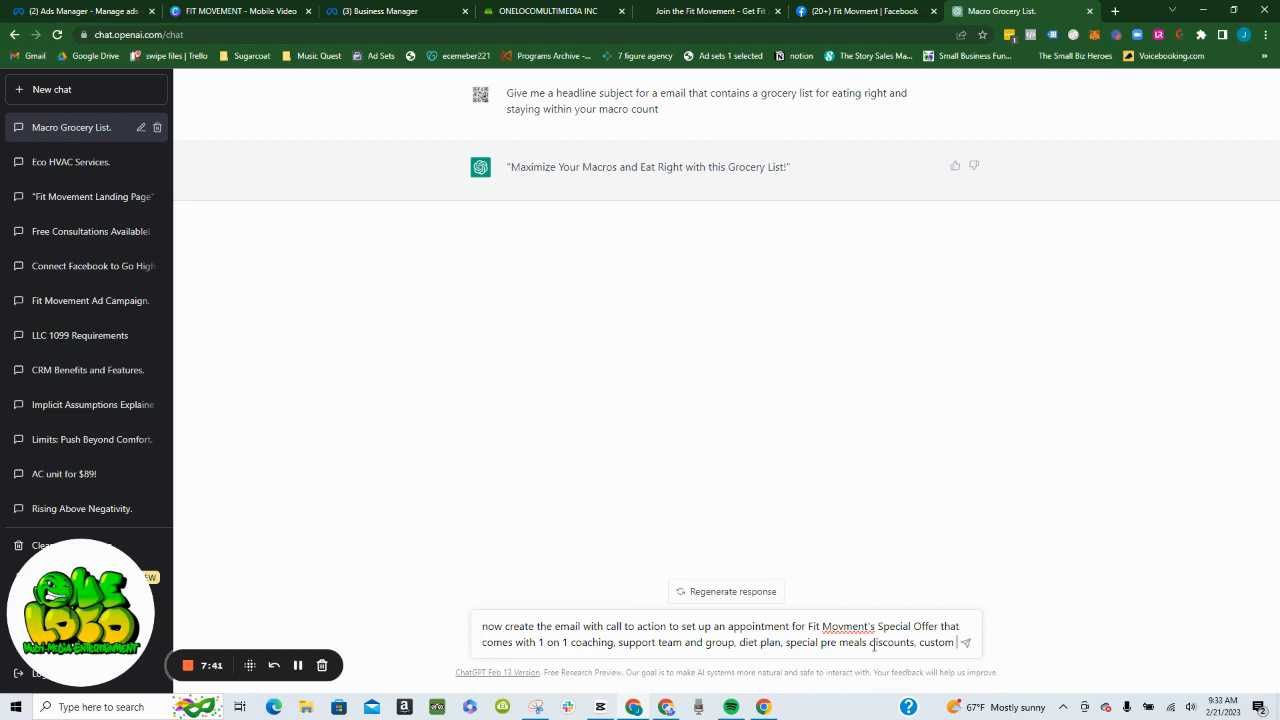
text(workouts)
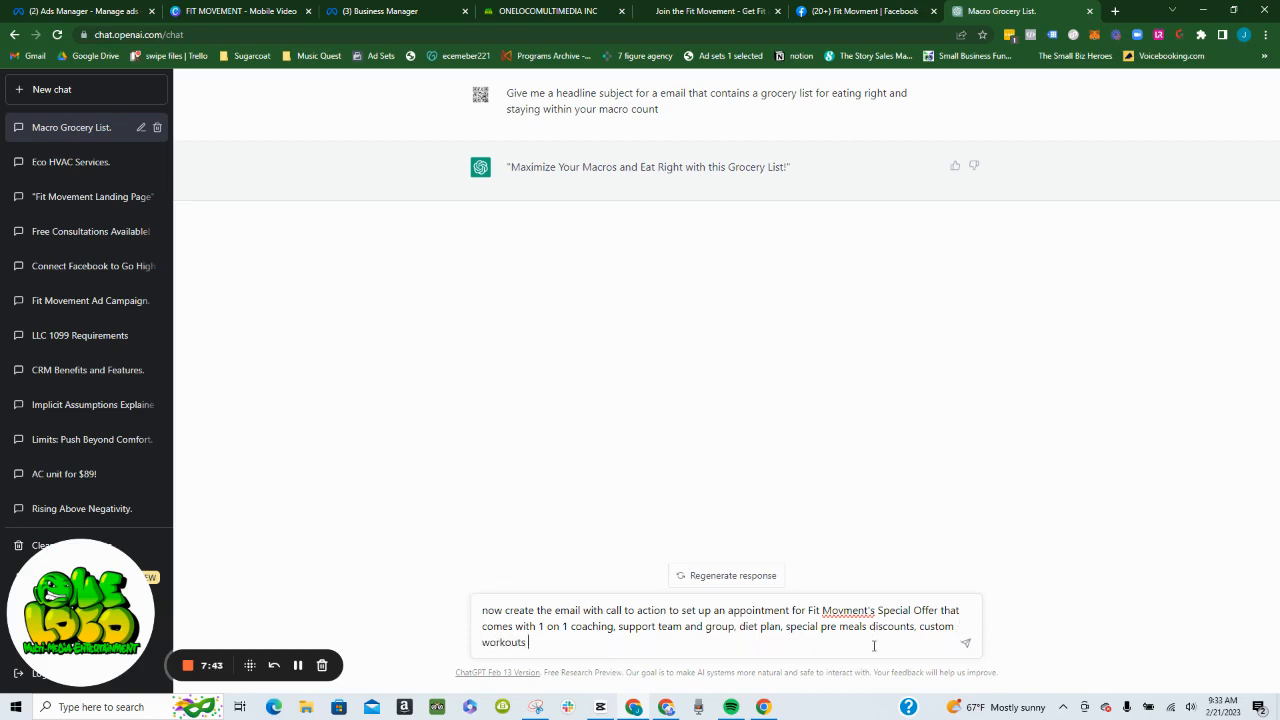
text( catered to your body and level. a)
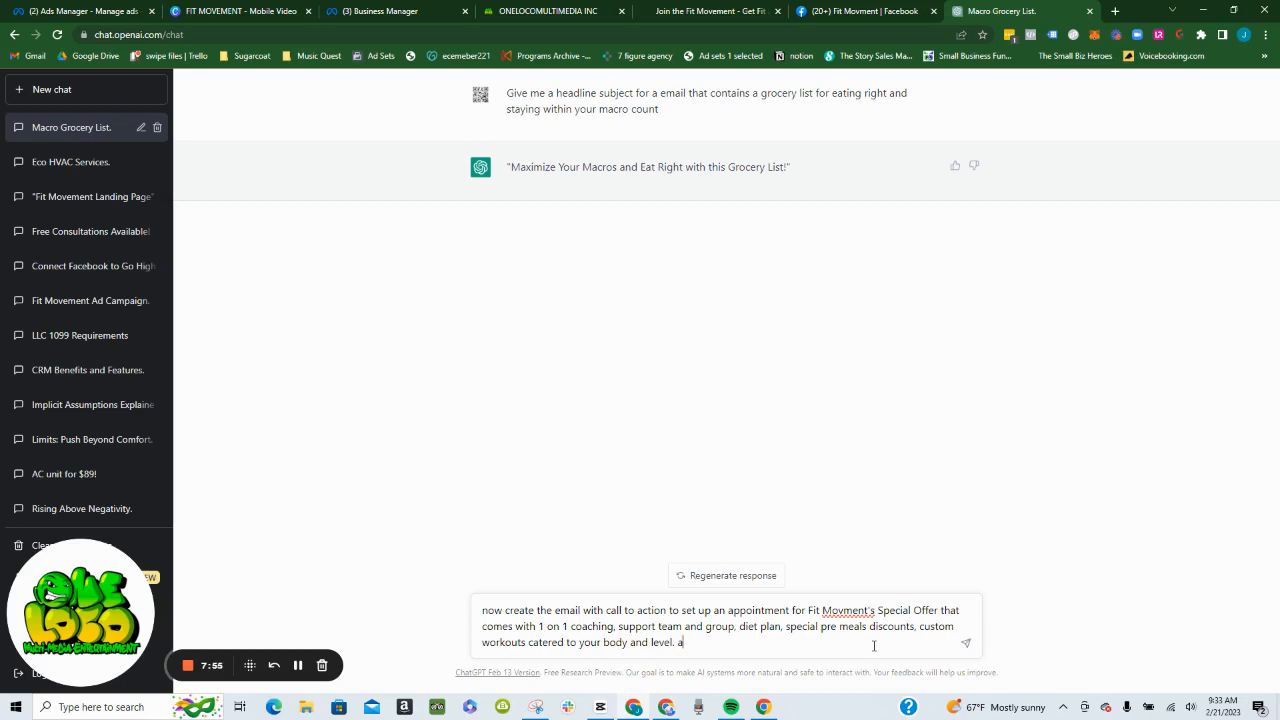
- Finish the prompt with "catered to your body and level." and submit it
key(Return)
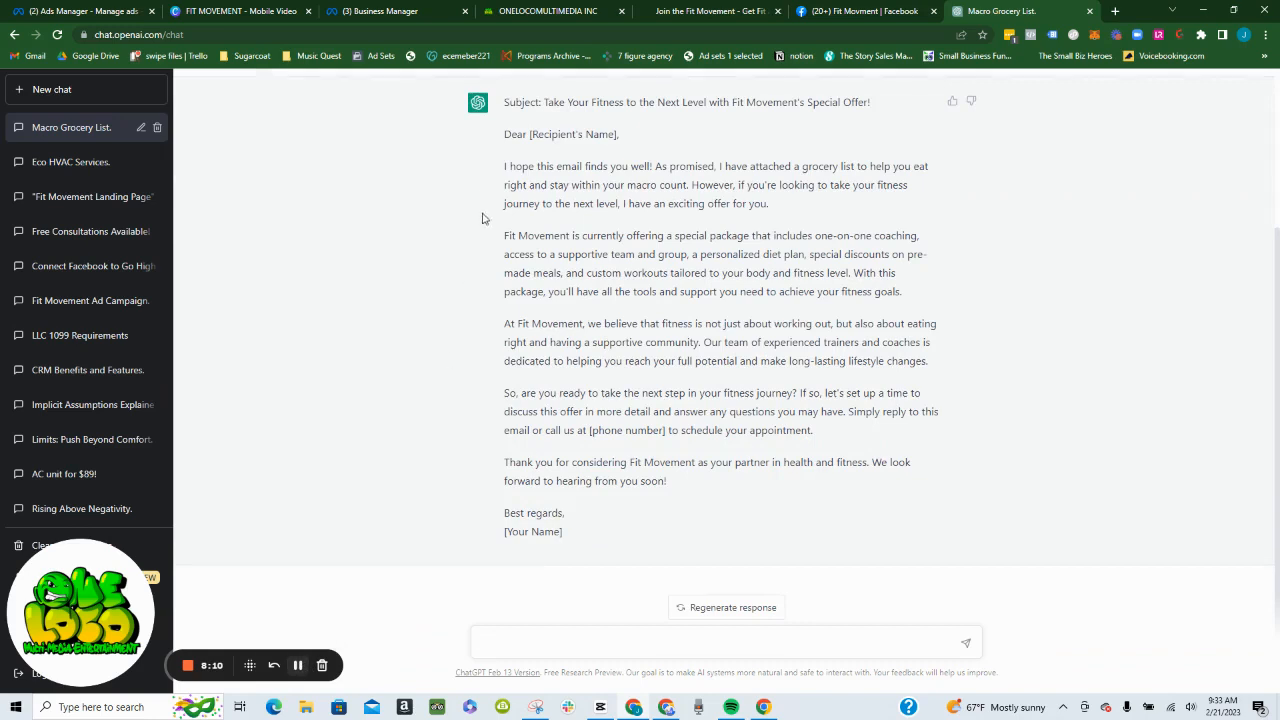
- Copy ChatGPT's email from the greeting through the signature, without the subject line, and paste it into the workflow email's message in ONELOCO
drag(504, 133, 698, 575)
right_click(696, 316)
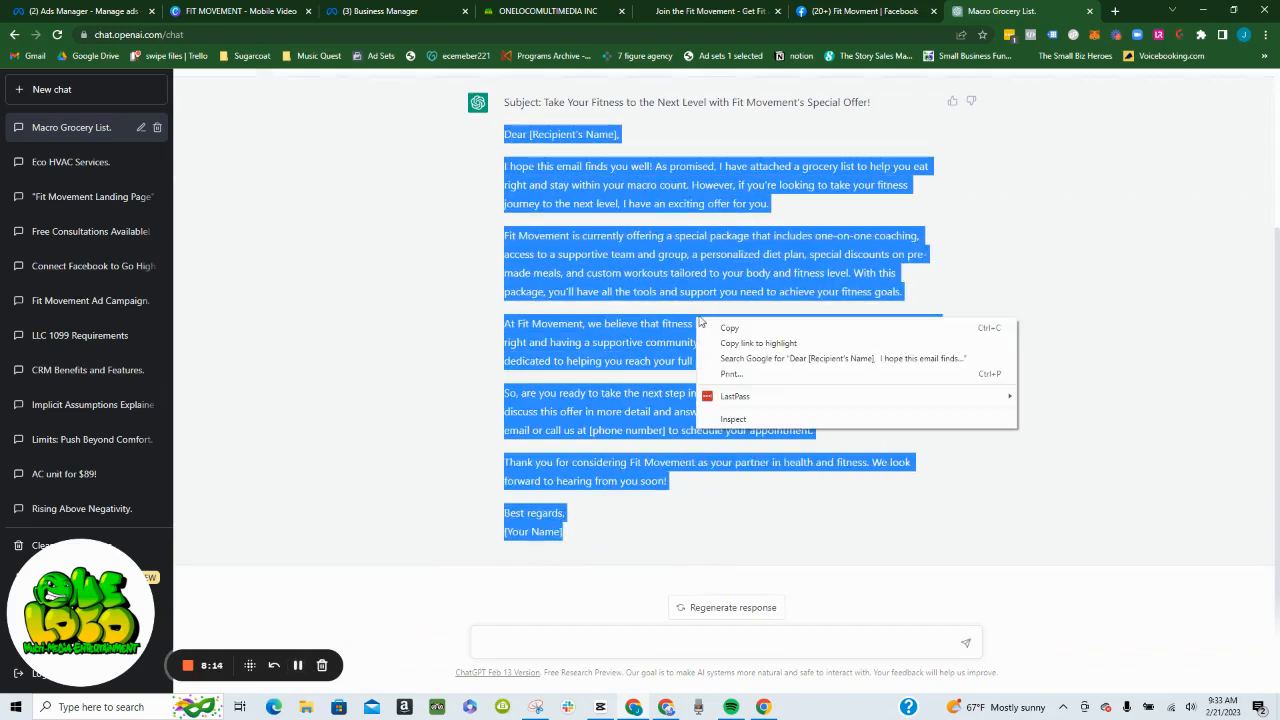
click(727, 324)
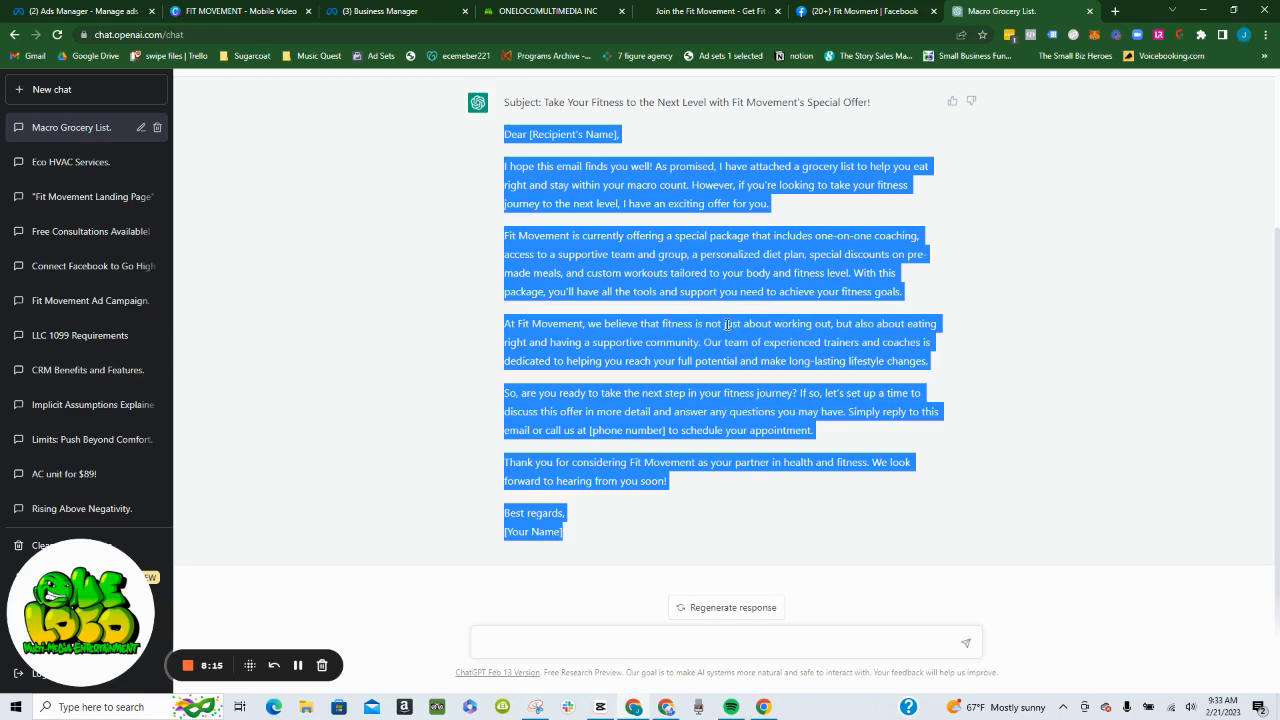
click(527, 10)
click(1035, 371)
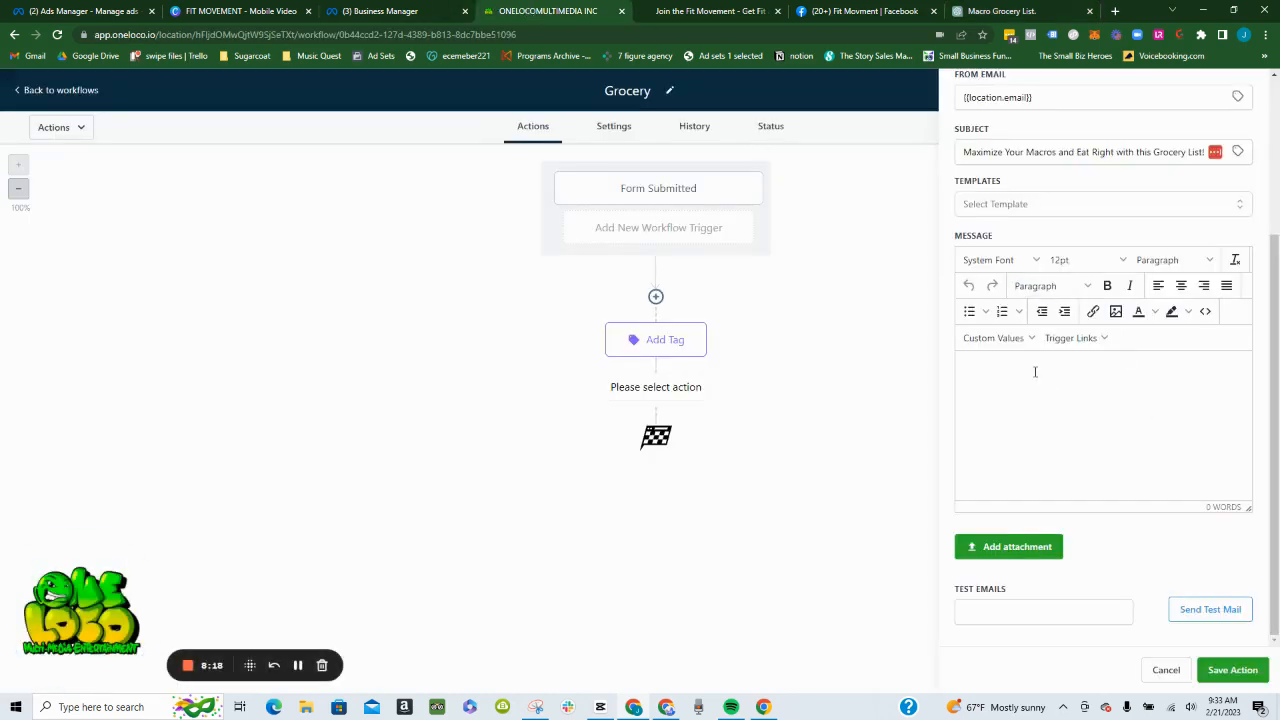
key(ctrl+v)
- Replace the greeting's "[Recipient's Name]" placeholder with the contact's First Name custom value, followed by a comma
scroll(1040, 400, up, 5)
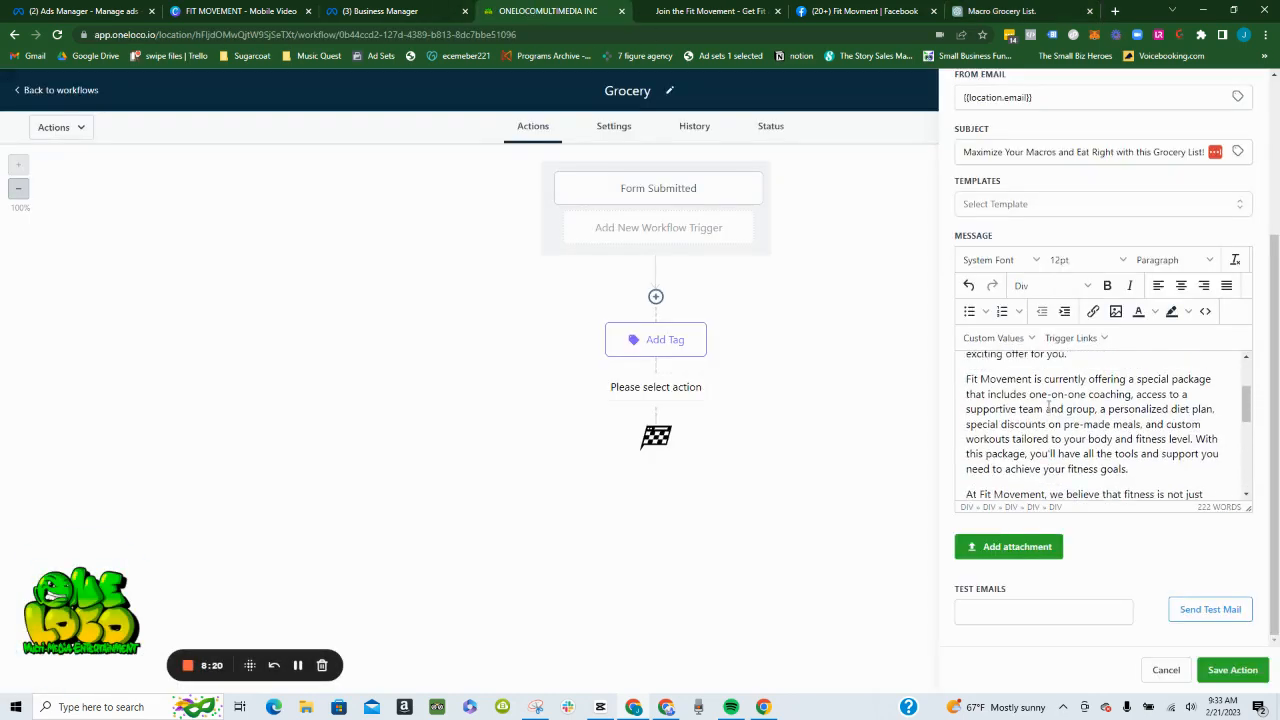
scroll(1048, 404, up, 2)
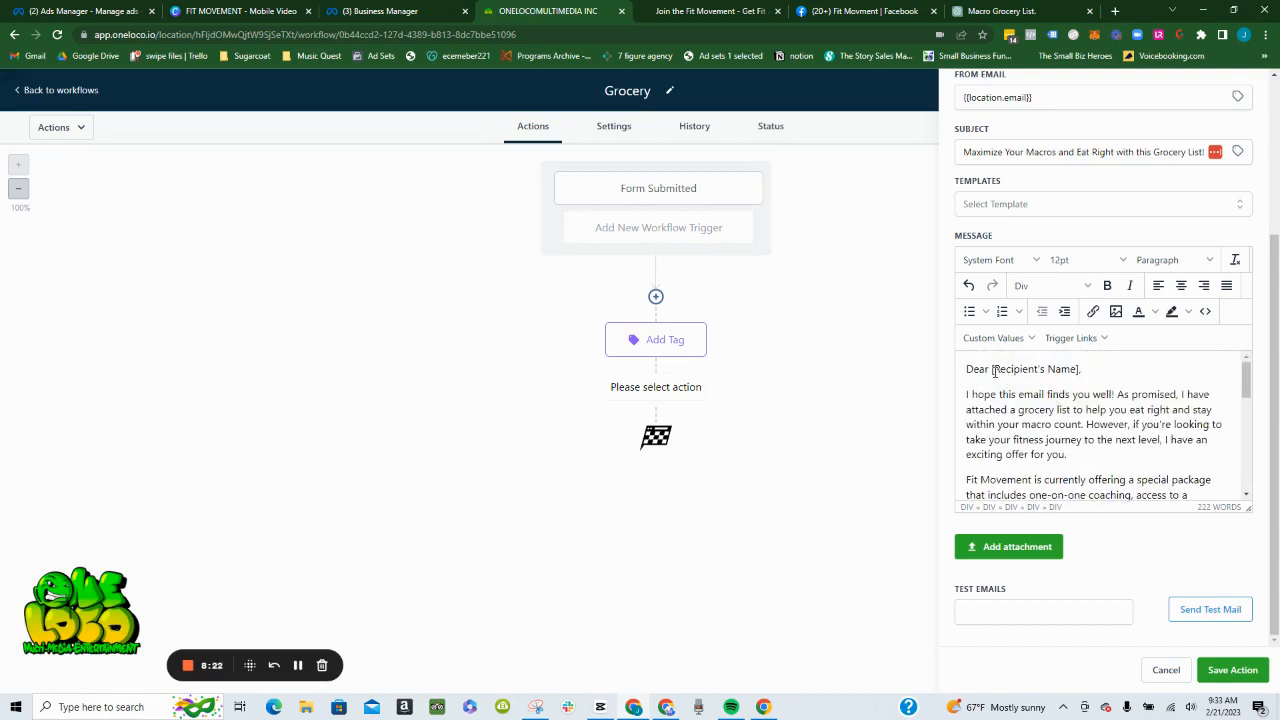
drag(993, 369, 1080, 366)
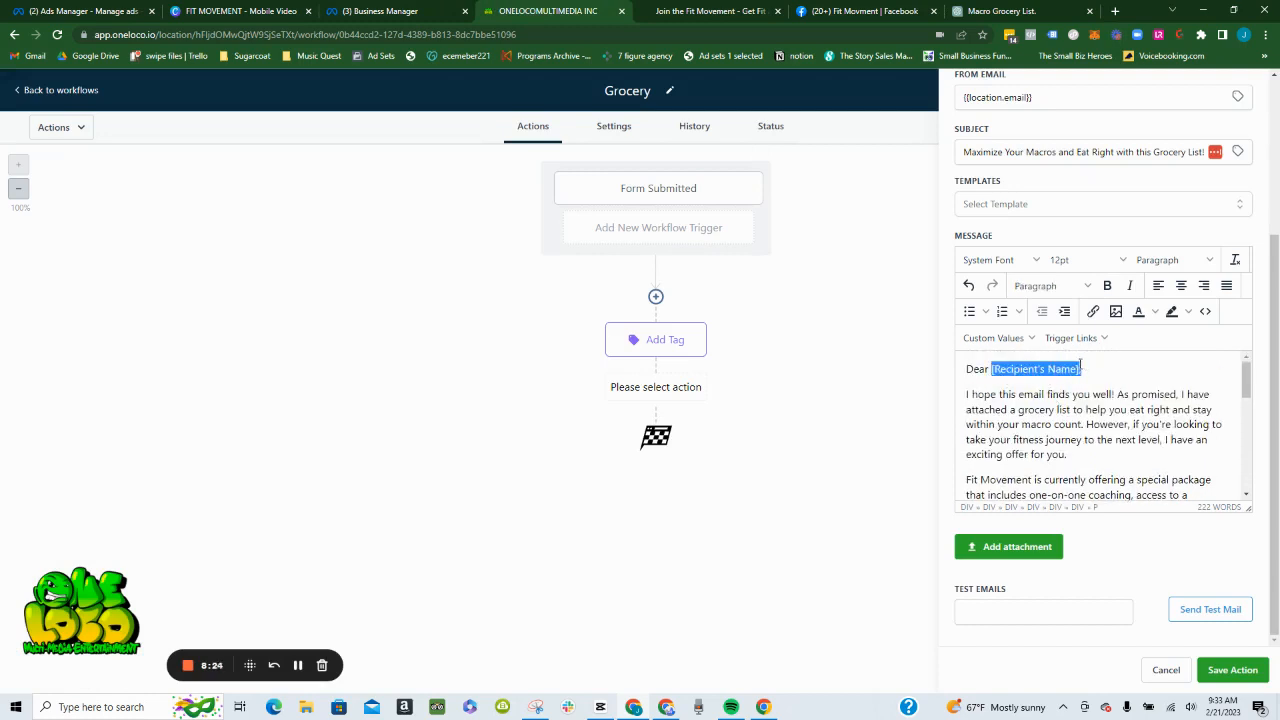
click(993, 338)
mouse_move(1000, 363)
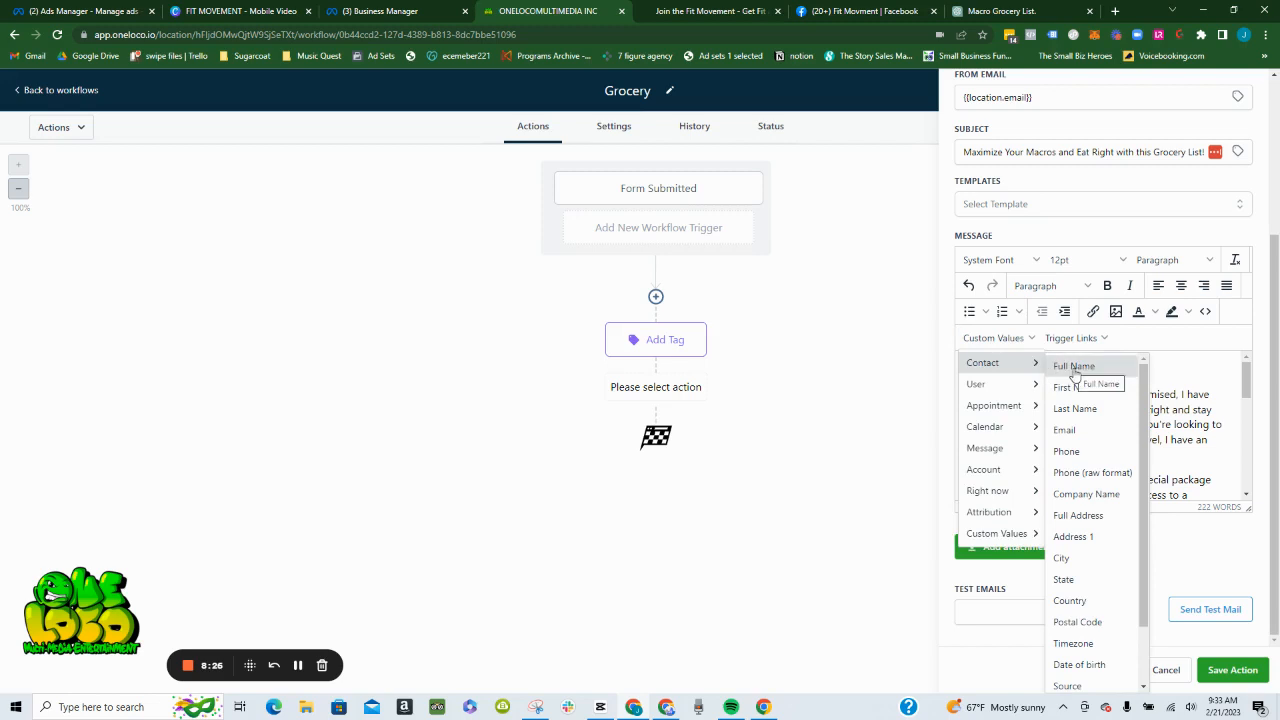
click(1075, 388)
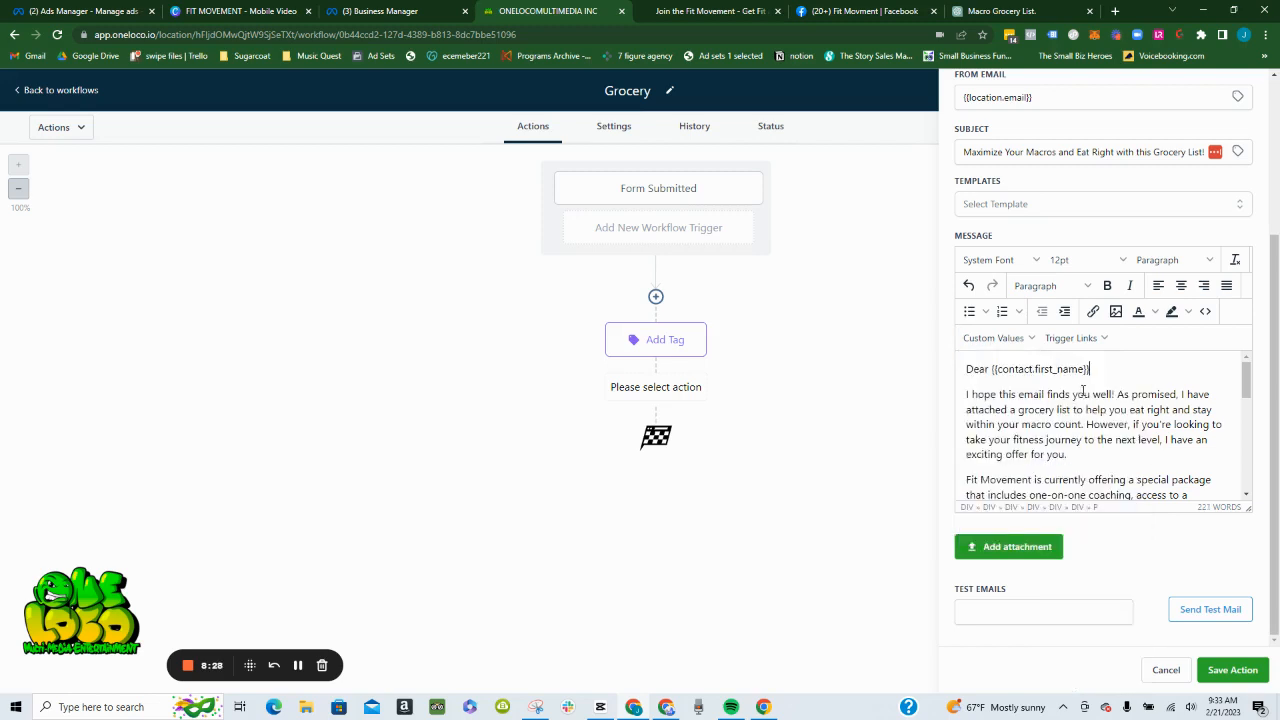
text(,)
- Split the message's opening paragraph with blank lines before "As promised, I have attached" and before "However, if you're looking"
click(1119, 396)
key(shift+Return)
key(shift+Return)
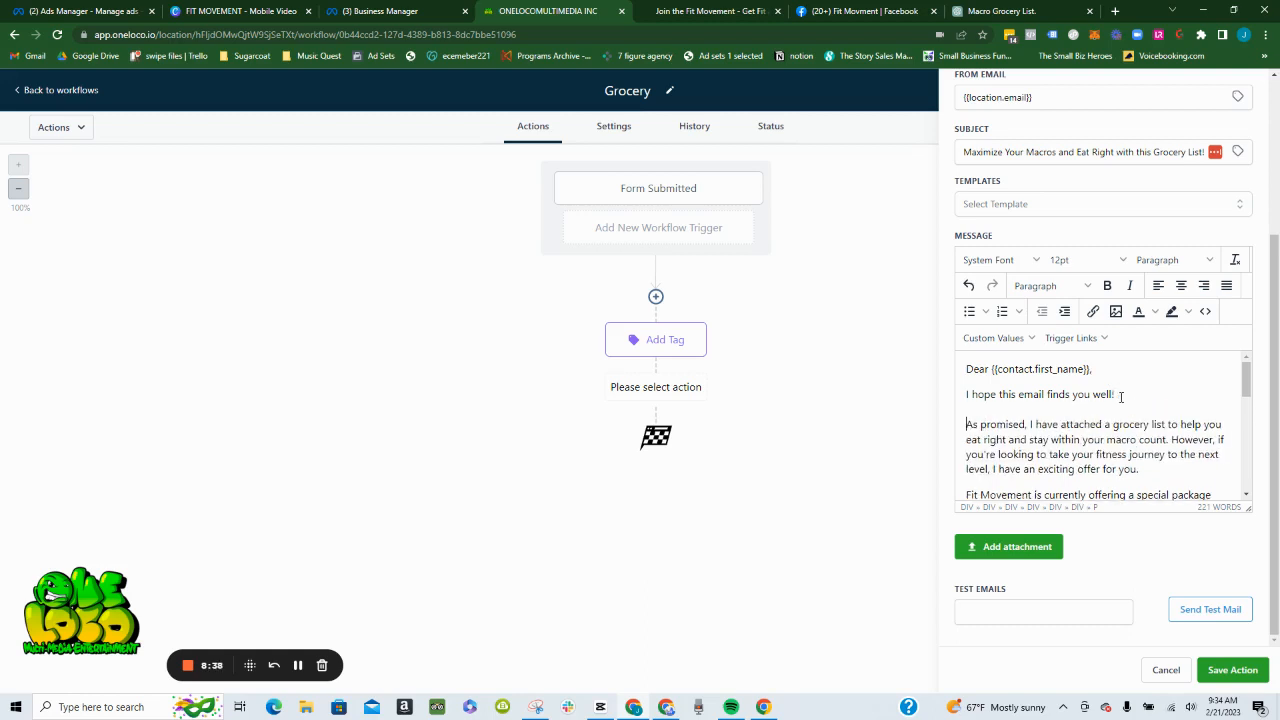
click(1172, 440)
key(shift+Return)
key(shift+Return)
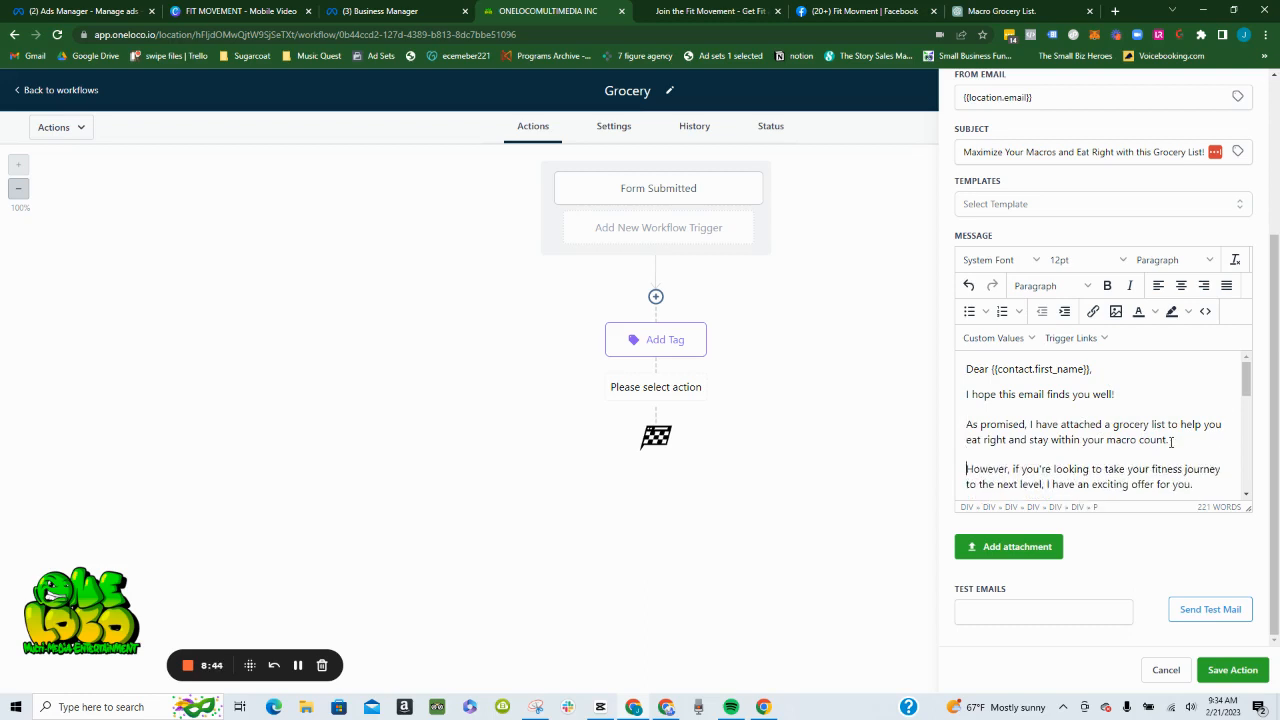
- Review the offer text and insert blank lines before "With this package" and before "Our team of experienced trainers"
scroll(1145, 448, down, 1)
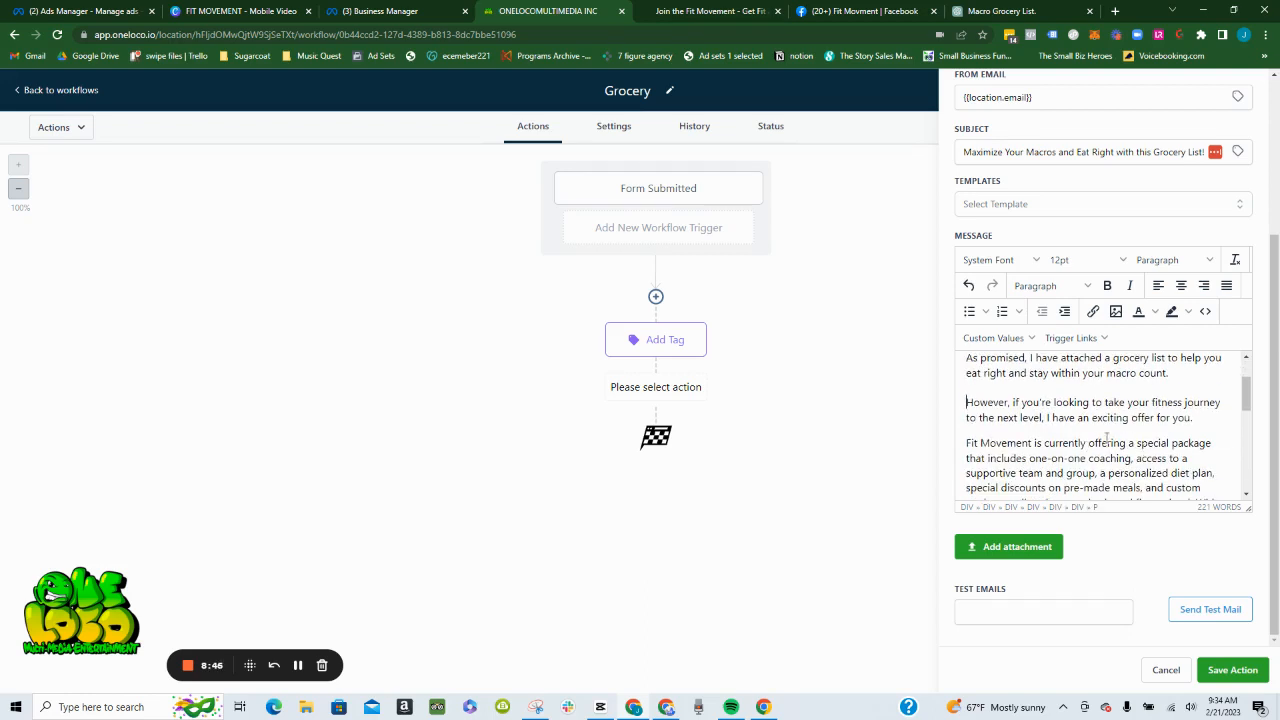
scroll(1095, 433, down, 2)
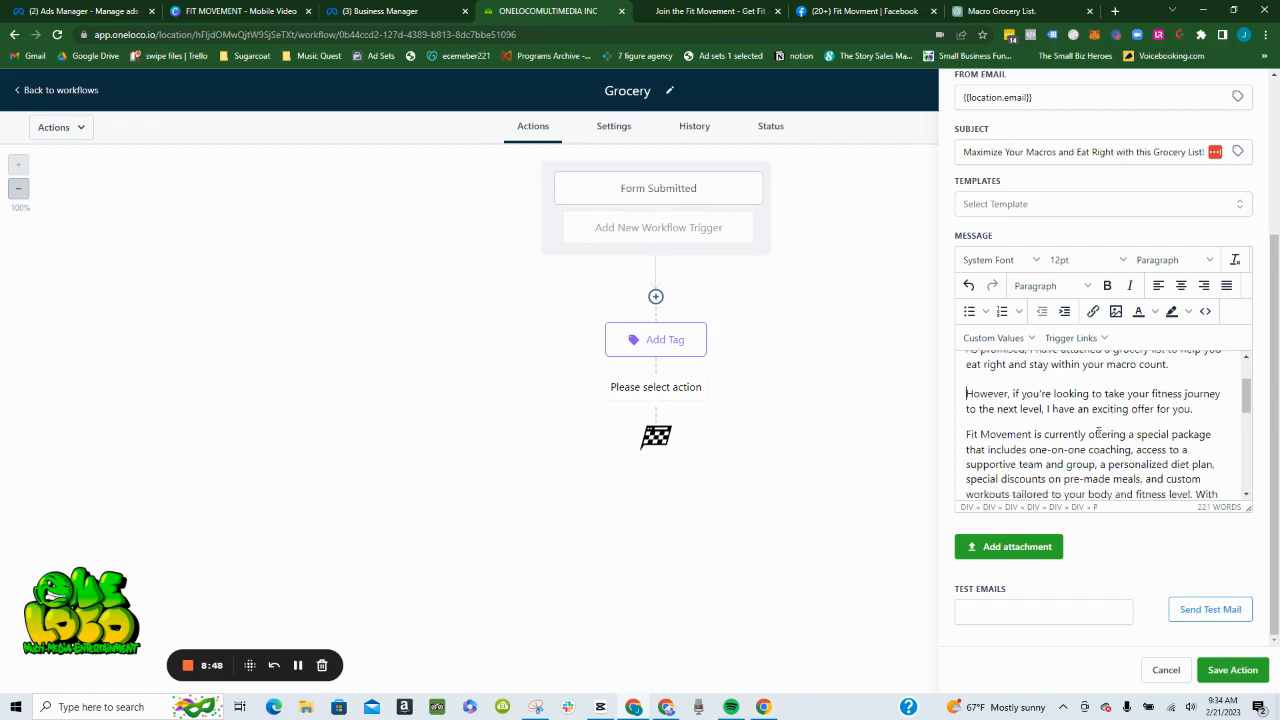
scroll(1114, 428, up, 2)
scroll(1114, 428, down, 2)
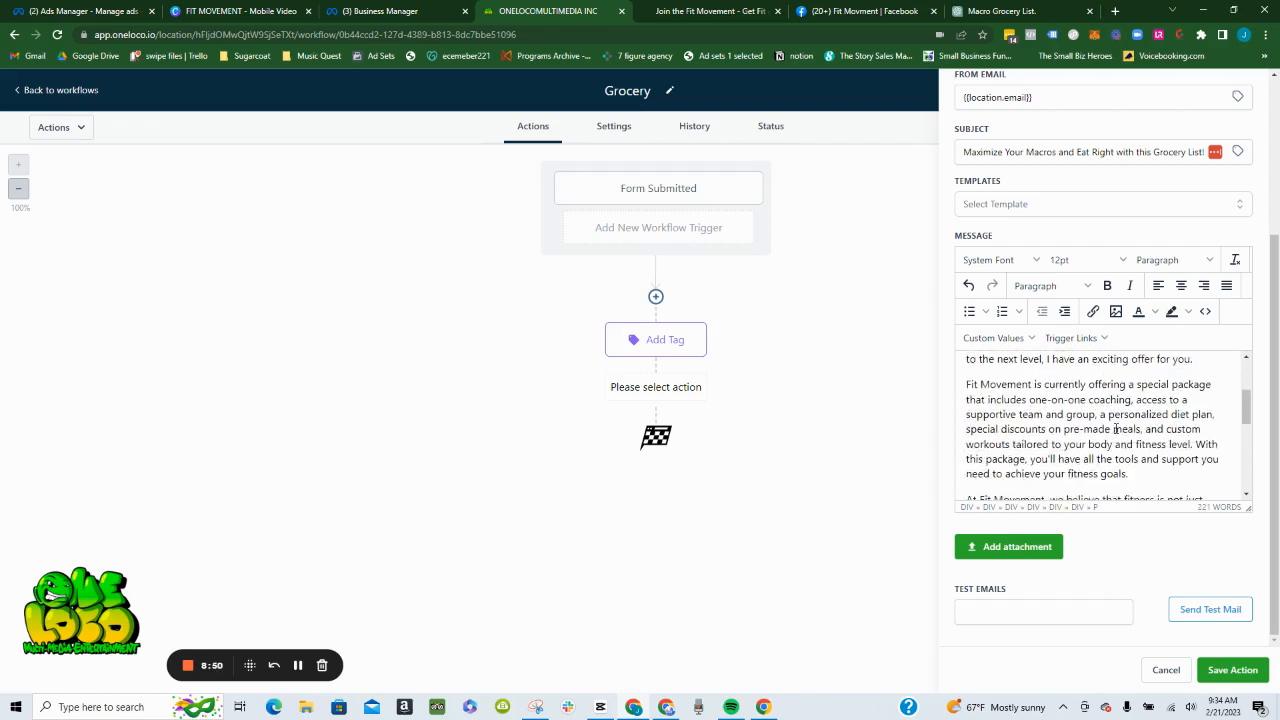
scroll(1163, 398, up, 1)
scroll(1163, 398, up, 1)
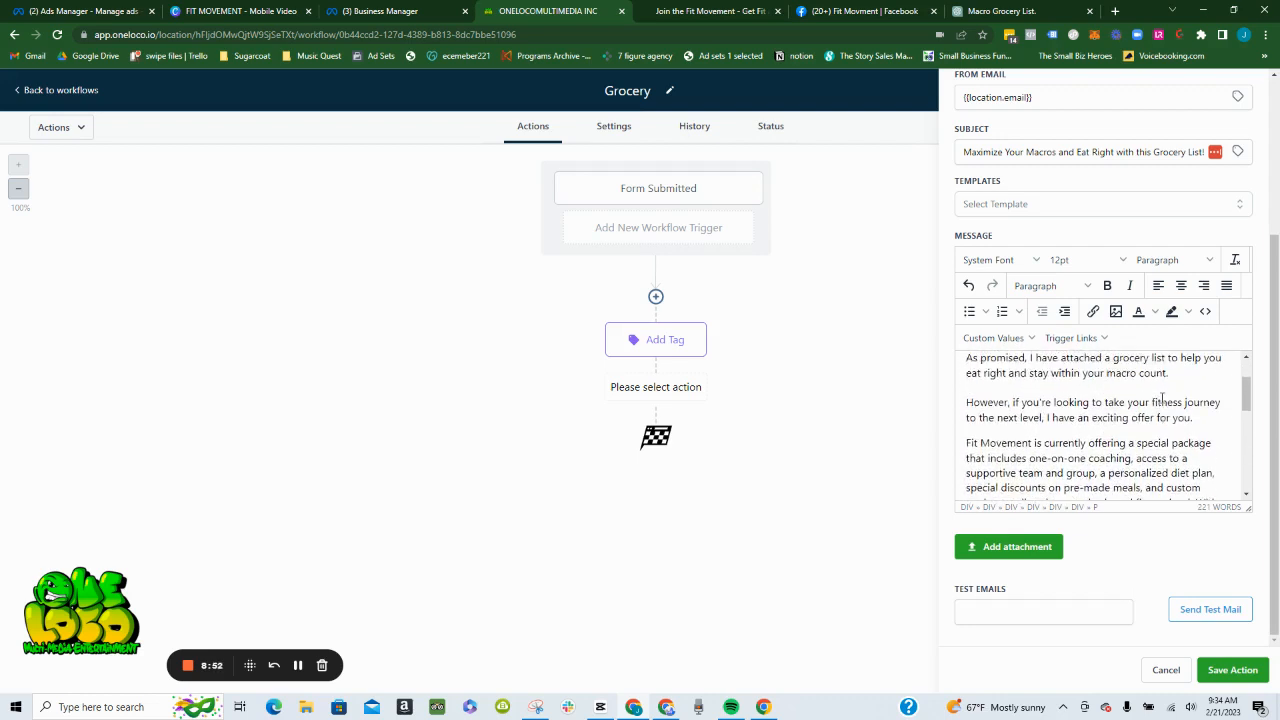
scroll(1145, 422, down, 3)
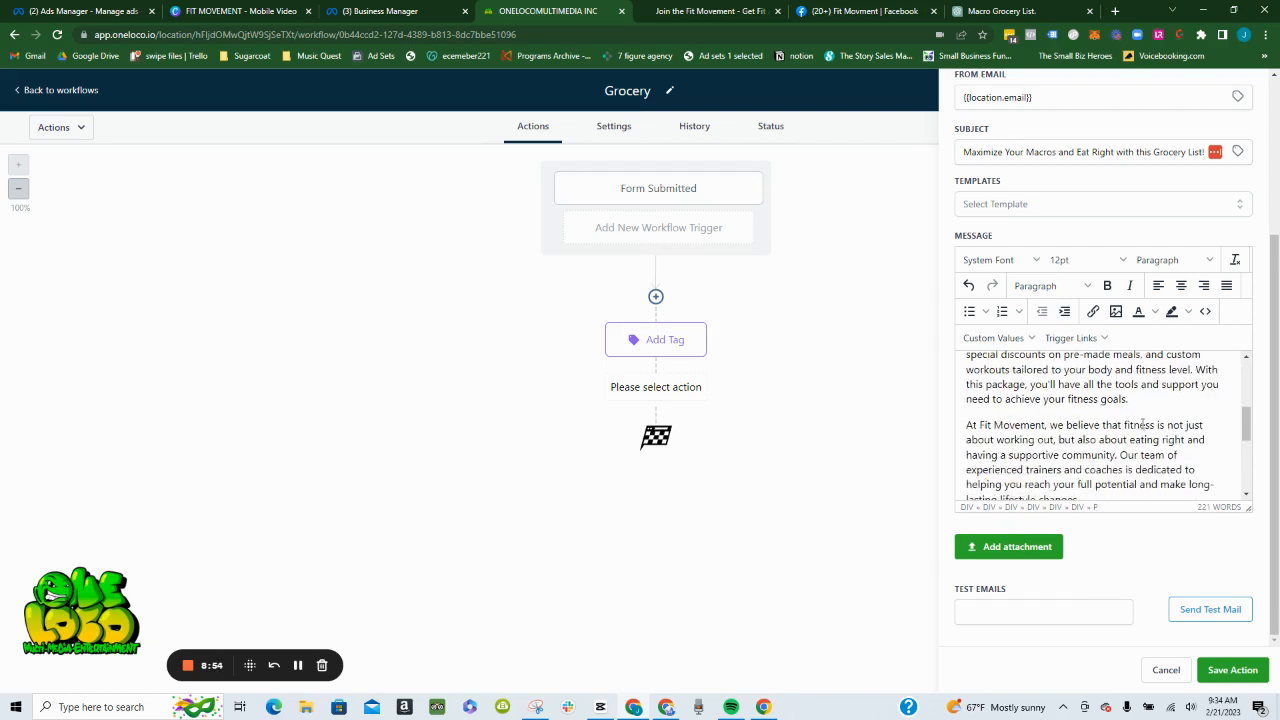
scroll(1125, 425, up, 3)
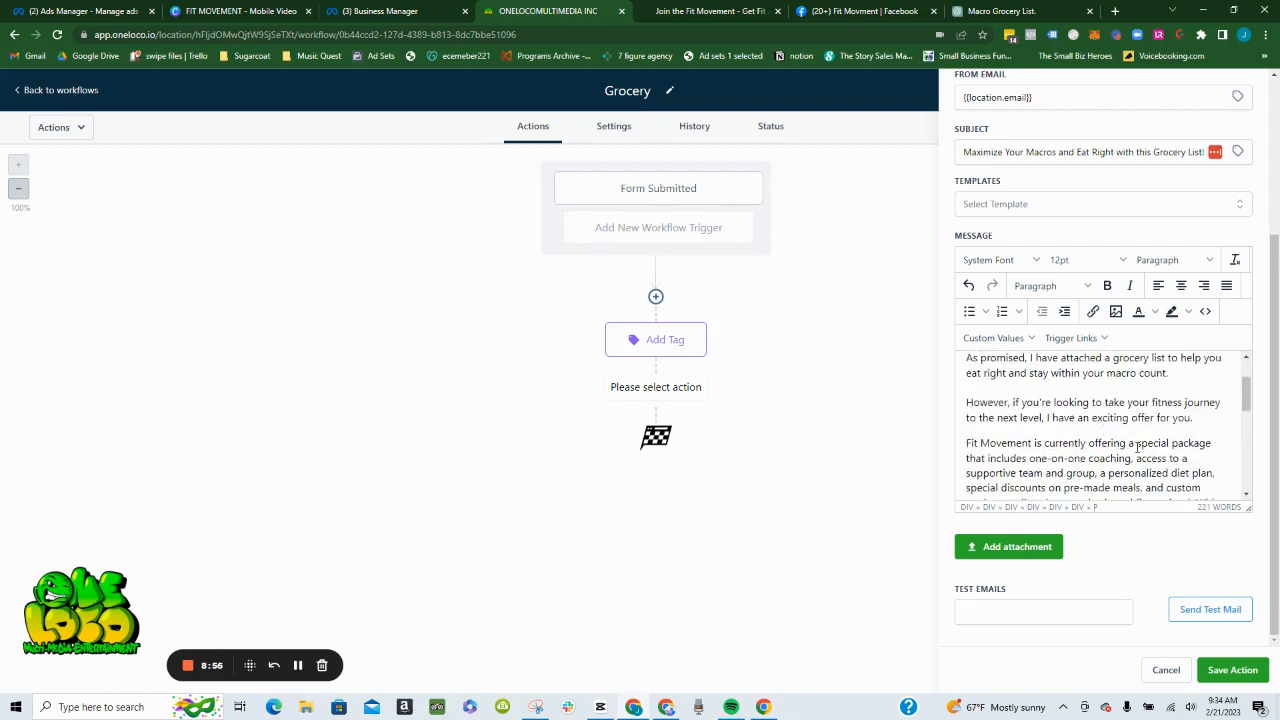
scroll(1150, 450, down, 2)
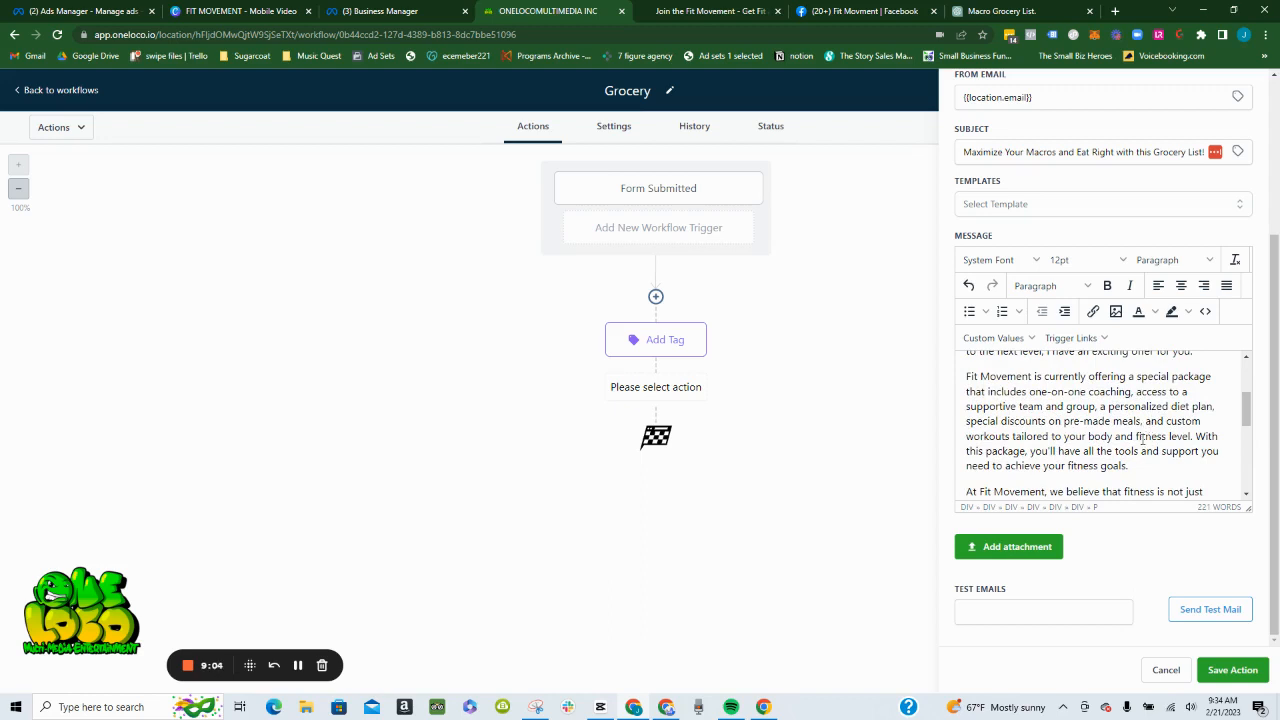
click(1193, 436)
key(Return)
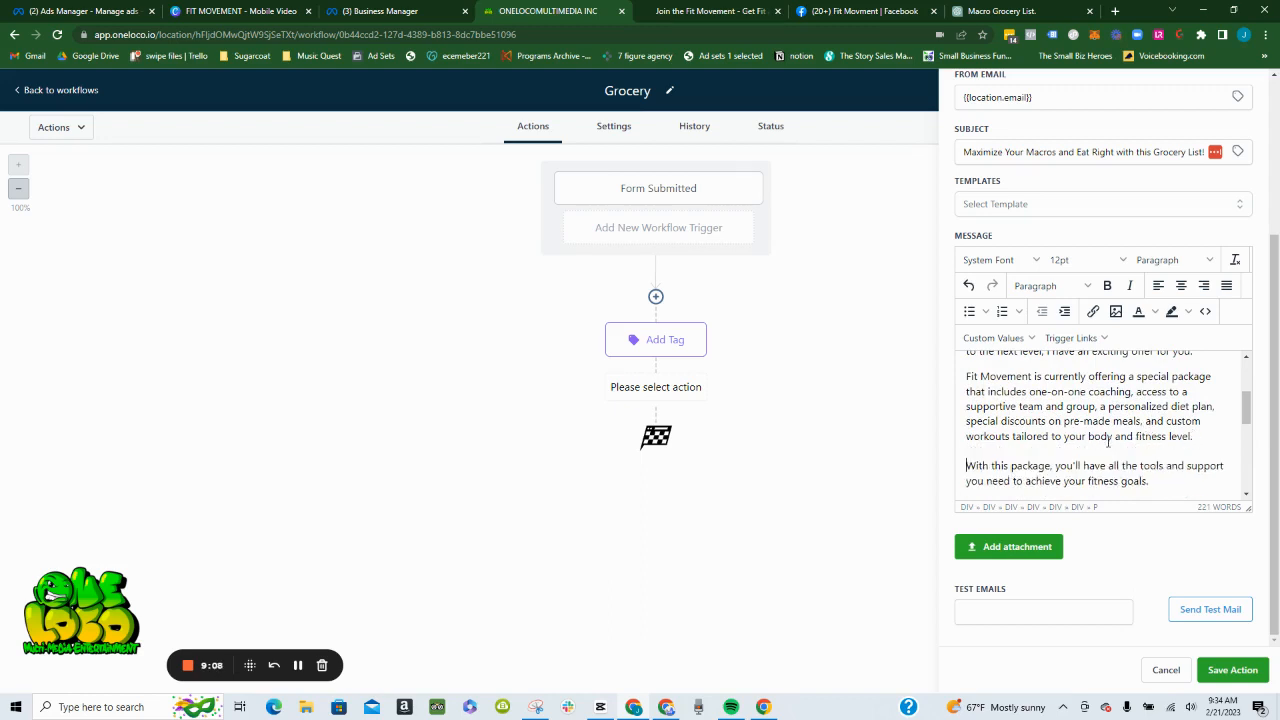
scroll(1105, 440, down, 1)
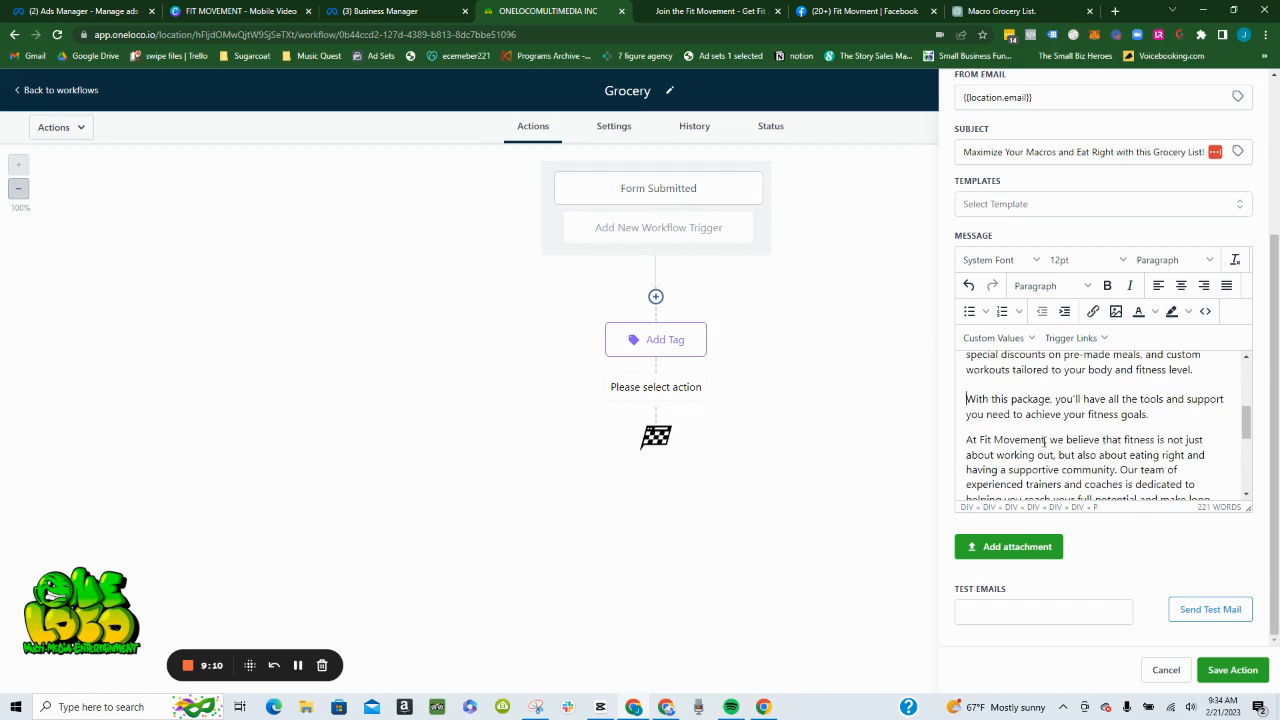
click(1121, 469)
key(Return)
- Split the call-to-action paragraph with blank lines before "If so, let's set up a time" and before "Simply reply to this email"
scroll(1112, 460, up, 3)
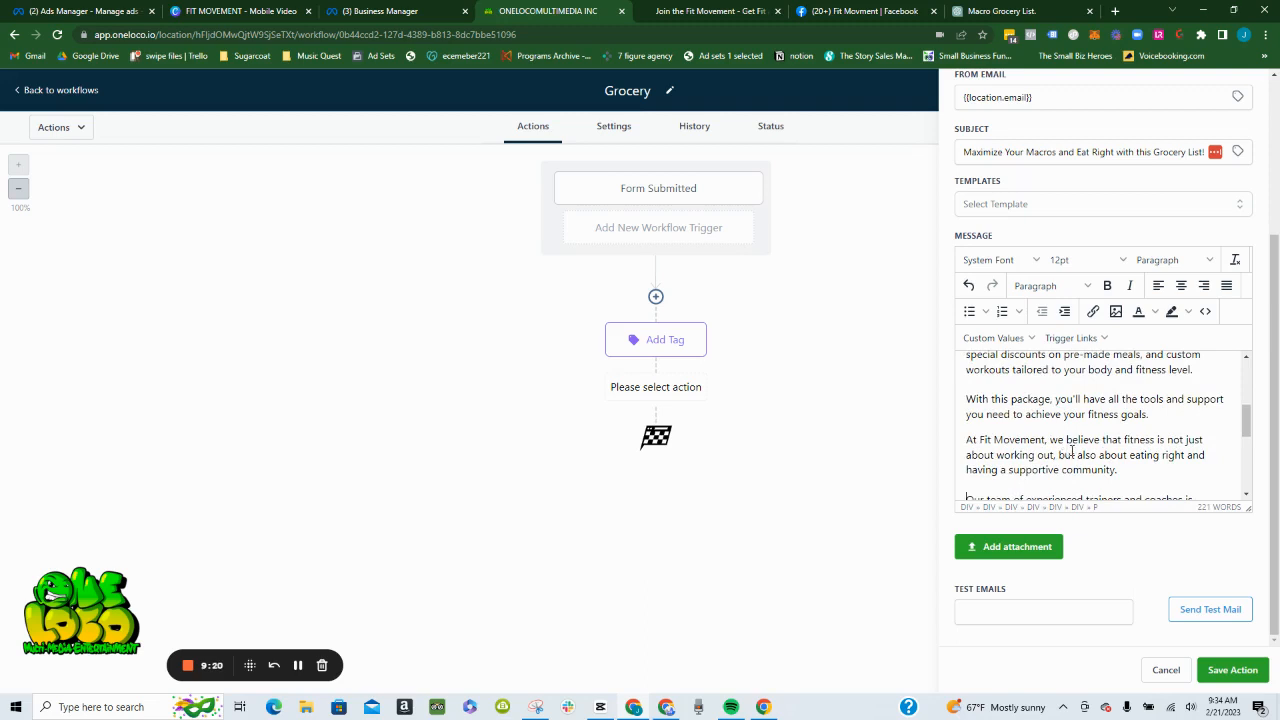
scroll(1072, 451, down, 1)
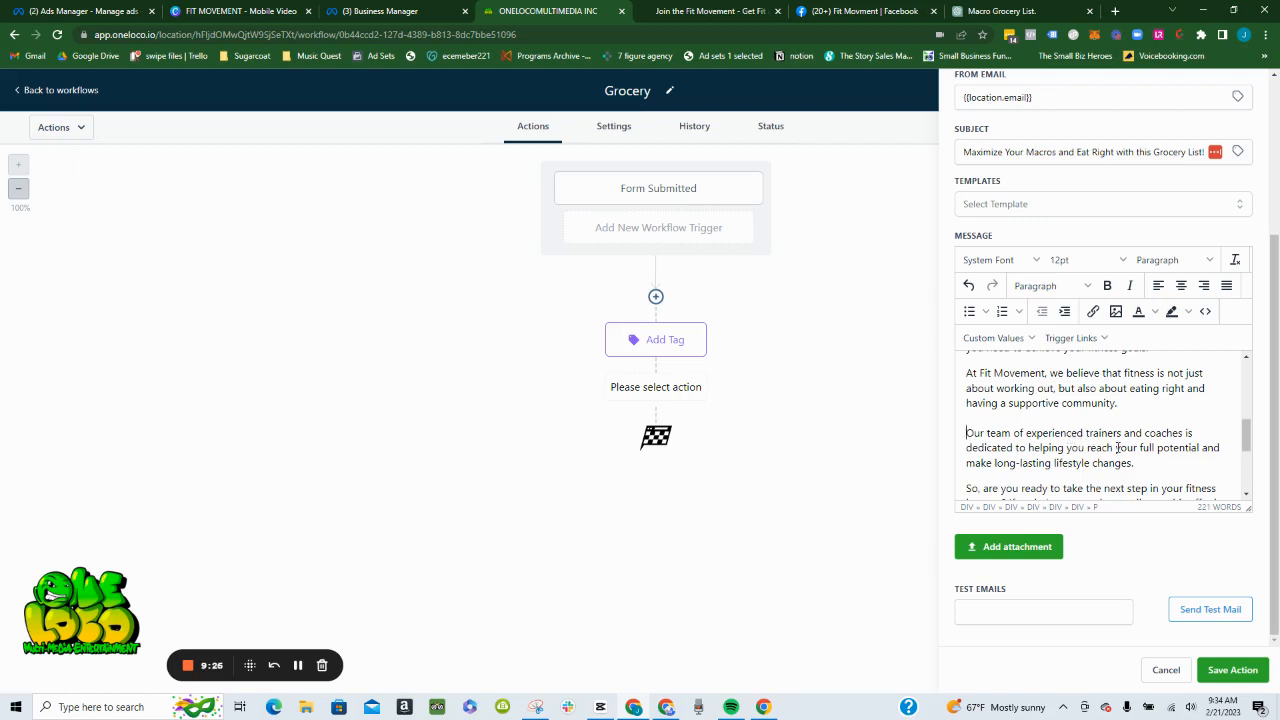
scroll(1118, 448, down, 2)
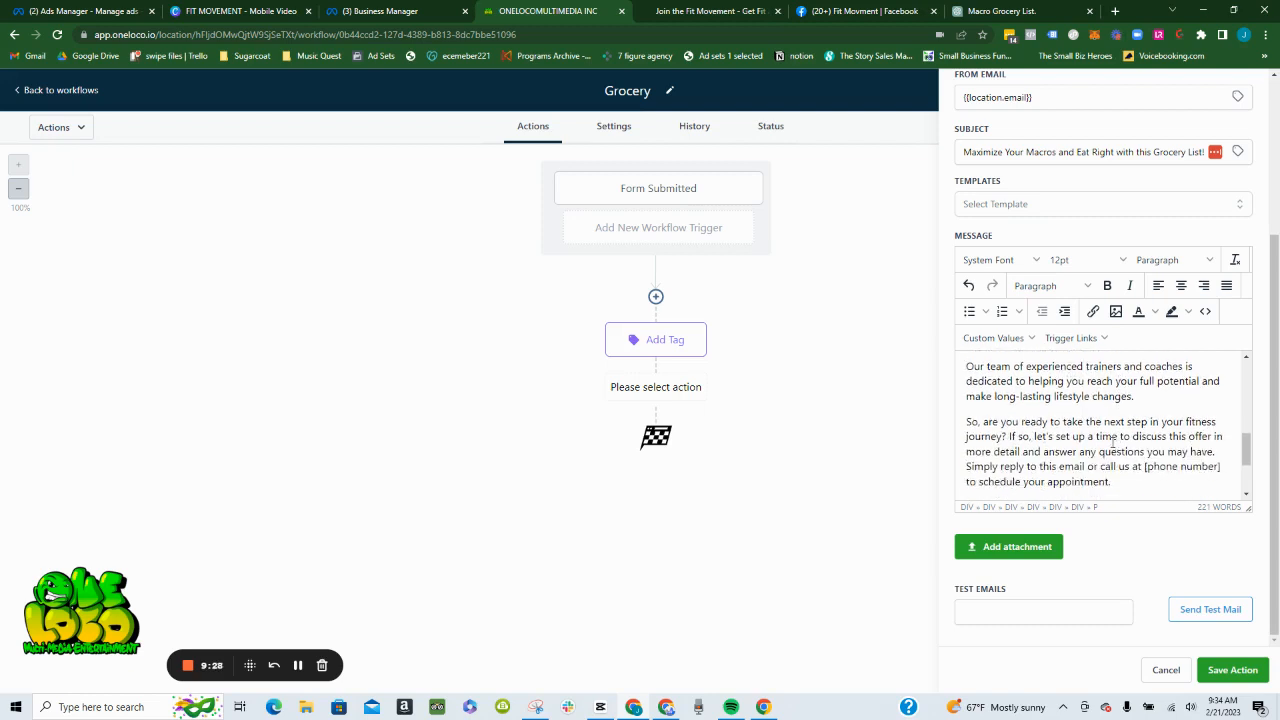
click(1010, 437)
key(Return)
key(Return)
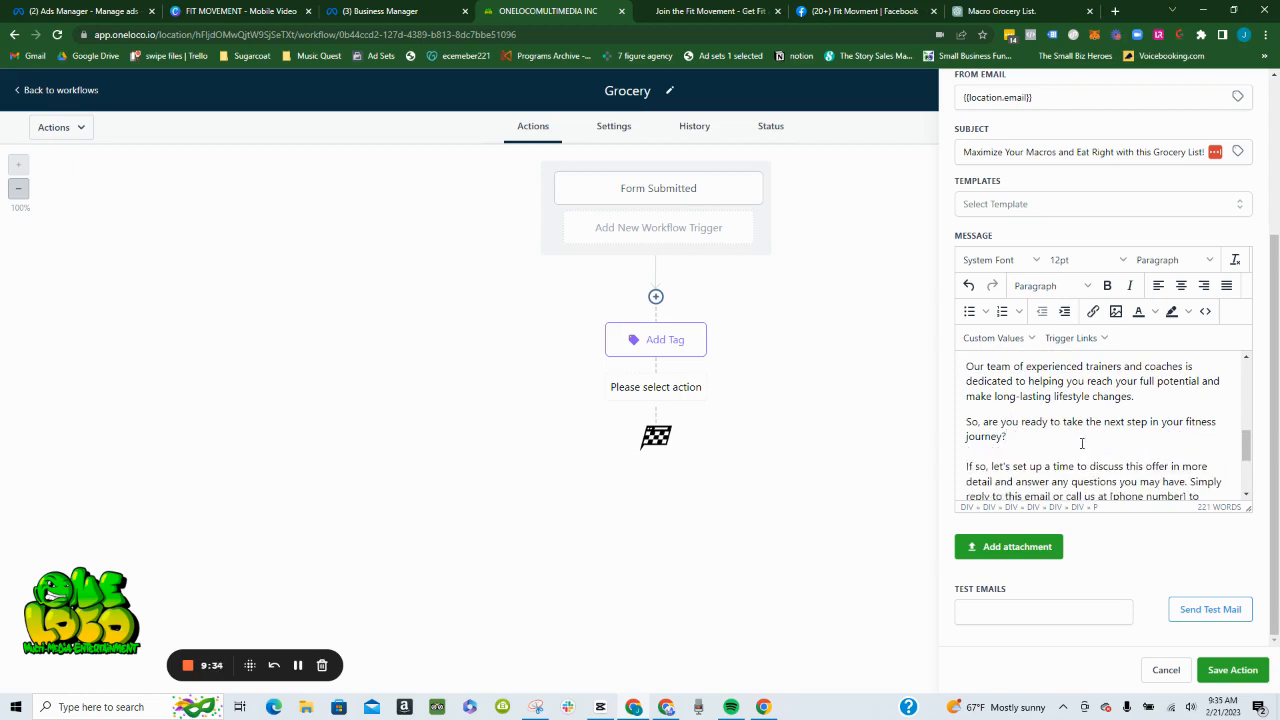
scroll(1082, 443, down, 1)
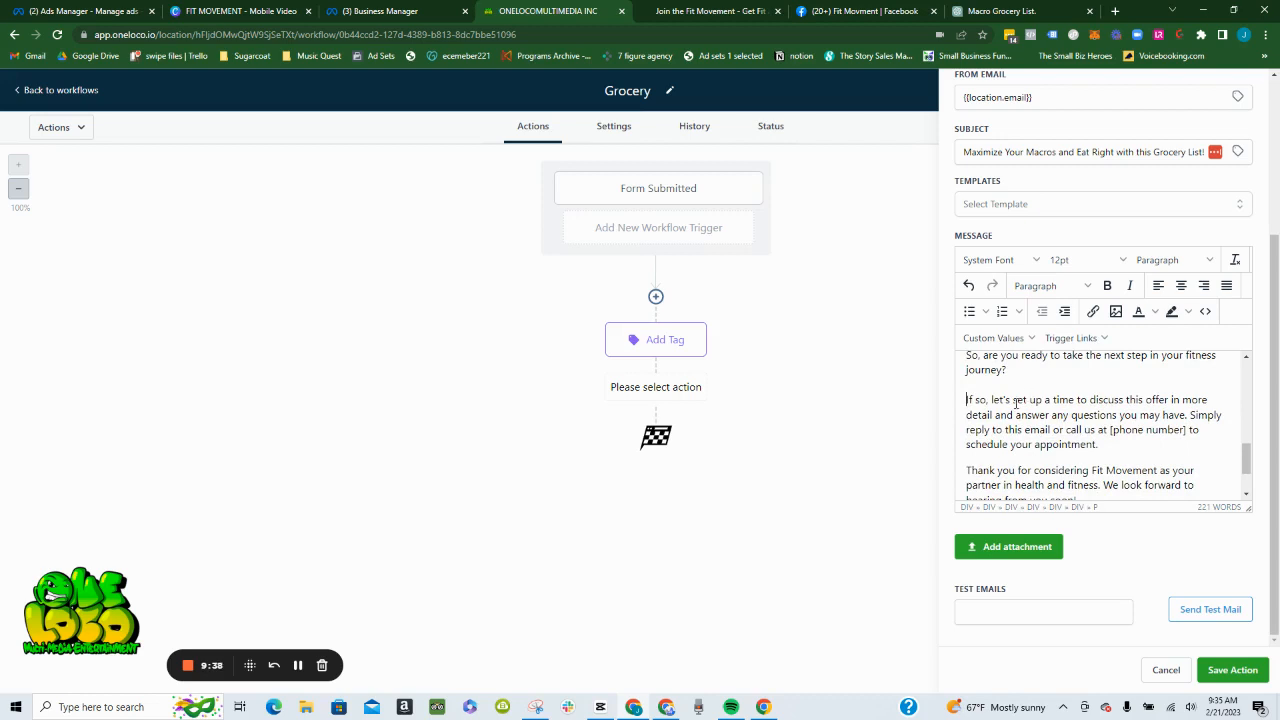
scroll(1016, 403, up, 1)
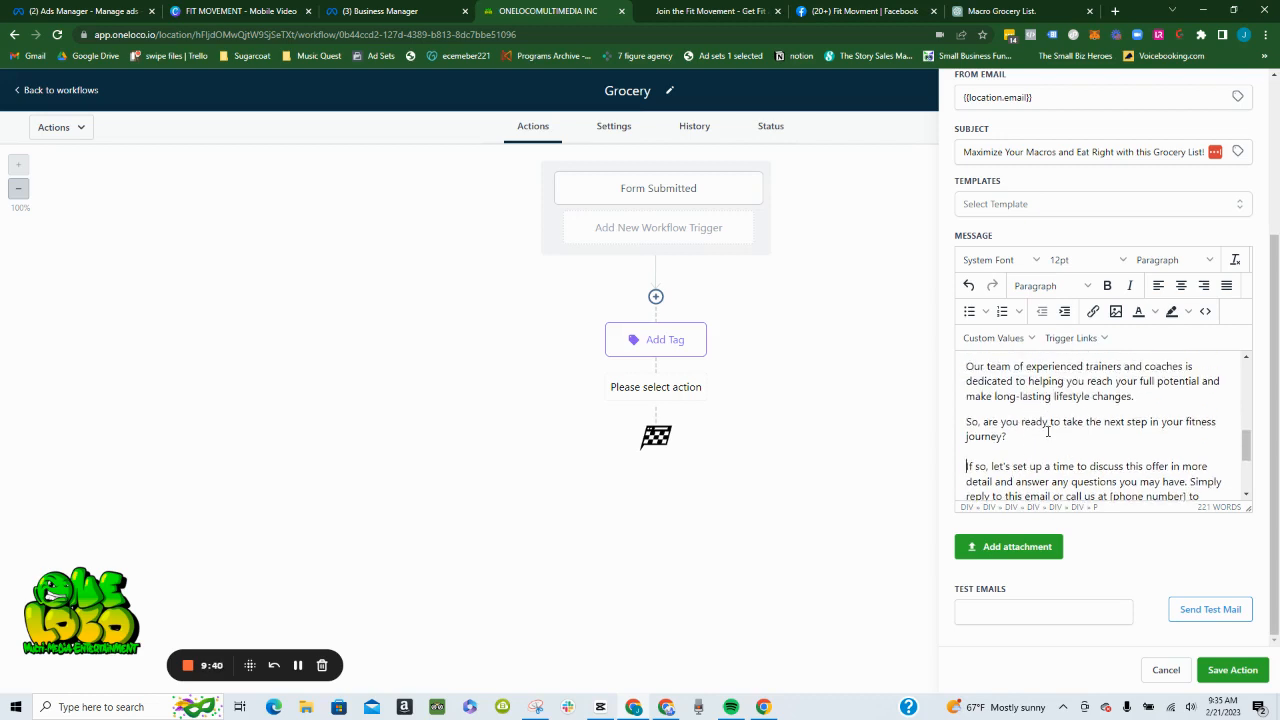
scroll(1048, 432, down, 1)
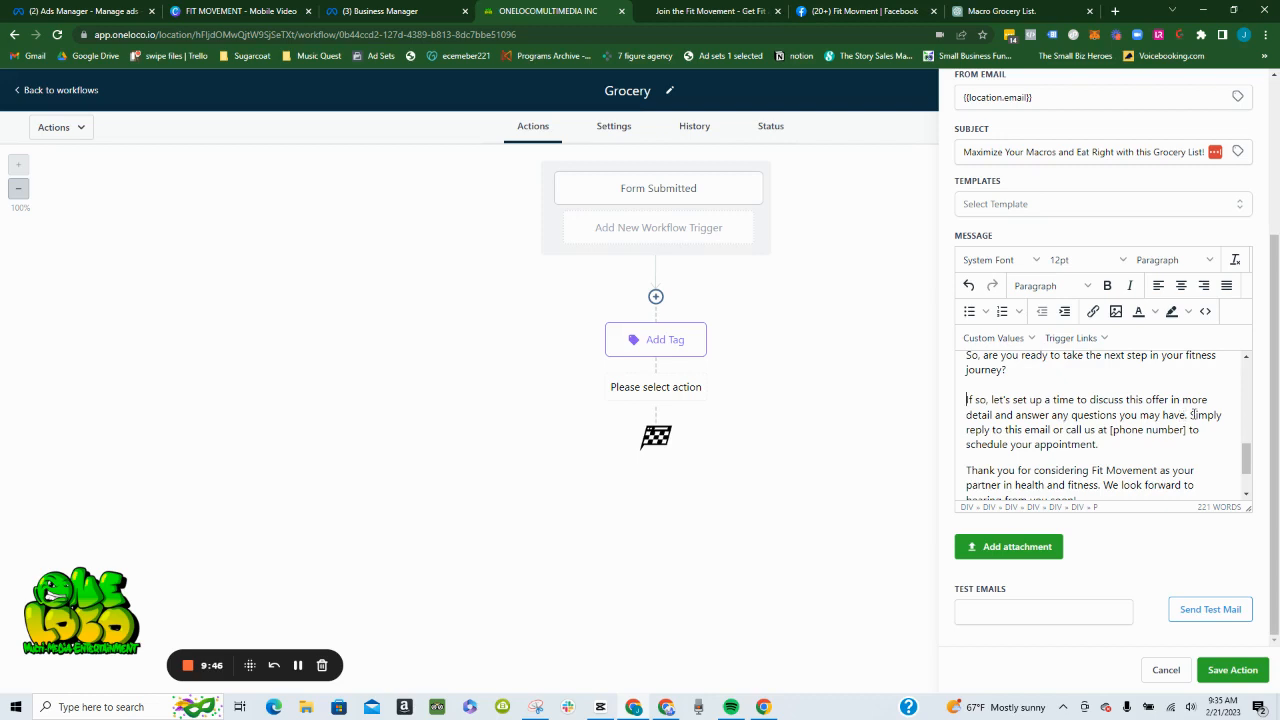
key(Return)
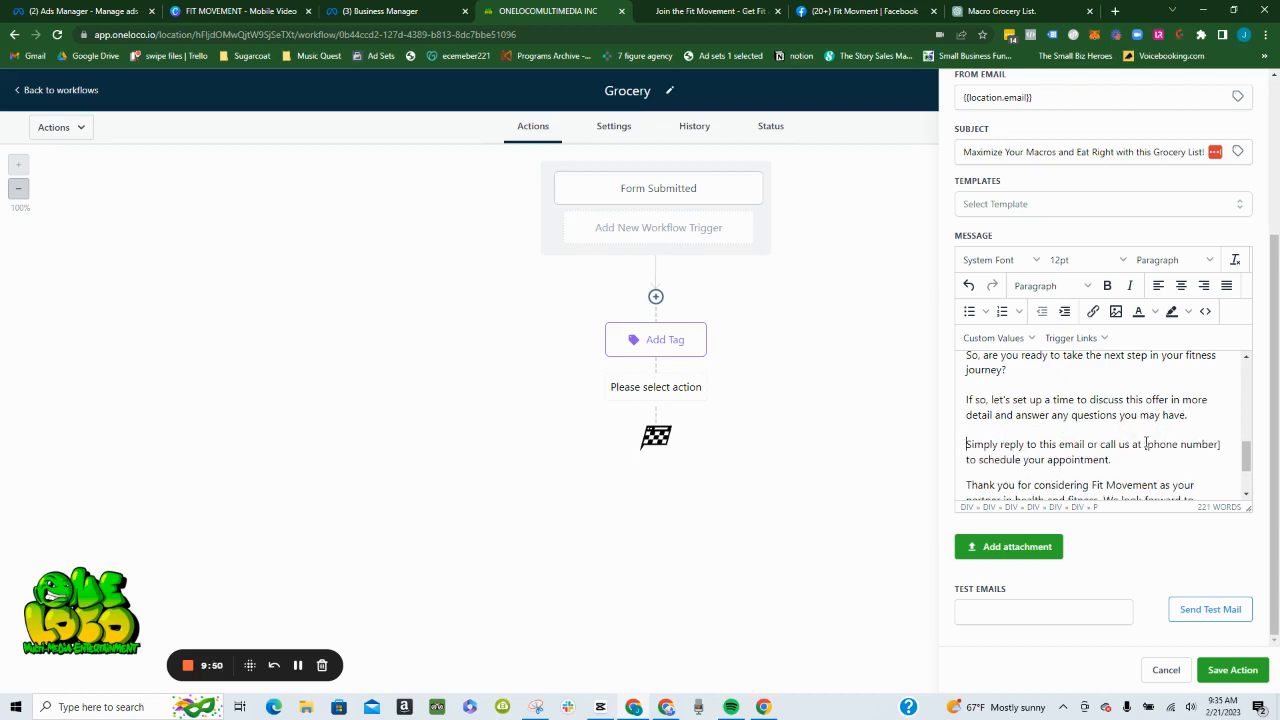
- Replace the "[phone number]" placeholder in the call-to-action sentence with the account's Phone custom value
drag(1145, 444, 1224, 445)
click(1143, 444)
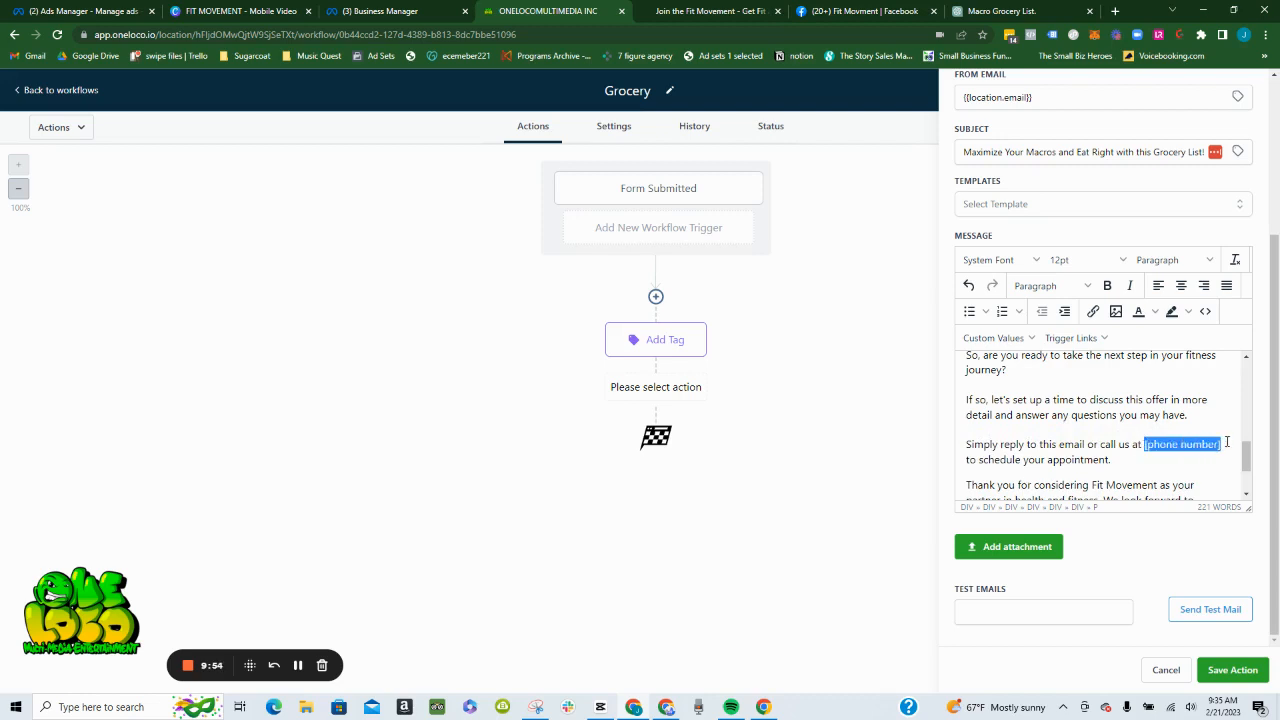
click(1002, 342)
mouse_move(1035, 368)
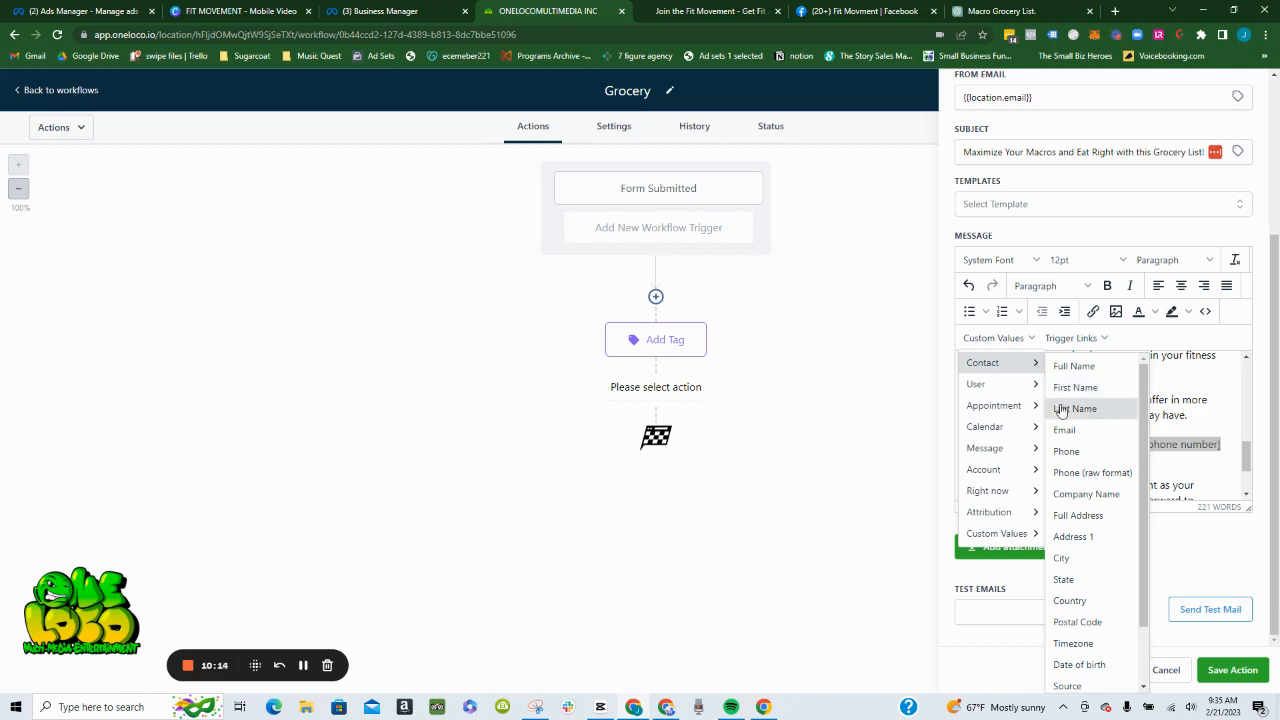
mouse_move(1005, 471)
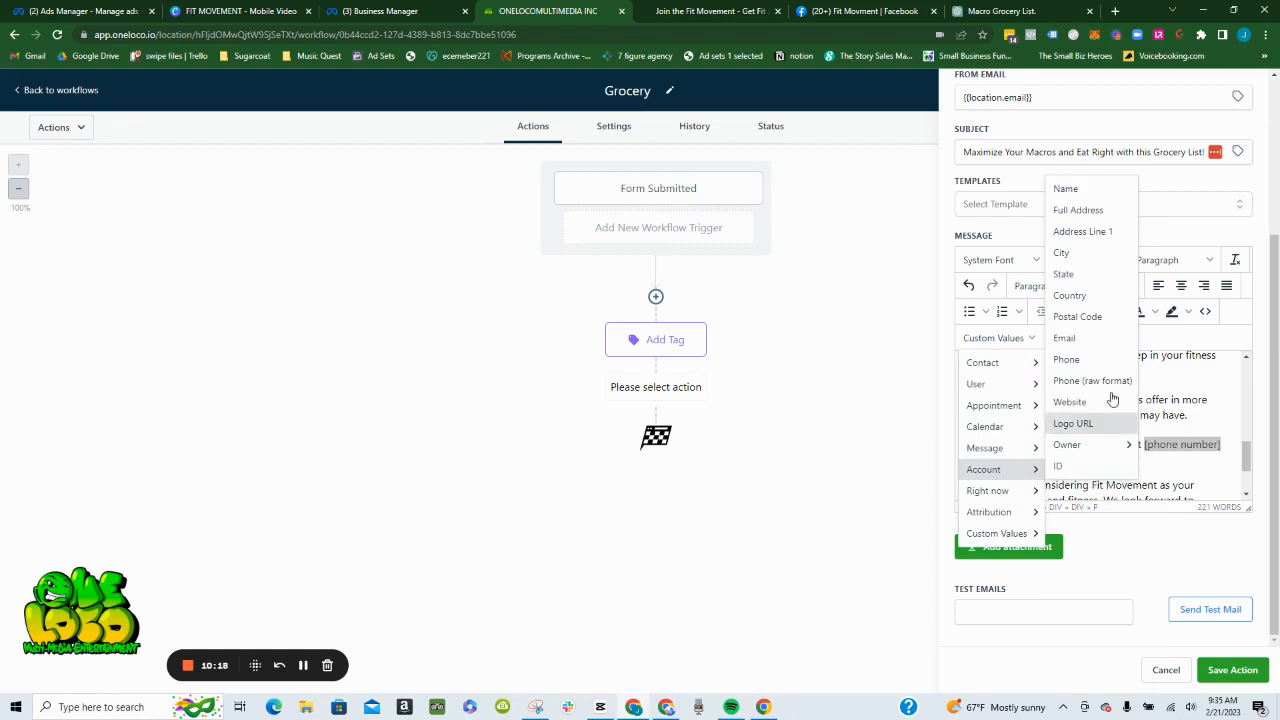
click(1088, 362)
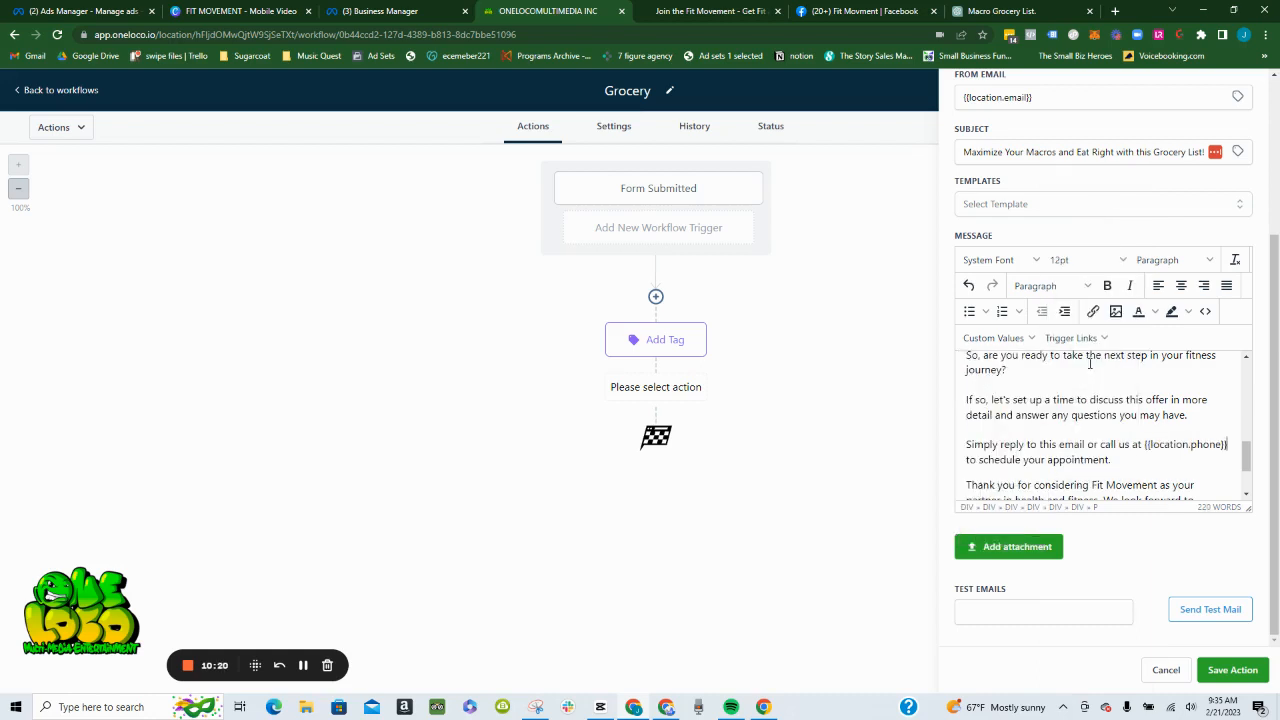
- Insert a blank line before "We look forward to hearing from you soon!" in the closing paragraph
scroll(1198, 422, down, 2)
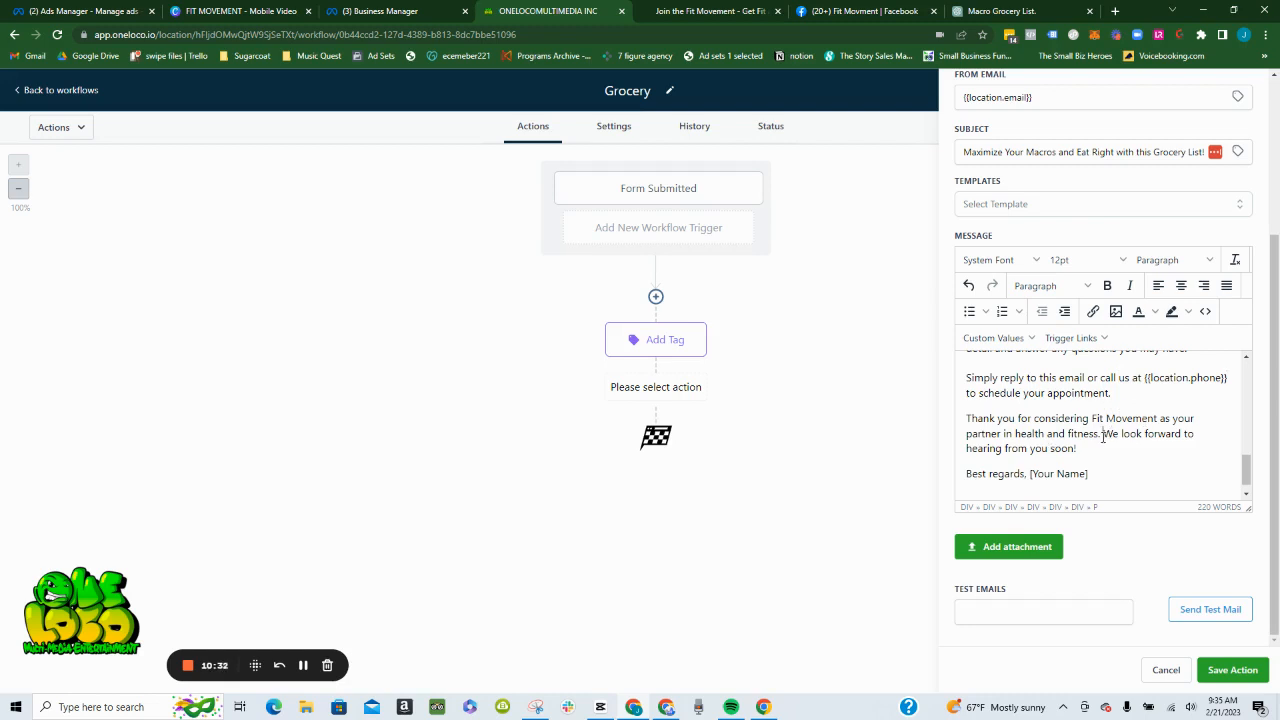
click(1103, 435)
key(Return)
key(Return)
- Replace the "[Your Name]" placeholder after "Best regards," with the user's Full Name custom value on its own line
scroll(1103, 437, down, 1)
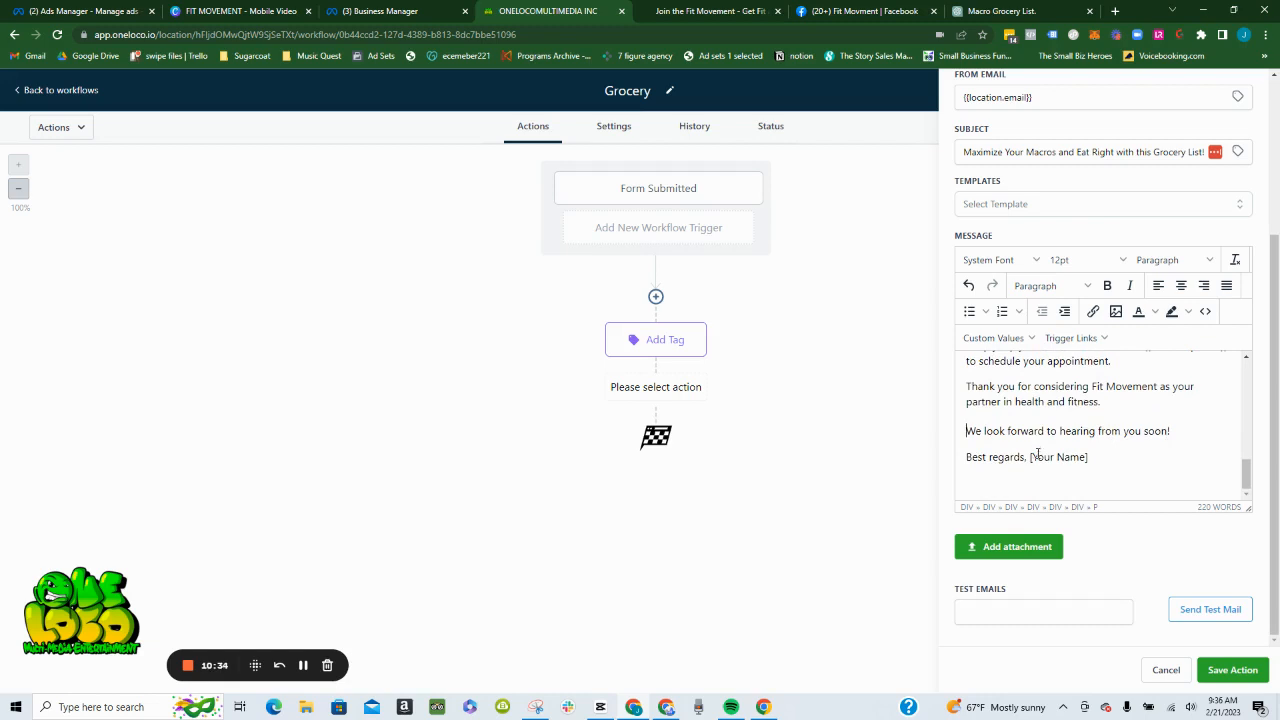
drag(1031, 457, 1087, 457)
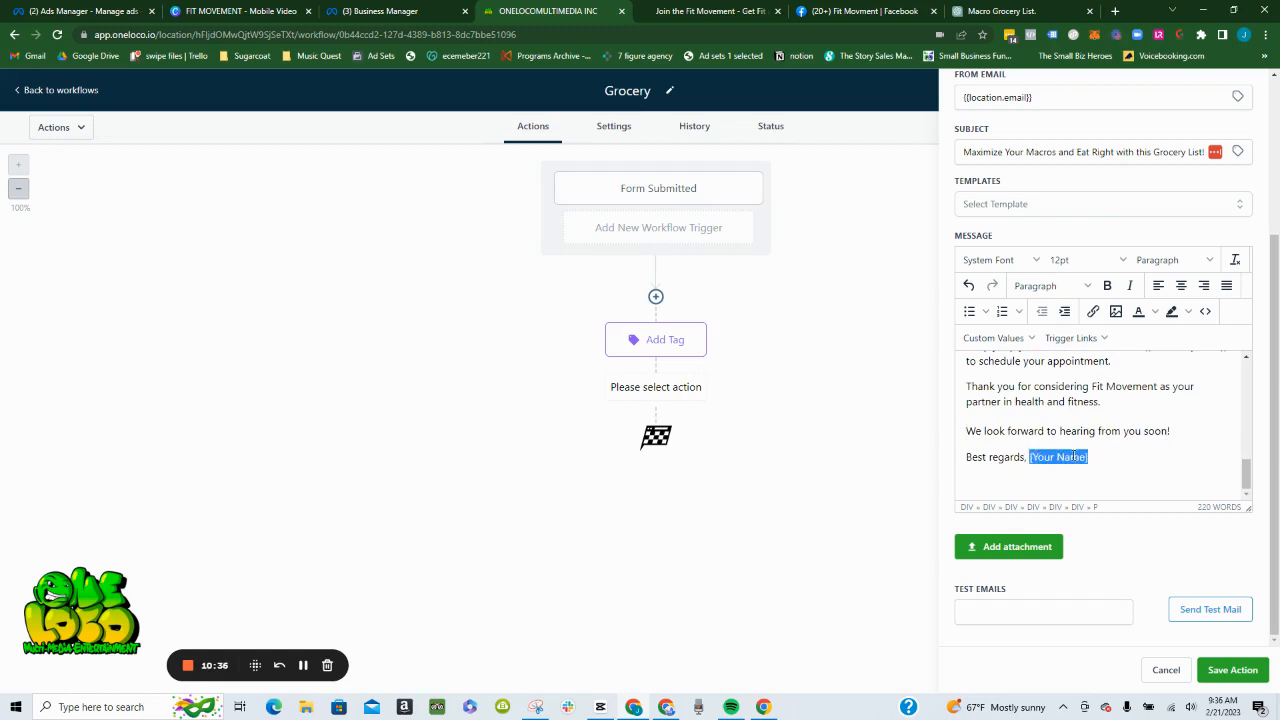
key(Return)
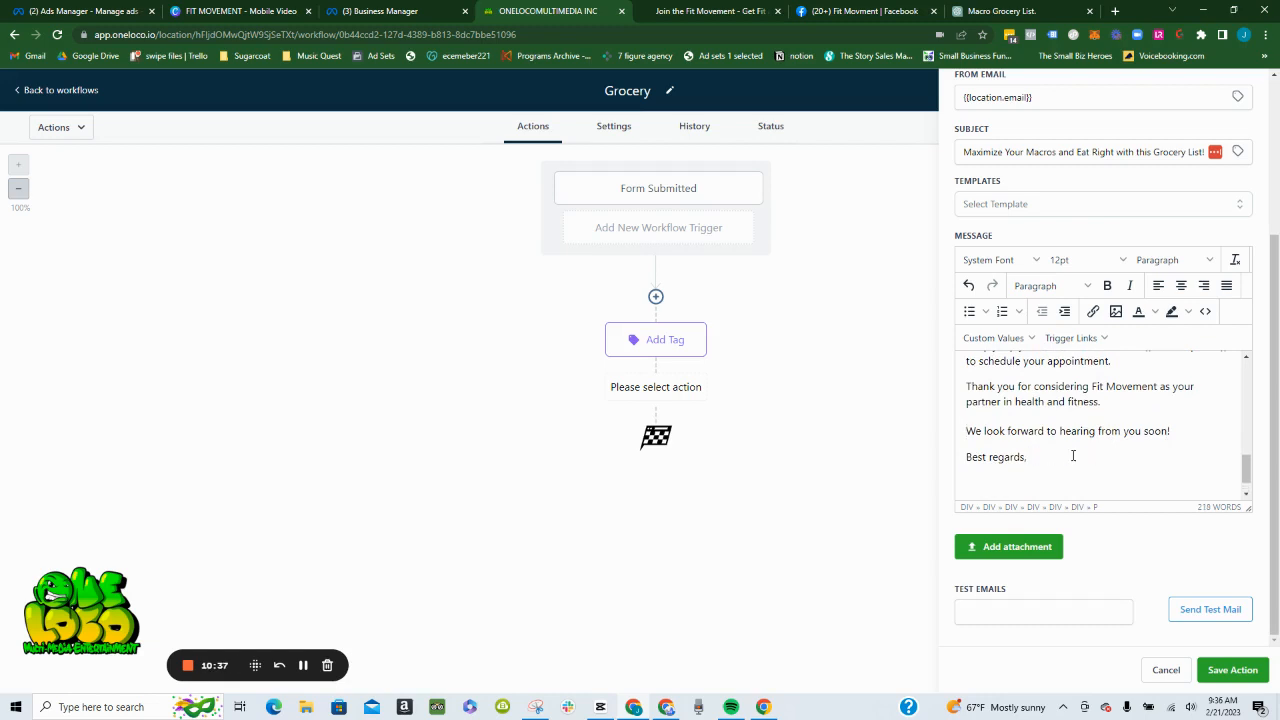
click(985, 338)
mouse_move(994, 385)
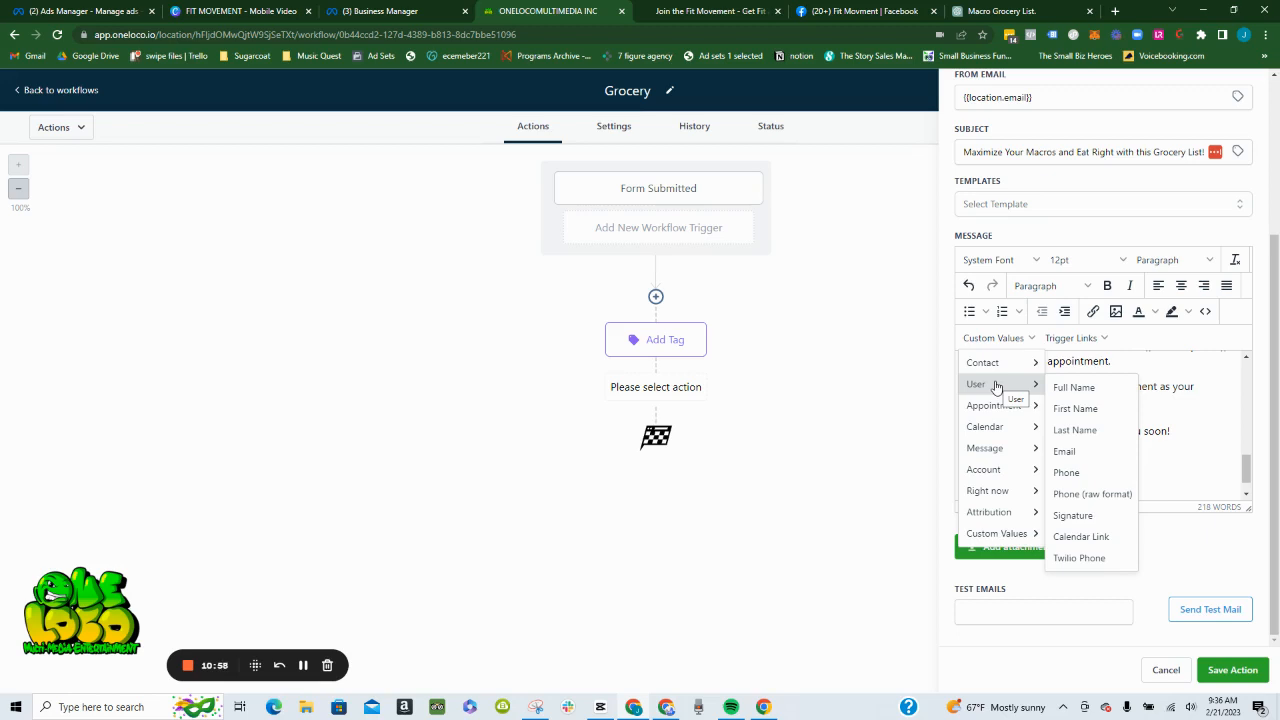
click(1068, 393)
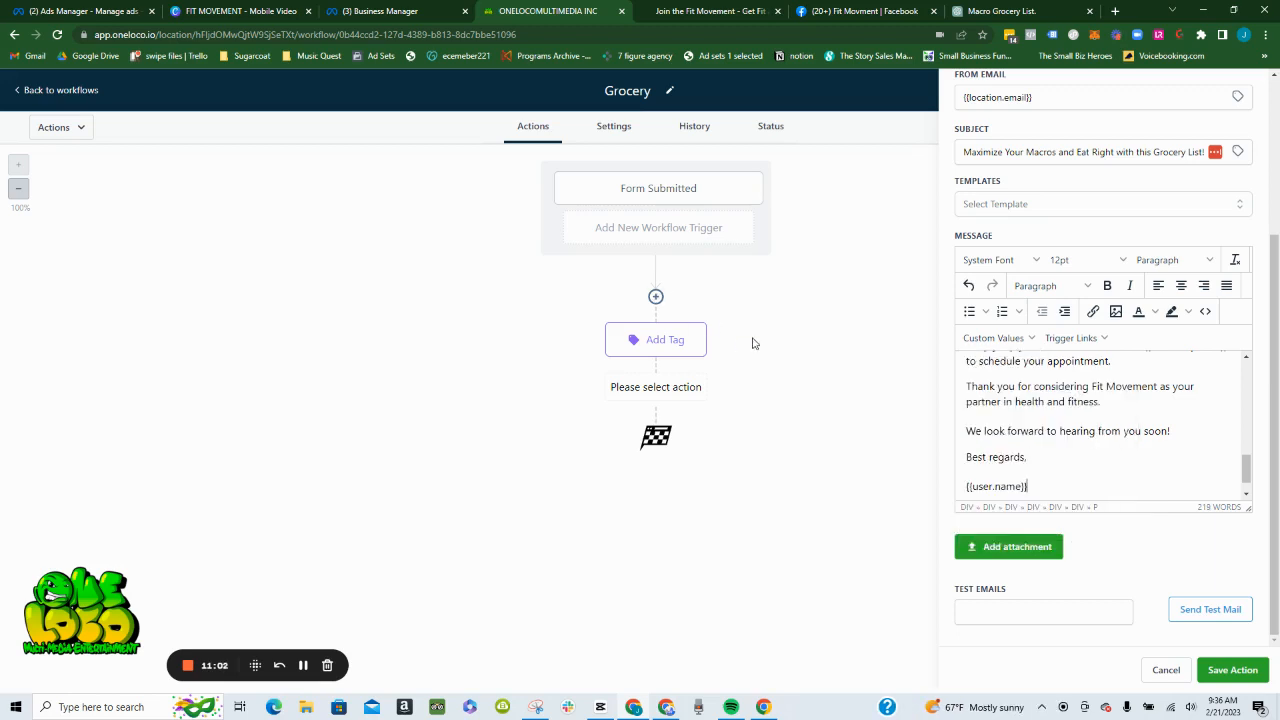
- Add the account's Name custom value directly beneath the sender's name in the signature, without a blank line between them
scroll(1140, 443, down, 1)
key(Return)
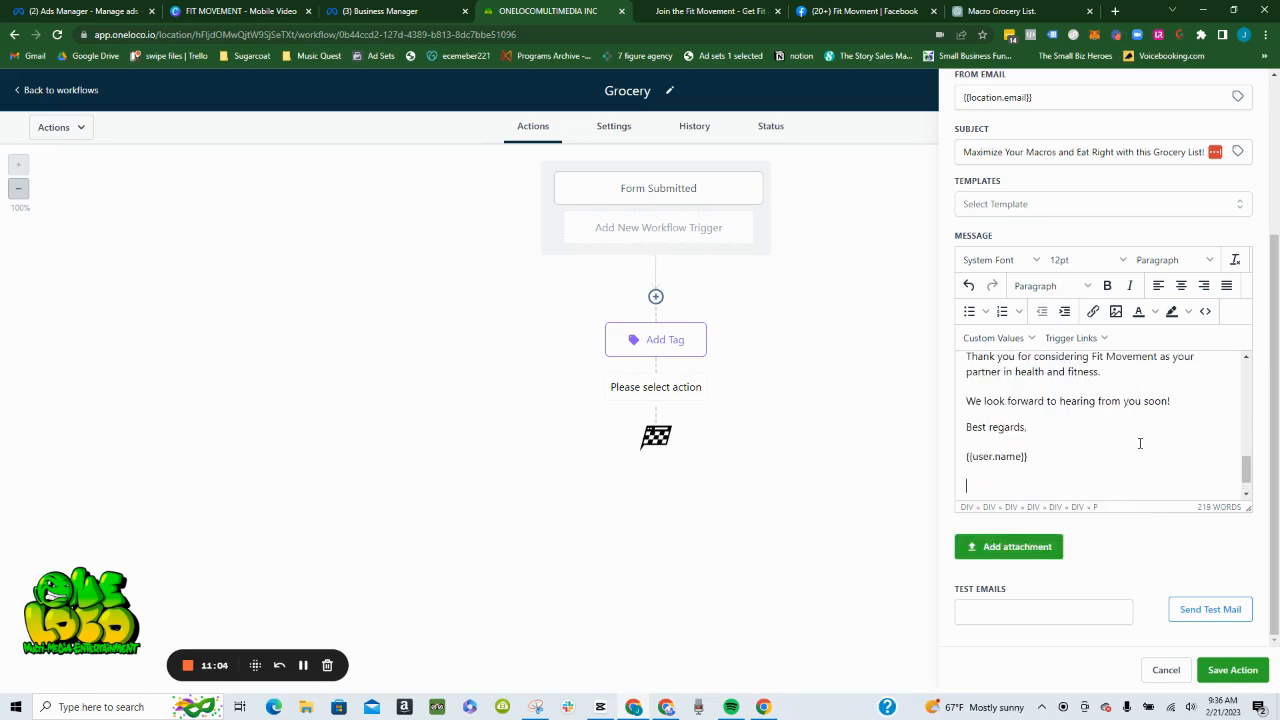
click(990, 340)
mouse_move(994, 363)
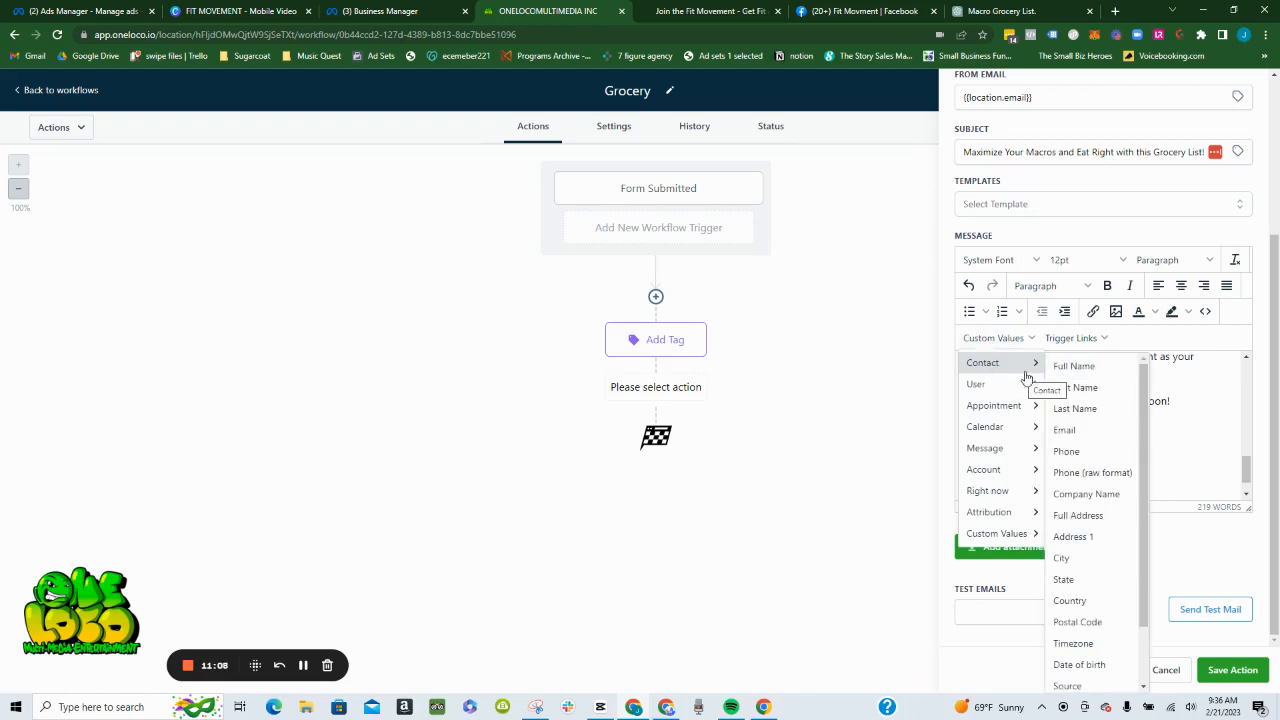
mouse_move(1005, 527)
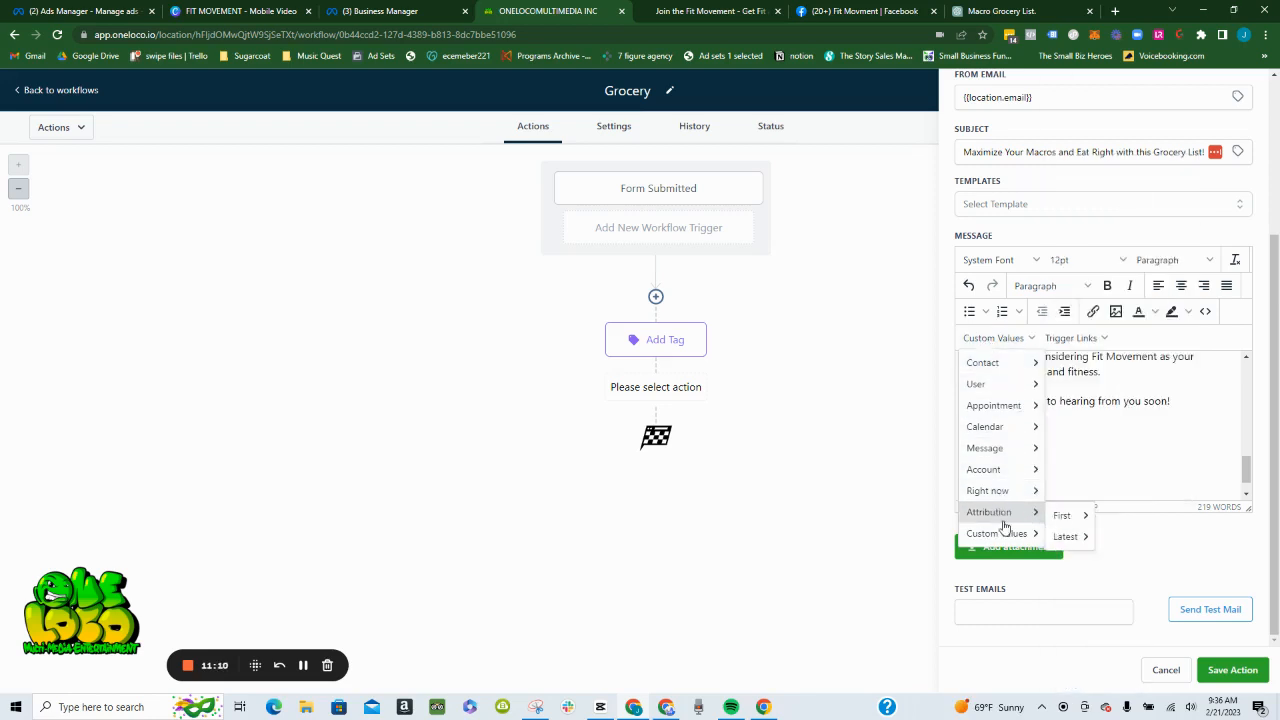
mouse_move(1018, 479)
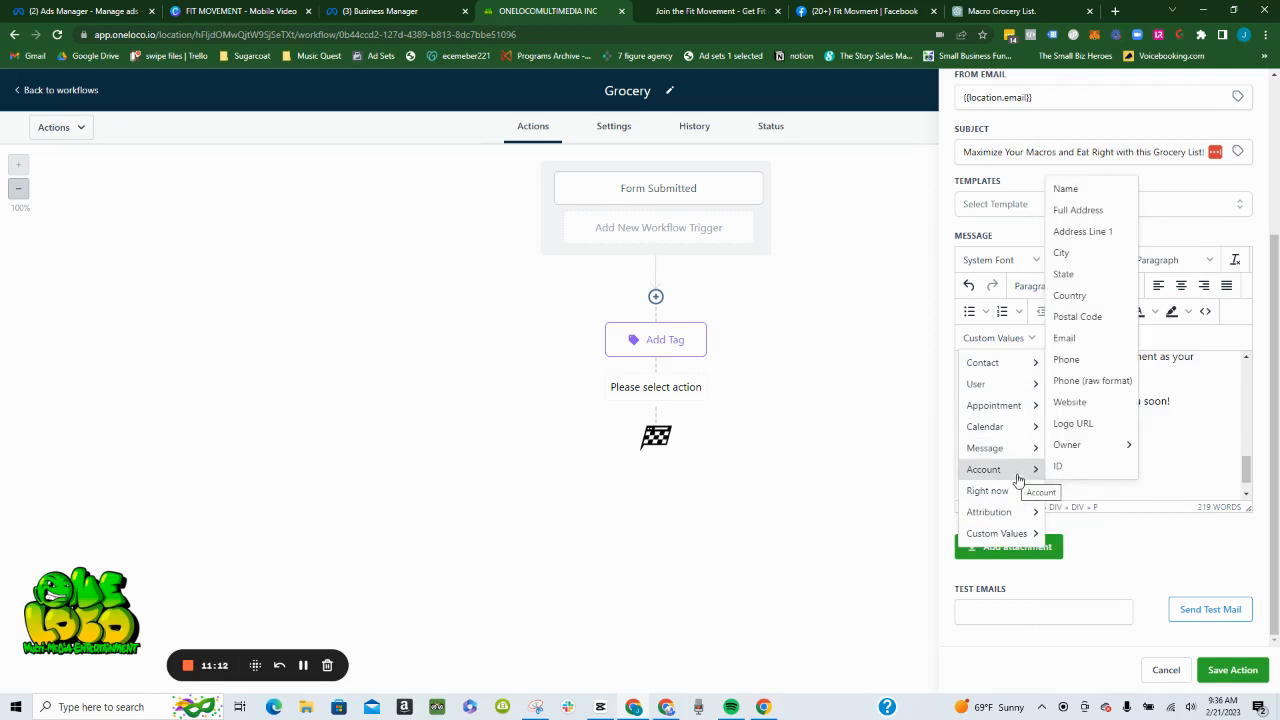
click(1070, 190)
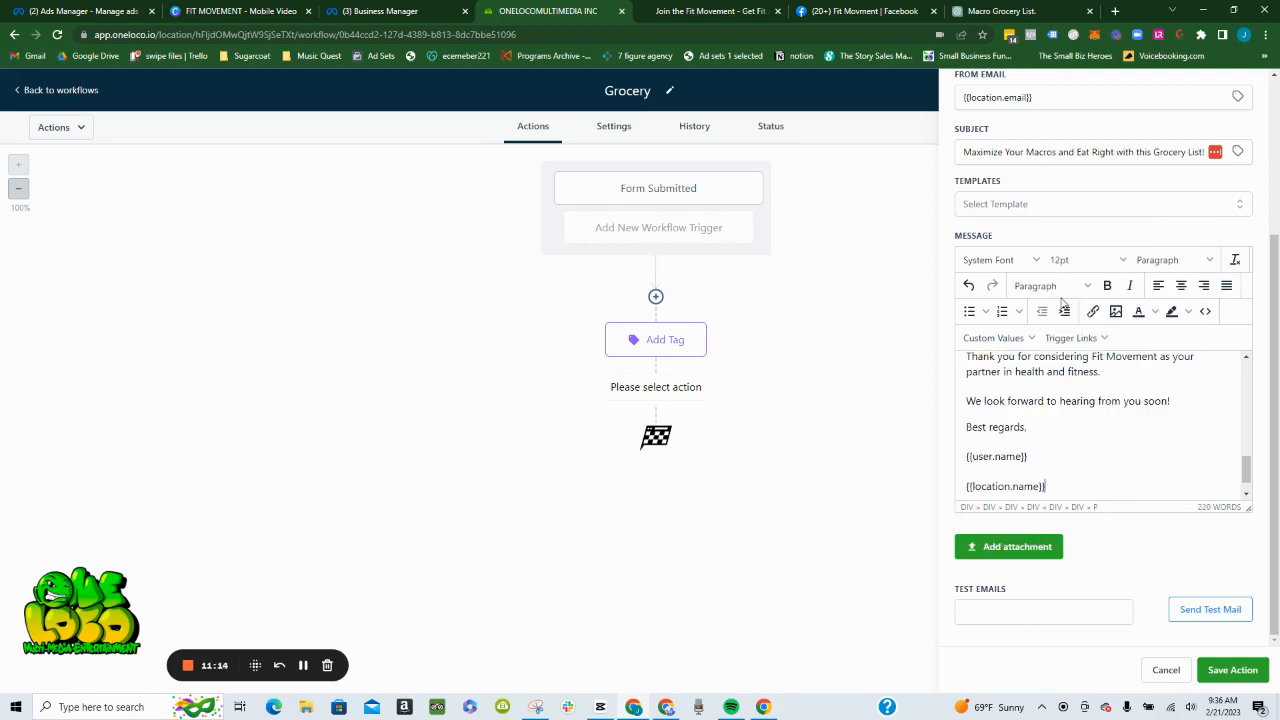
click(968, 486)
key(BackSpace)
- Replace "reply to this email" in the call-to-action sentence with "click right here to schedule a time"
scroll(1084, 453, up, 2)
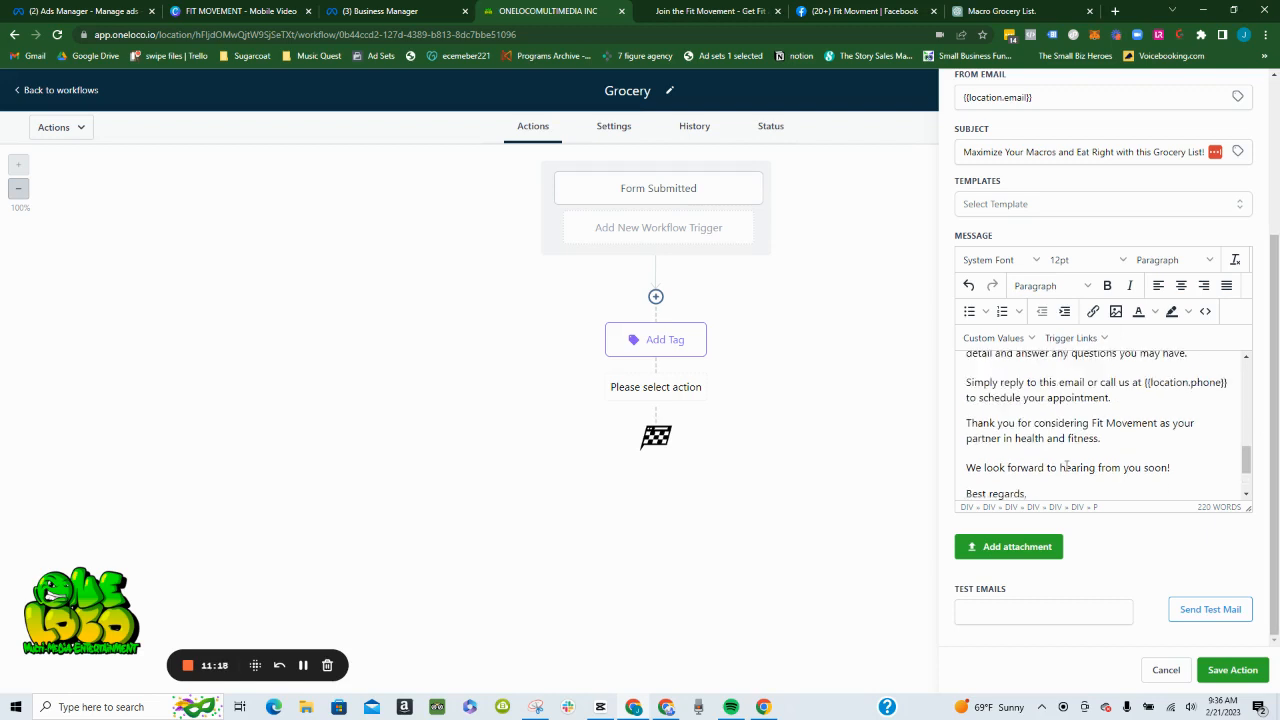
scroll(1084, 453, down, 2)
scroll(1084, 453, up, 2)
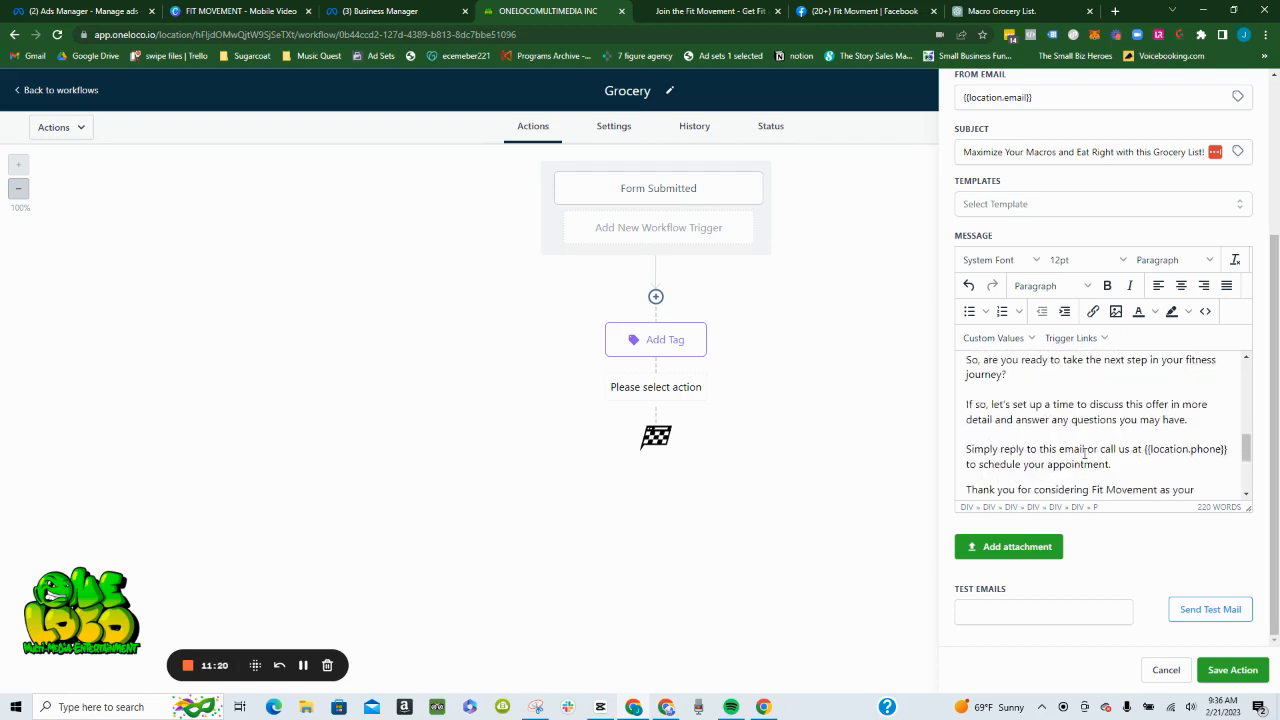
scroll(1097, 420, down, 1)
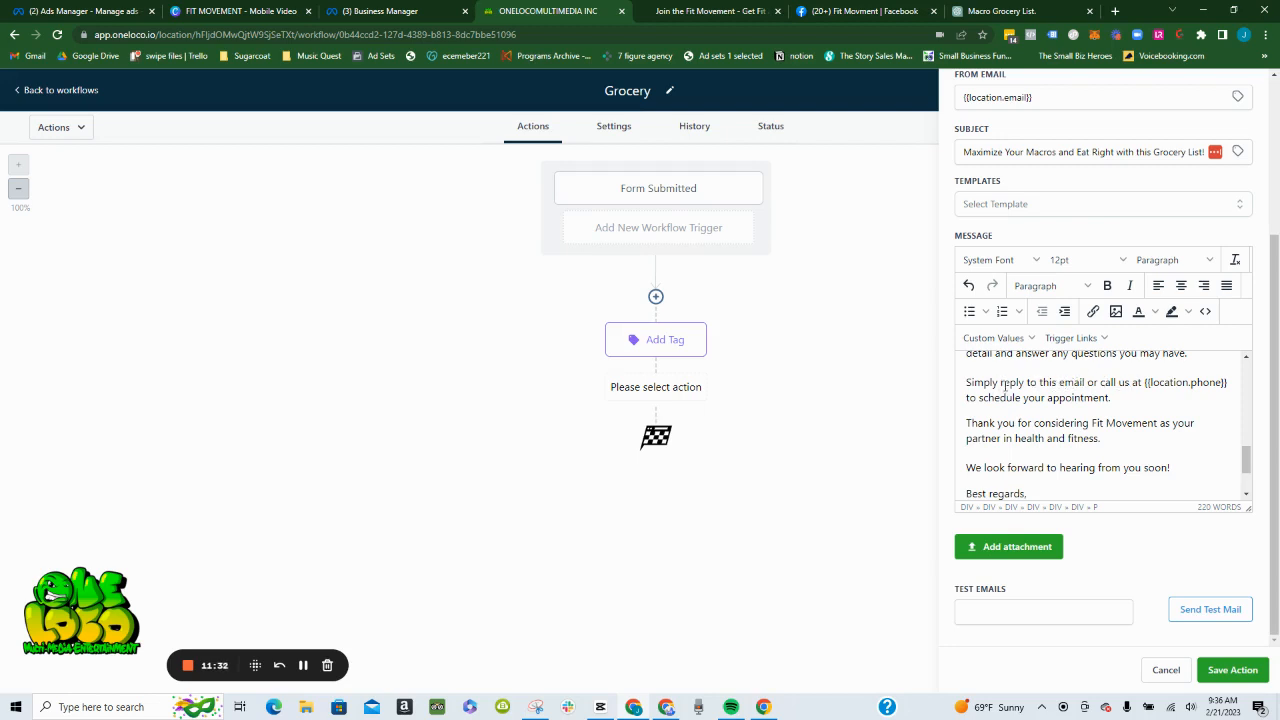
drag(1001, 383, 1086, 382)
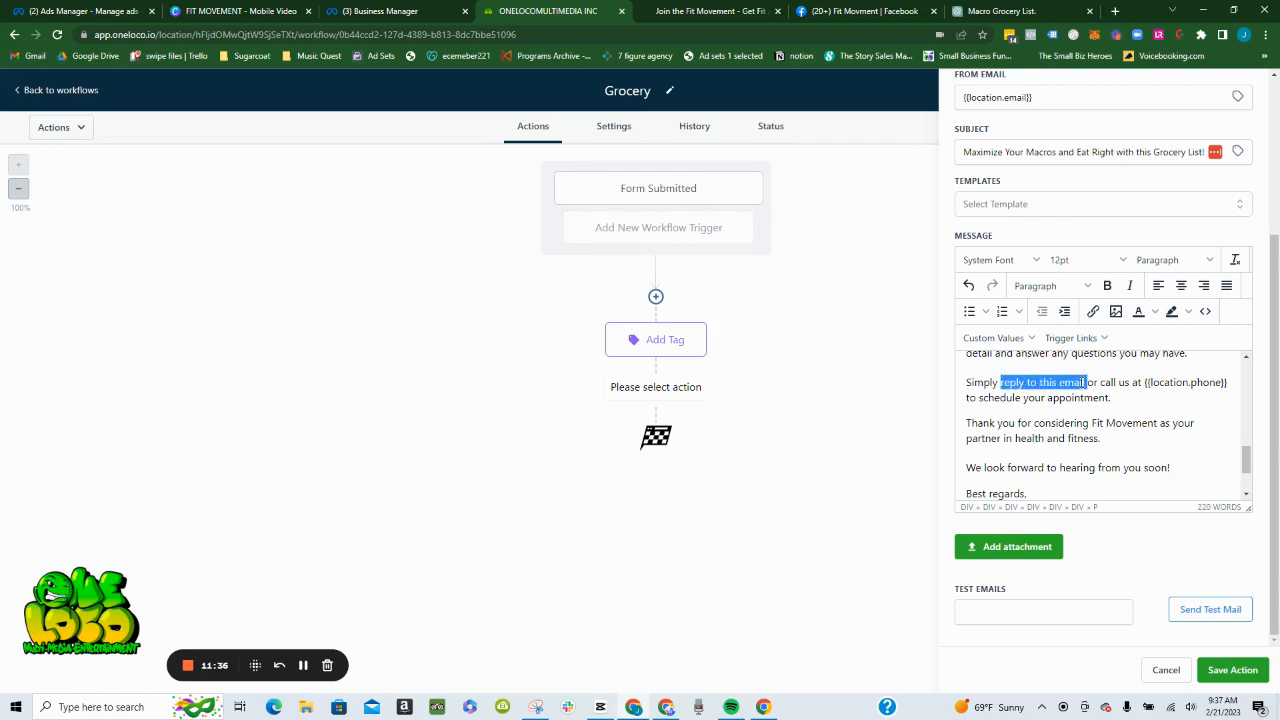
text(click righ)
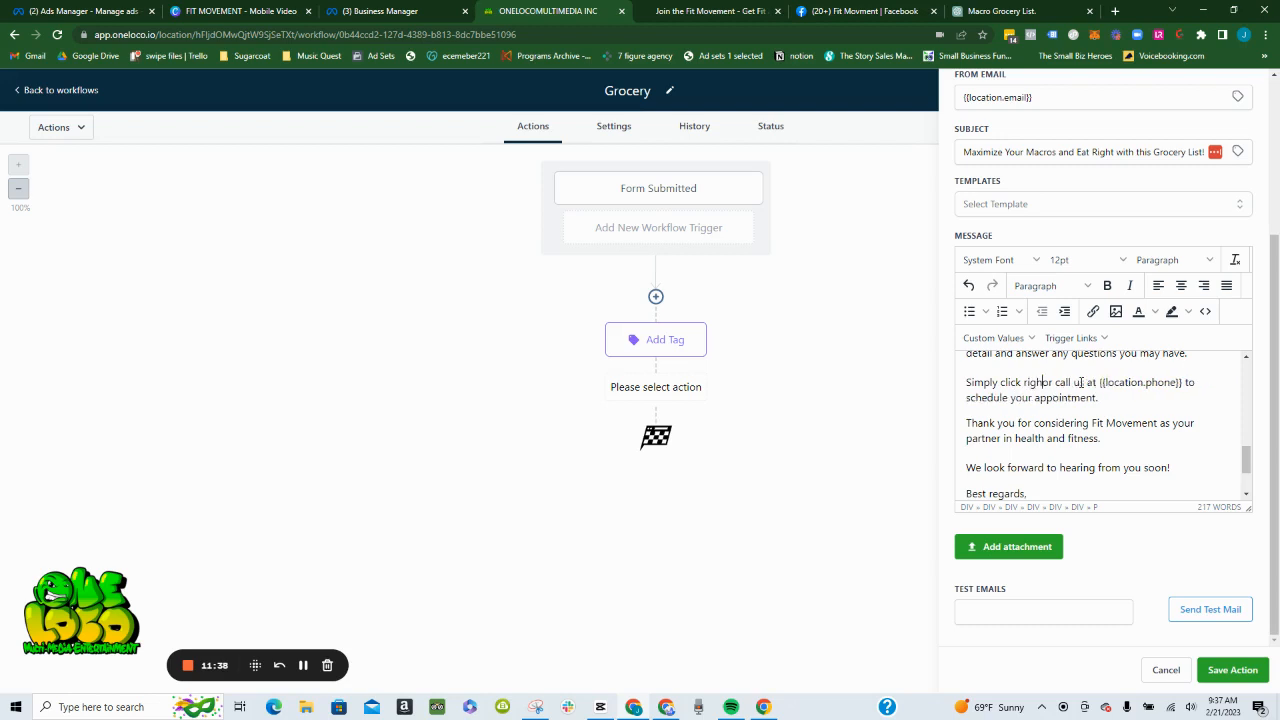
text(t here to)
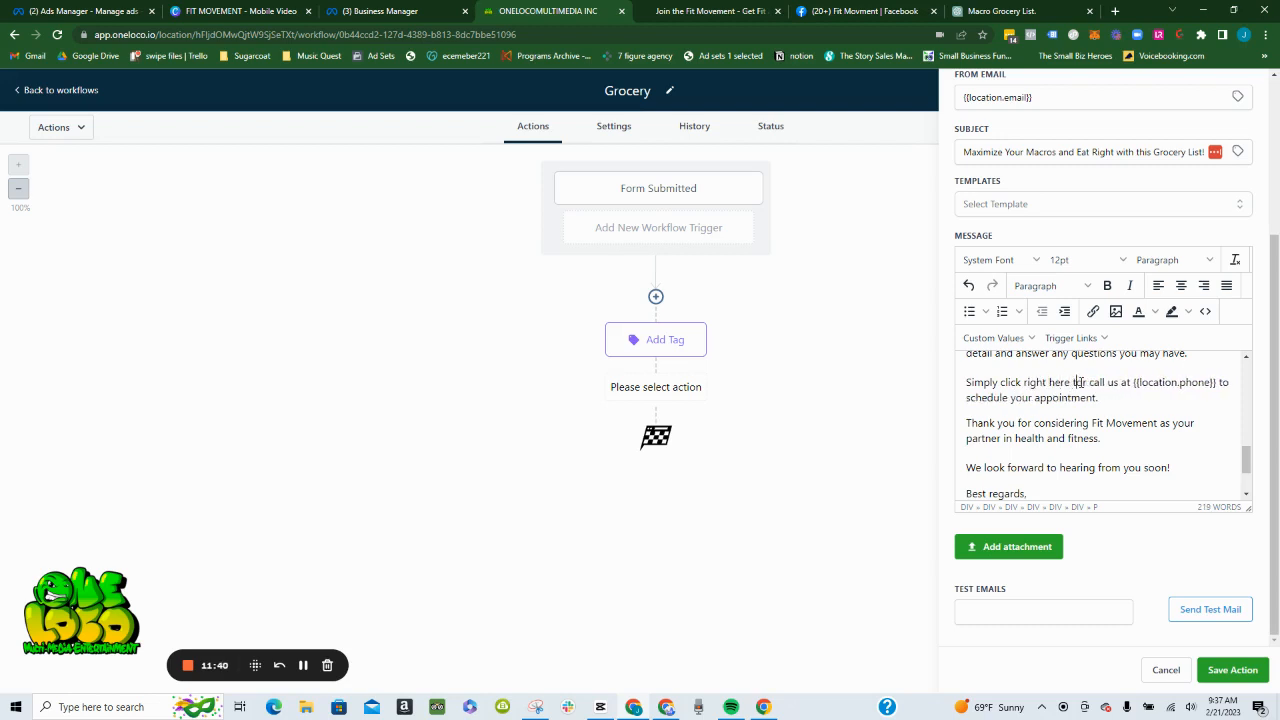
text( schedule )
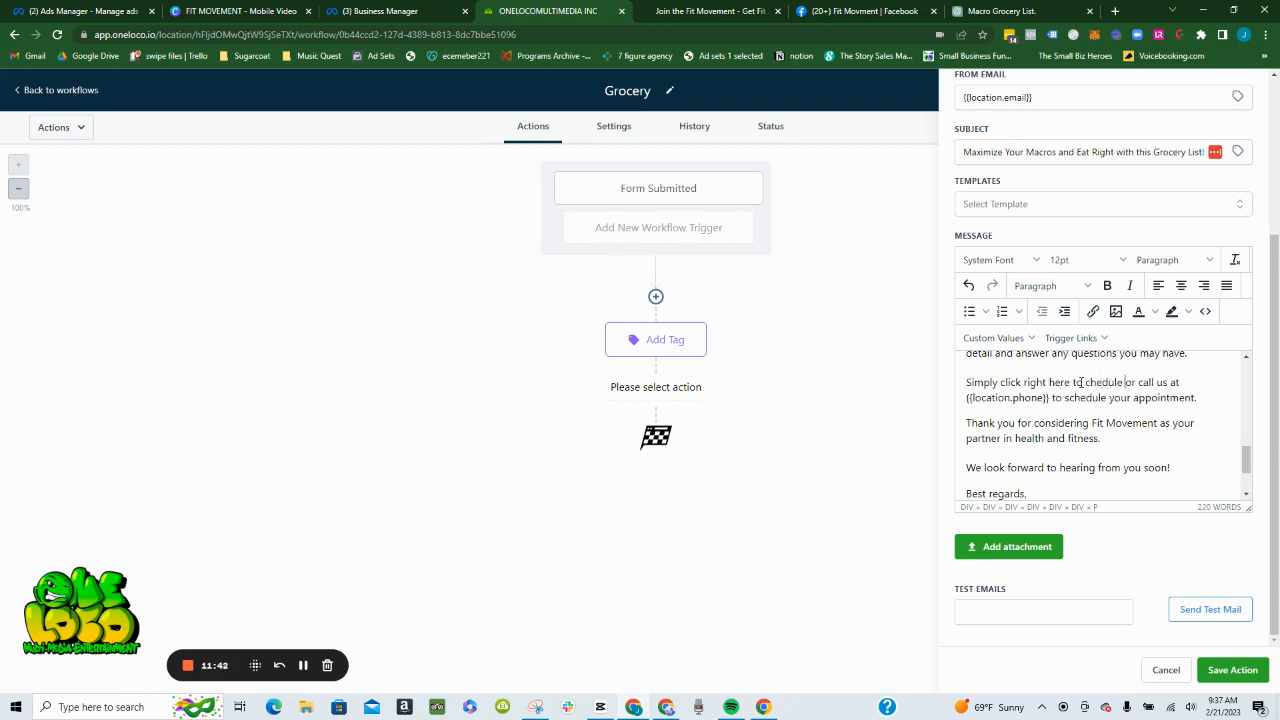
text(a time or call u)
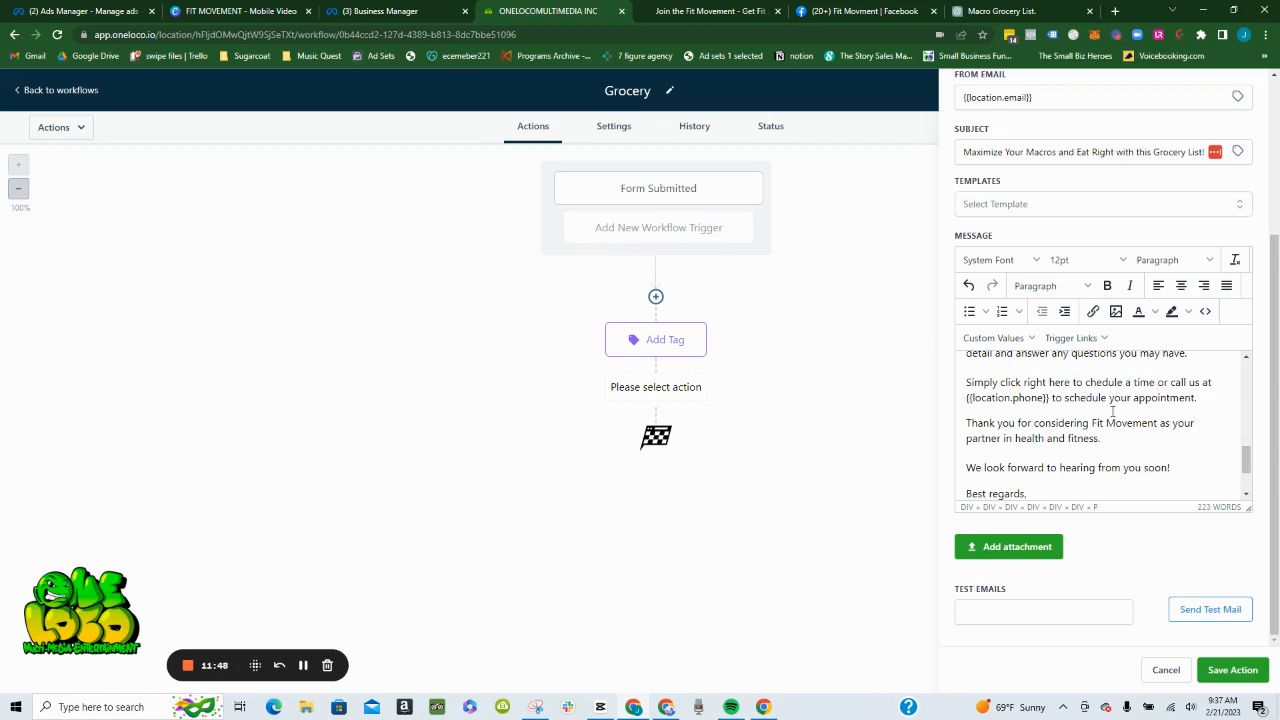
text(s)
- Link the text "click right here to schedule a time" to the Calendar Link from the link list
drag(1001, 382, 1160, 382)
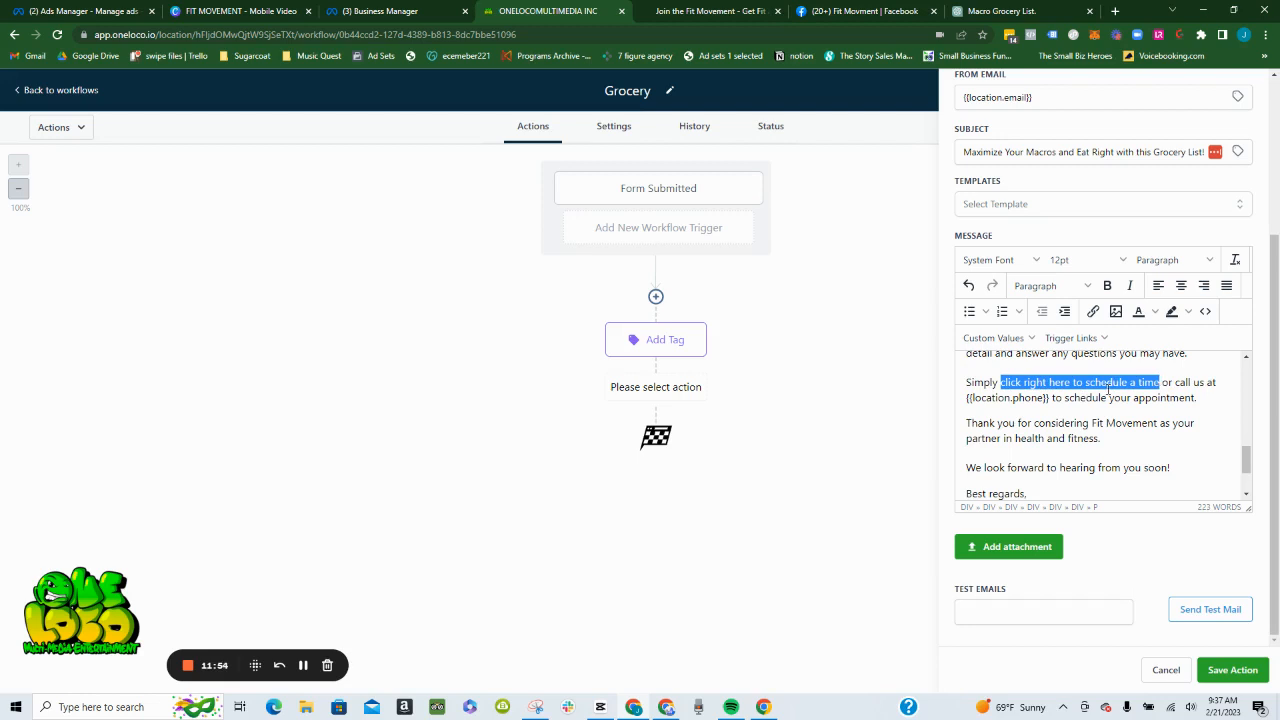
click(1090, 313)
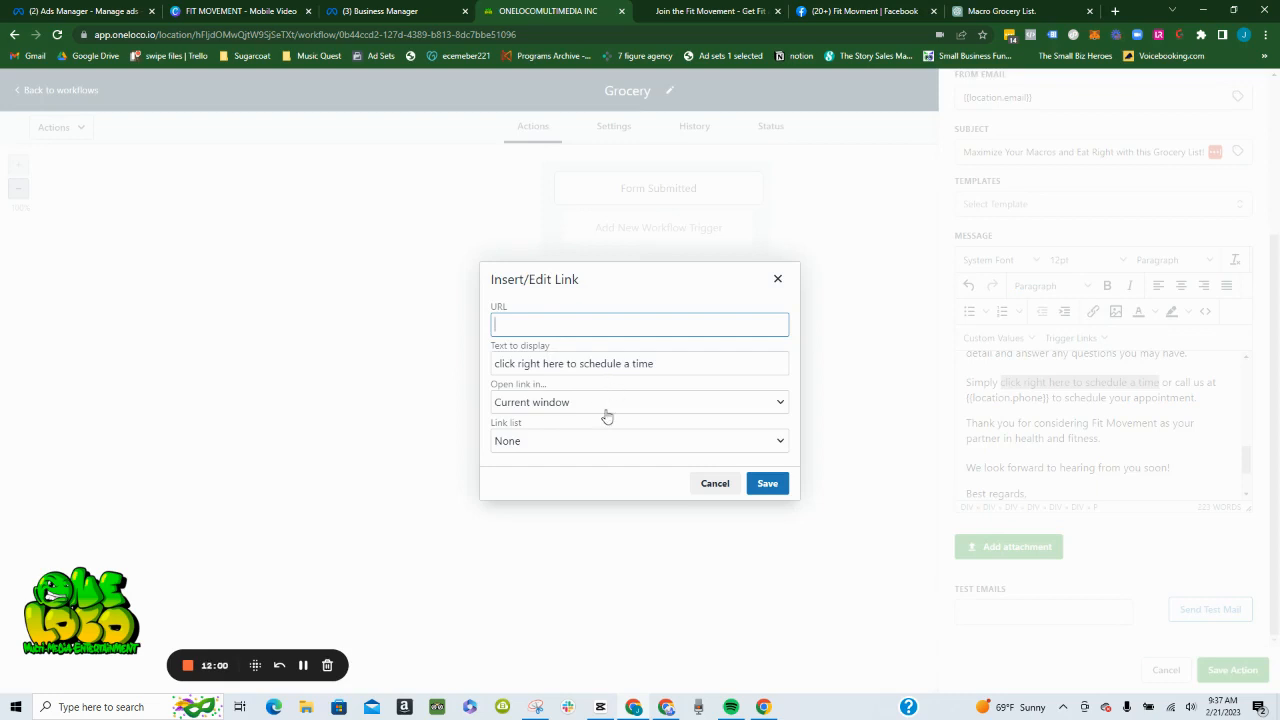
click(585, 441)
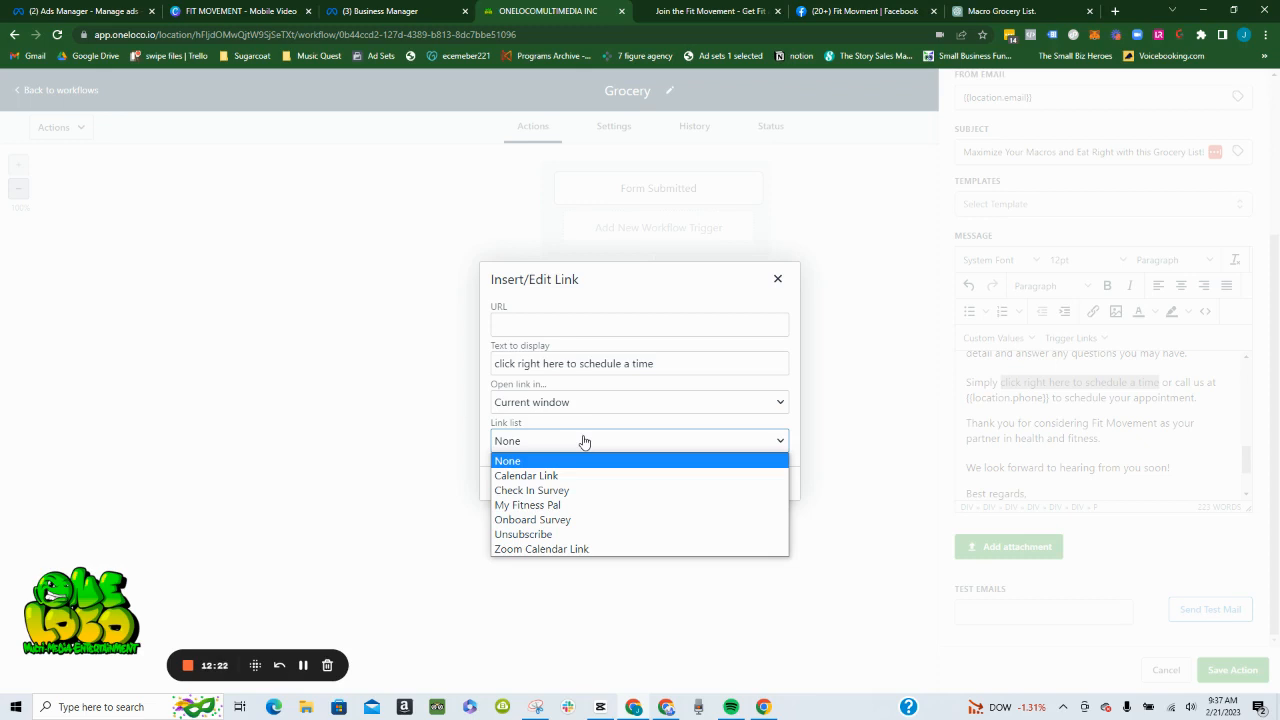
click(549, 481)
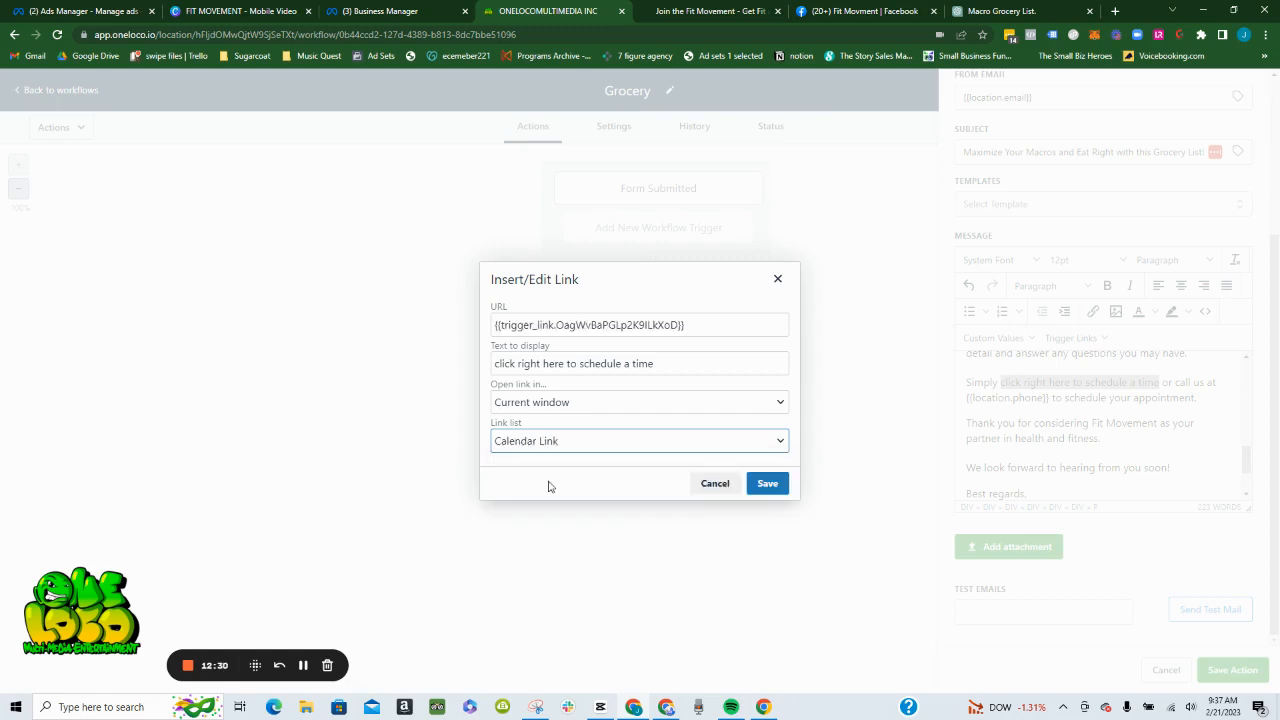
click(766, 485)
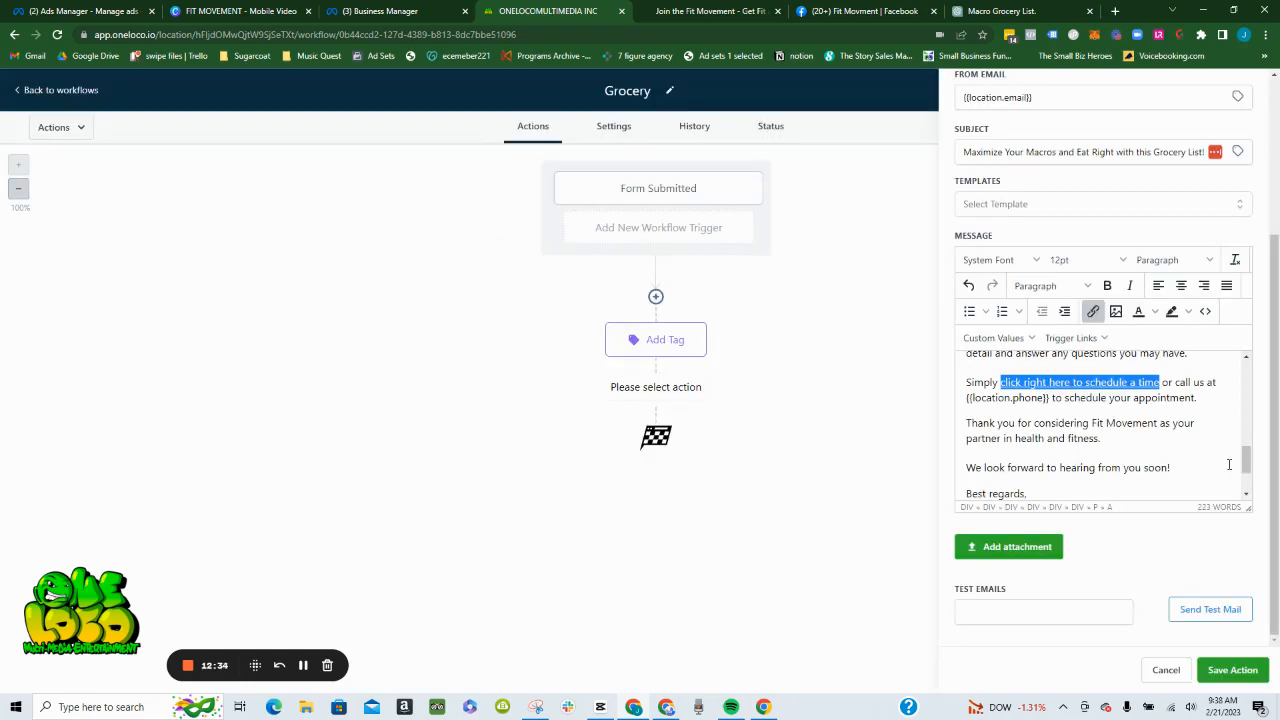
click(1171, 448)
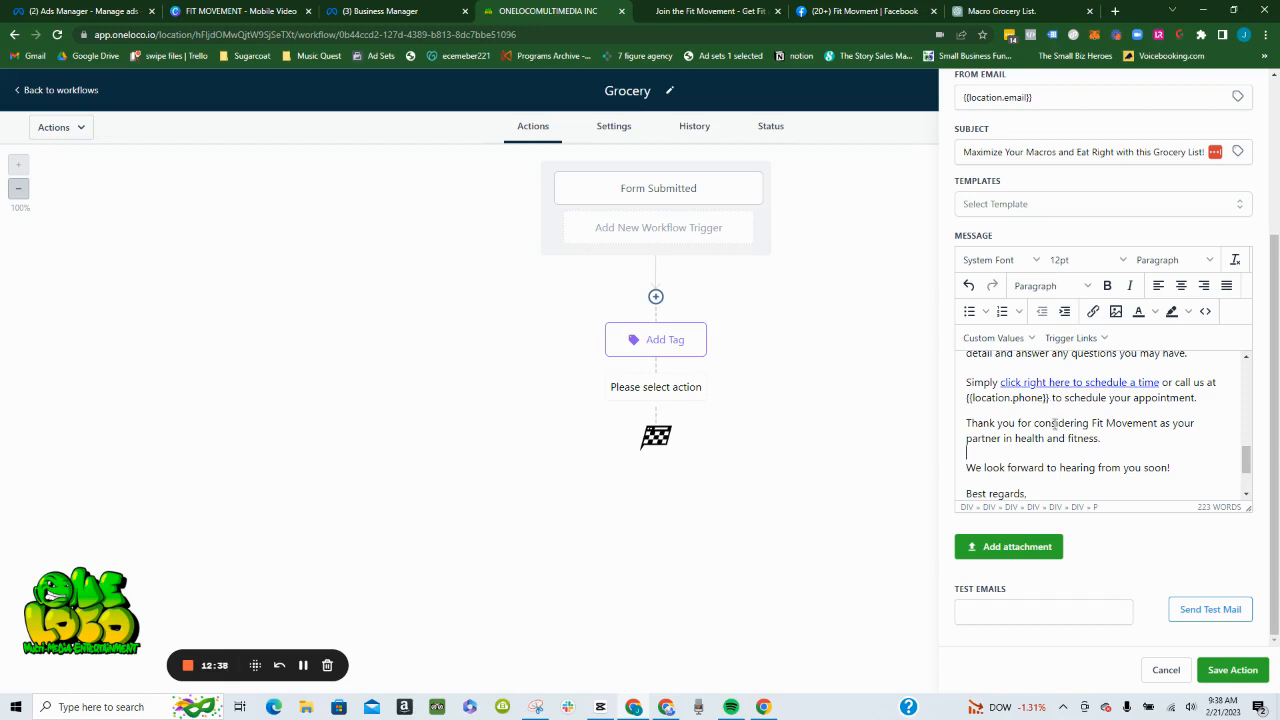
mouse_move(1049, 399)
mouse_down()
mouse_move(965, 413)
mouse_move(963, 398)
mouse_move(1052, 400)
mouse_up()
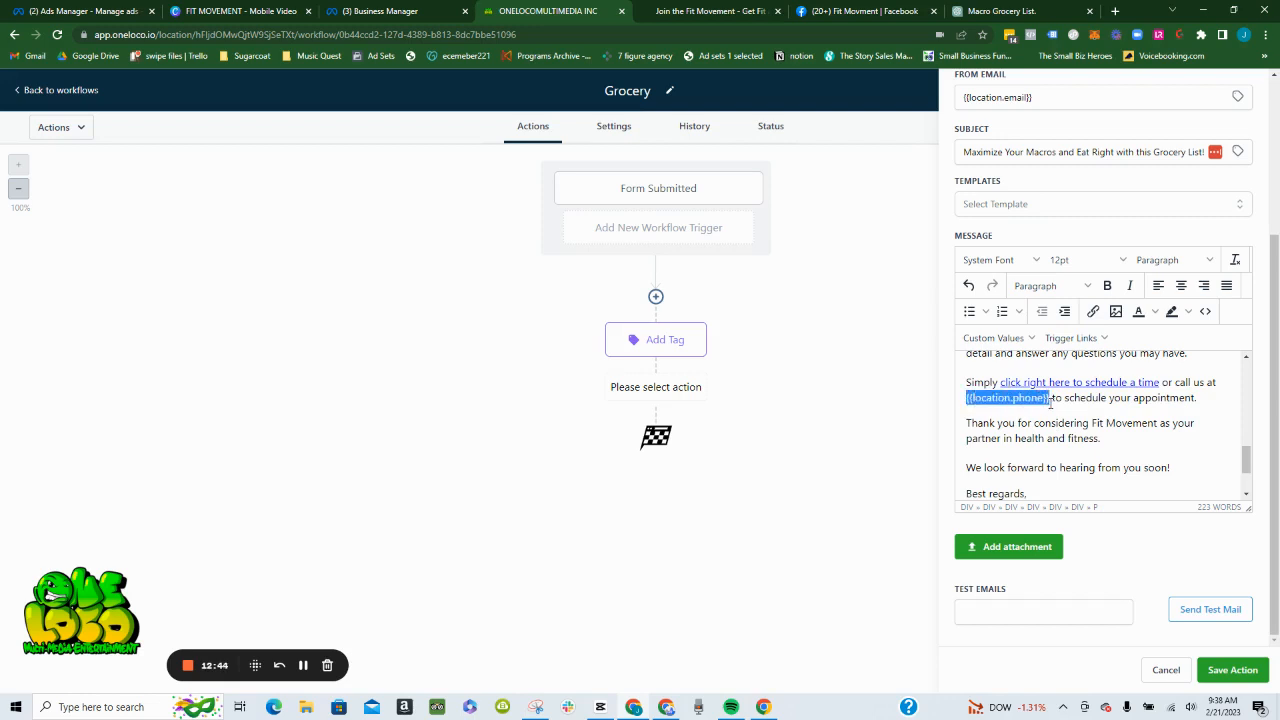
click(1093, 312)
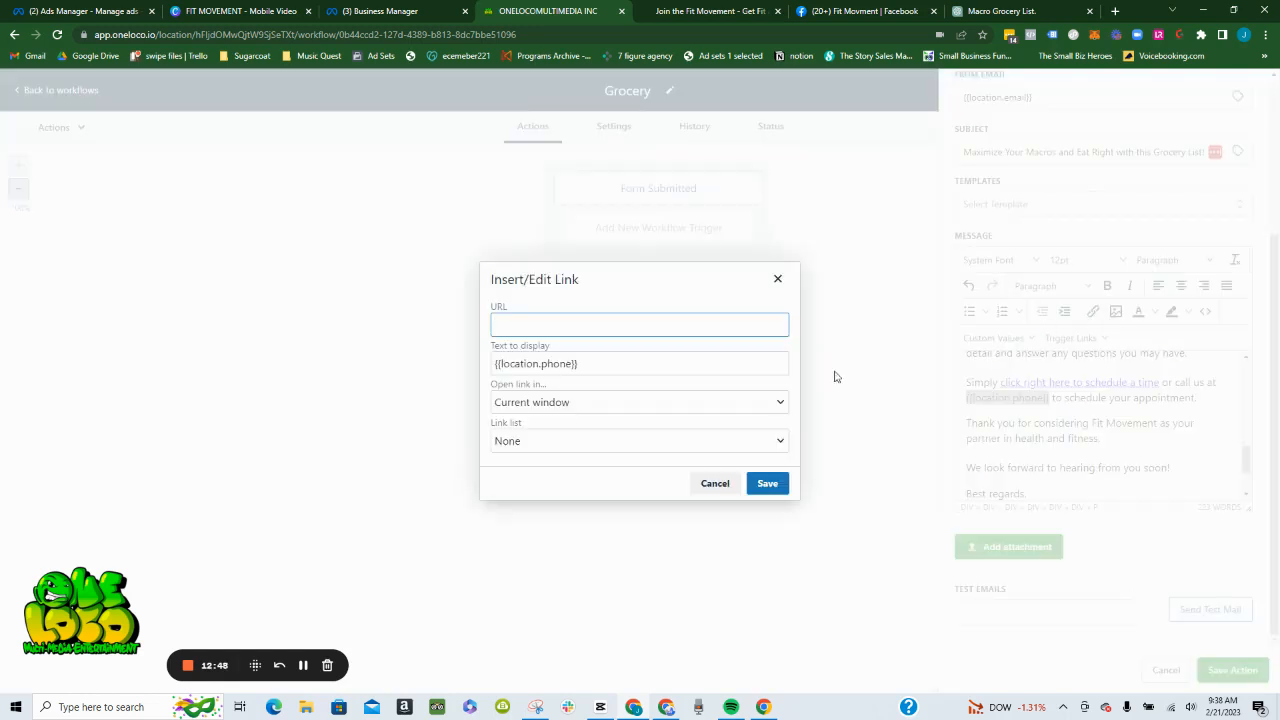
click(637, 404)
click(660, 404)
click(645, 440)
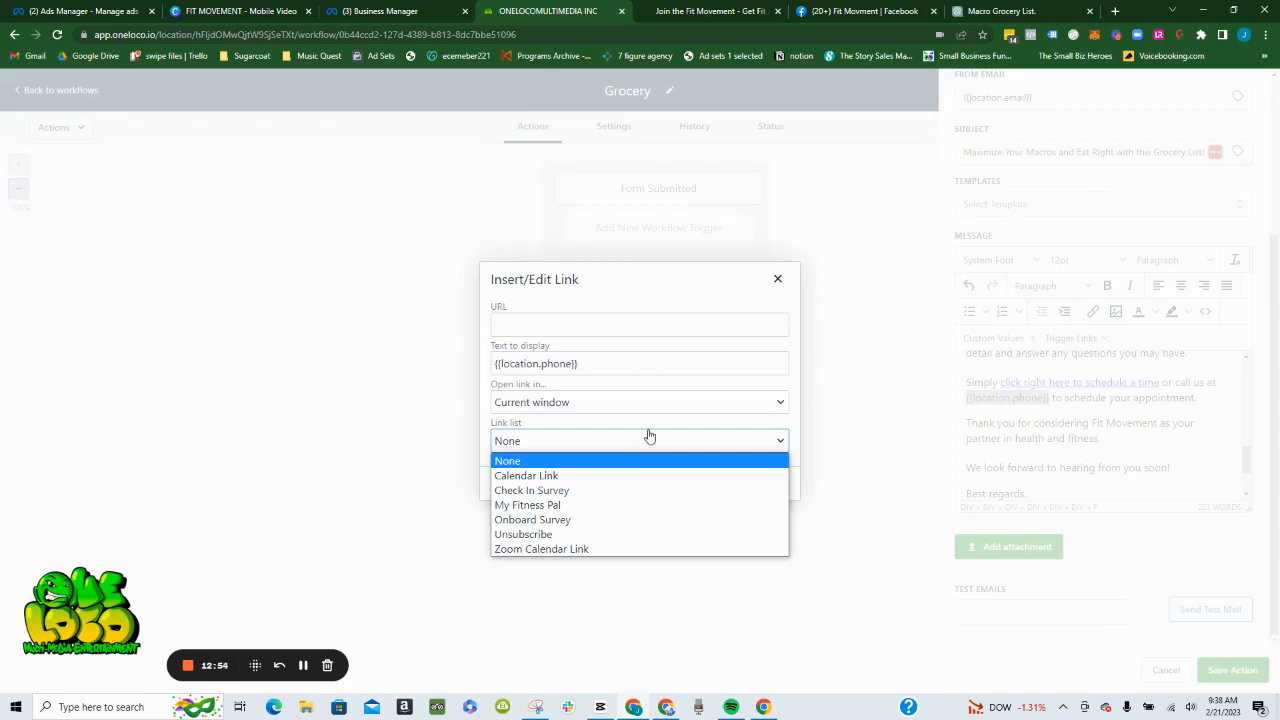
click(777, 279)
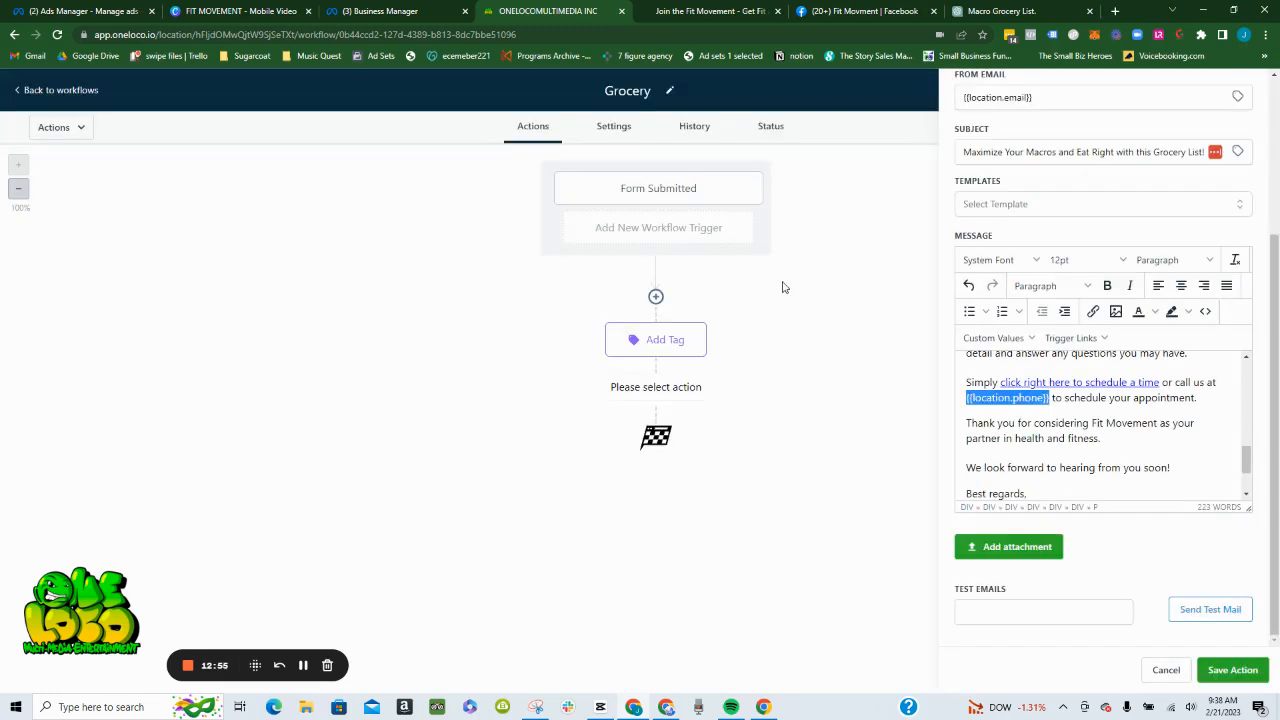
click(1093, 311)
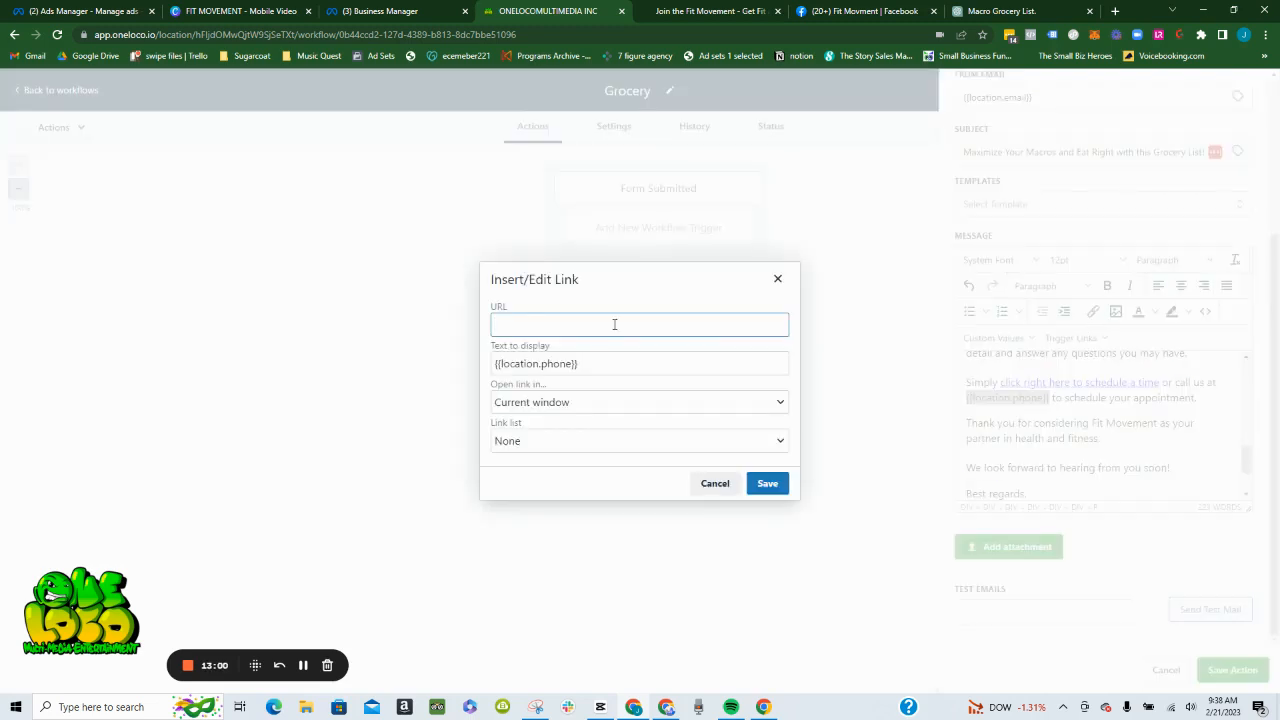
text(tel:)
click(778, 281)
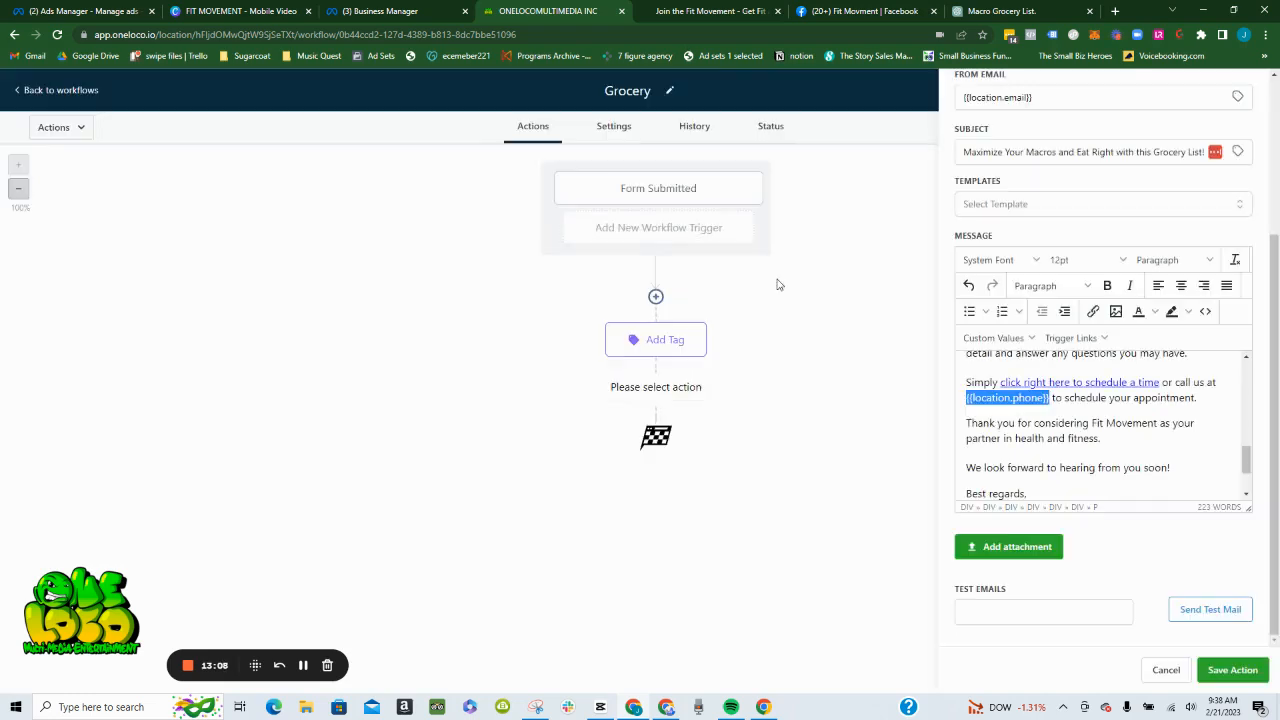
- Check the end of the email message, save the email action, and save the Grocery workflow
click(1117, 558)
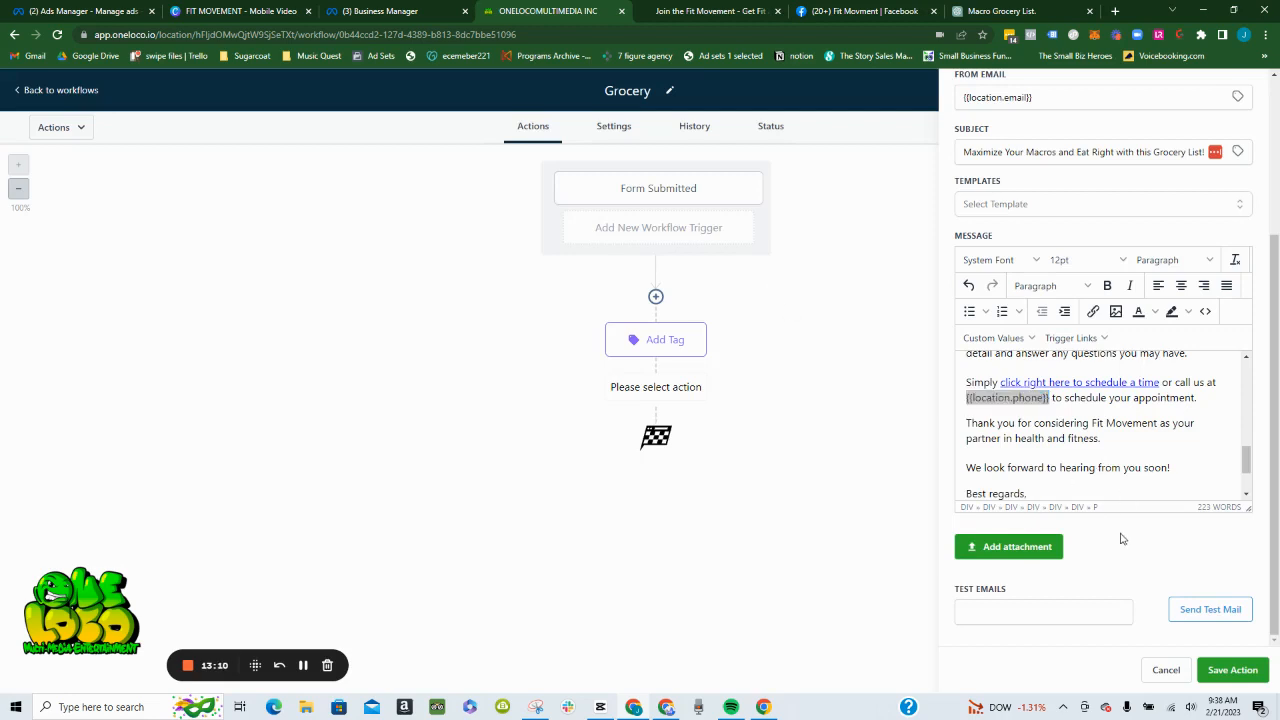
click(1166, 423)
scroll(1141, 445, down, 2)
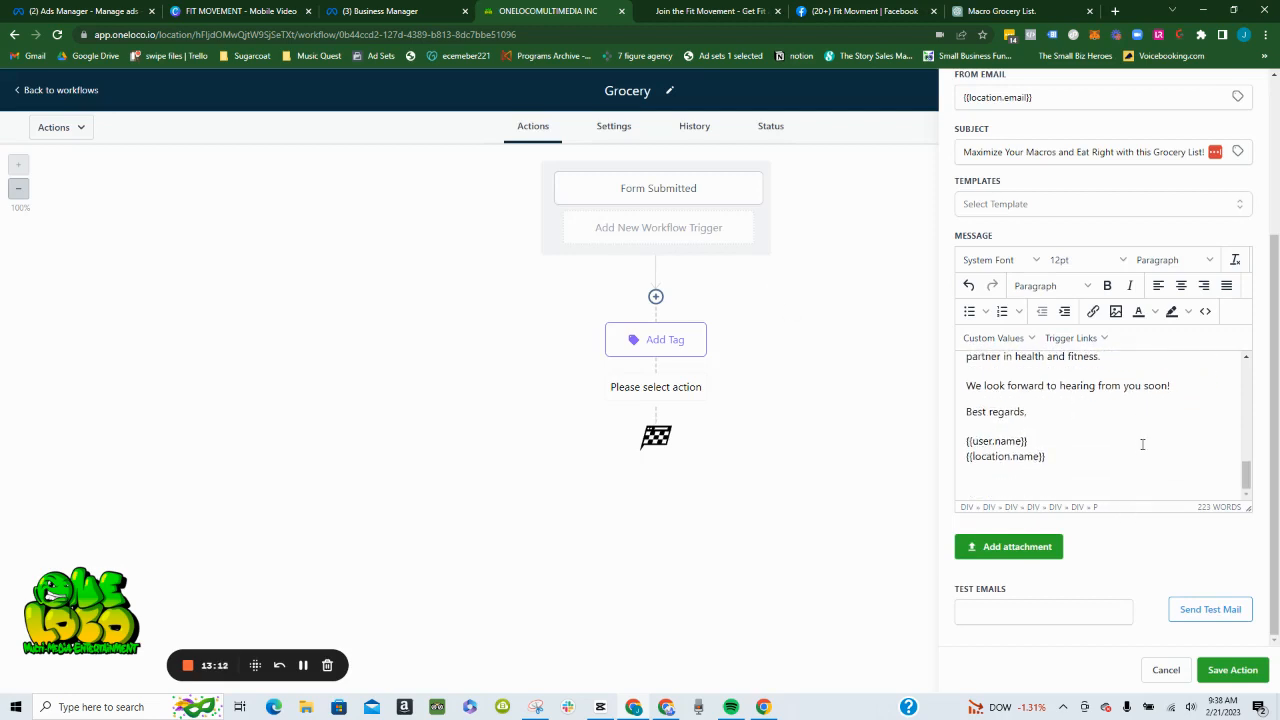
click(1226, 675)
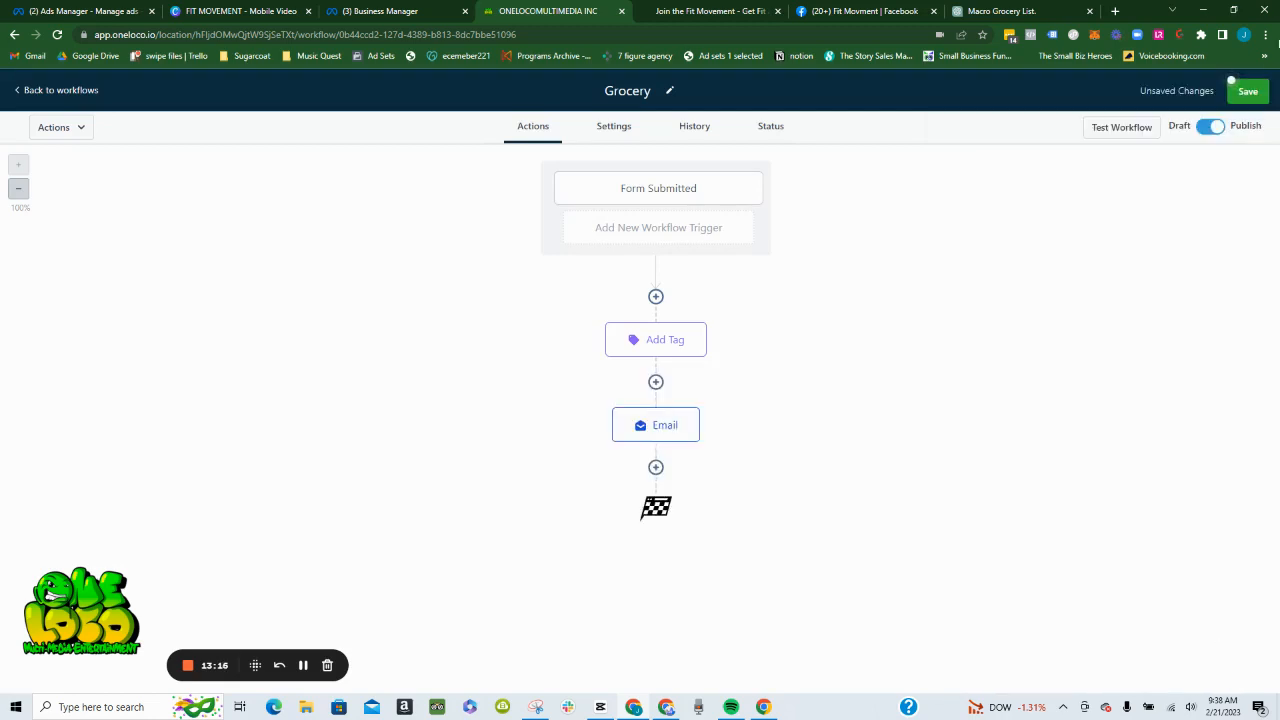
click(1247, 90)
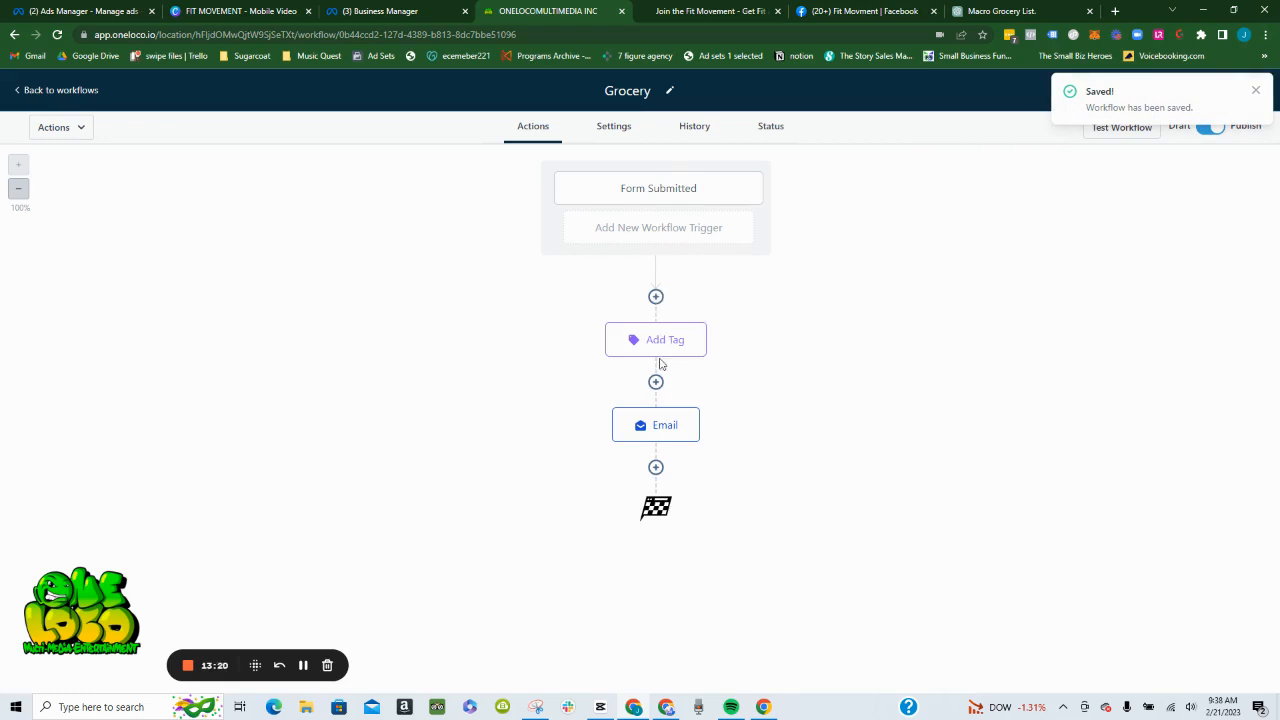
- Insert an Assign To User action between the Form Submitted trigger and the Add Tag action
click(655, 297)
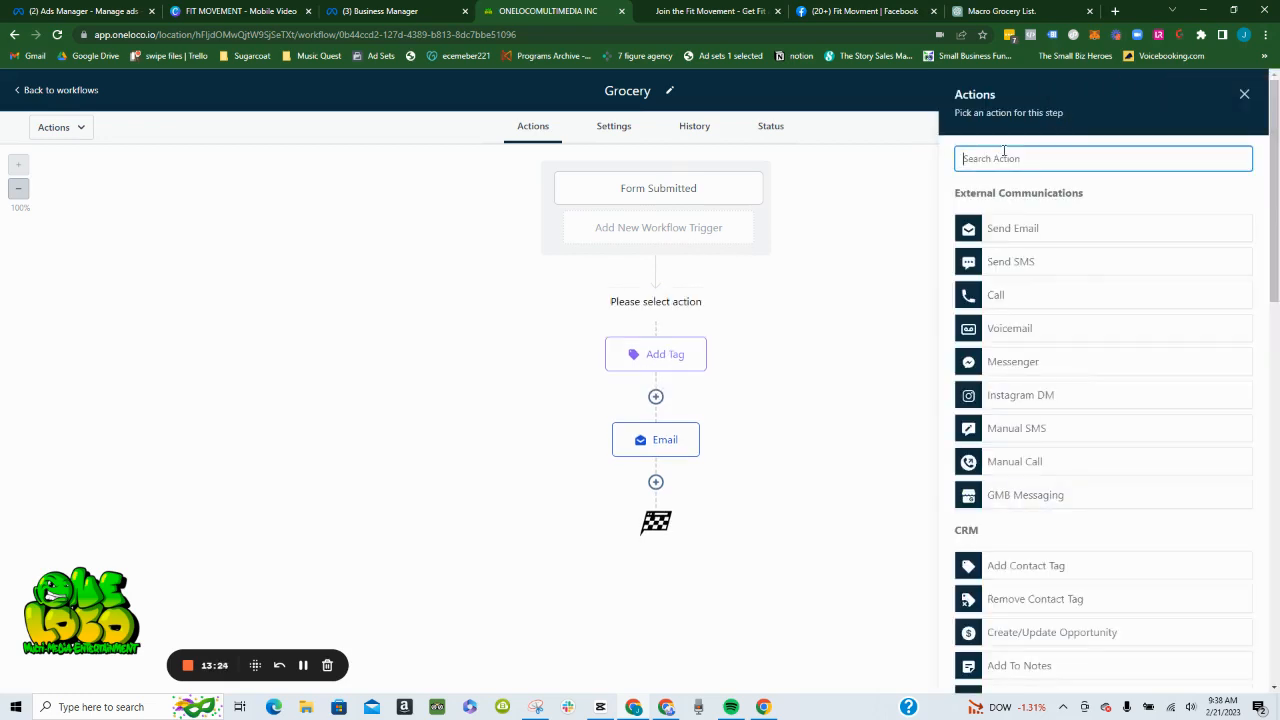
text(as)
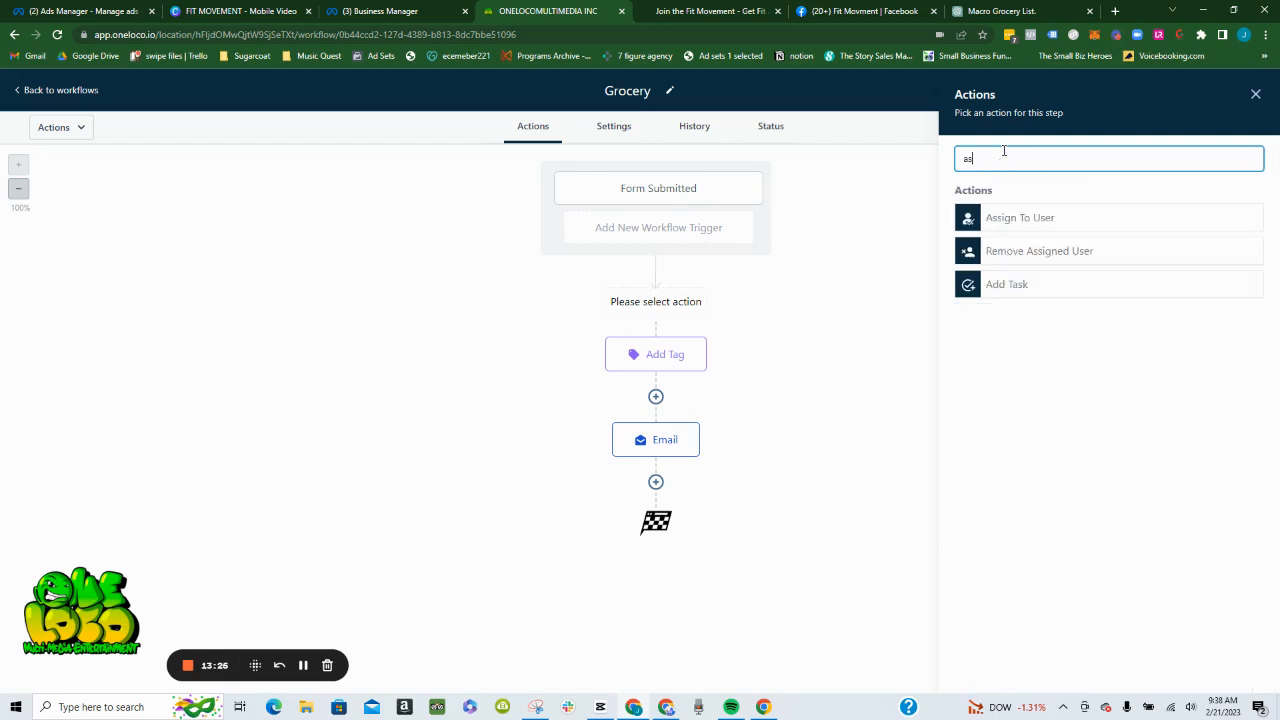
click(1032, 218)
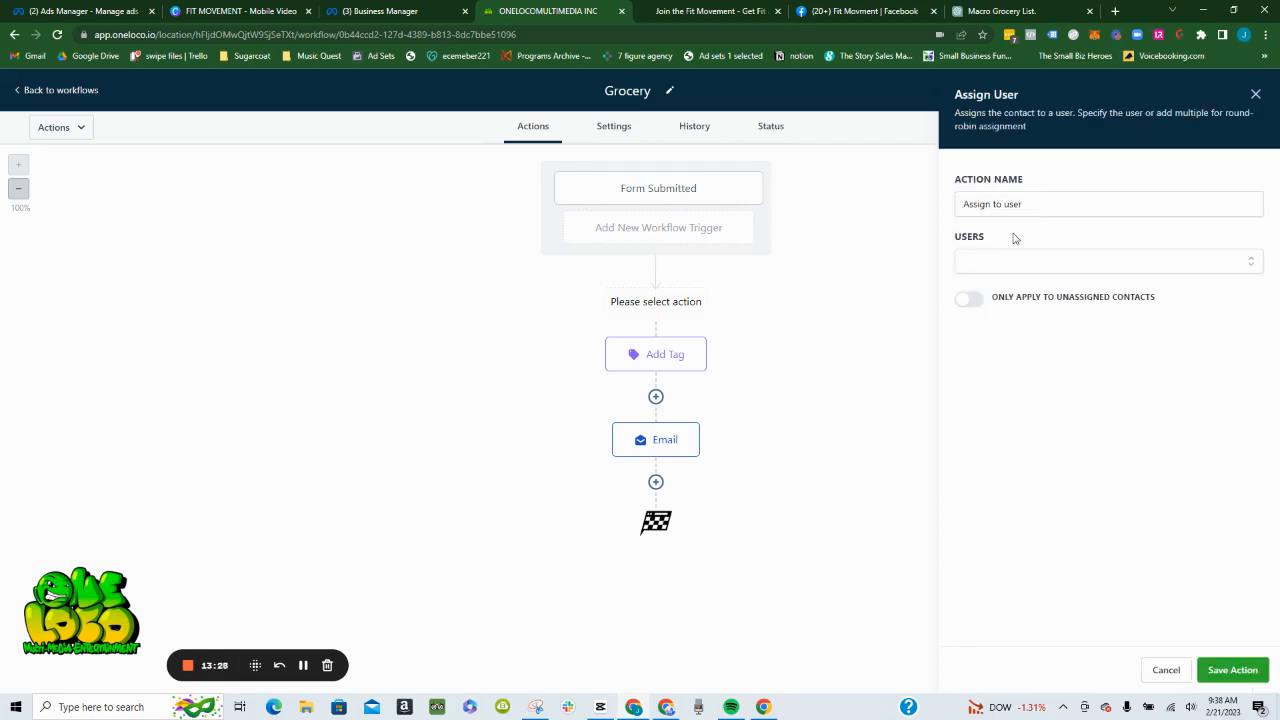
- Select both listed users for the assignment and apply it only to unassigned contacts
click(1007, 263)
click(969, 295)
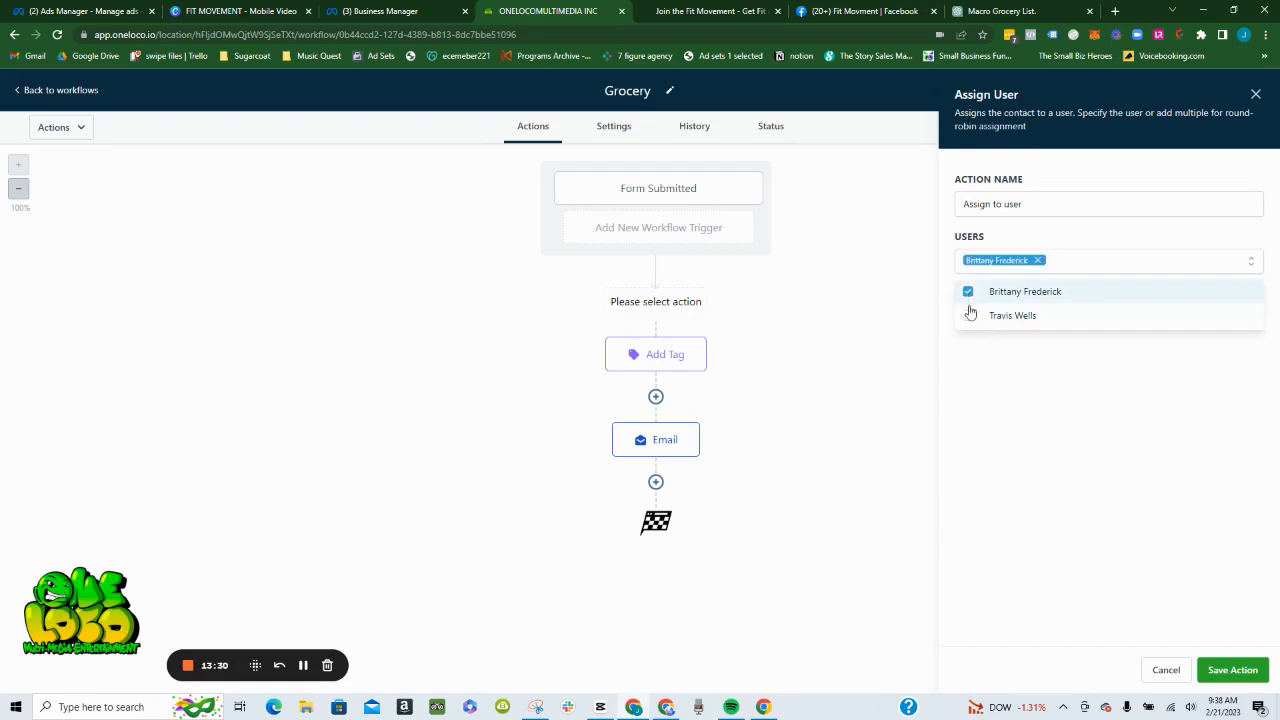
click(968, 319)
click(1104, 423)
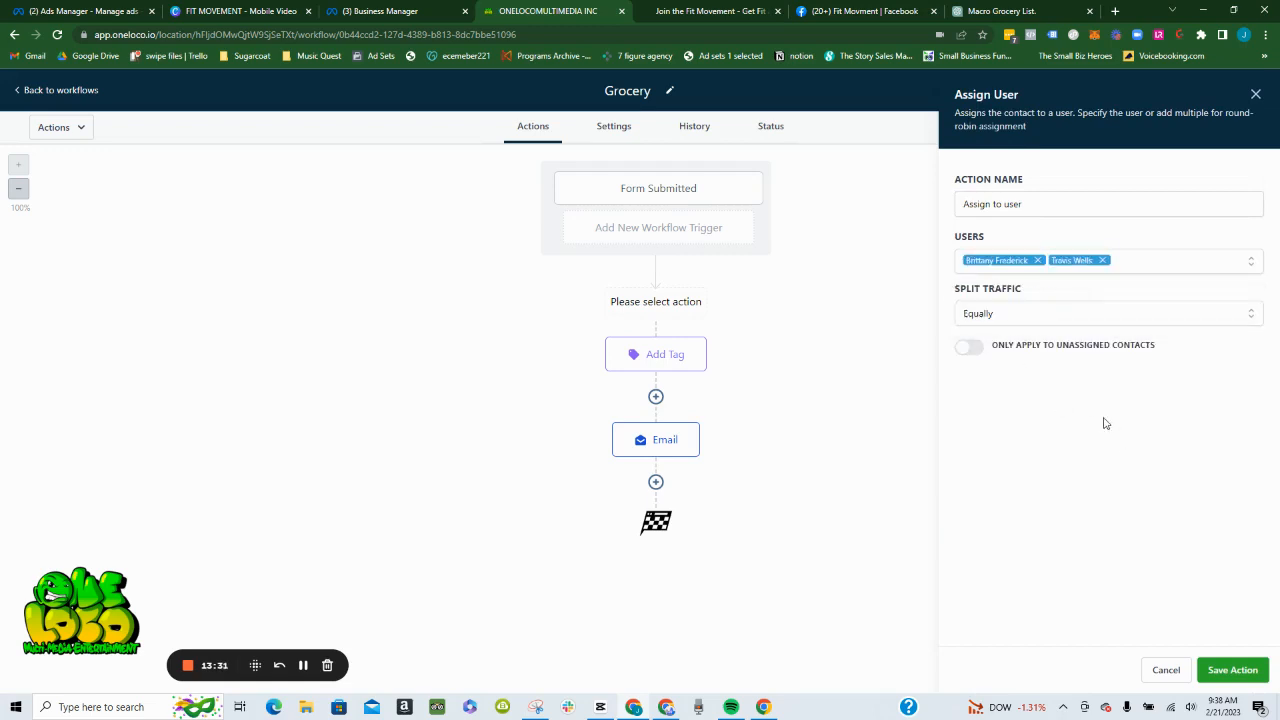
click(968, 347)
- Try the Unevenly traffic split for the assigned users and return it to Equally
click(1035, 317)
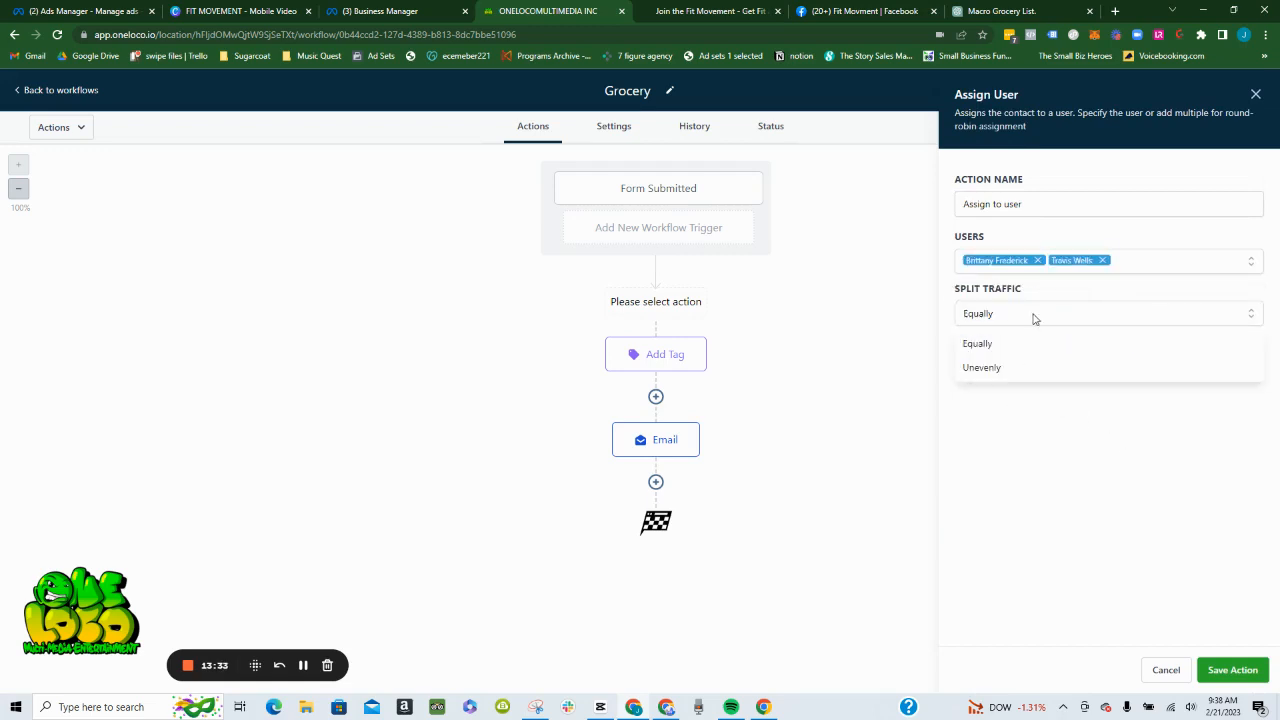
click(1007, 439)
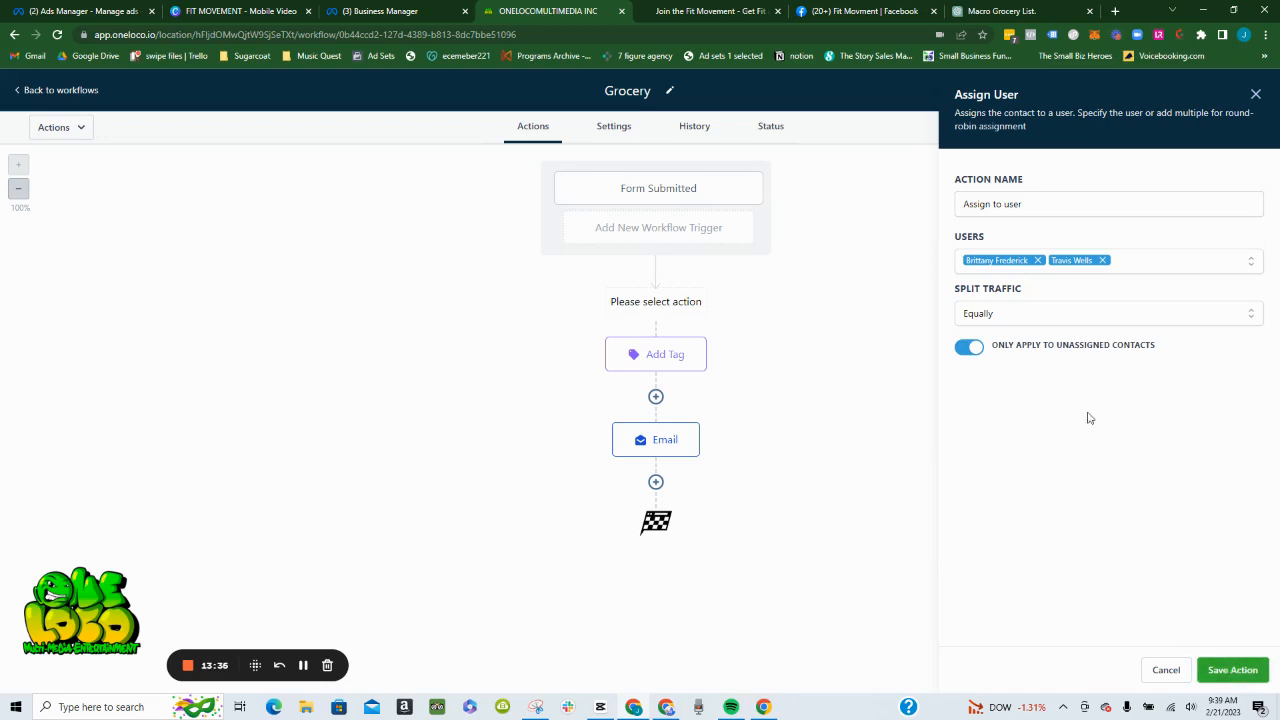
click(1078, 316)
click(1045, 371)
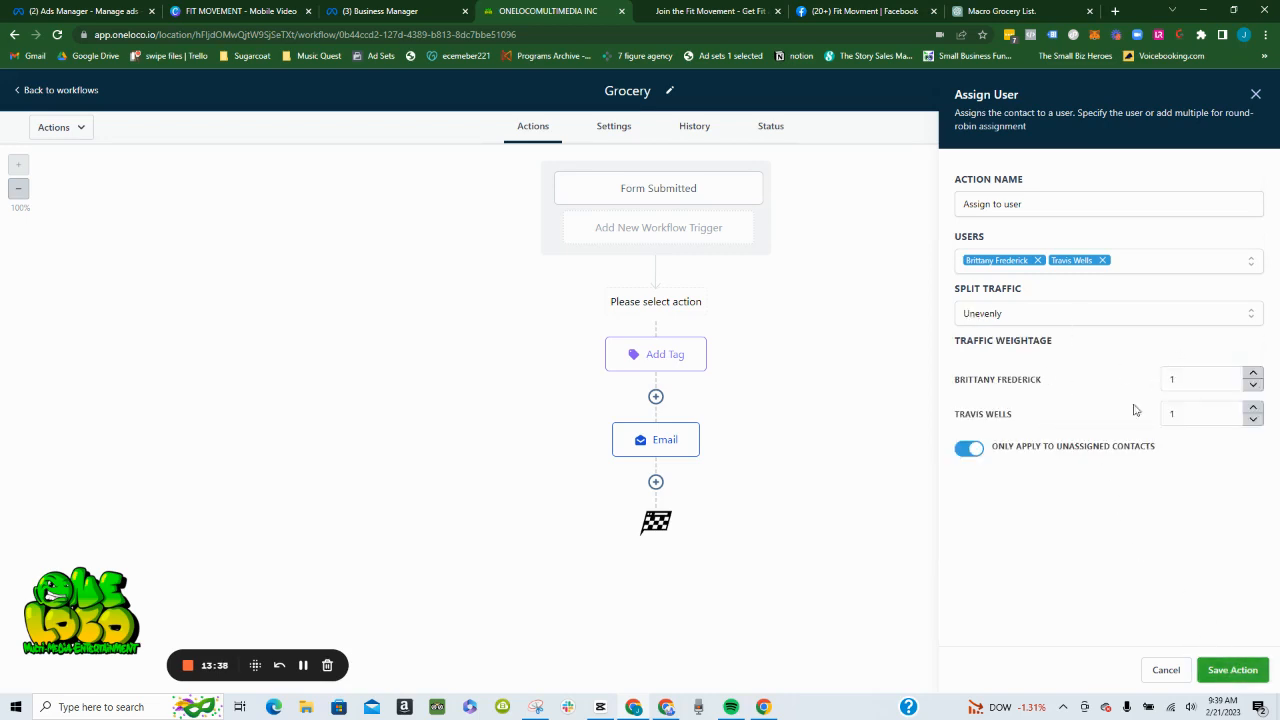
click(1063, 316)
click(1051, 350)
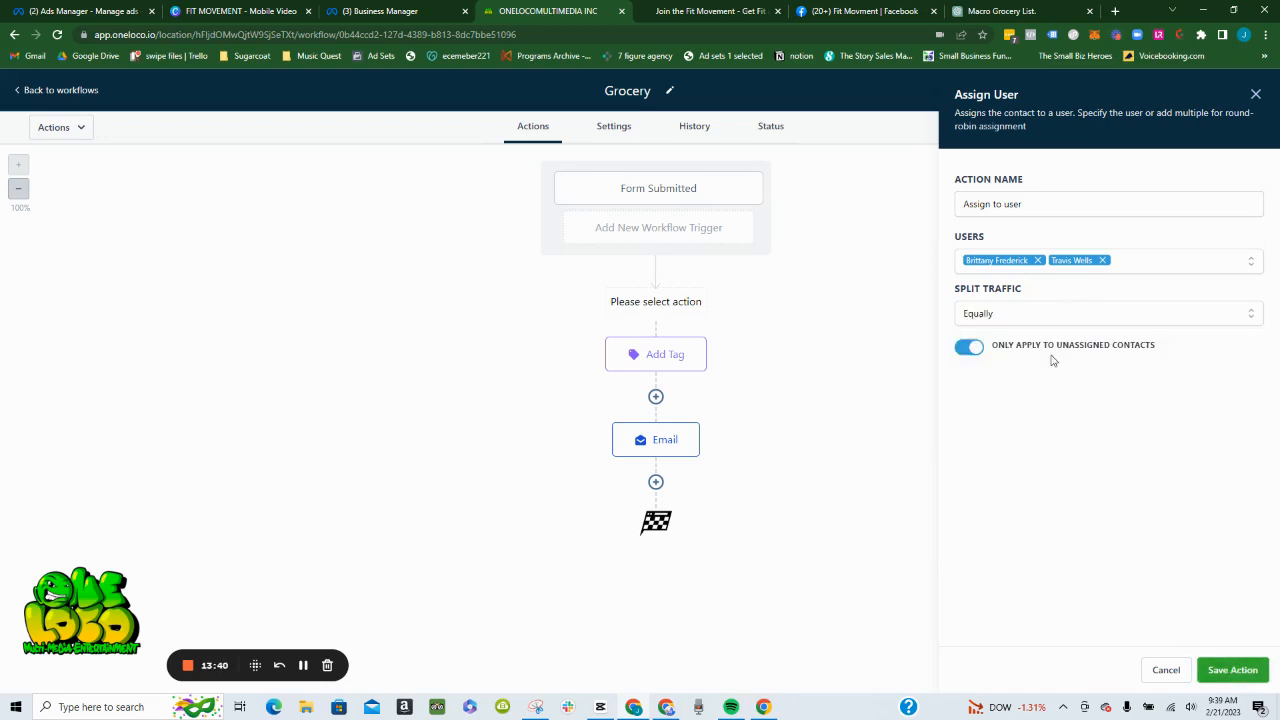
- Save the Assign To User action and the workflow, and dismiss the save notification
click(1234, 672)
click(1236, 95)
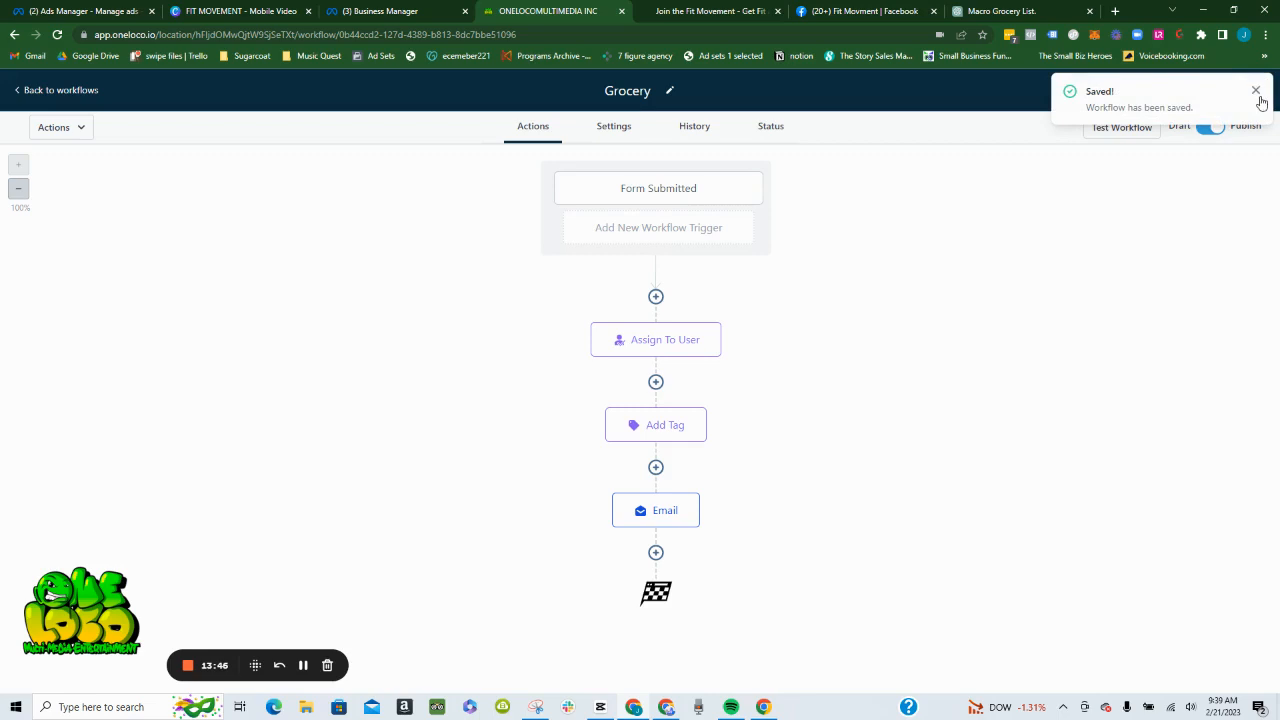
click(1256, 91)
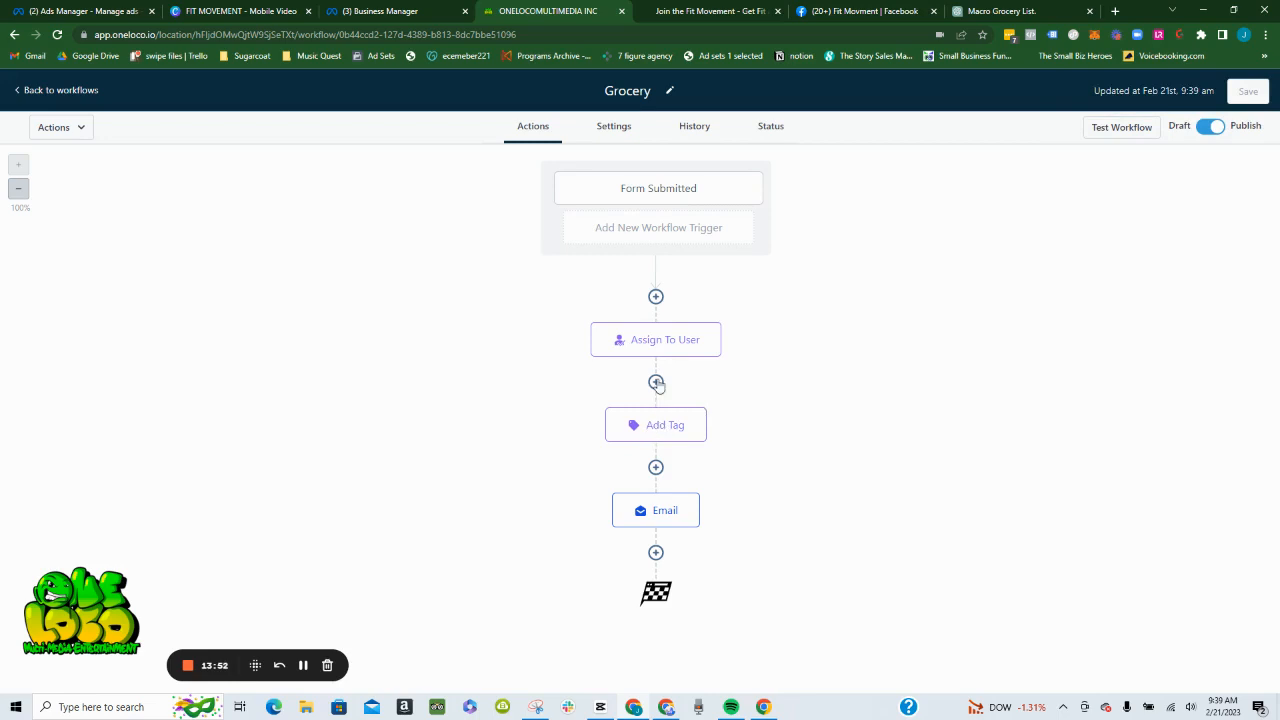
- Attach the "Vegan Food Quick Reference Guide" PDF from the Fit Movment folder to the Email action
click(671, 521)
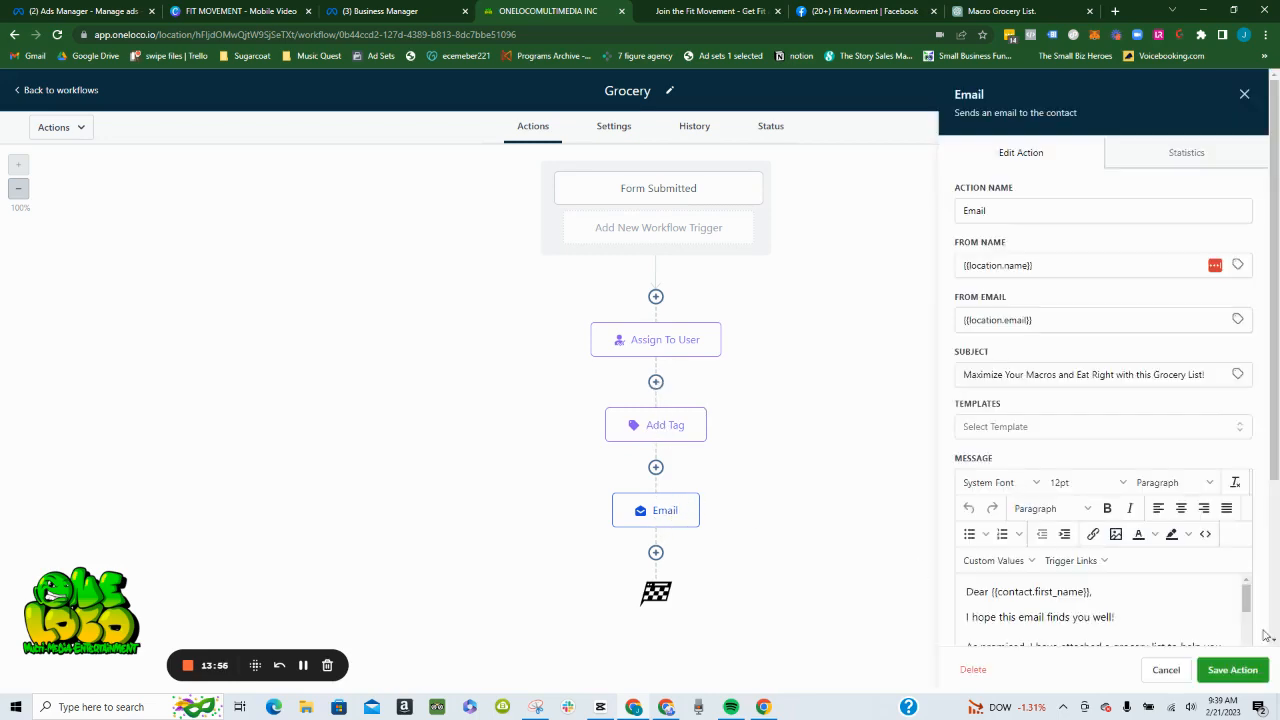
scroll(1136, 568, down, 3)
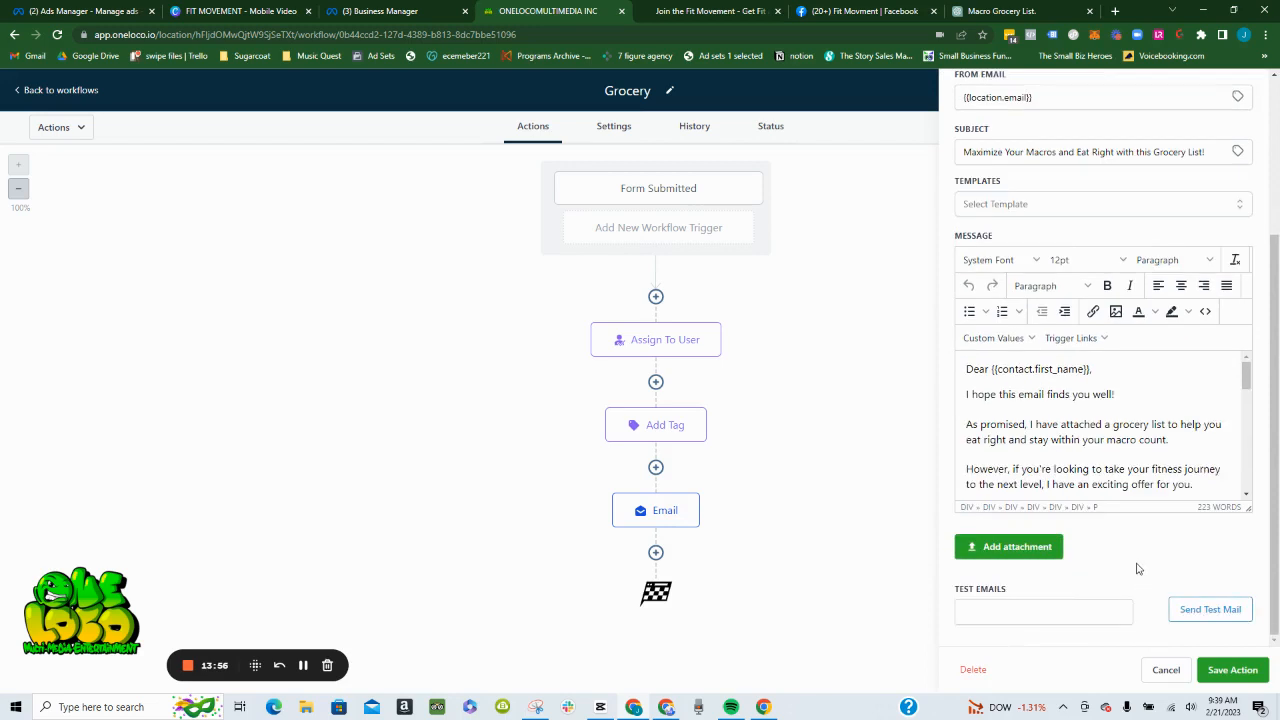
click(997, 547)
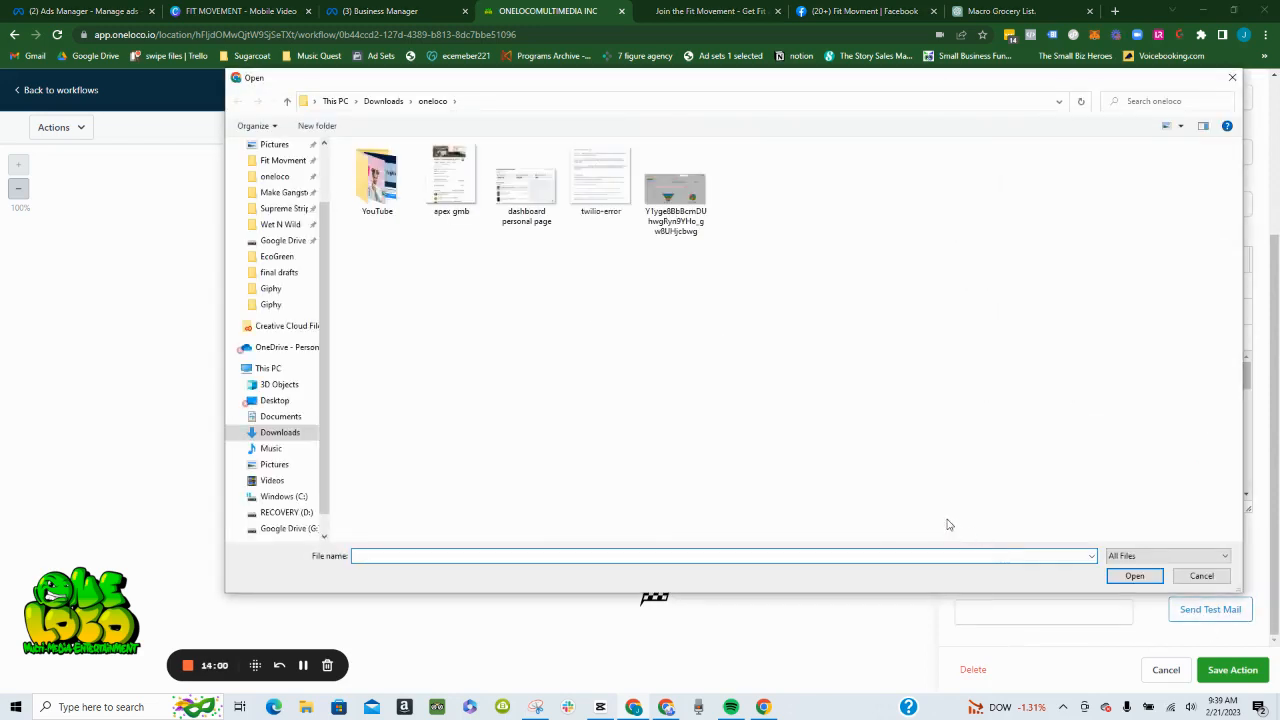
scroll(268, 228, up, 2)
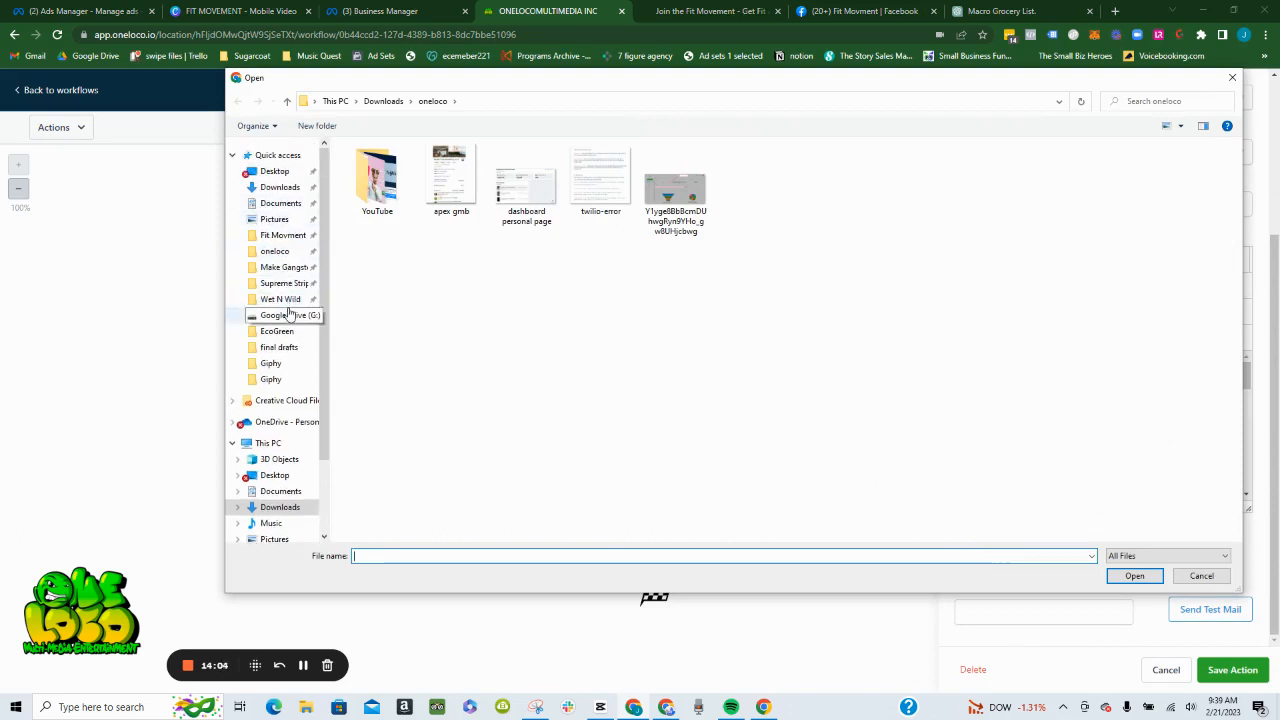
click(282, 237)
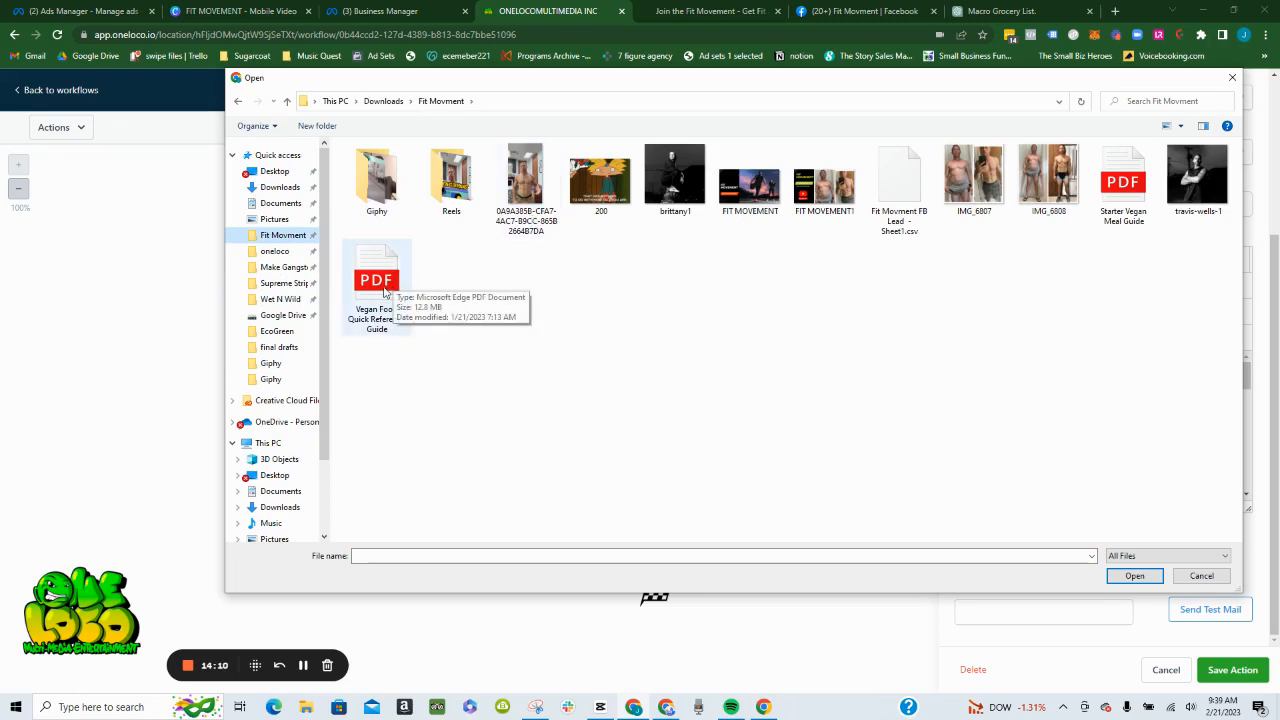
double_click(384, 290)
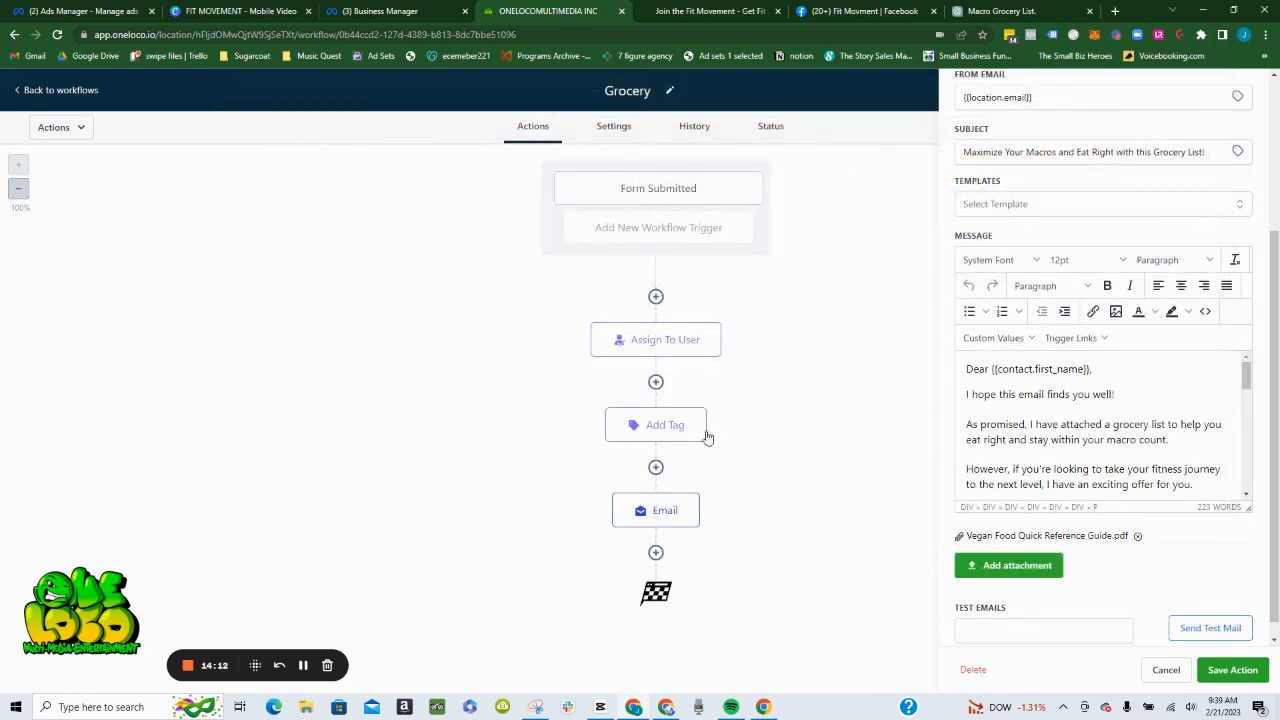
- Attach the "Starter Vegan Meal Guide" PDF to the email as well and save the action
click(1005, 566)
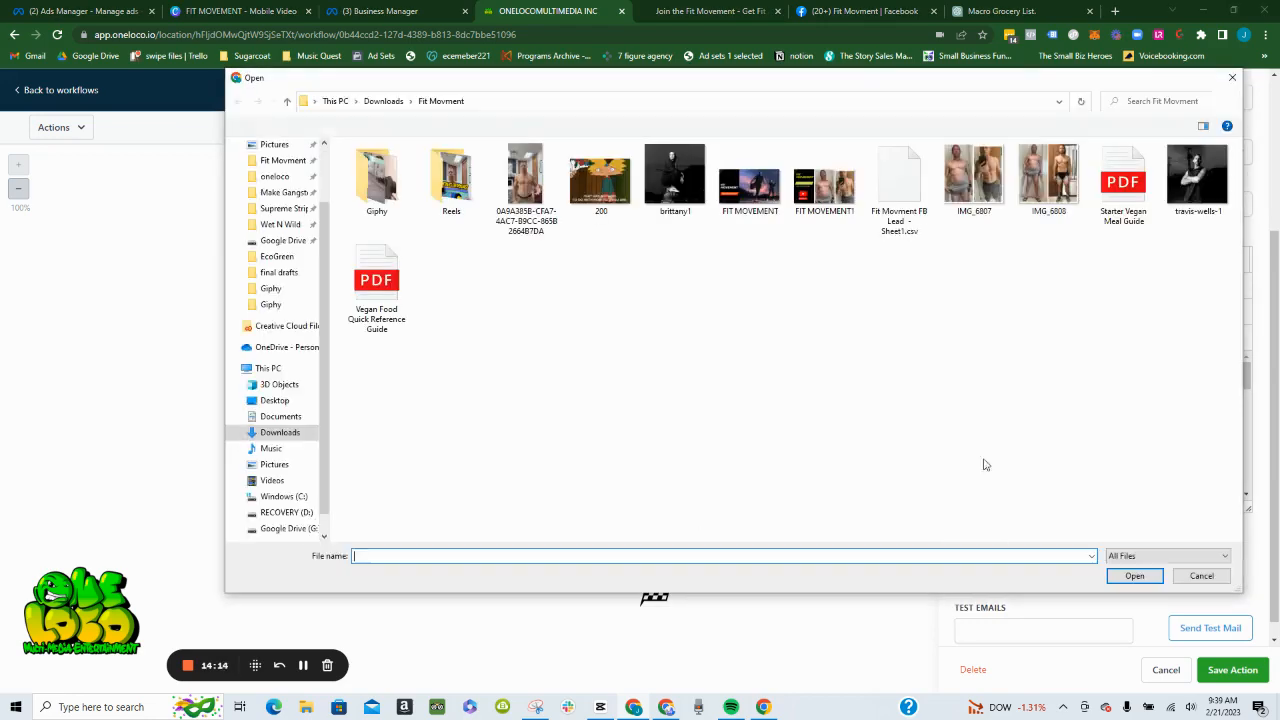
click(1125, 190)
double_click(1128, 193)
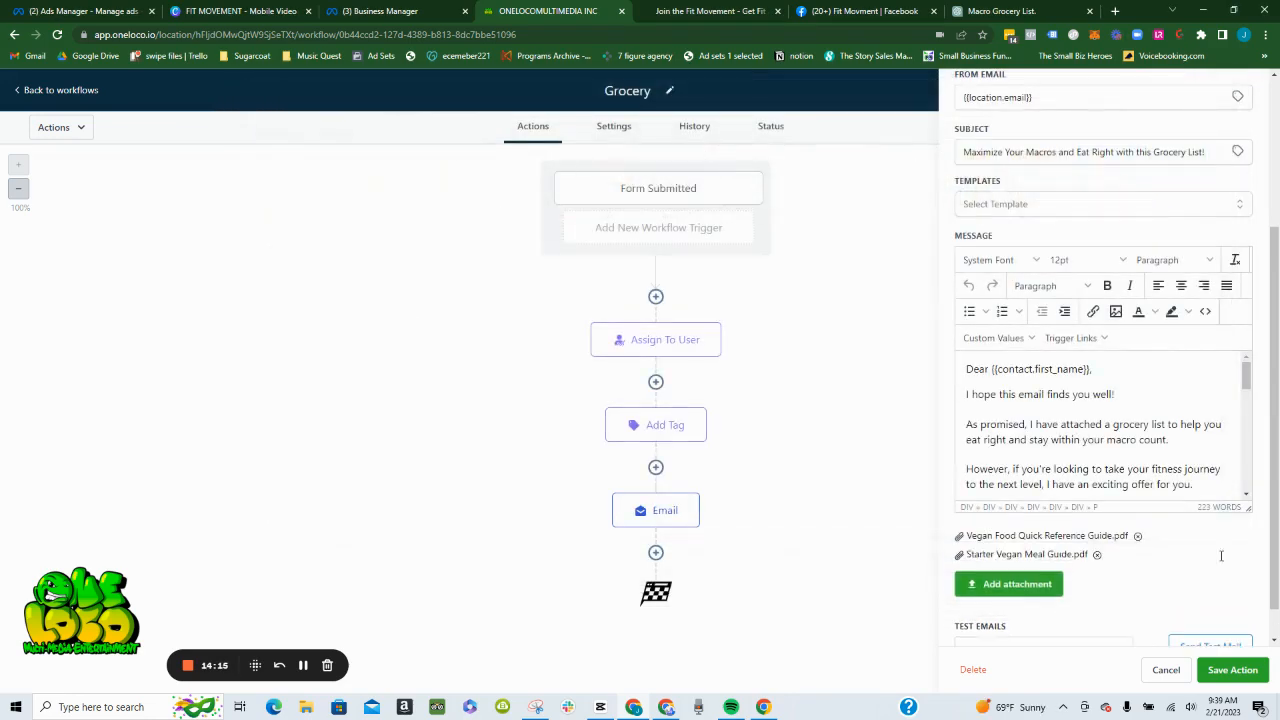
click(1245, 672)
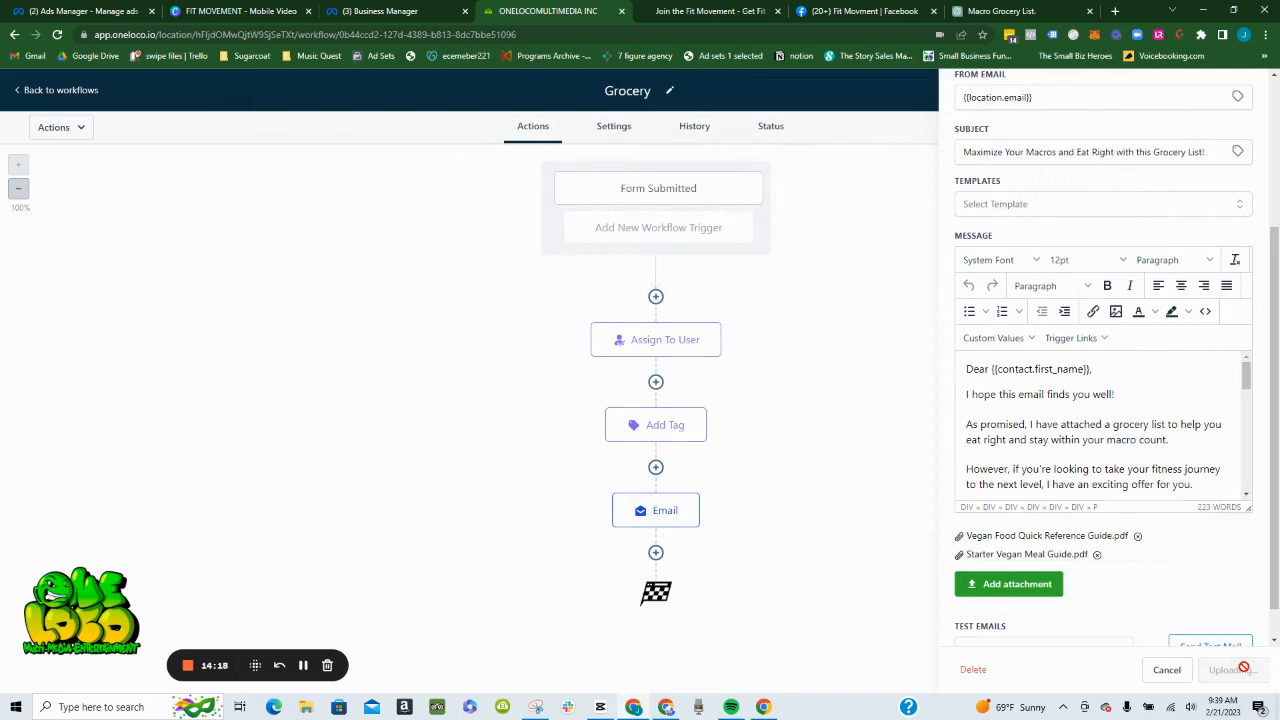
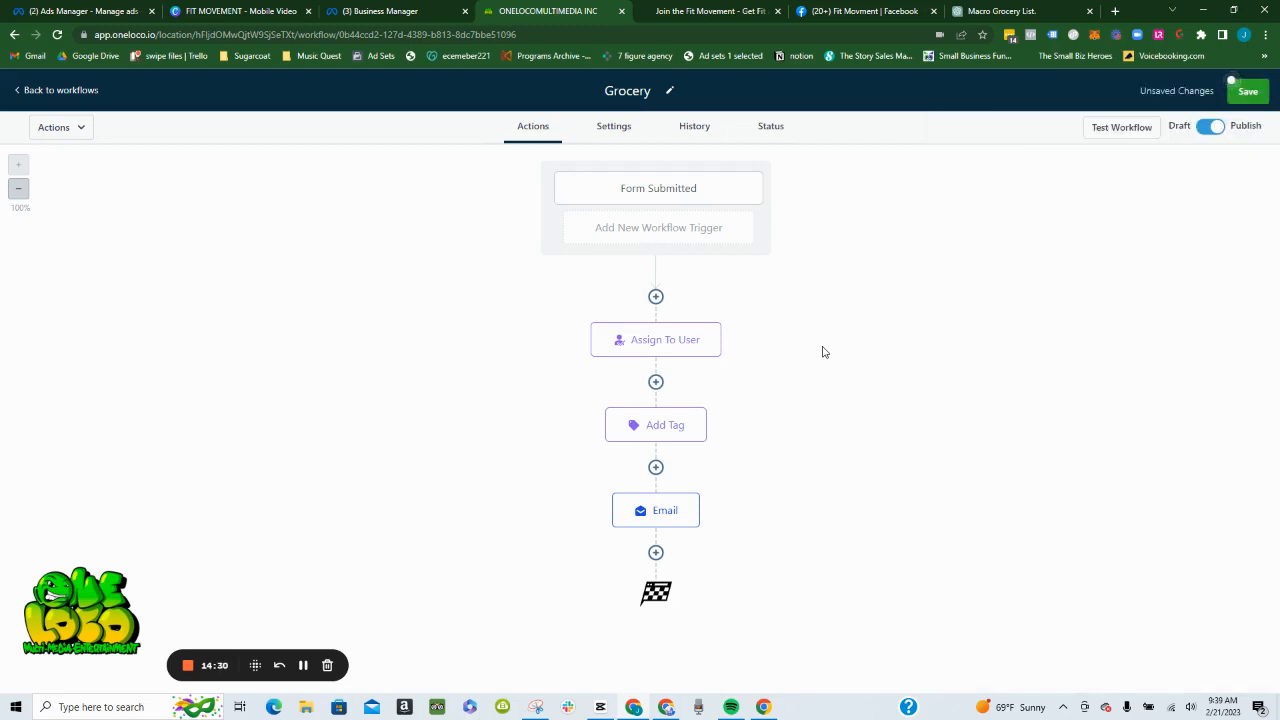
- Save the workflow and add a Facebook - Add To Custom Audience action after the Email action
click(1249, 91)
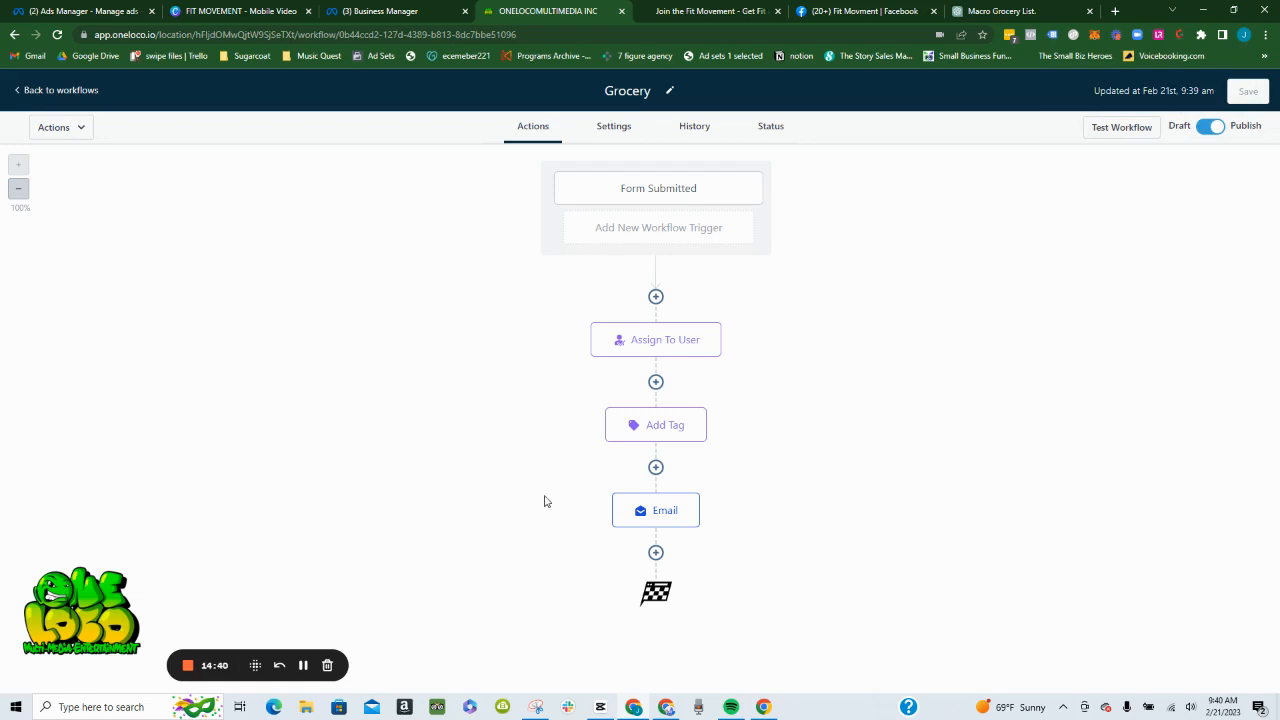
click(655, 553)
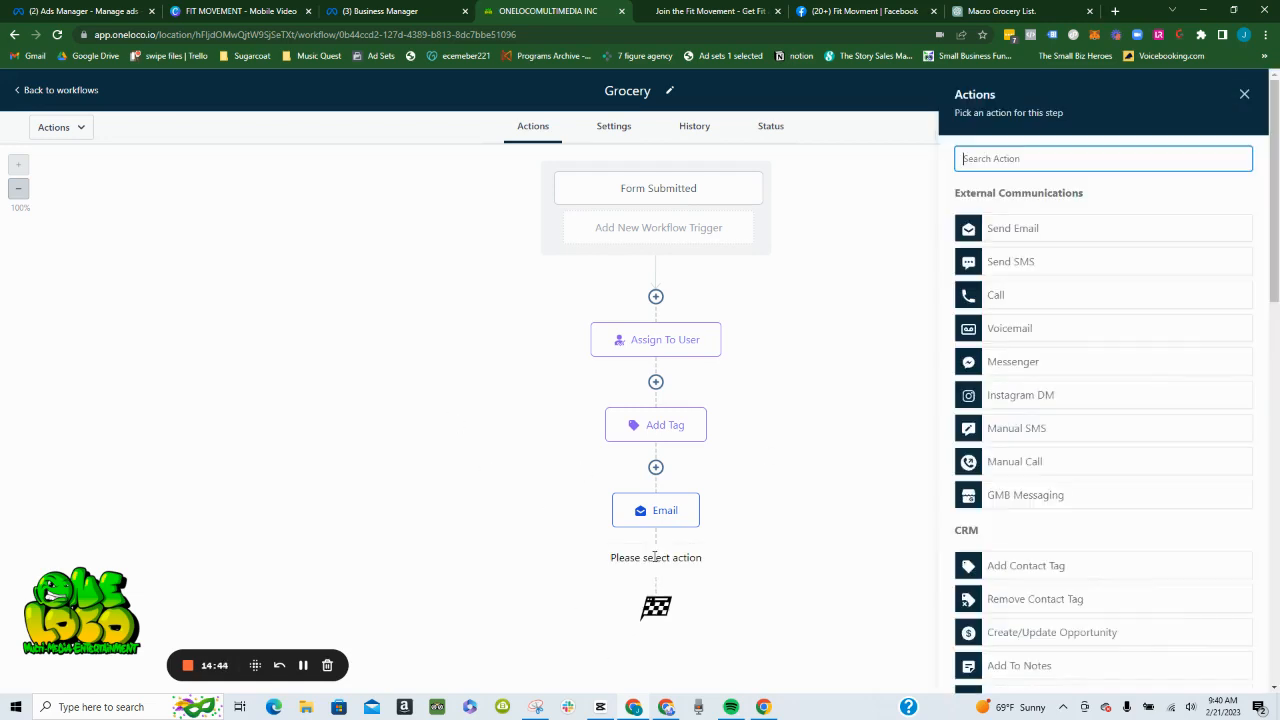
text(add)
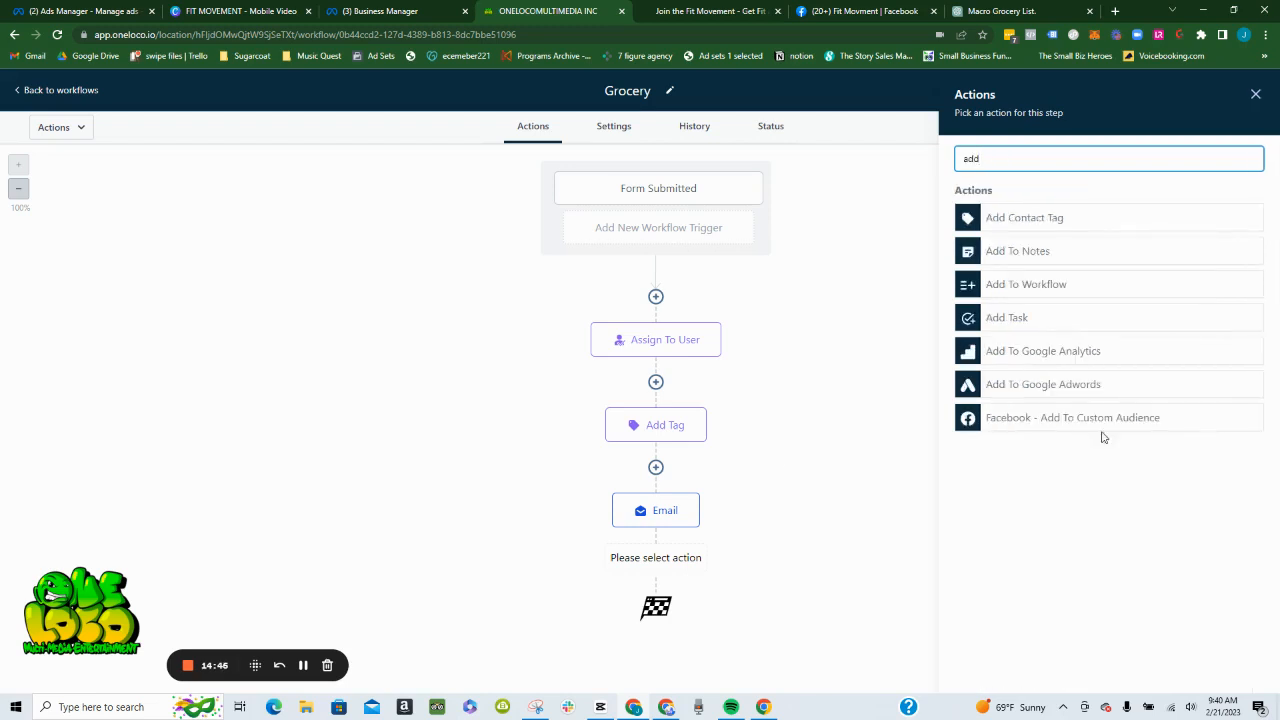
click(1066, 428)
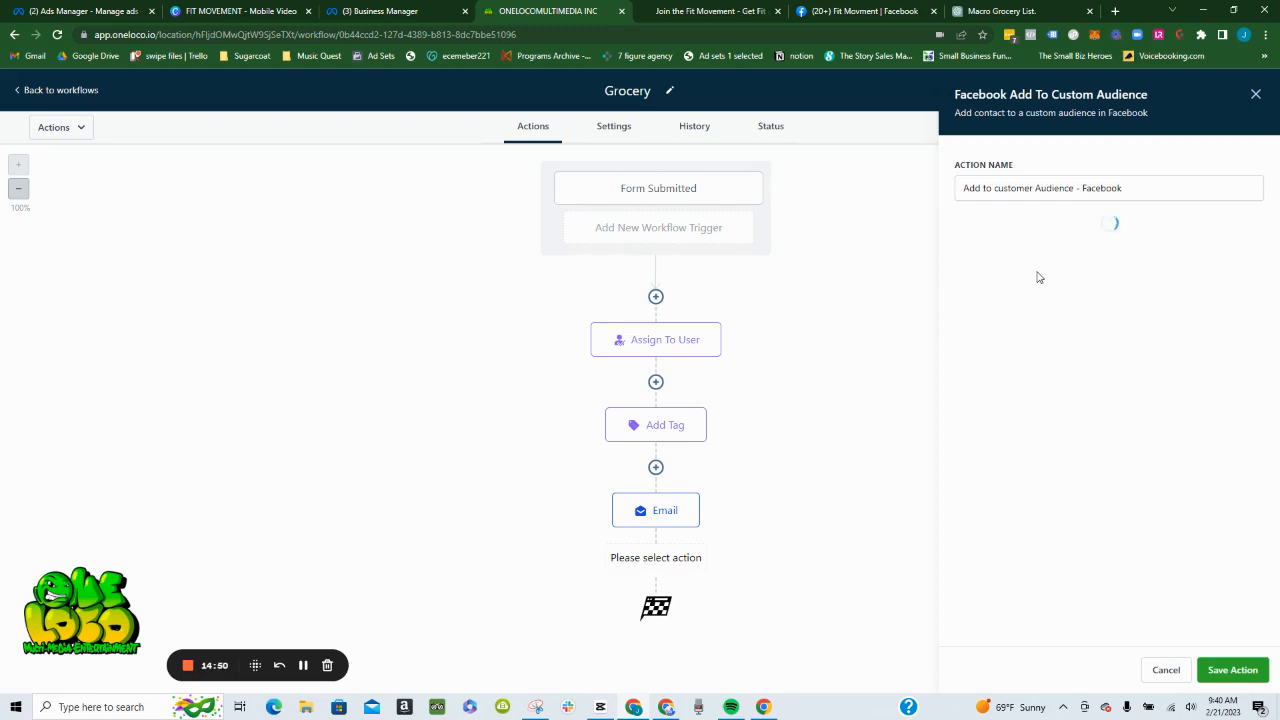
- Set the Facebook account to Fit Movment LLC and the customer audience to "Fit Movment FB Lead - Sheet1.csv"
click(1072, 250)
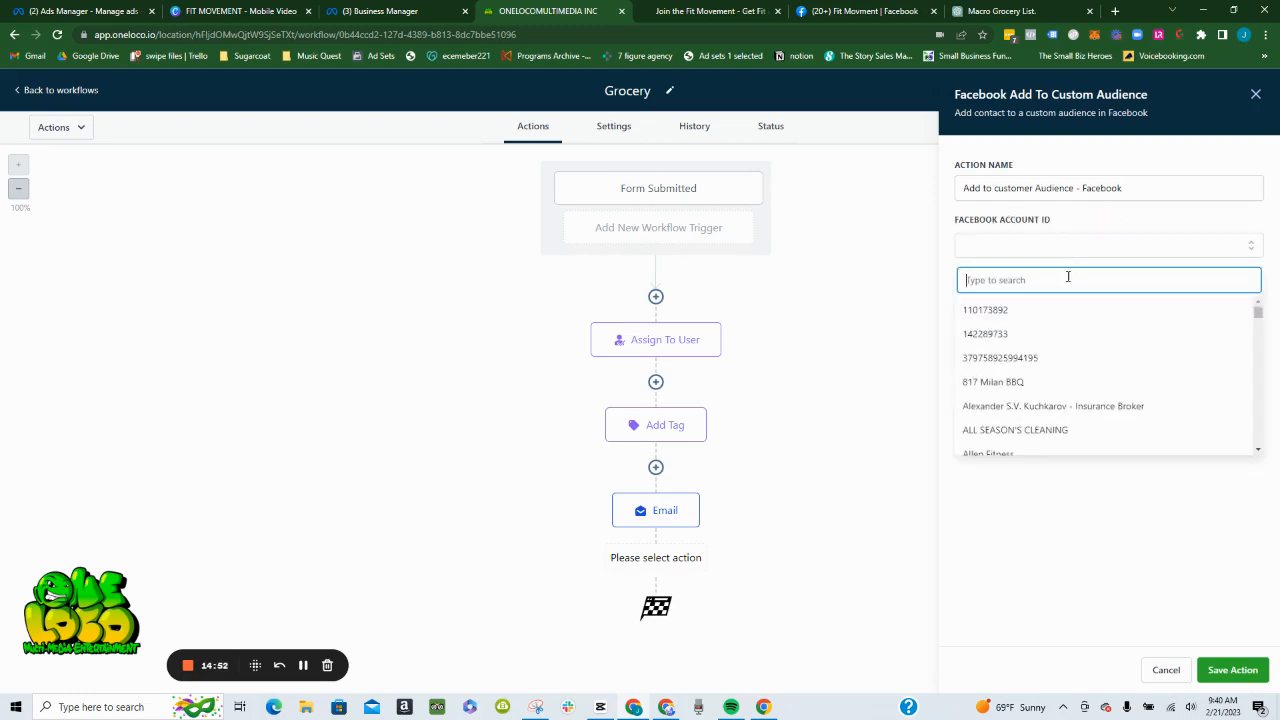
scroll(1054, 336, down, 3)
scroll(1055, 337, down, 5)
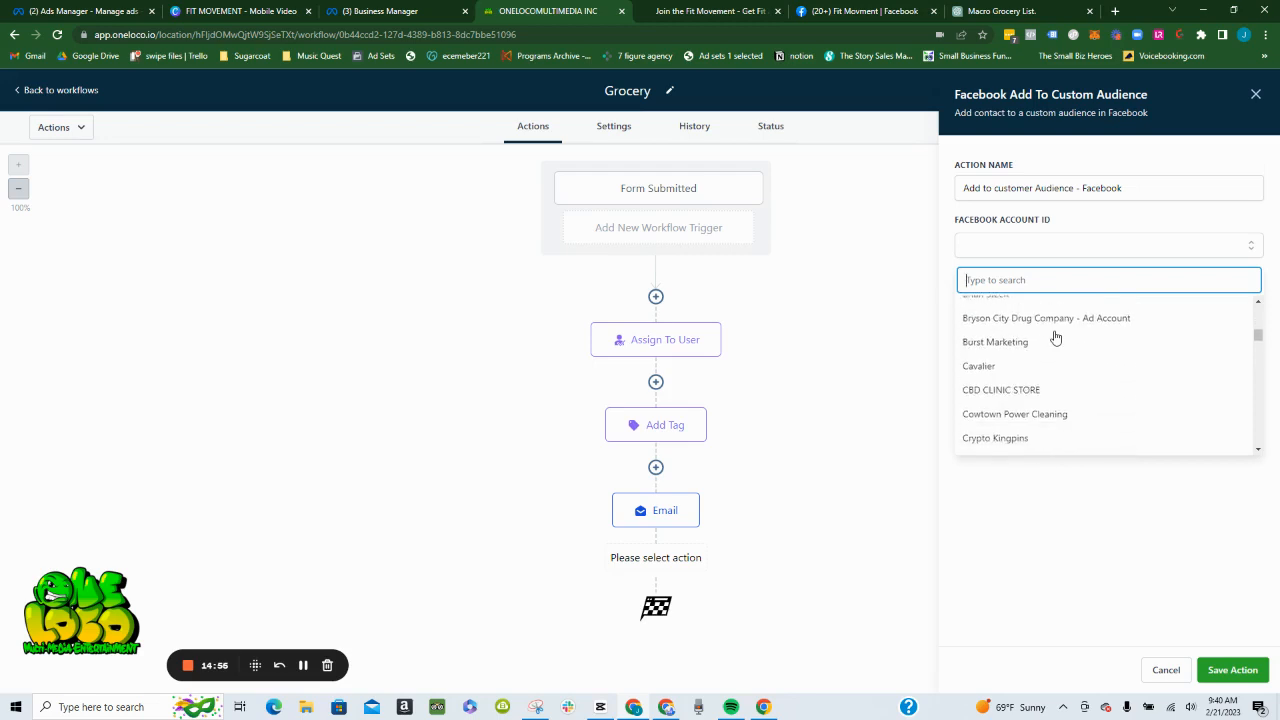
scroll(1055, 337, down, 5)
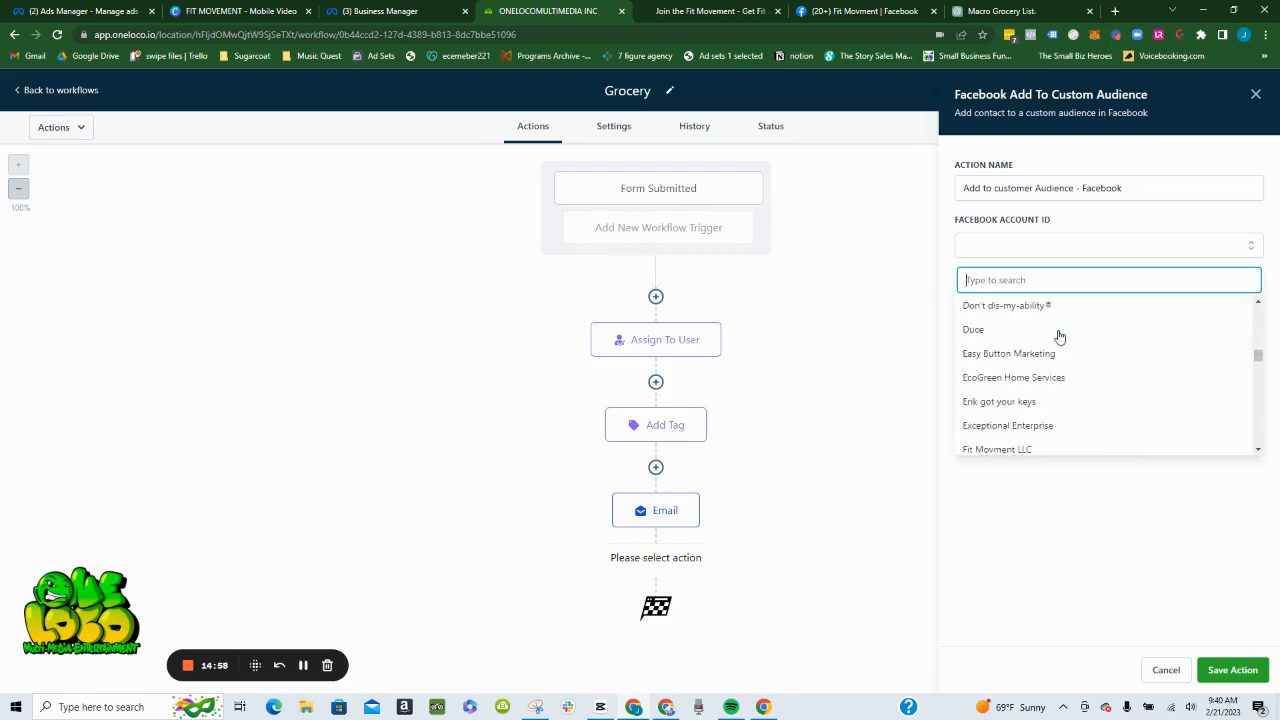
scroll(1057, 335, down, 2)
click(1052, 333)
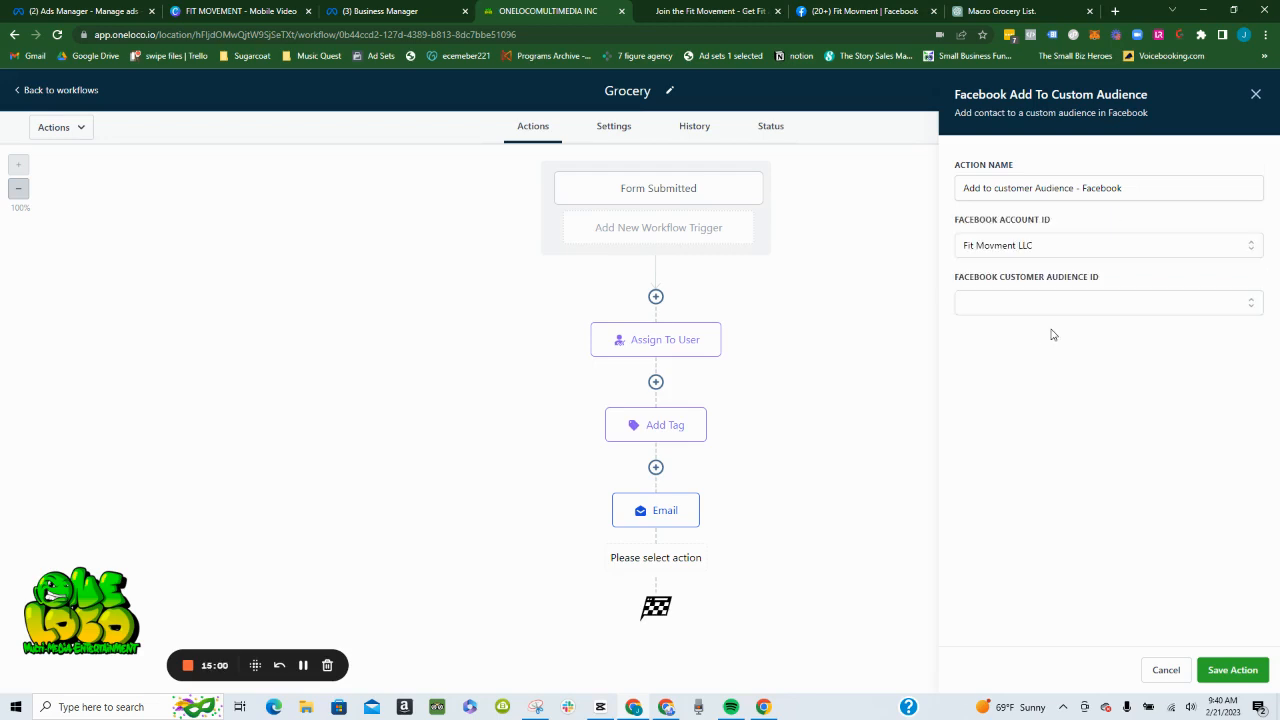
click(1064, 308)
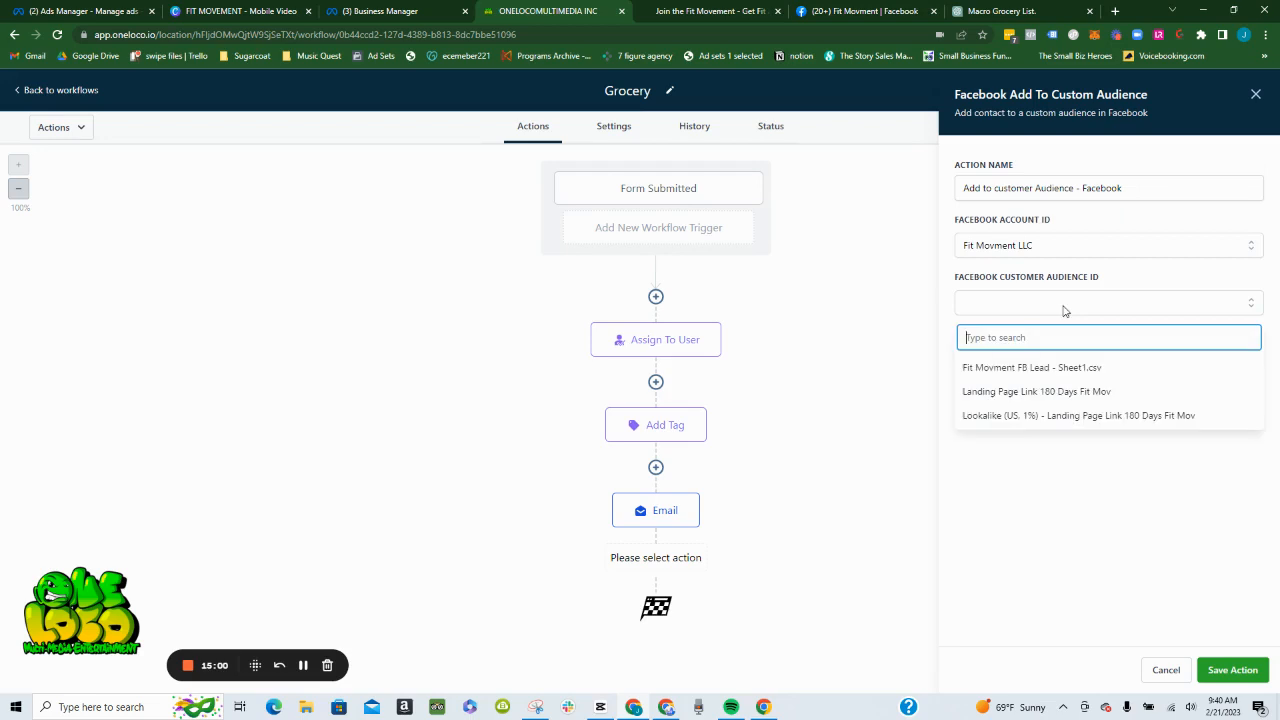
click(1070, 370)
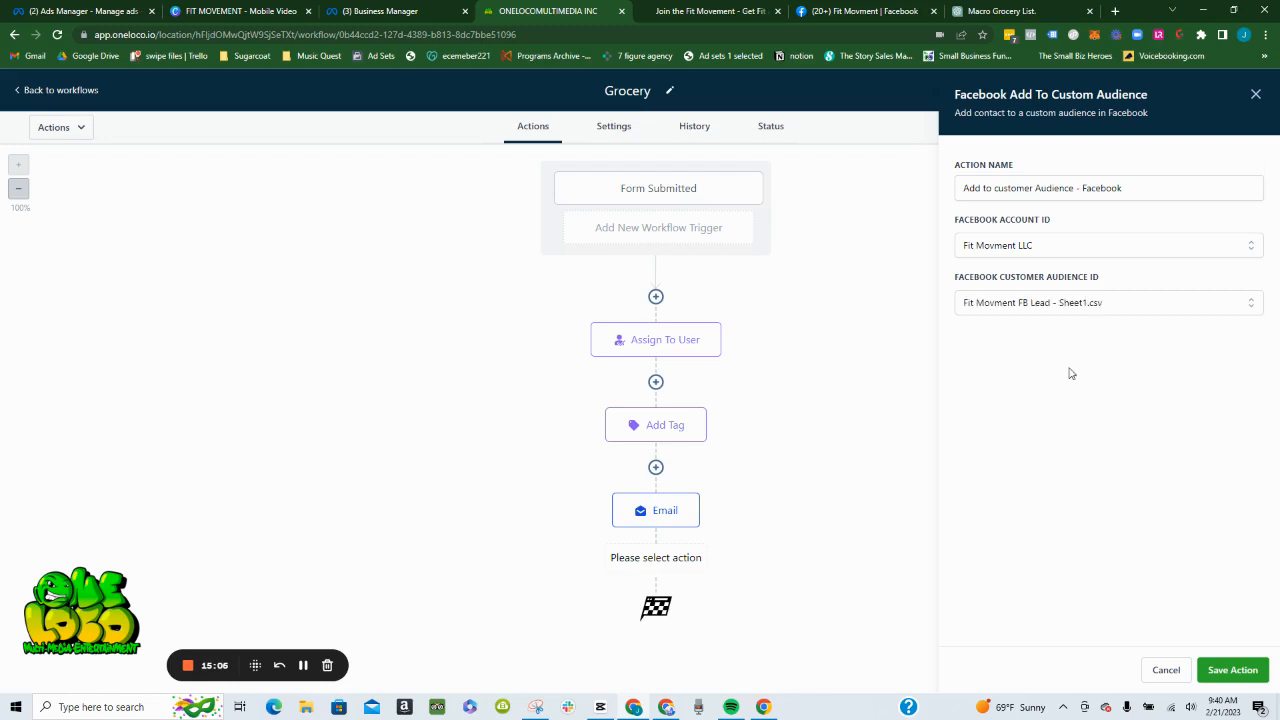
- Save the Facebook custom audience action and the workflow, and dismiss the save notification
click(1238, 669)
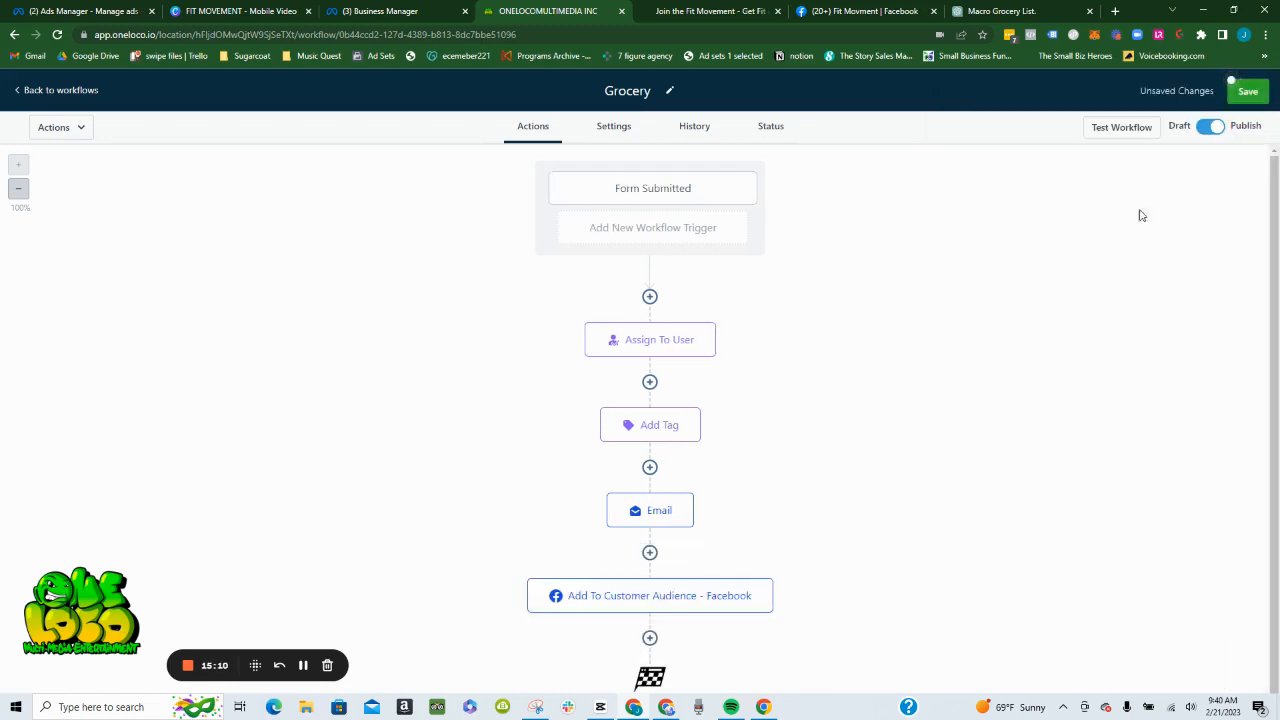
click(1246, 91)
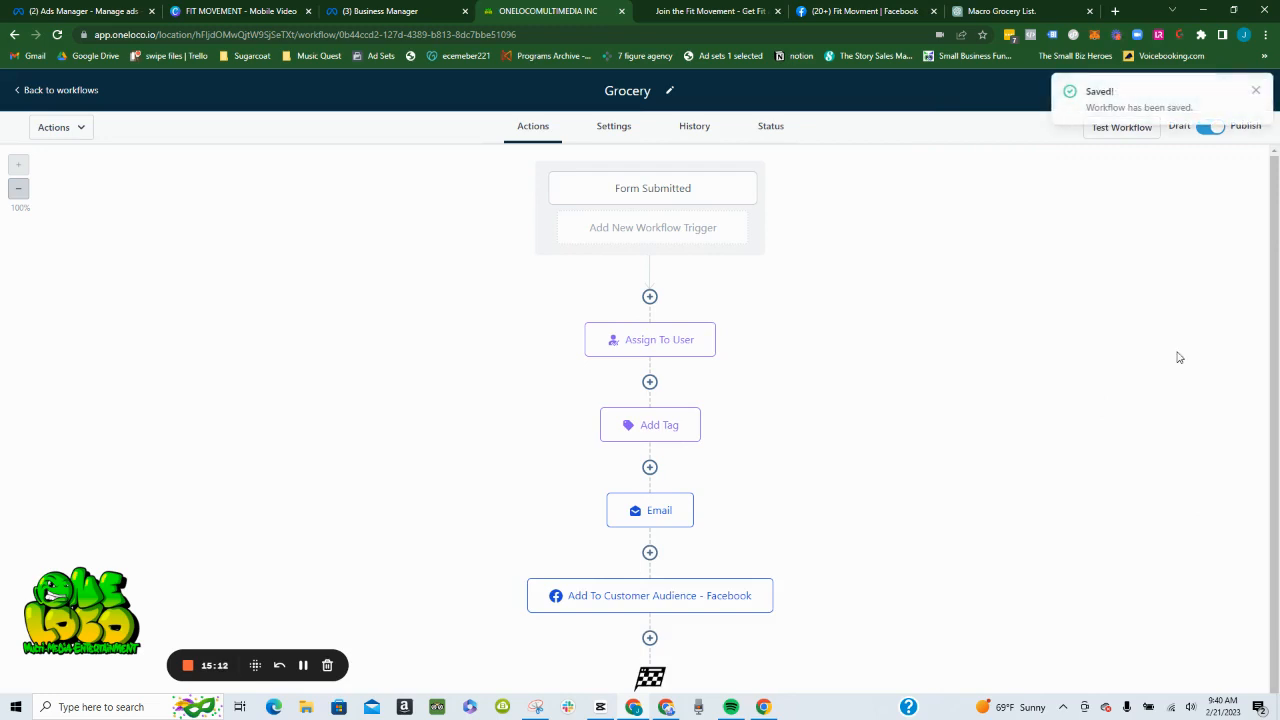
click(1256, 91)
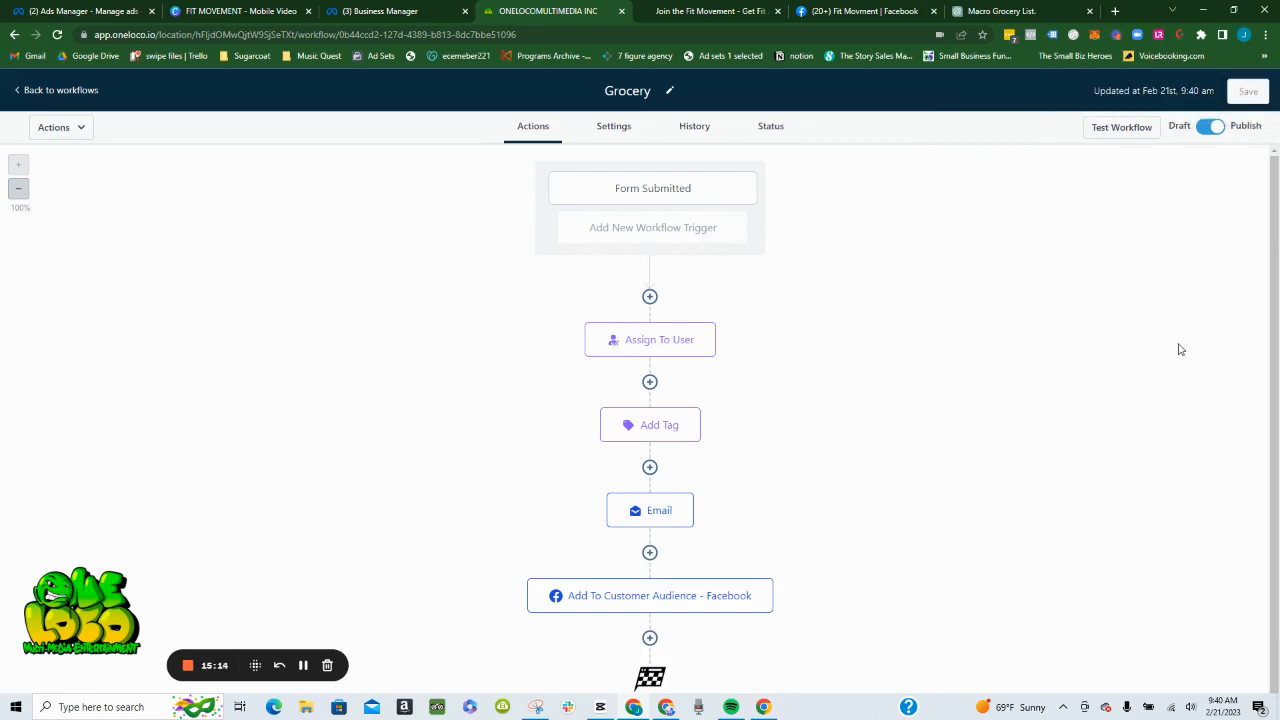
- Add a Facebook - Conversion API action after the Add To Customer Audience - Facebook action
scroll(1125, 361, down, 1)
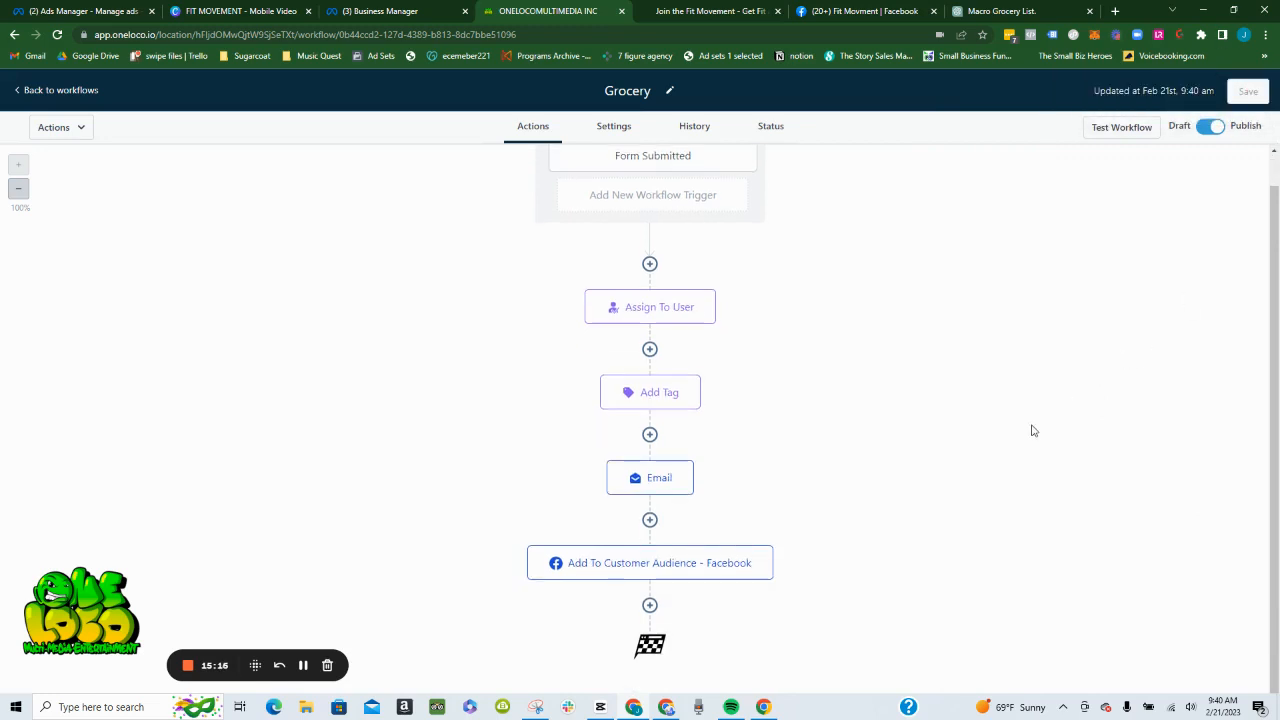
click(649, 605)
text(fac)
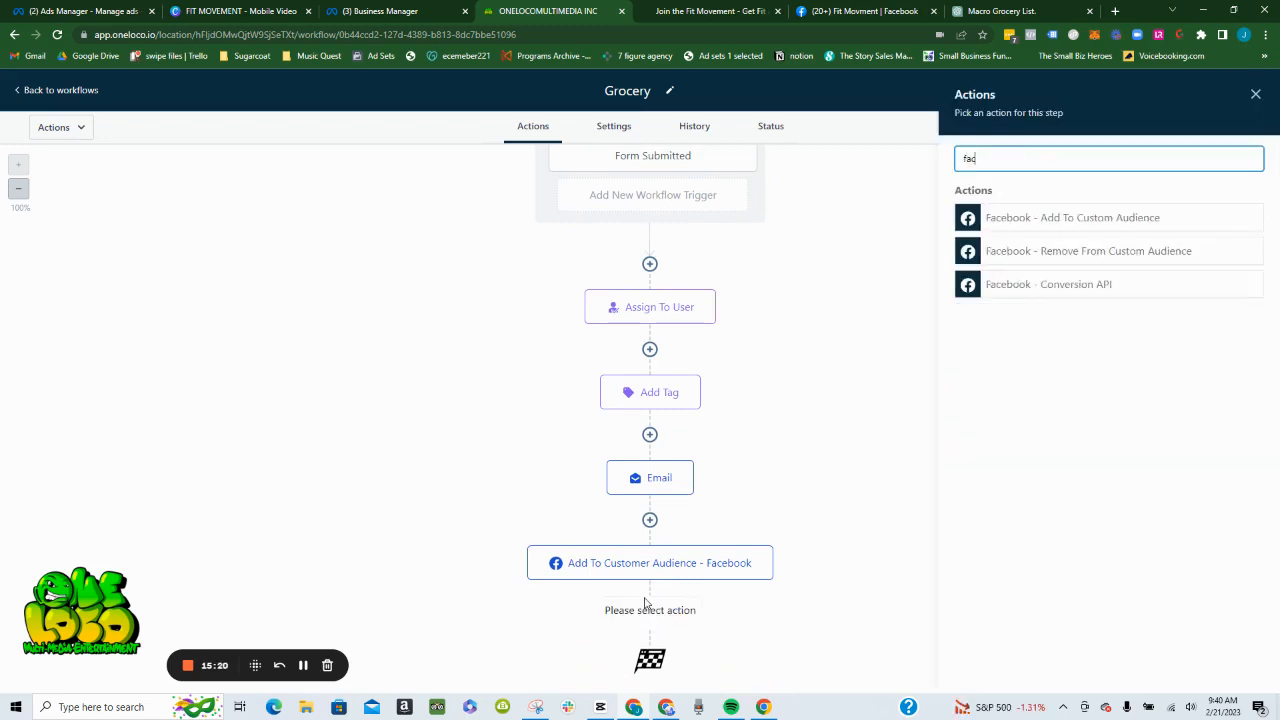
click(1035, 284)
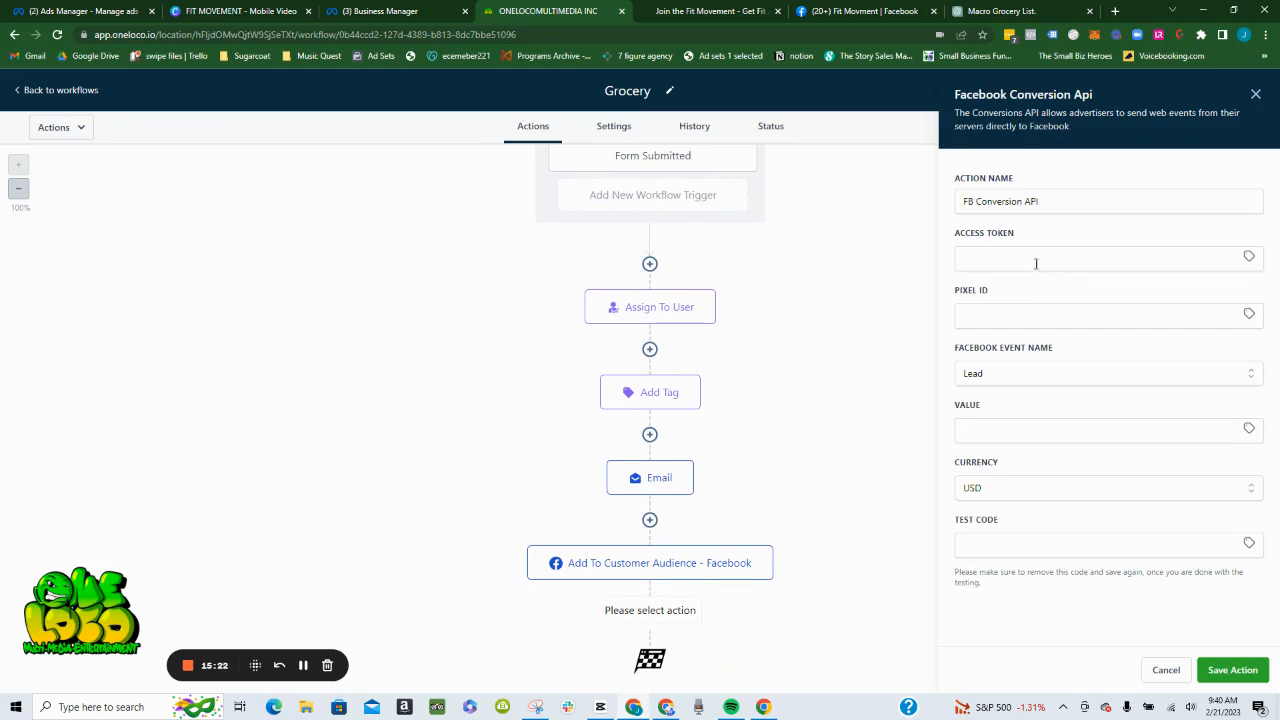
- Fill the Conversion API access token with the Facebook Api Token custom value
click(1249, 256)
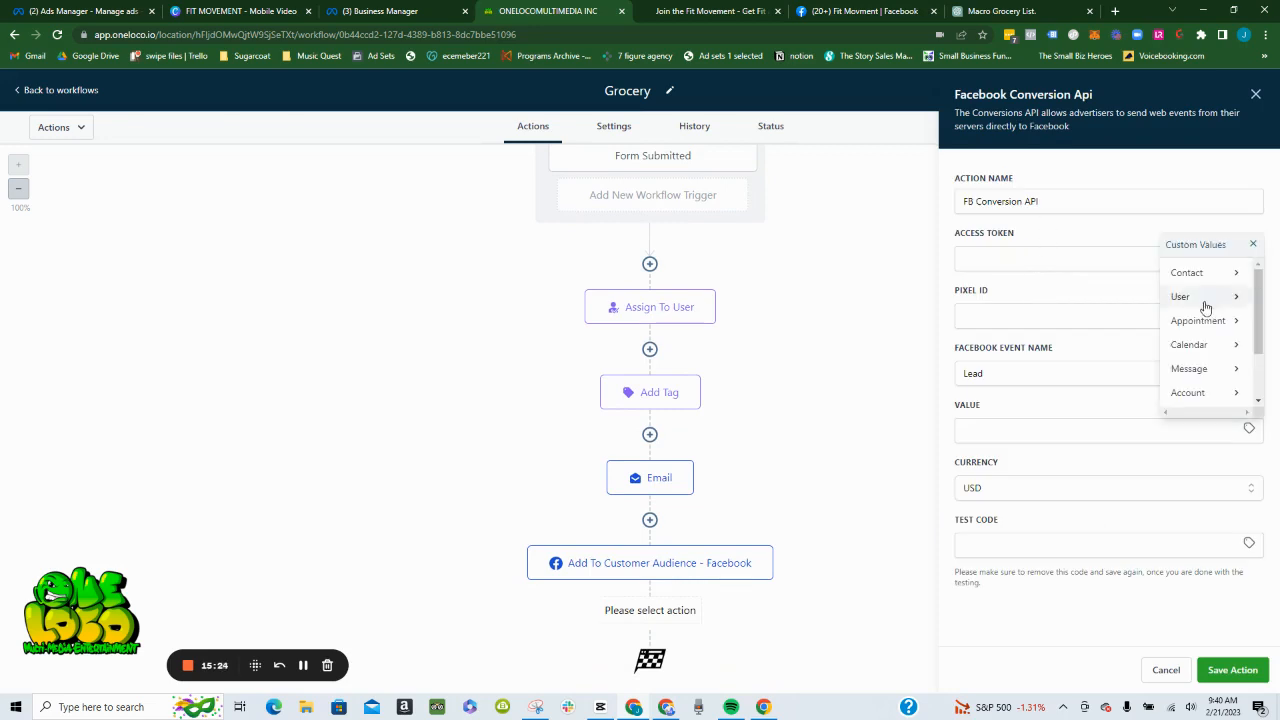
scroll(1210, 364, down, 2)
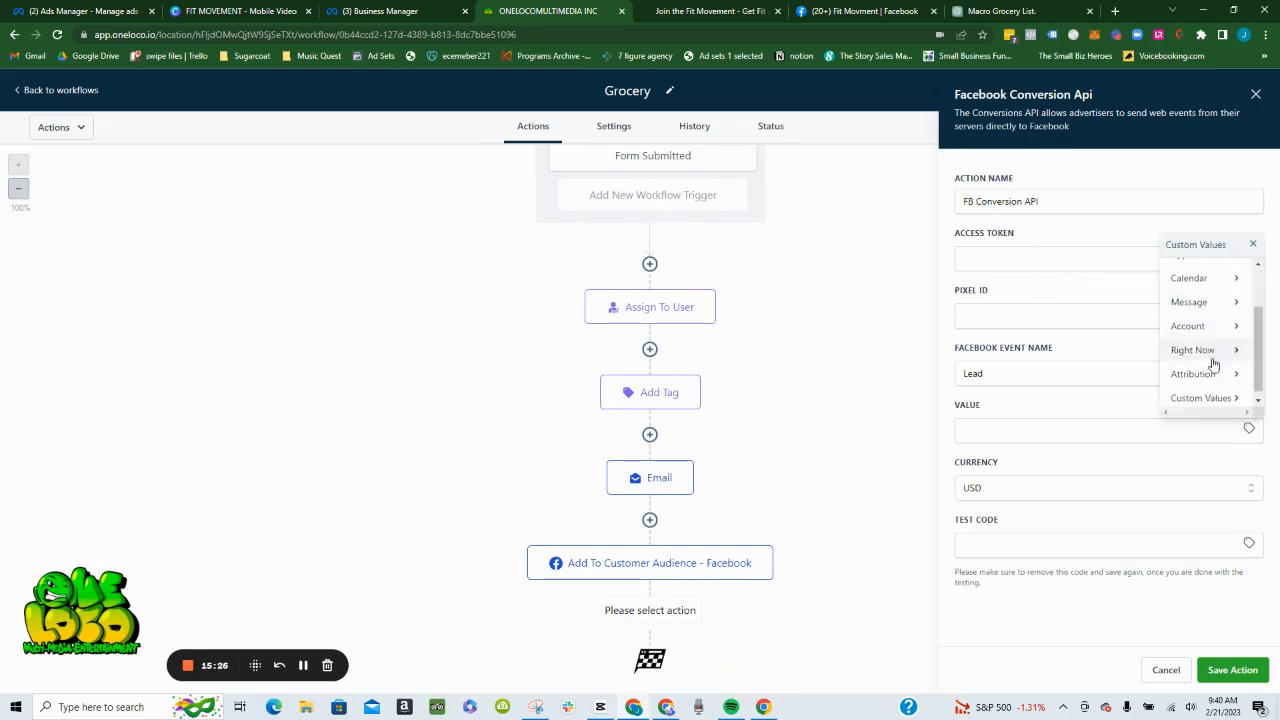
click(1208, 393)
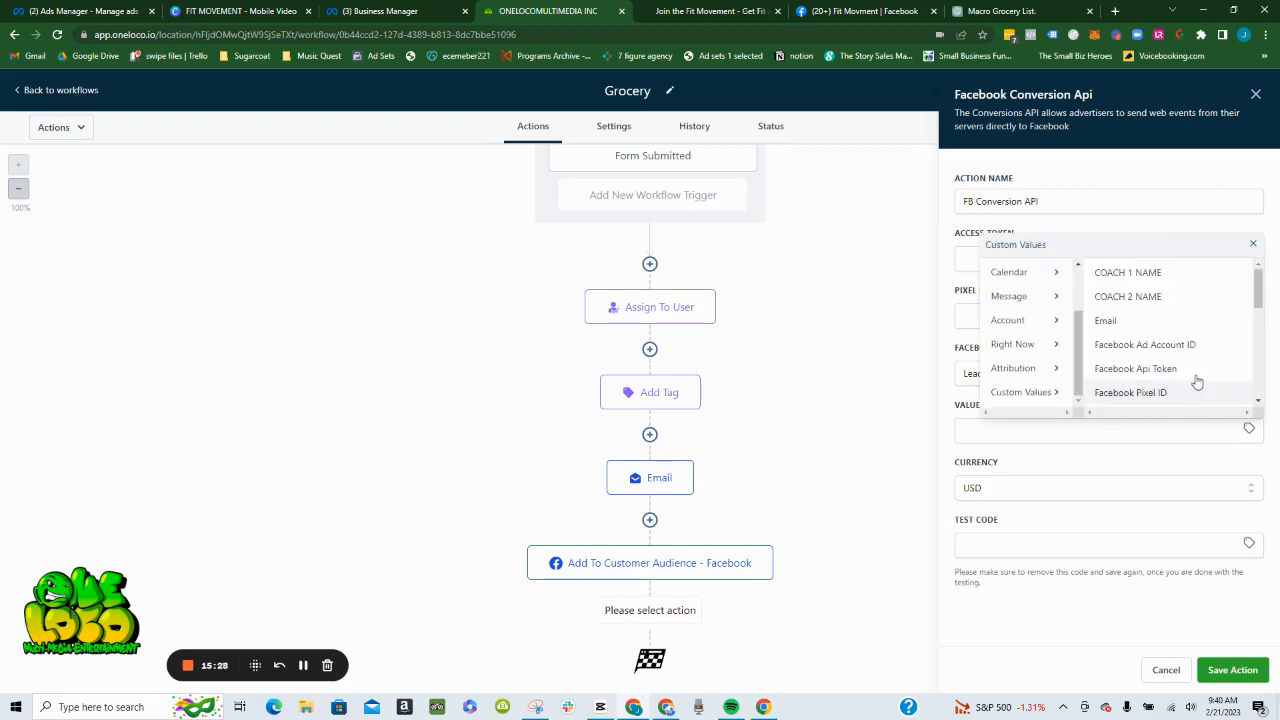
click(1200, 375)
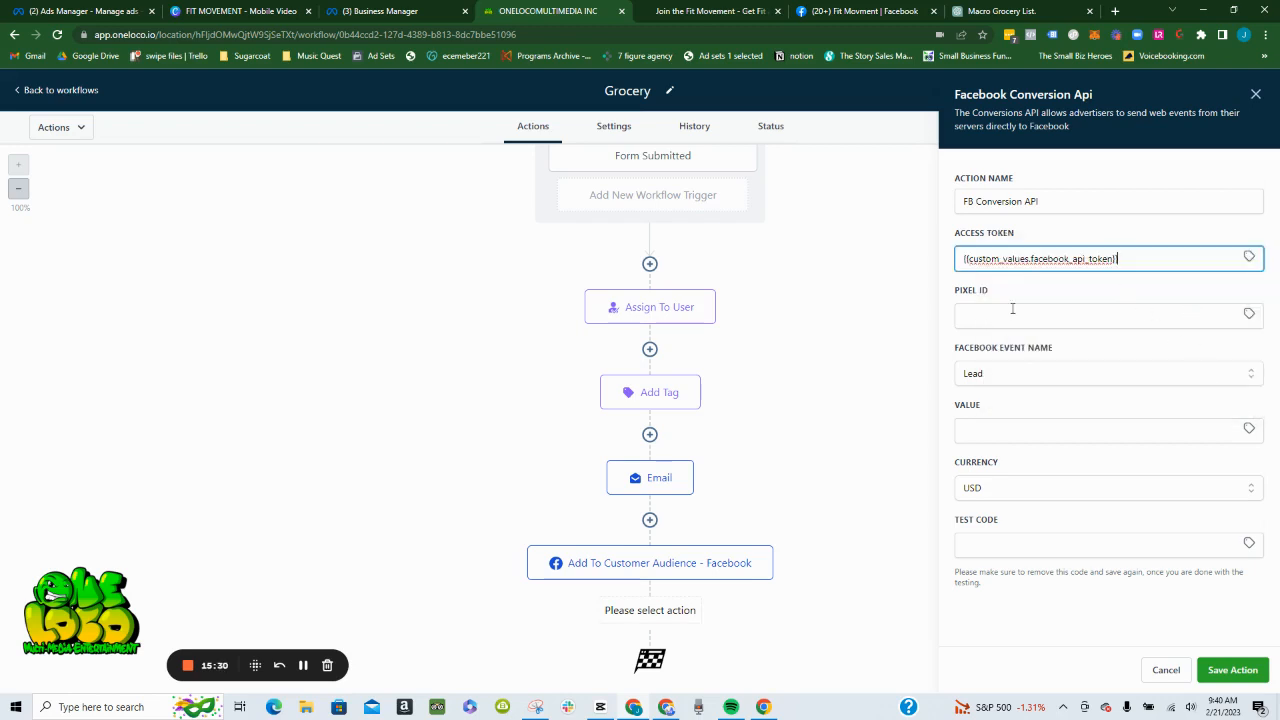
- Fill the Conversion API pixel ID with the Facebook Pixel ID custom value
click(1247, 318)
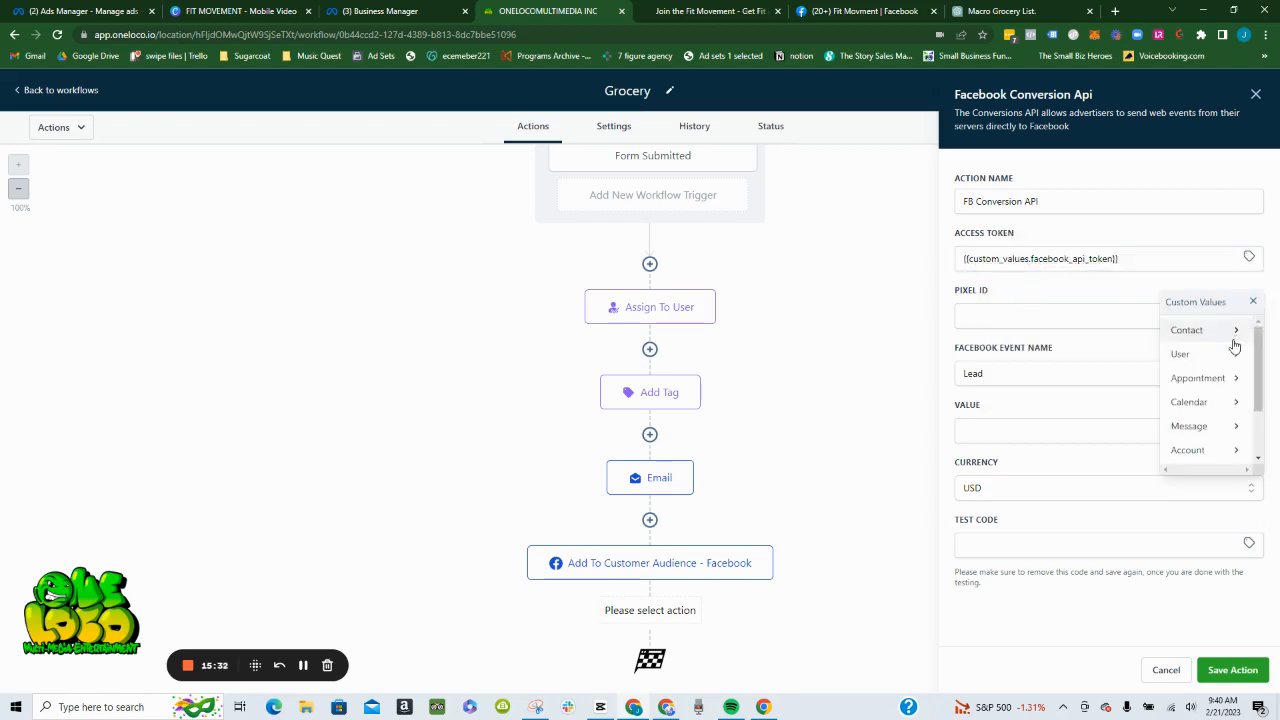
scroll(1228, 375, down, 2)
click(1203, 450)
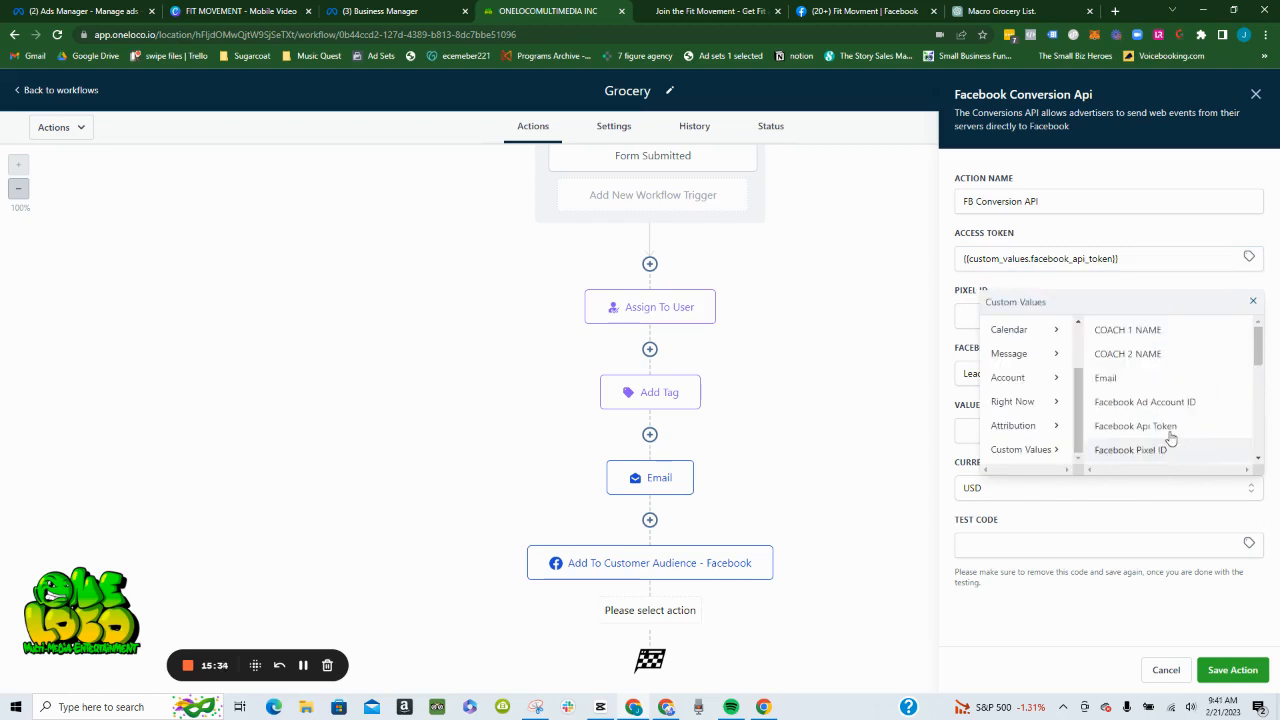
scroll(1150, 420, down, 3)
scroll(1140, 400, up, 2)
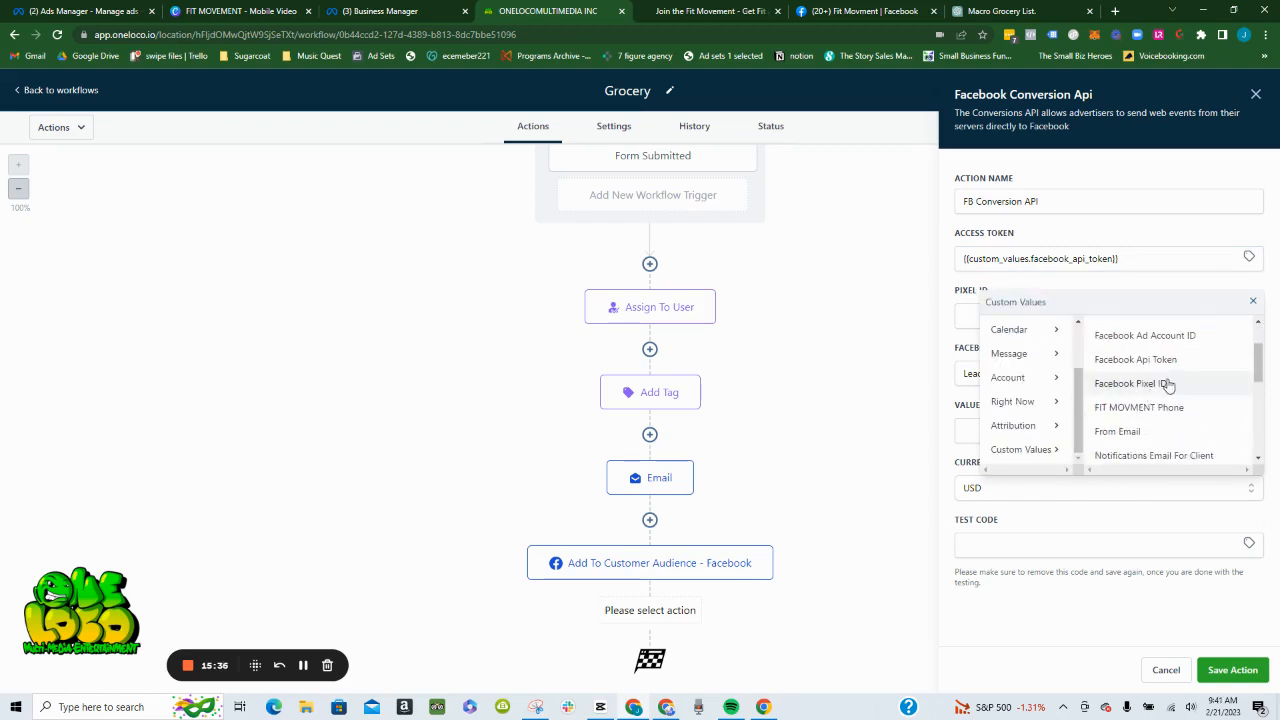
click(1167, 384)
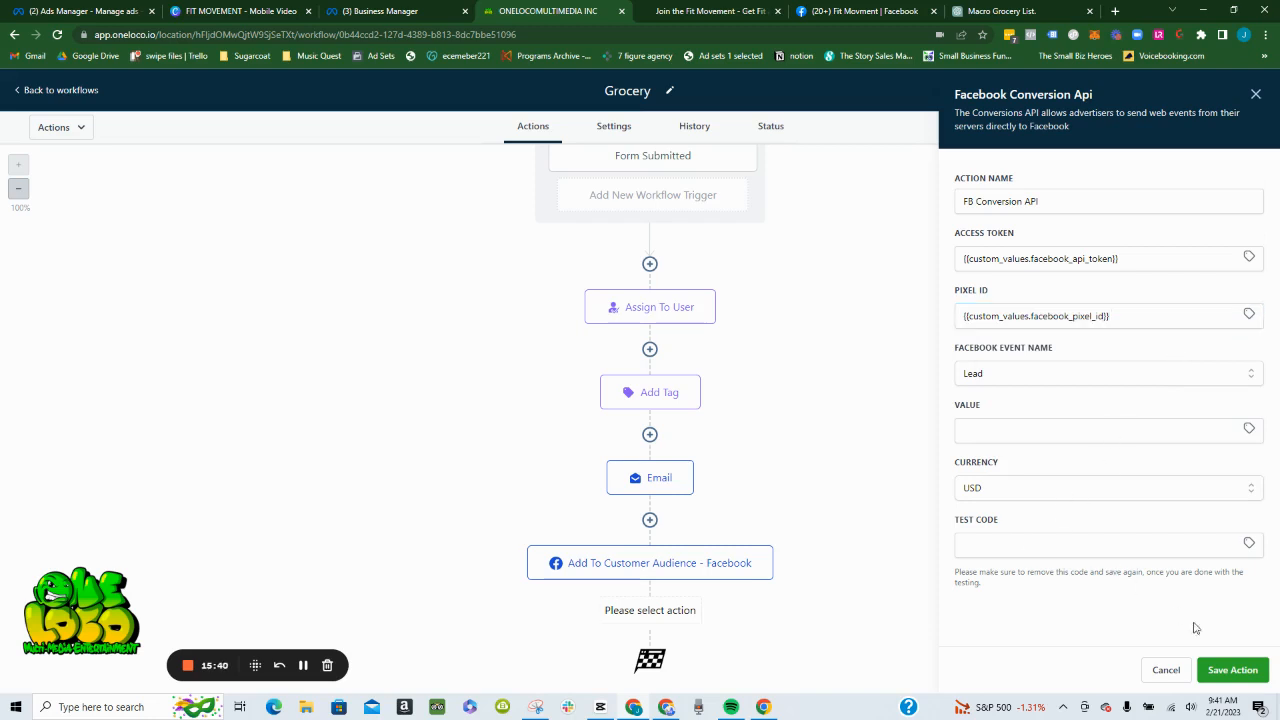
- Save the FB Conversion API action and the workflow, and review the whole action sequence
click(1231, 670)
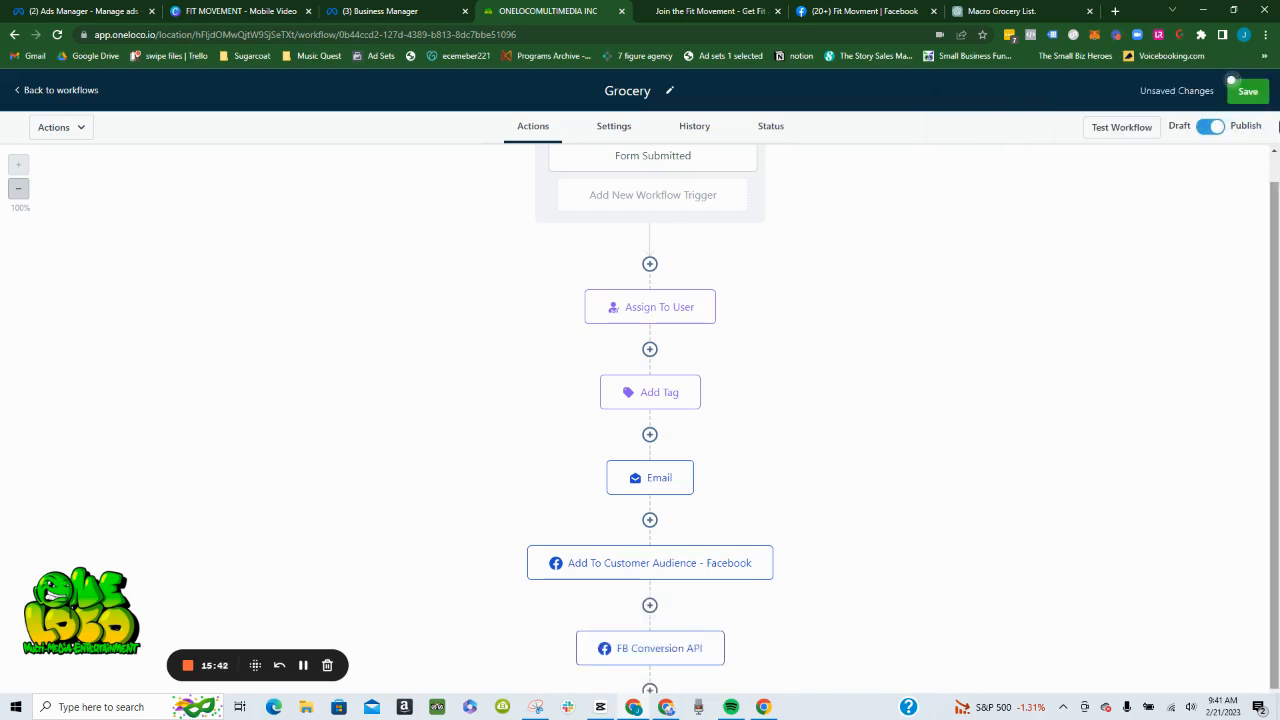
click(1244, 95)
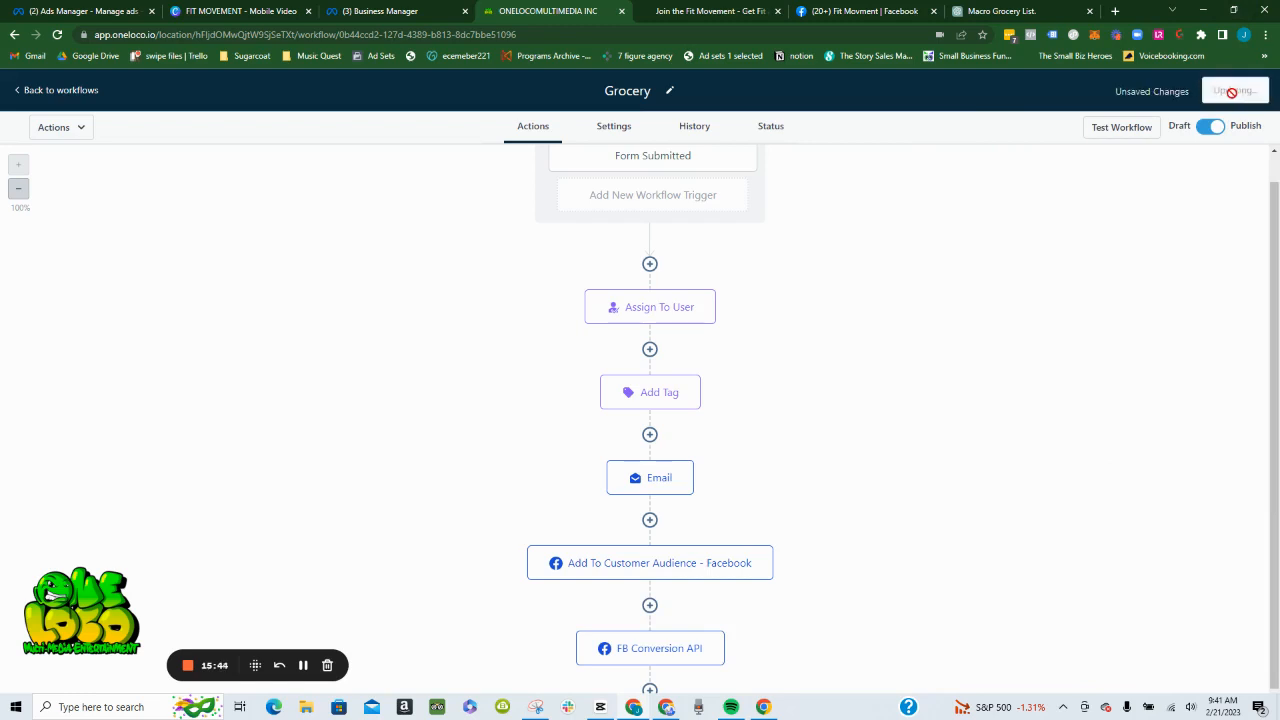
scroll(646, 541, down, 2)
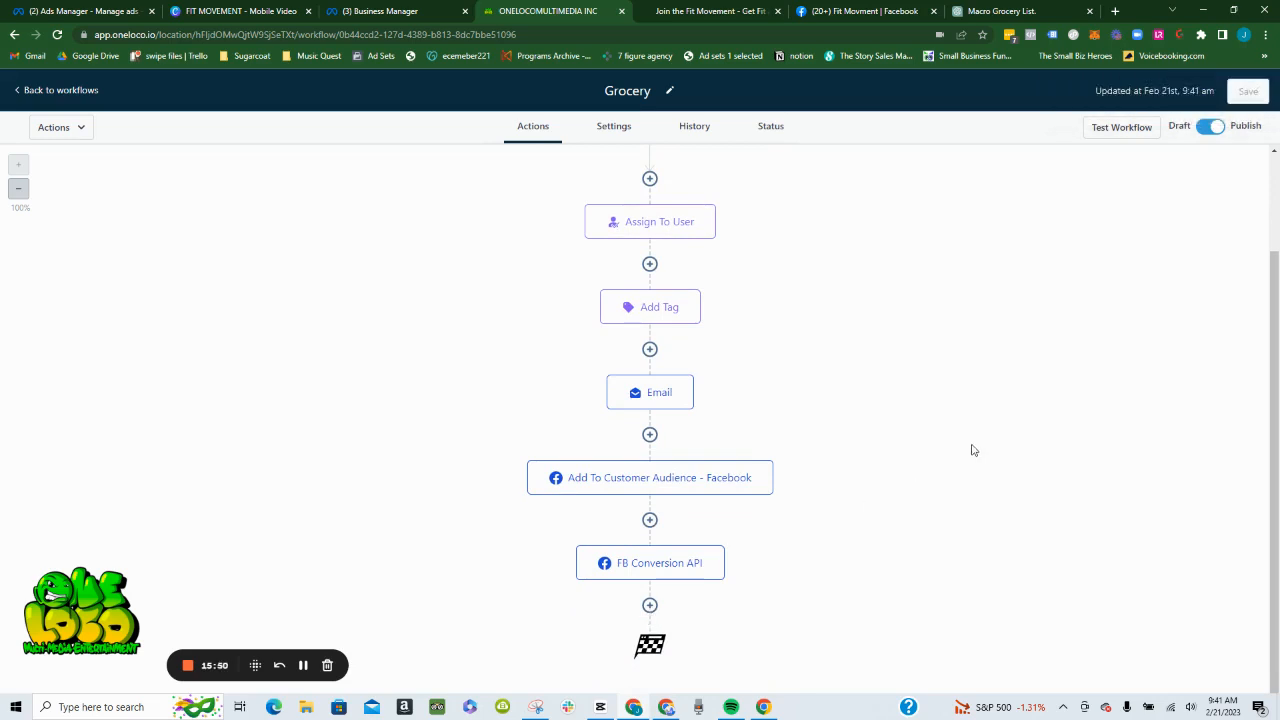
scroll(973, 446, up, 3)
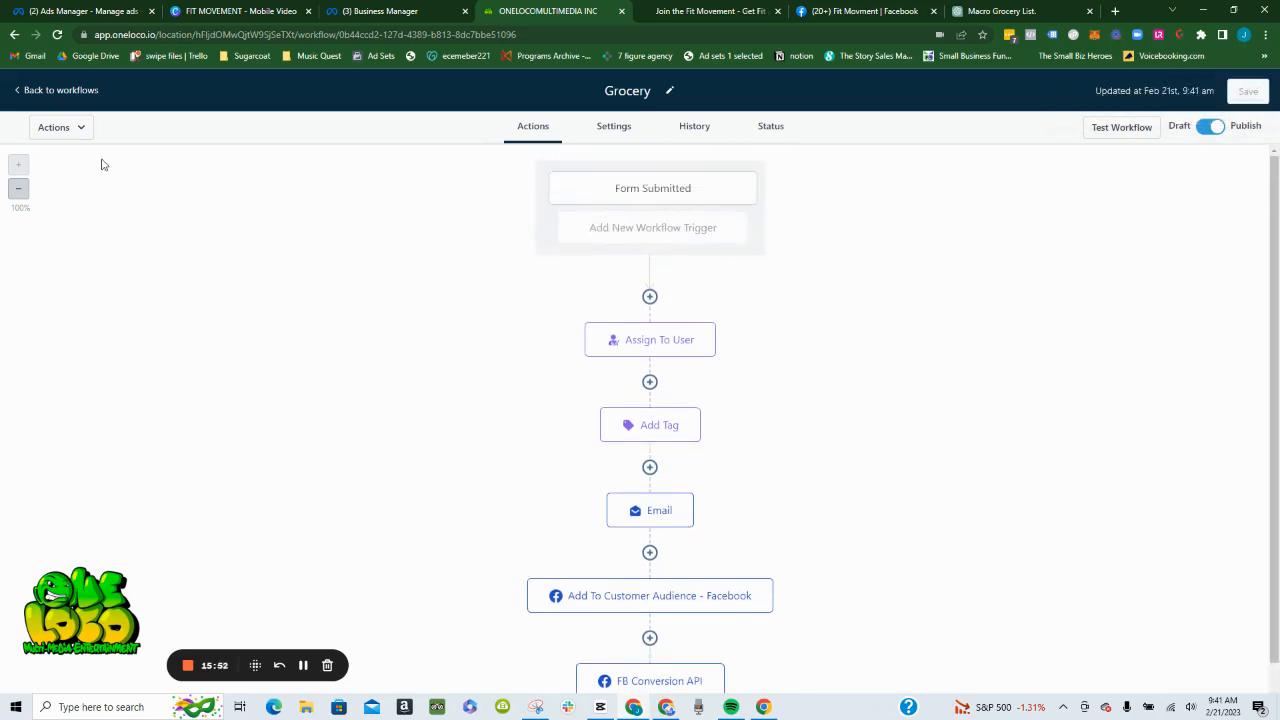
- Return to the workflows list, ignore the missing payment method warning and close the client card reminder
click(67, 92)
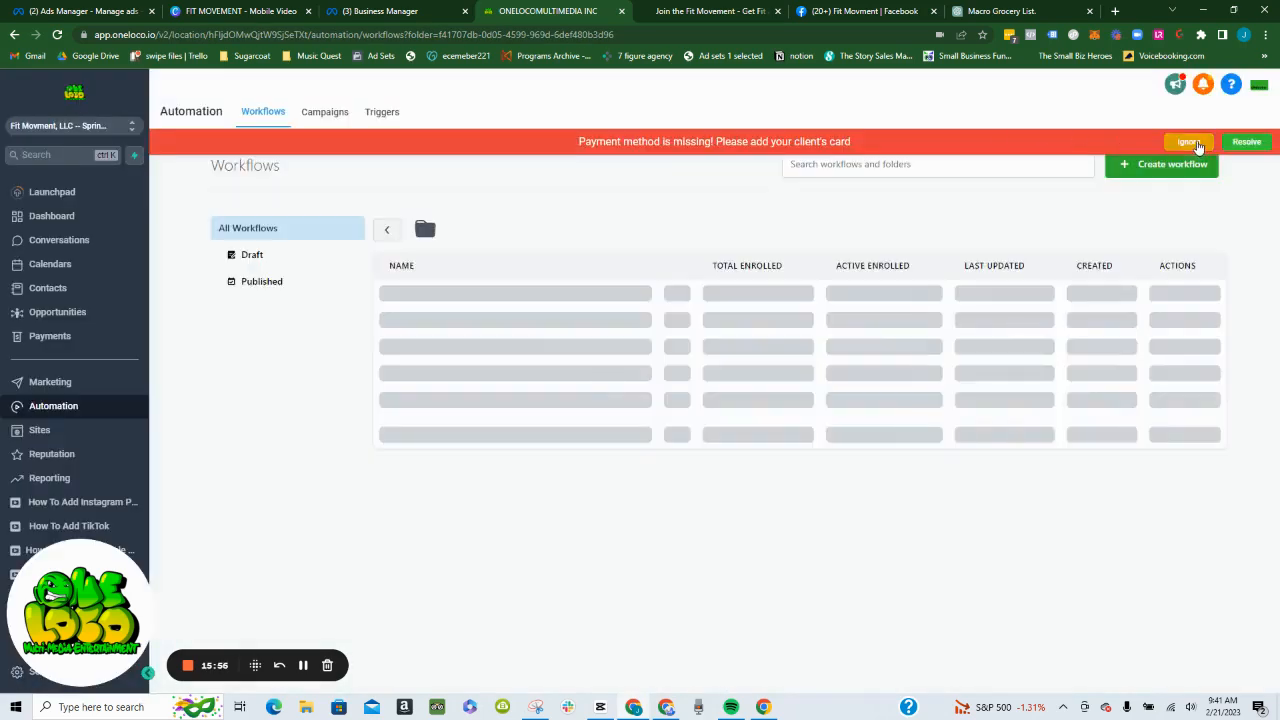
click(1198, 145)
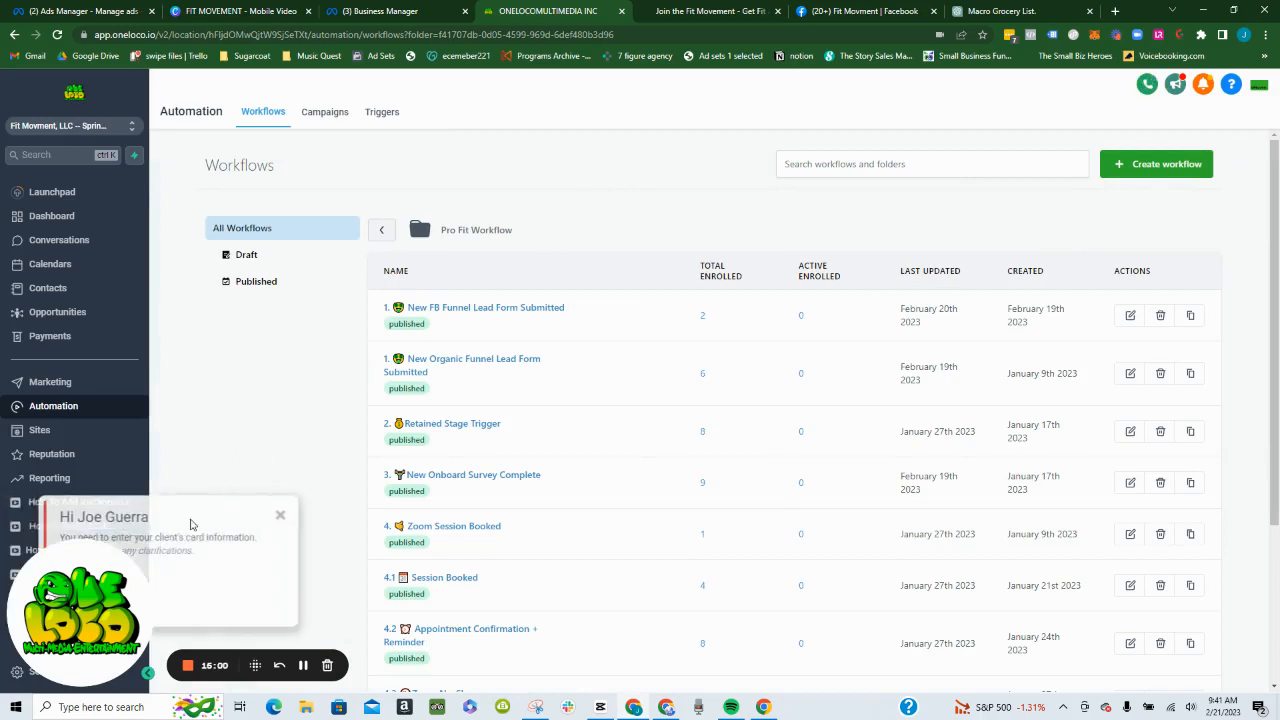
click(308, 517)
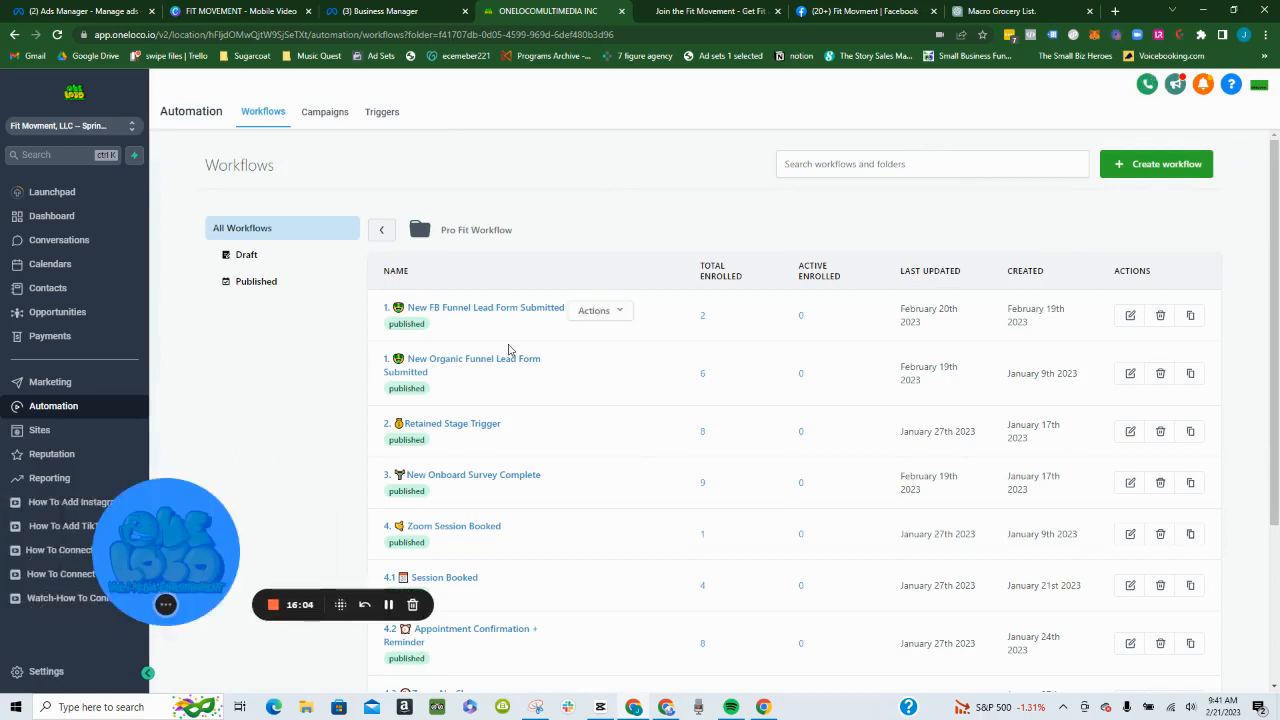
drag(200, 557, 305, 583)
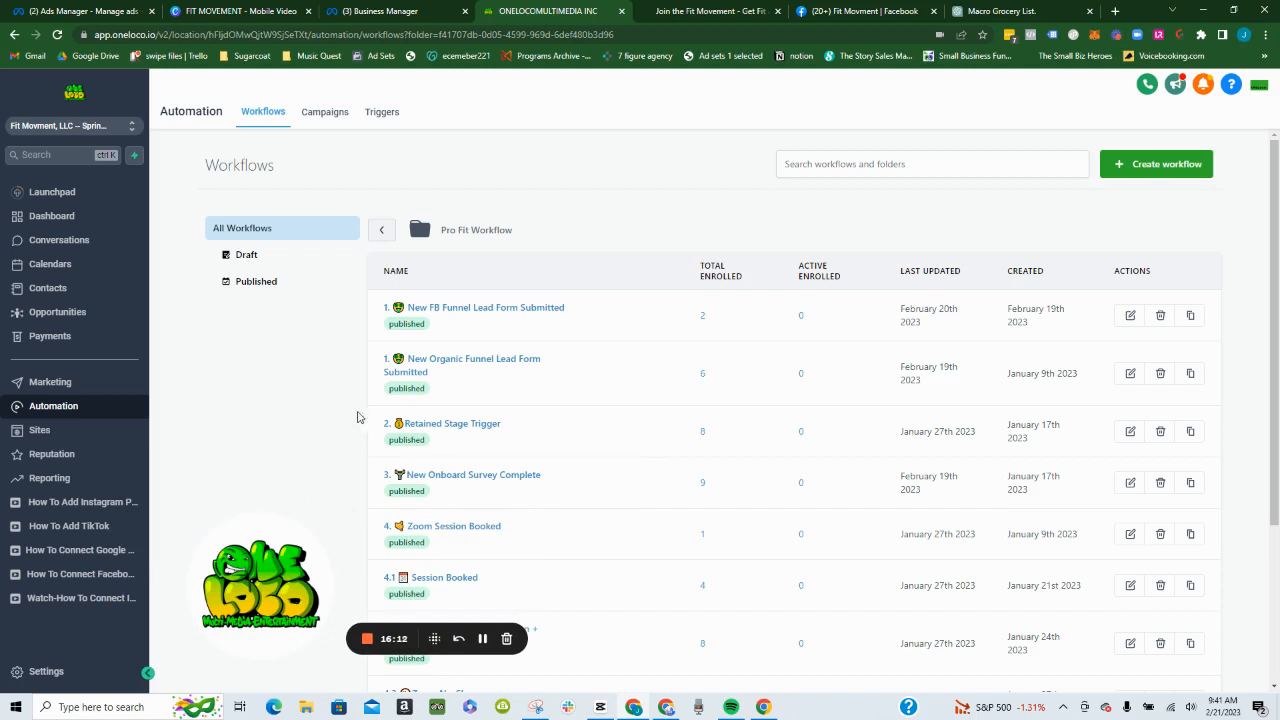
- Check the enrolled contacts of the "New FB Funnel Lead Form Submitted" workflow, return to the workflows list and ignore the payment warning
click(703, 320)
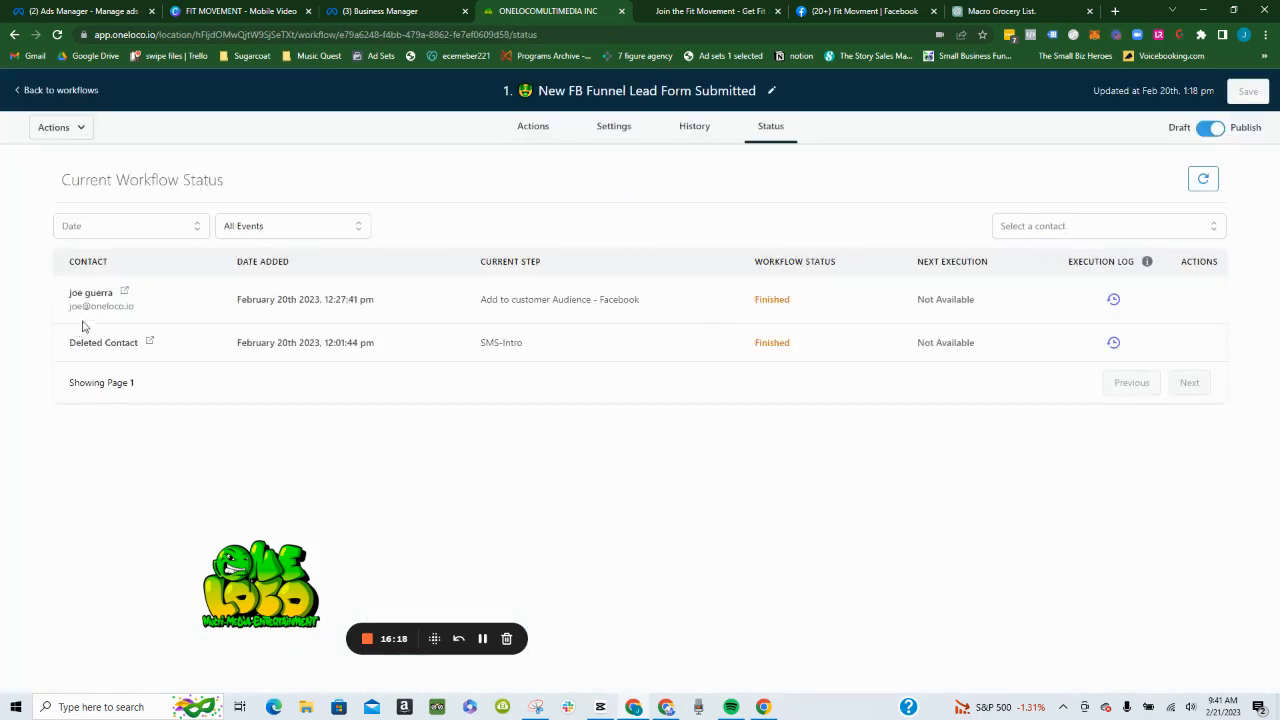
click(57, 92)
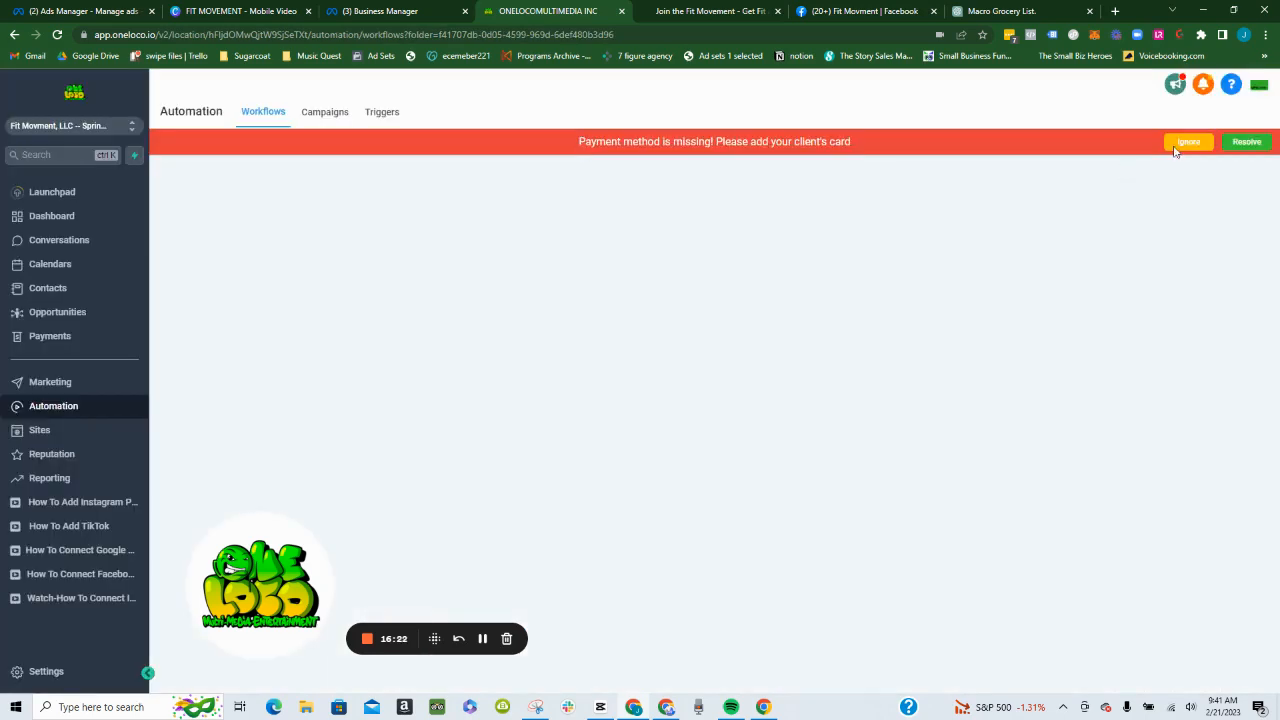
click(1187, 142)
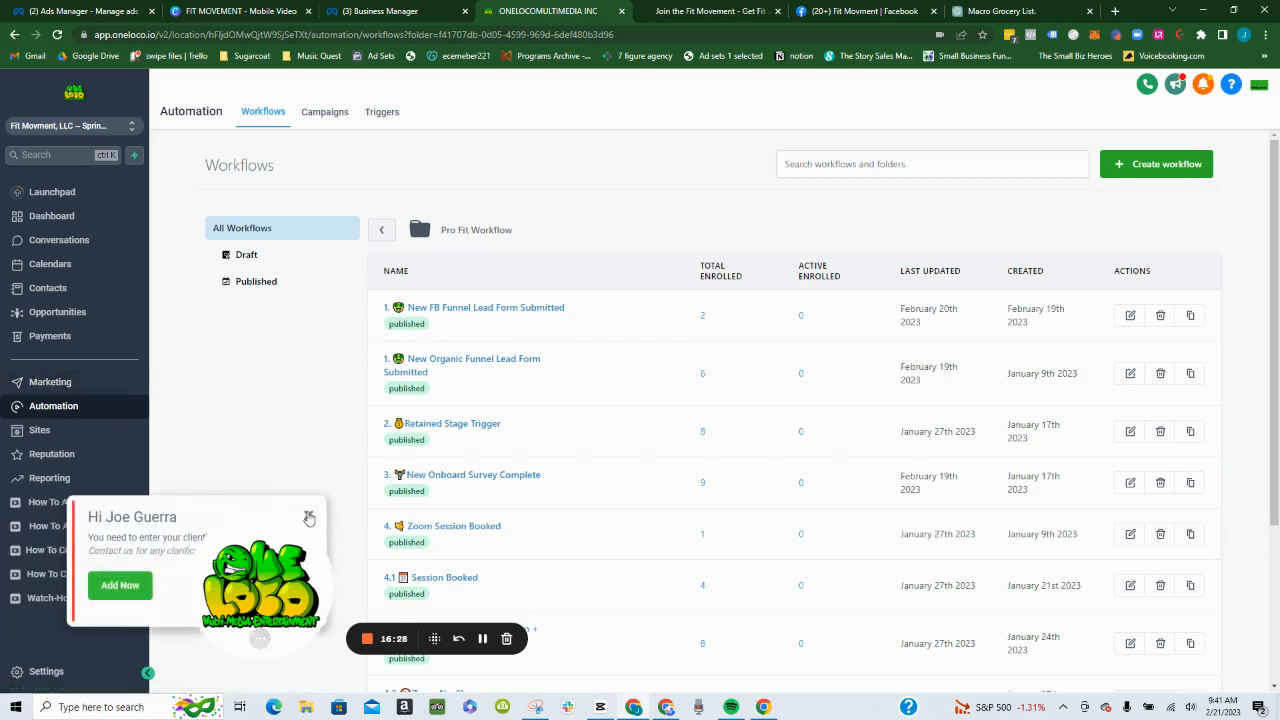
- Dismiss the client card reminder and review both pages of workflows in the Pro Fit Workflow folder
click(309, 517)
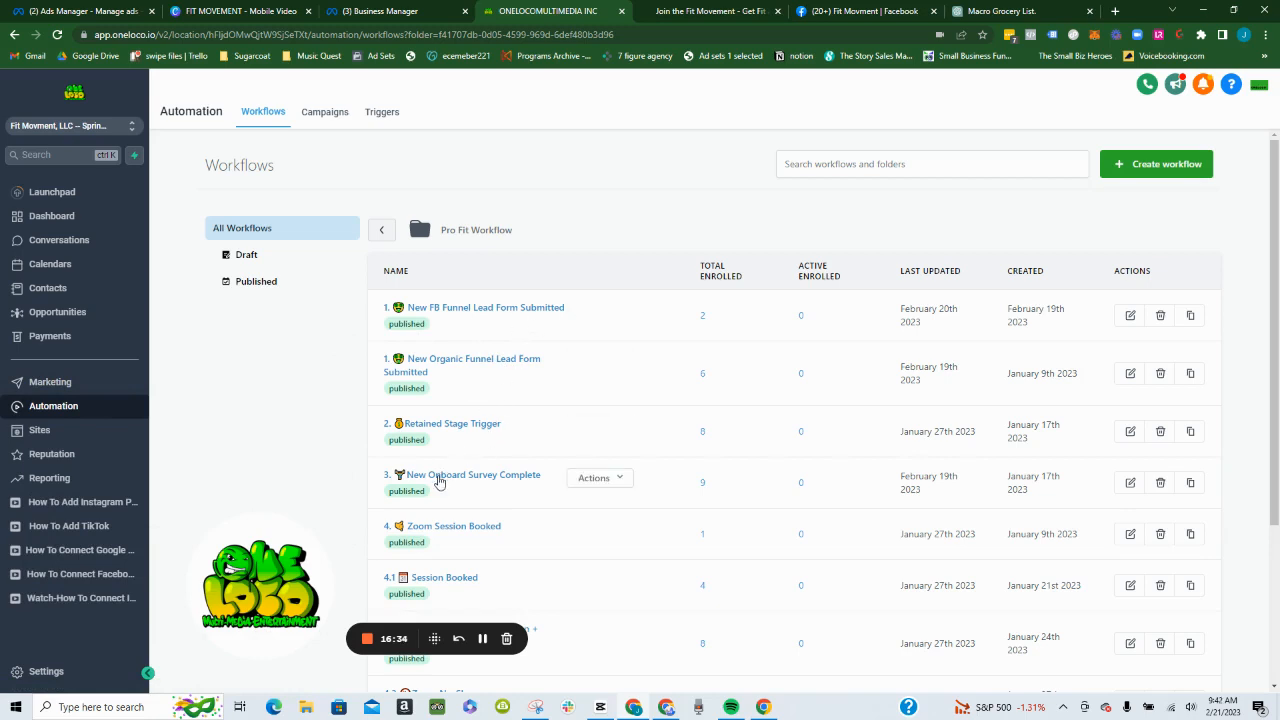
scroll(446, 490, down, 2)
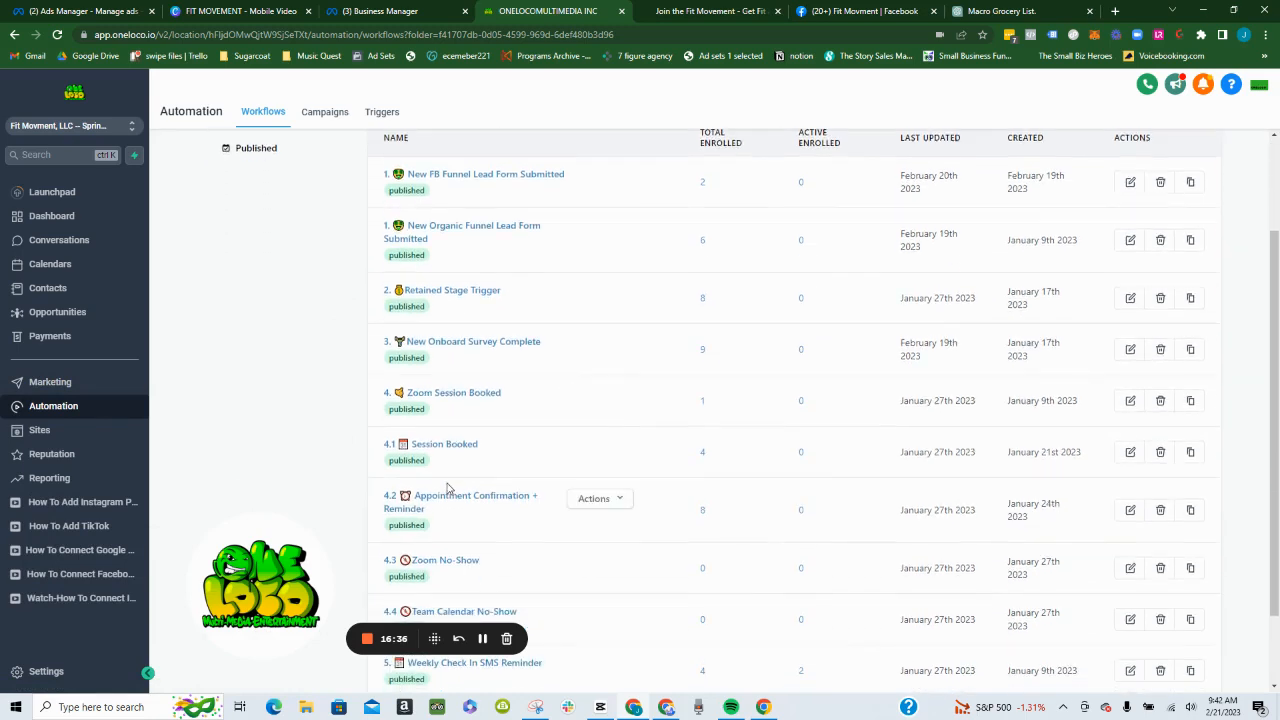
scroll(450, 492, down, 2)
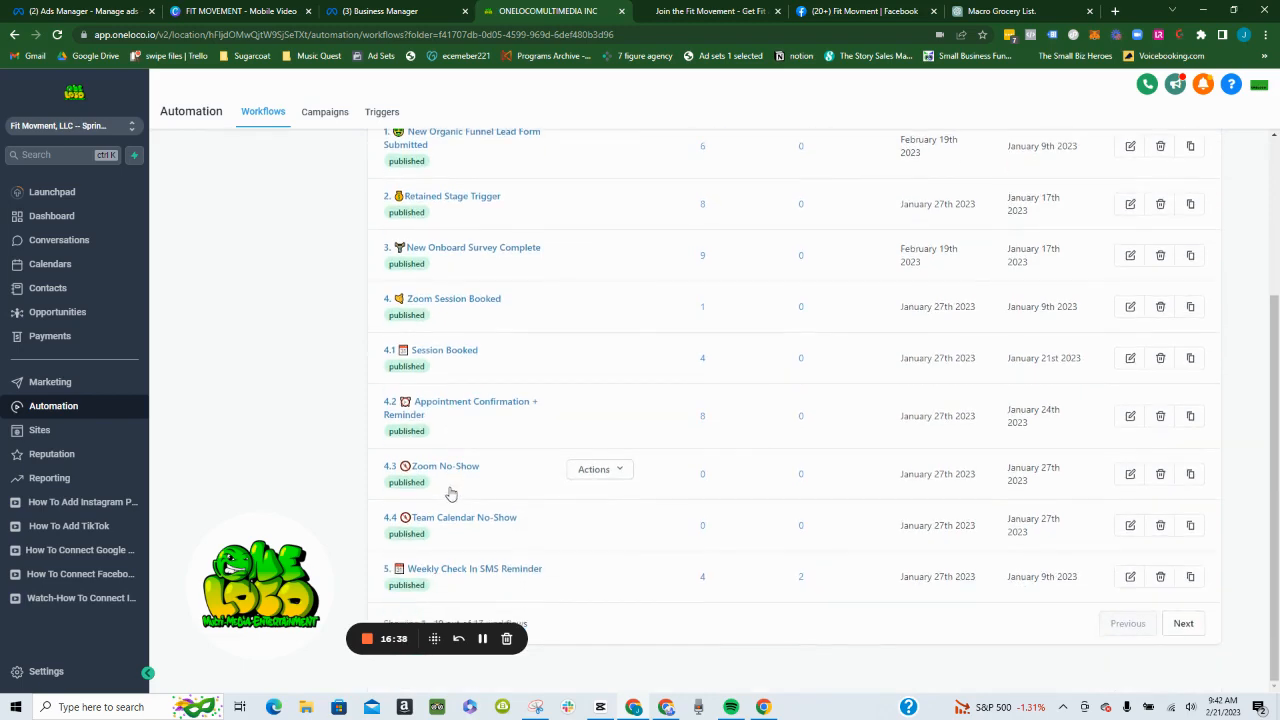
scroll(451, 494, up, 1)
scroll(723, 534, down, 1)
click(1184, 623)
scroll(780, 475, down, 1)
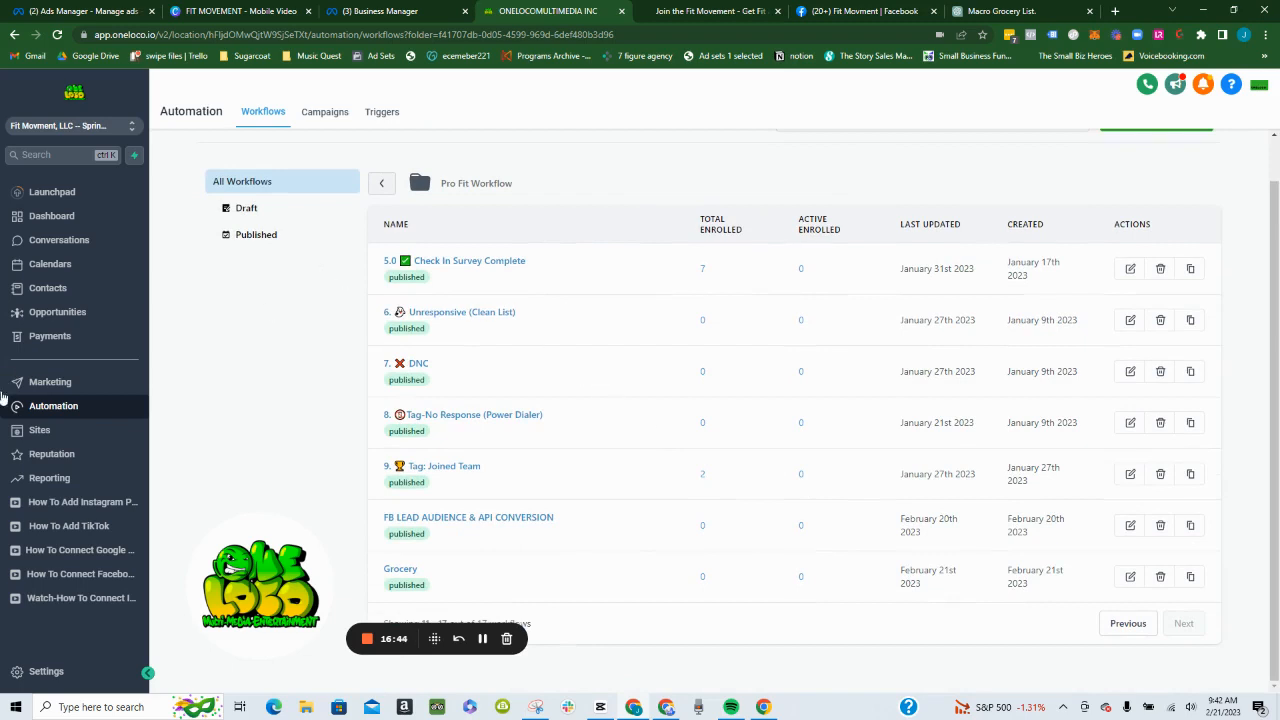
- View the details of the opportunity in the Self Booked stage of the Pro Fit Pipeline and close them
click(87, 315)
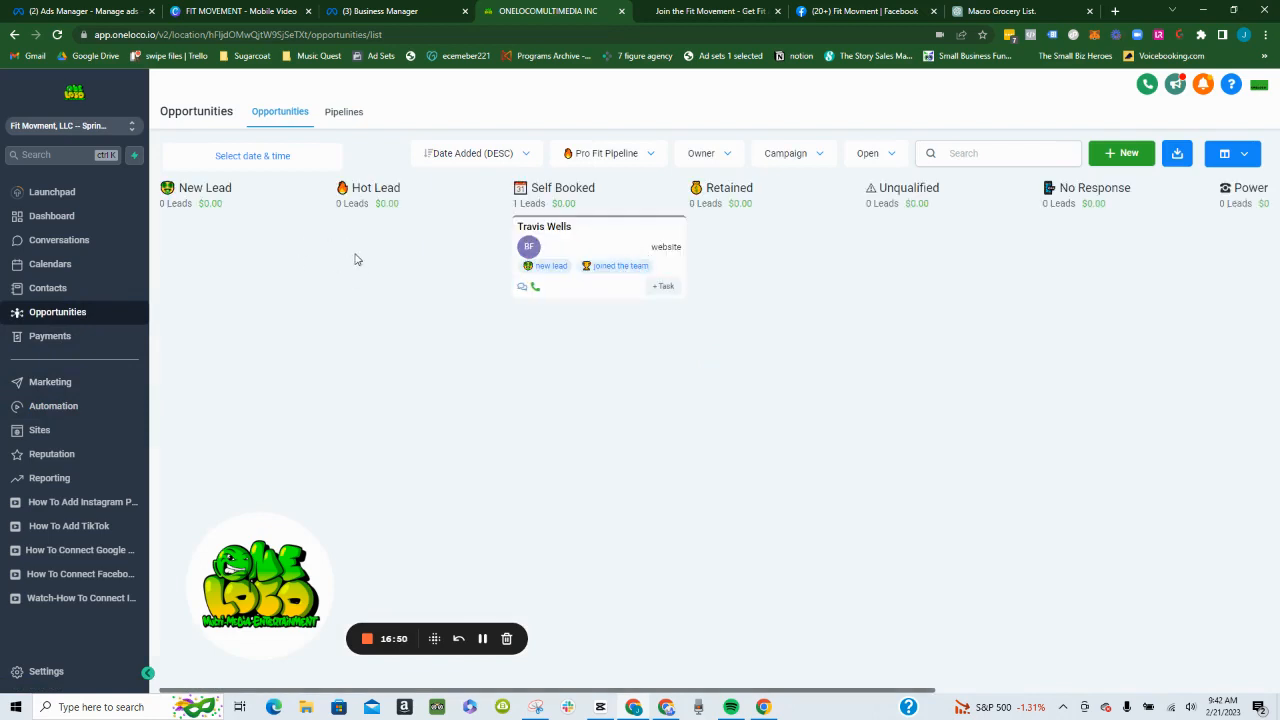
click(641, 243)
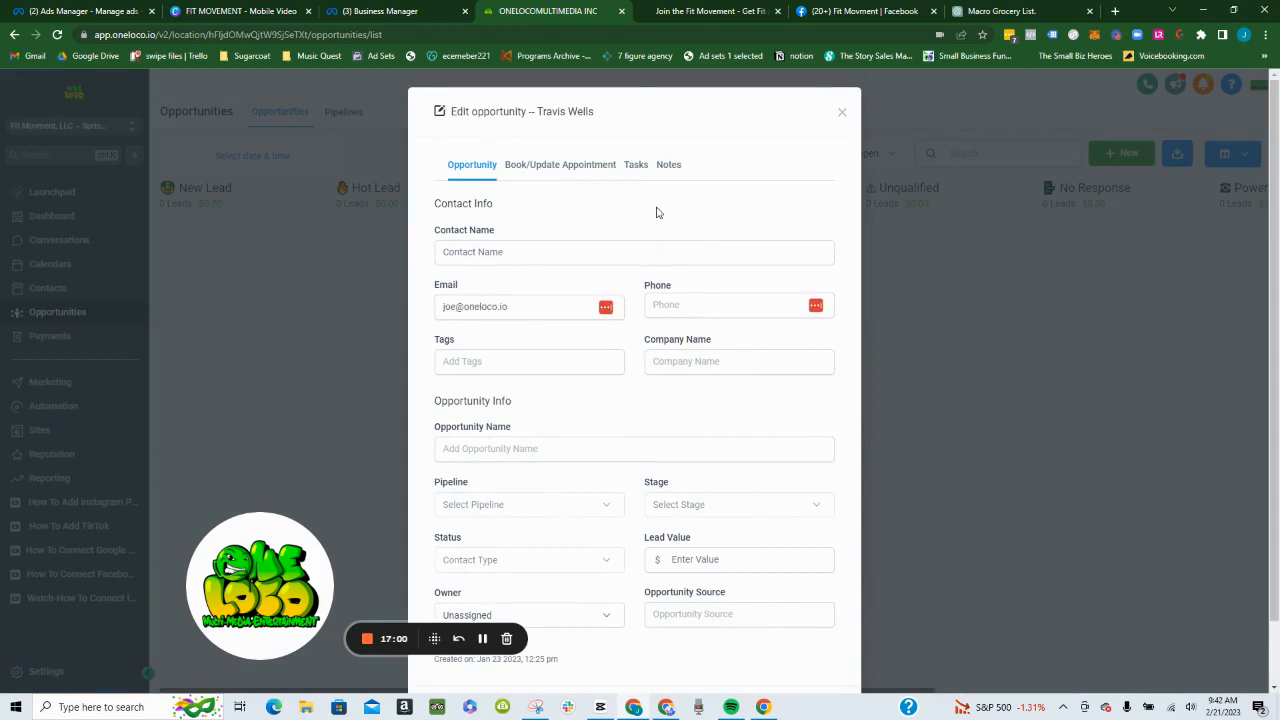
click(842, 113)
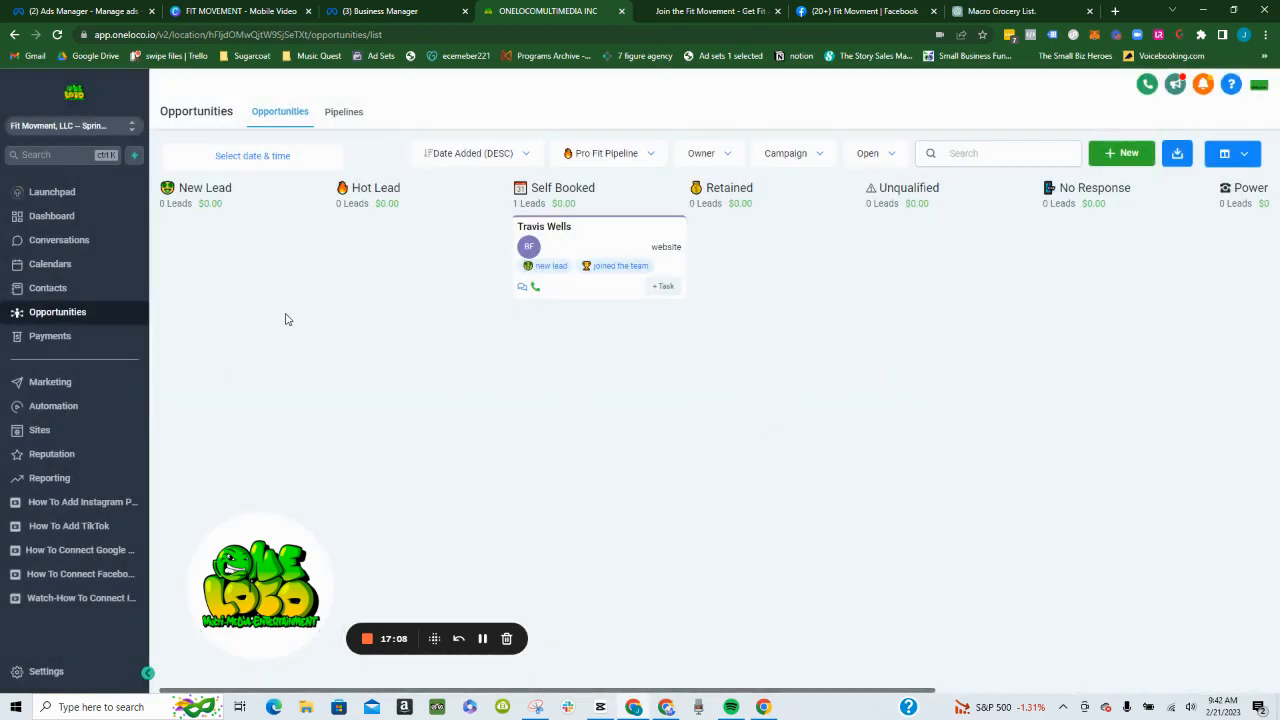
- Show the New Client pipeline's stages on the opportunities board and view the list of pipelines
click(632, 157)
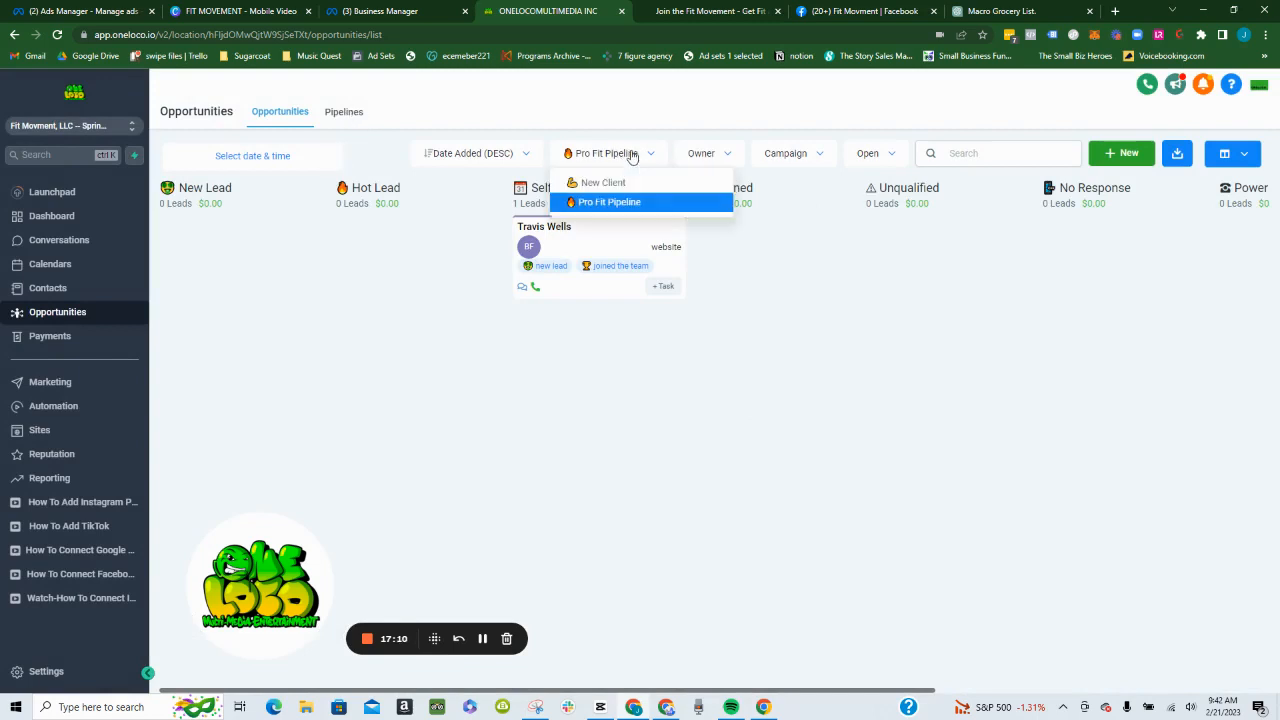
click(605, 184)
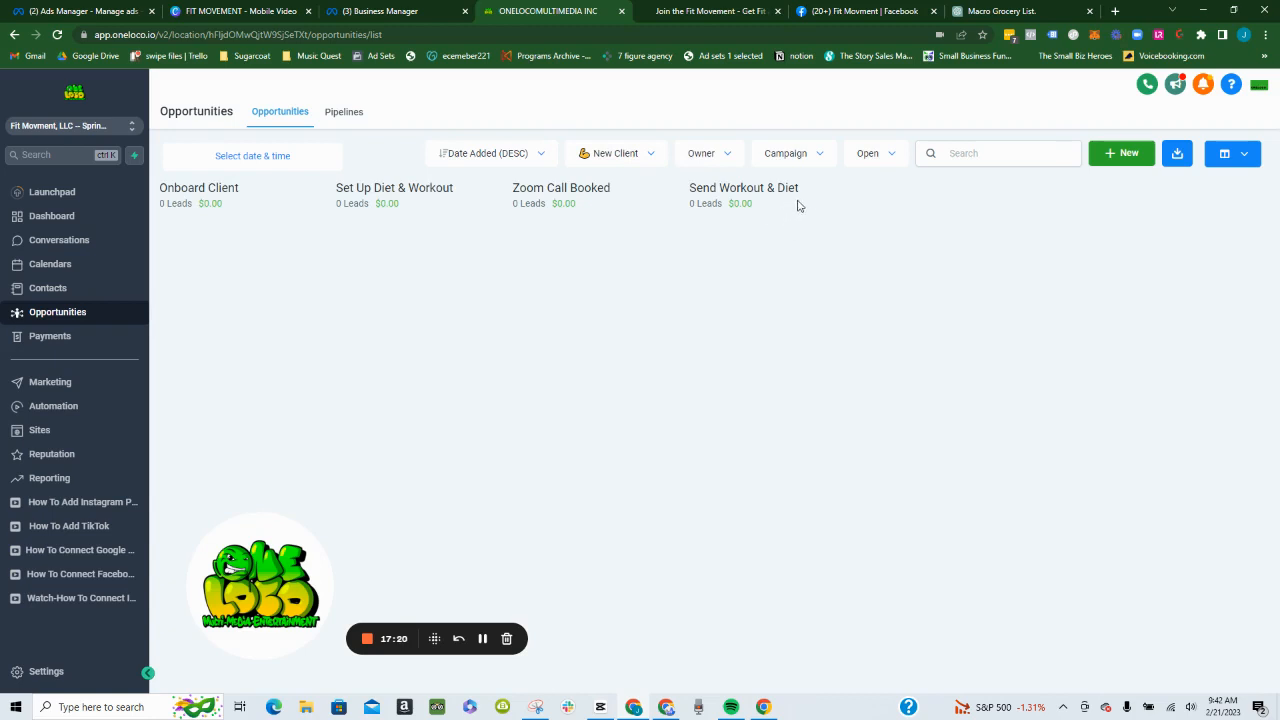
click(331, 115)
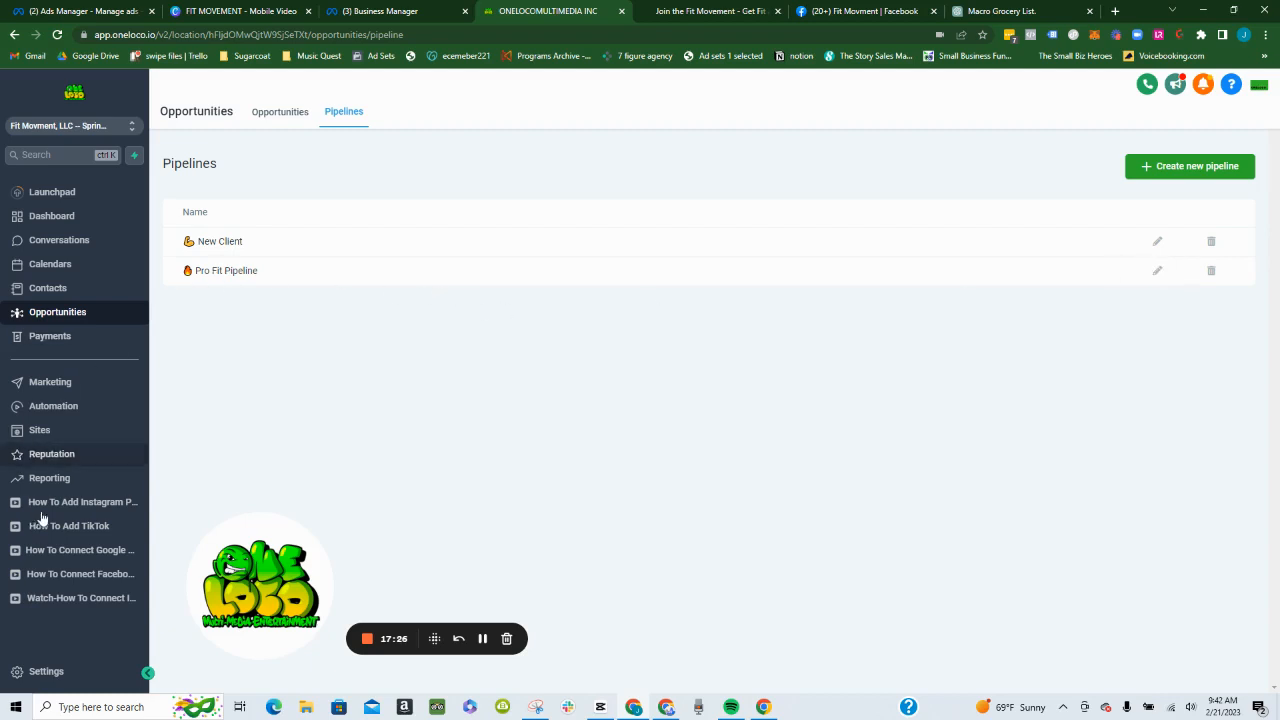
- Open the Grocery List step of the Personal Trainer-007-2.0 funnel and copy its page URL
click(44, 430)
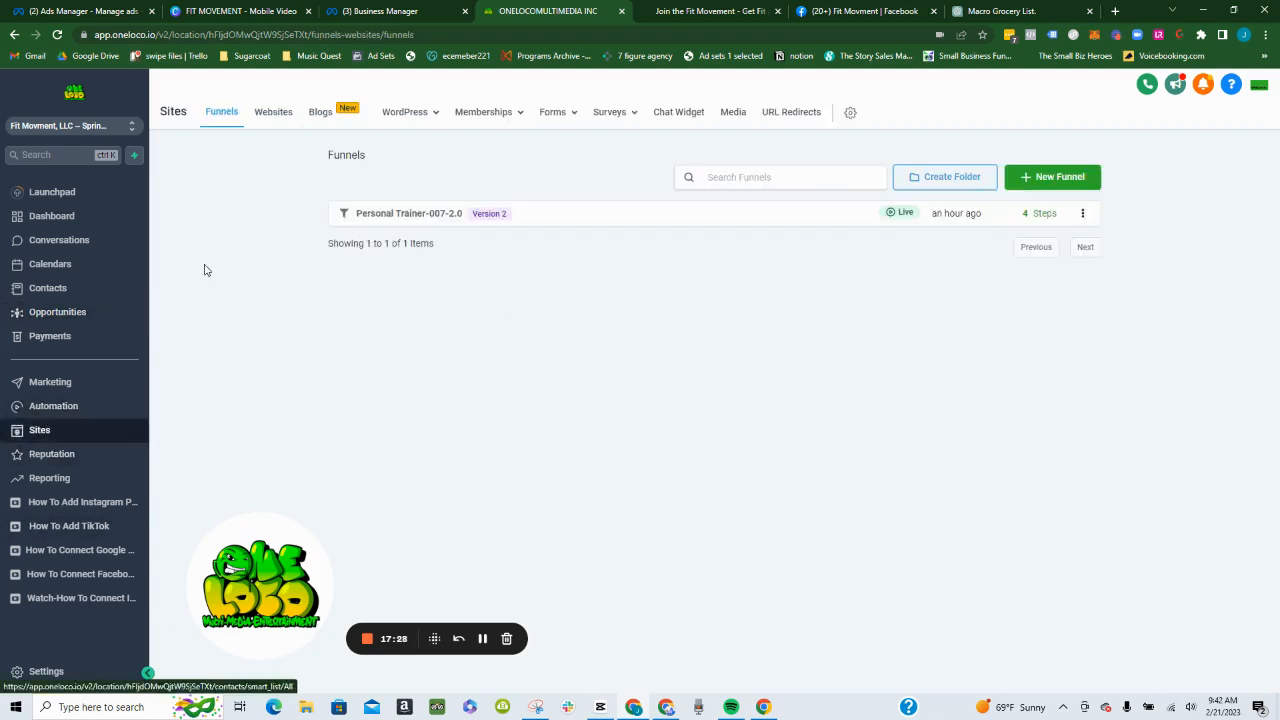
click(385, 216)
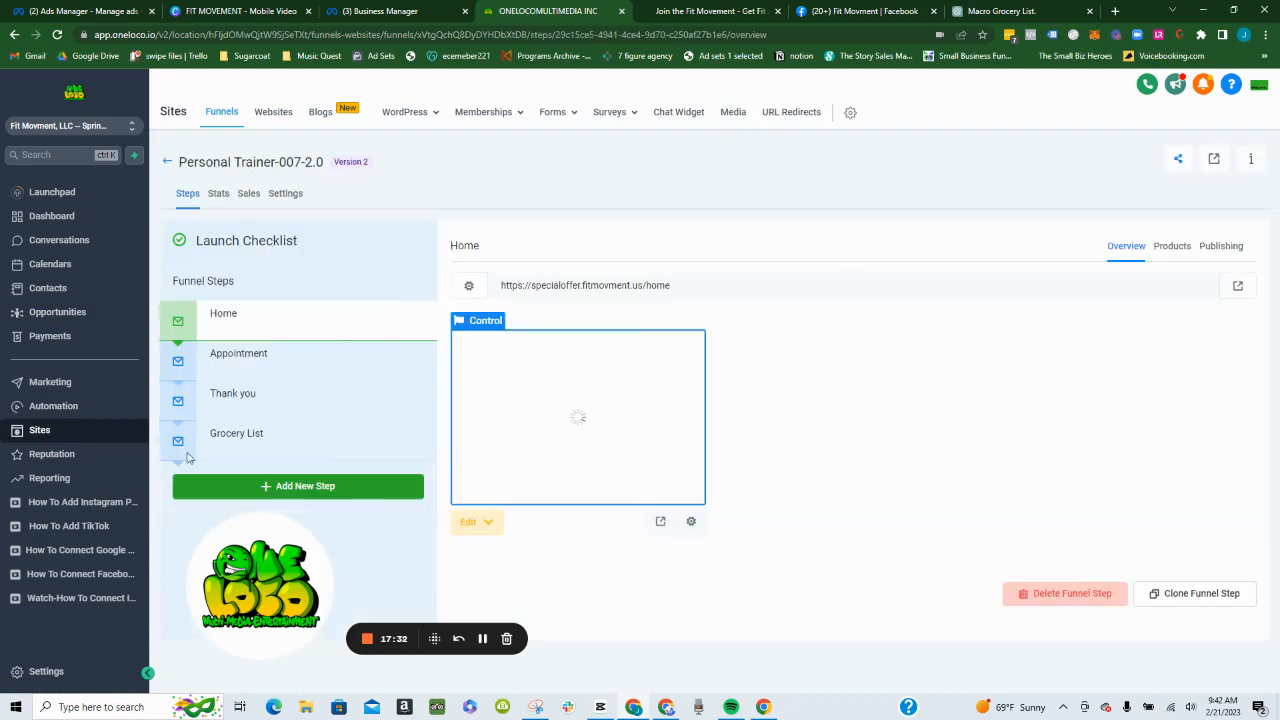
click(232, 455)
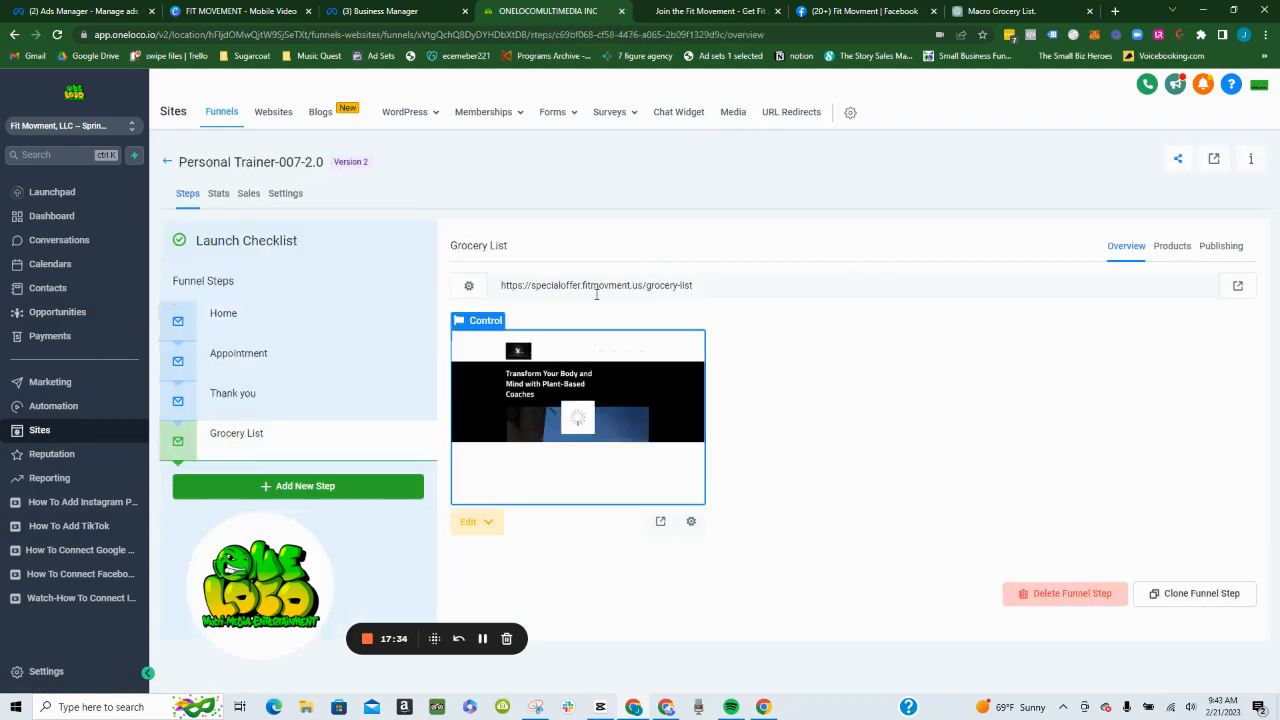
triple_click(603, 285)
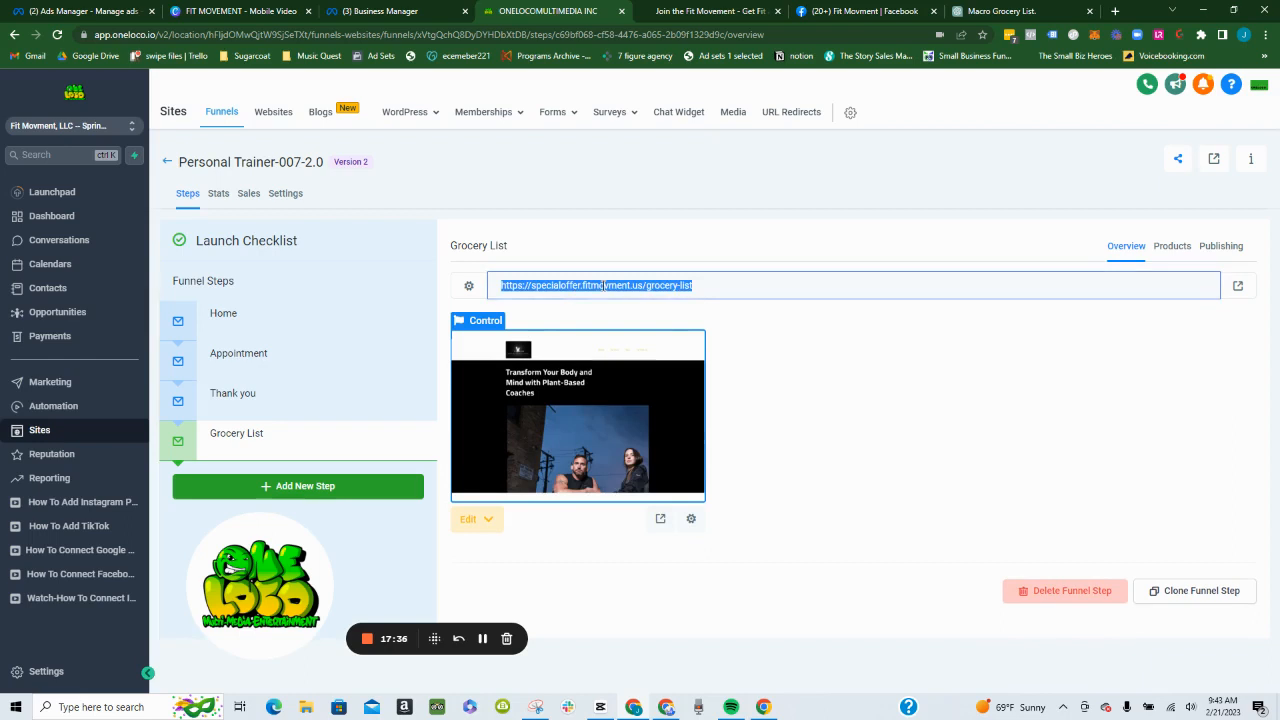
- Open the Grocery List page in the page builder and close the Join the Fit Movement and Macro Grocery List browser tabs
click(585, 444)
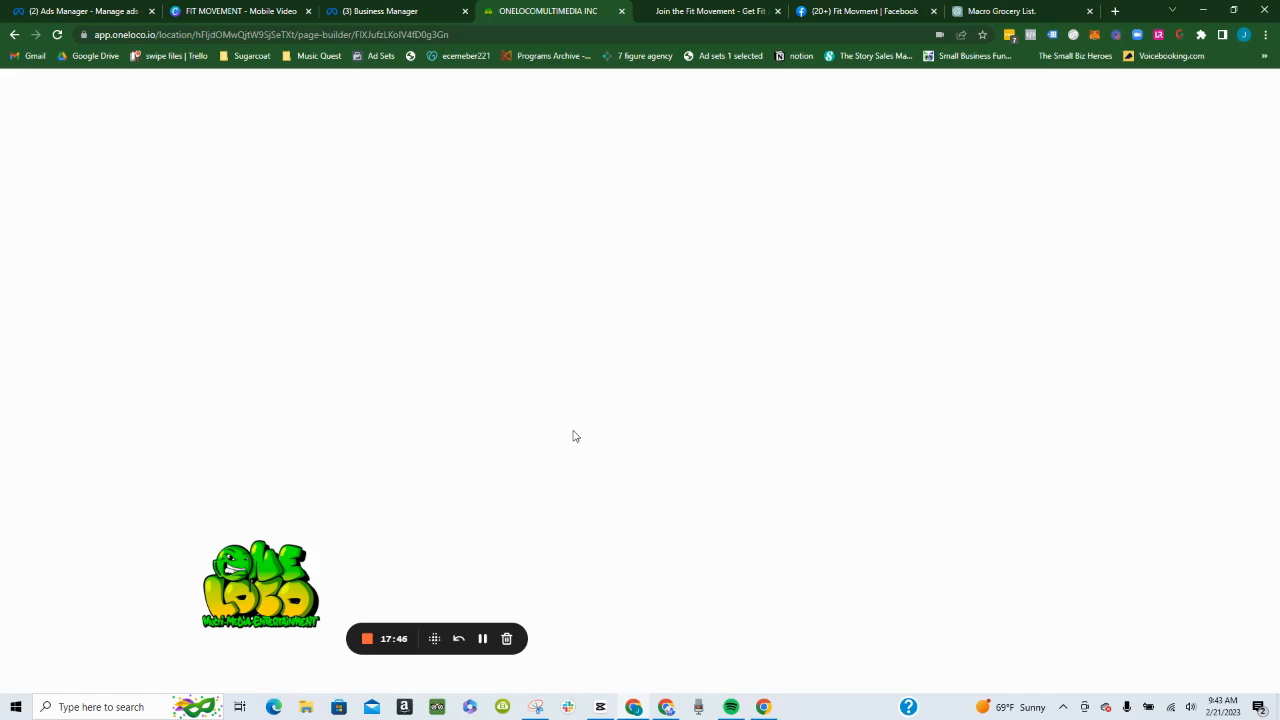
click(778, 11)
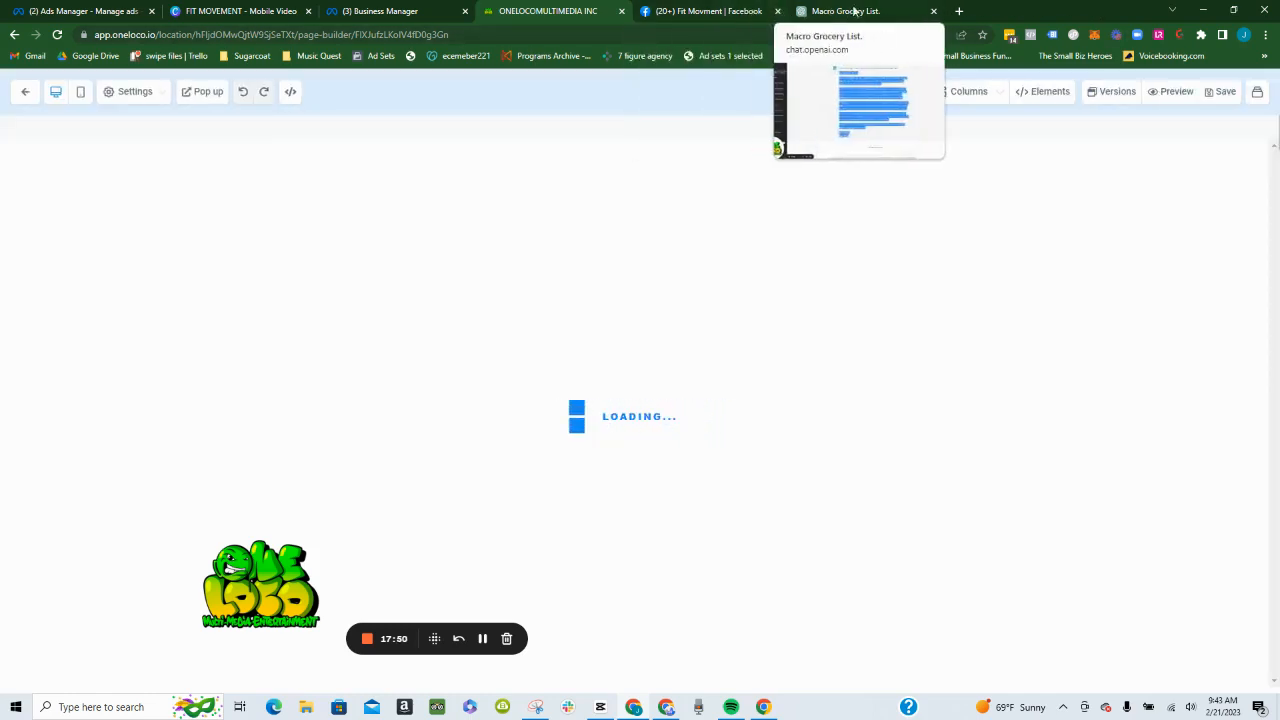
click(935, 11)
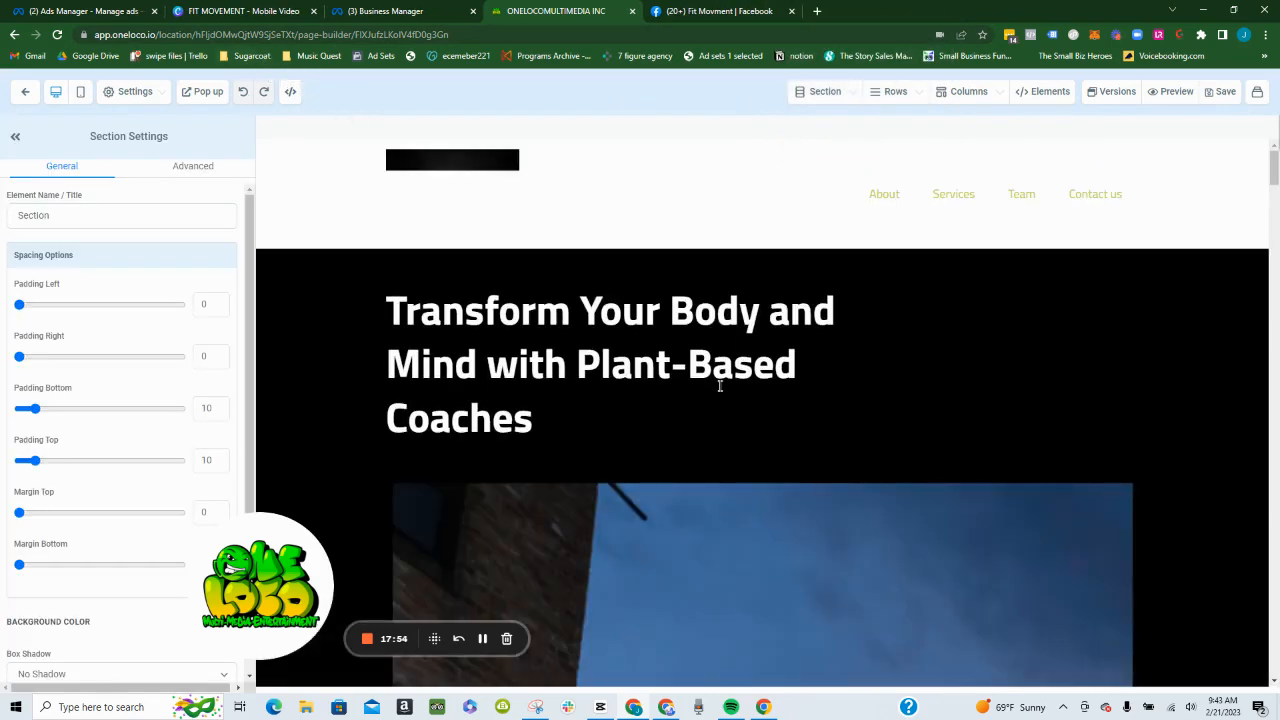
- Check the available redirect actions of the form in the Grocery List page's pop-up without changing the selection
scroll(724, 393, down, 1)
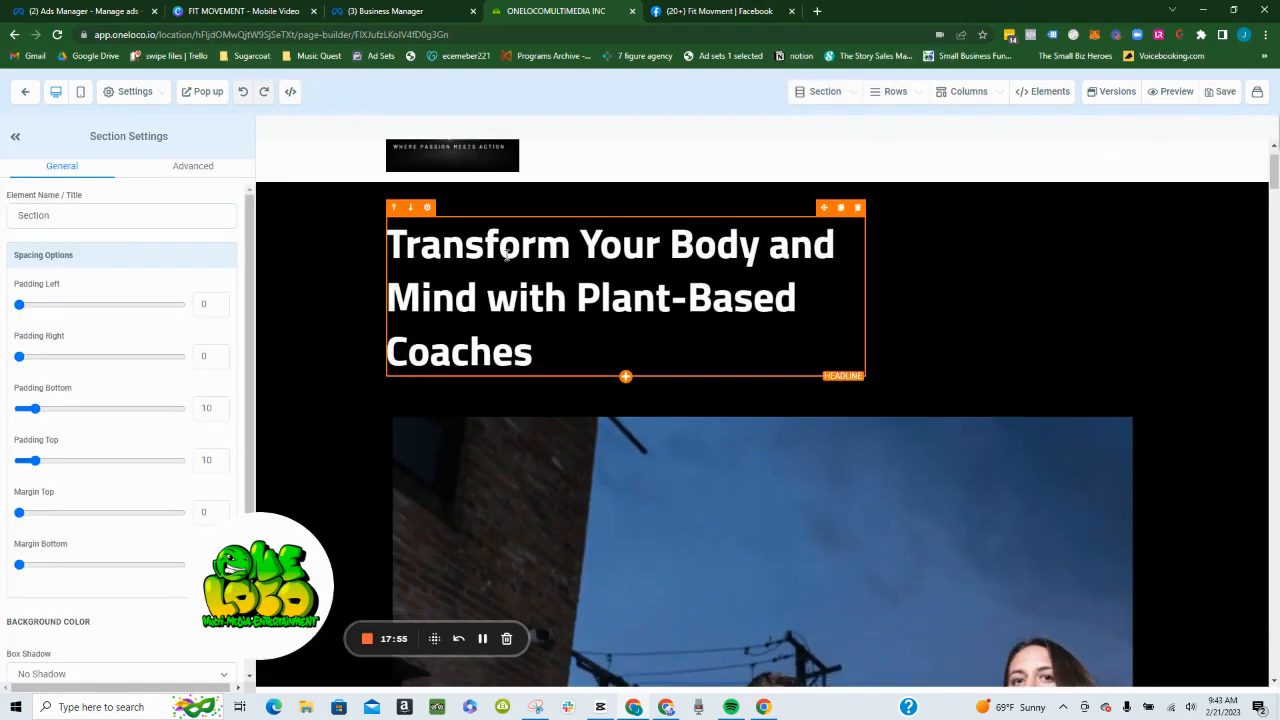
click(207, 92)
click(862, 345)
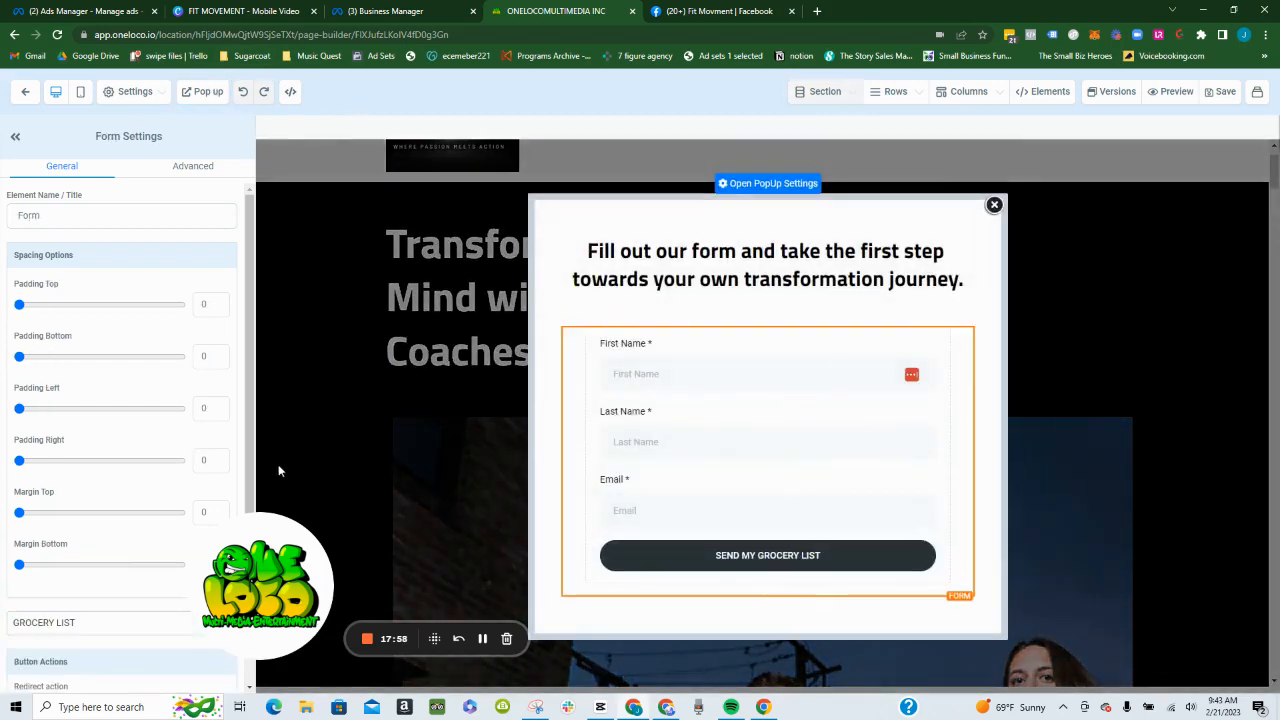
scroll(186, 449, down, 1)
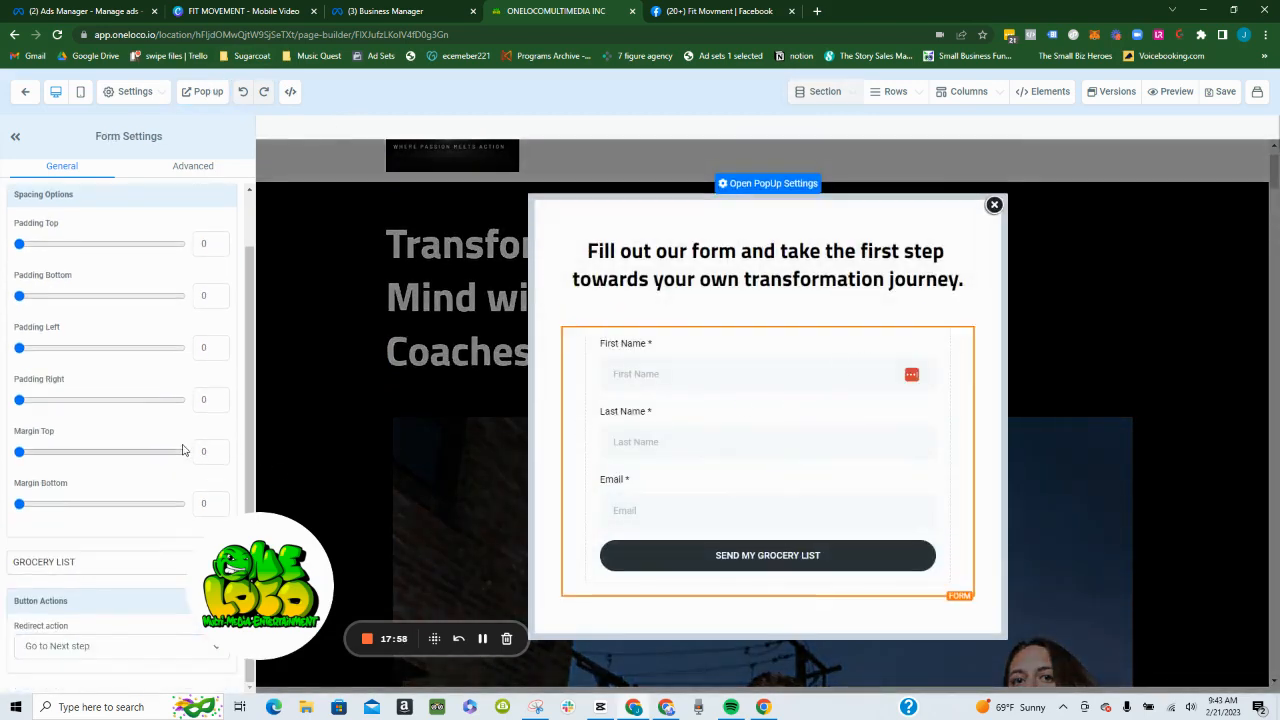
click(115, 645)
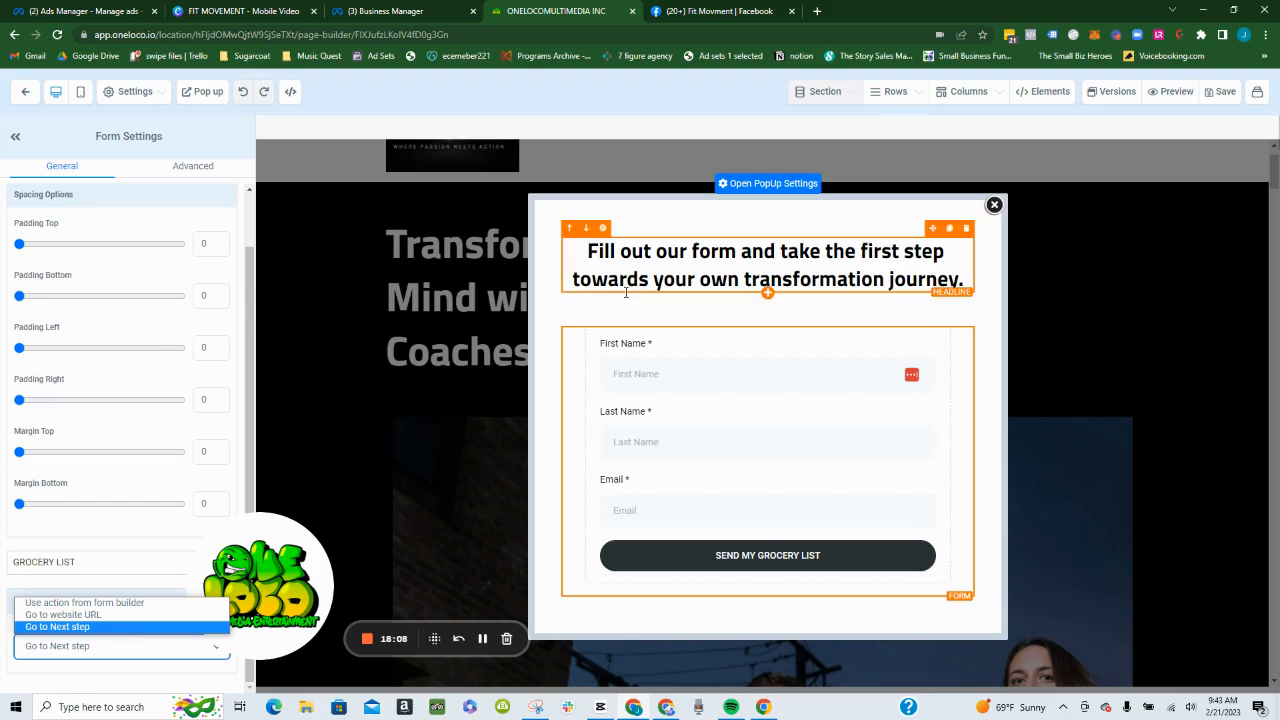
click(647, 393)
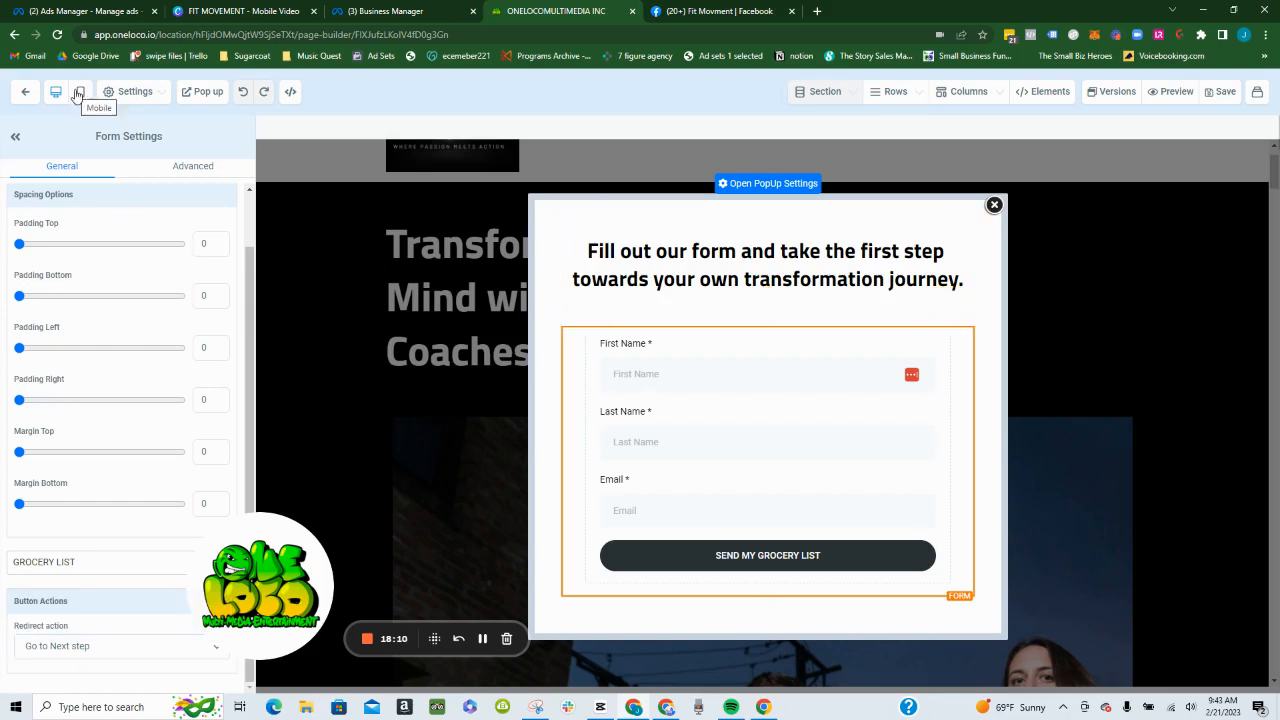
- Look at the Fit Movment Facebook group and return to the page builder
click(707, 11)
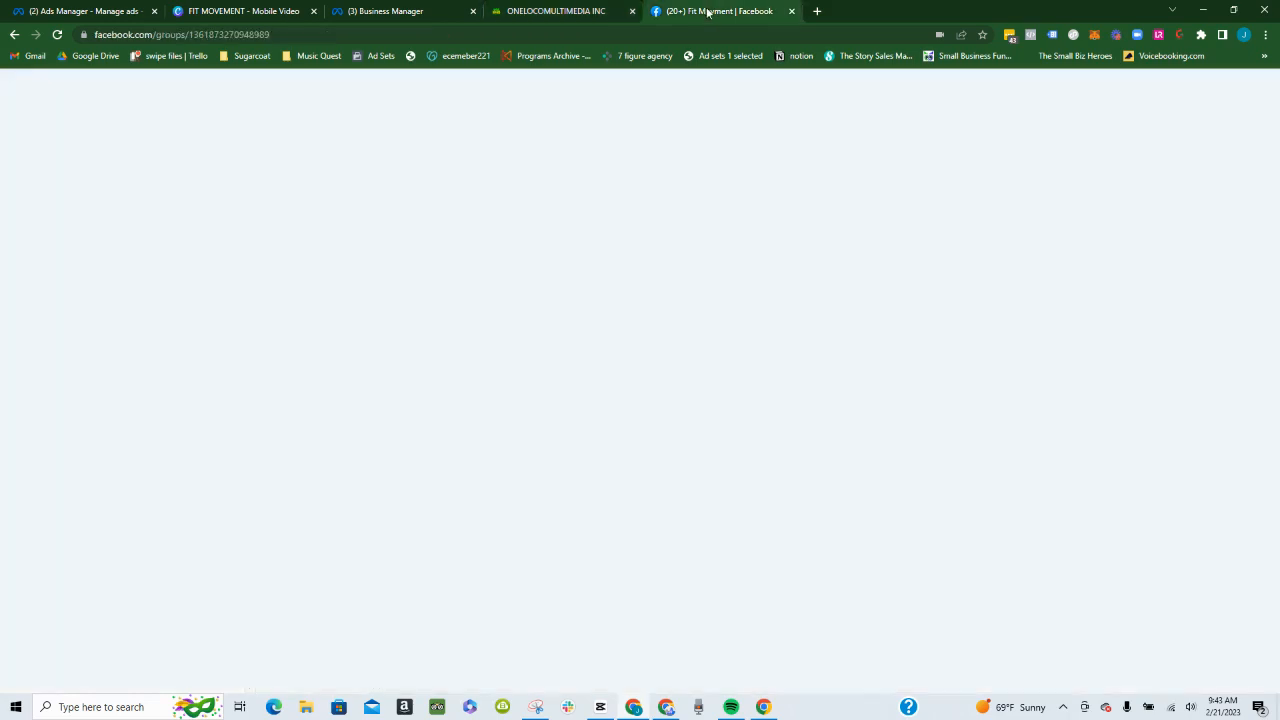
click(487, 242)
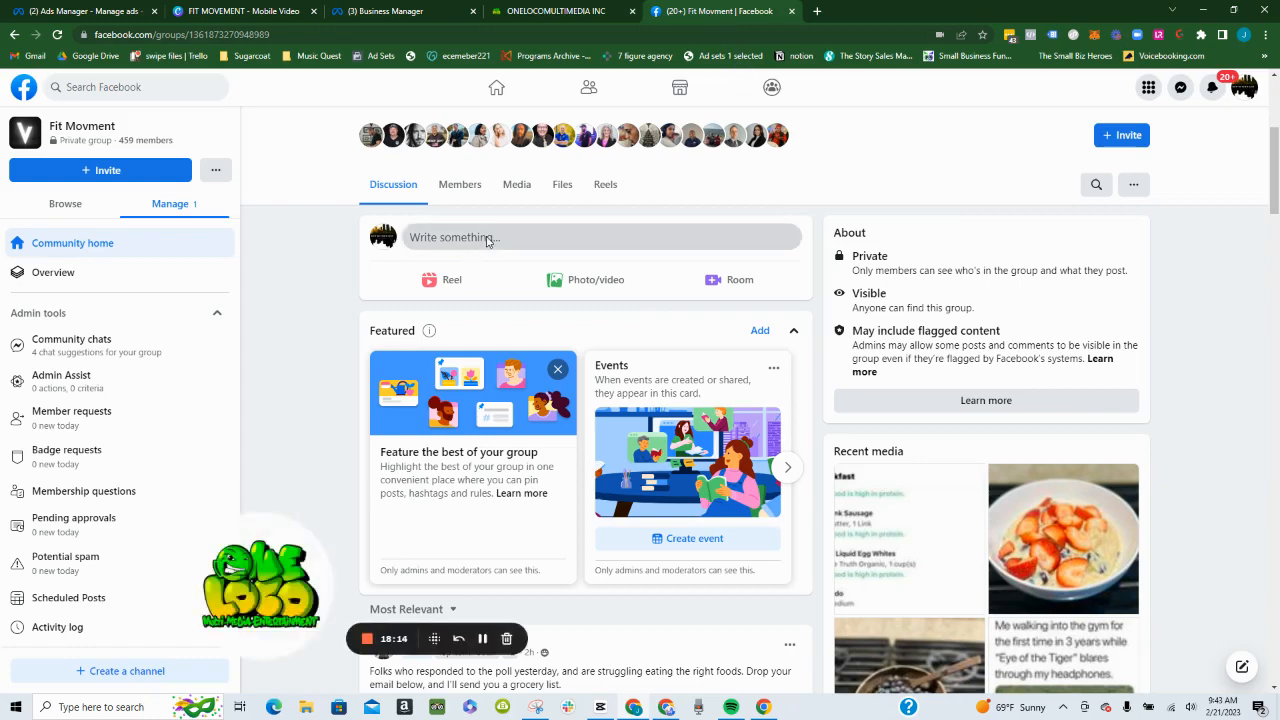
click(705, 182)
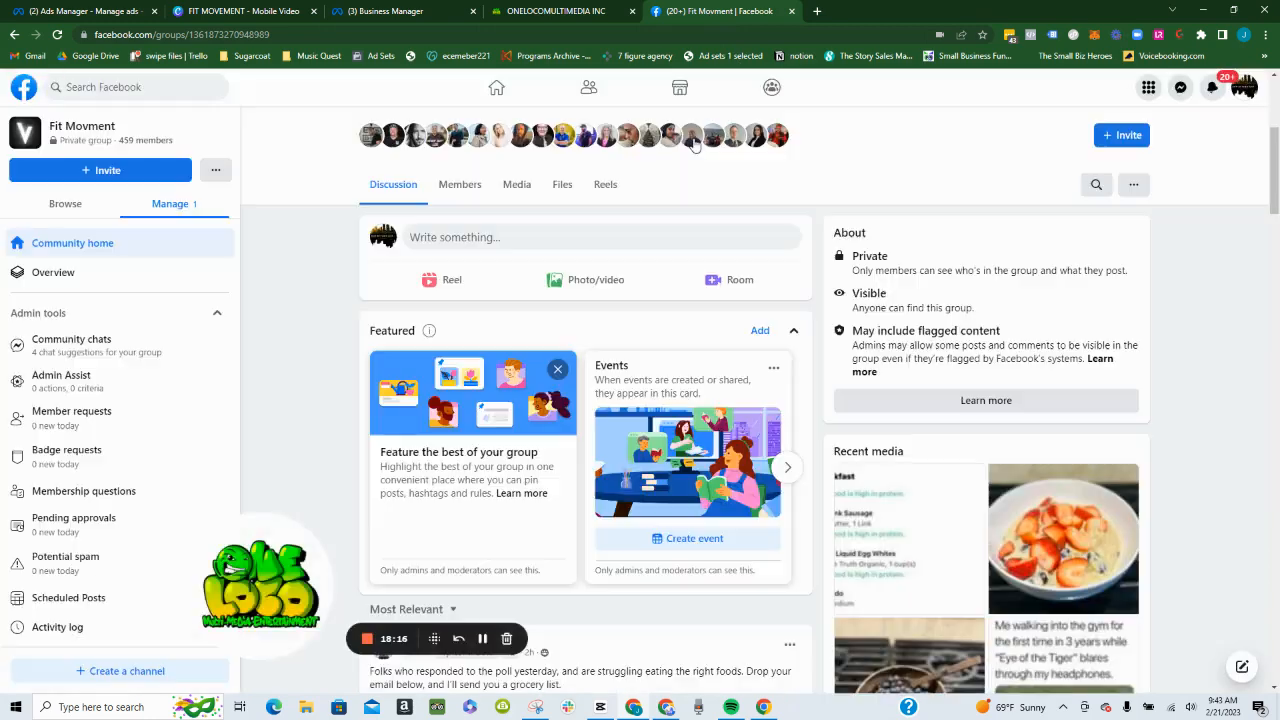
click(554, 10)
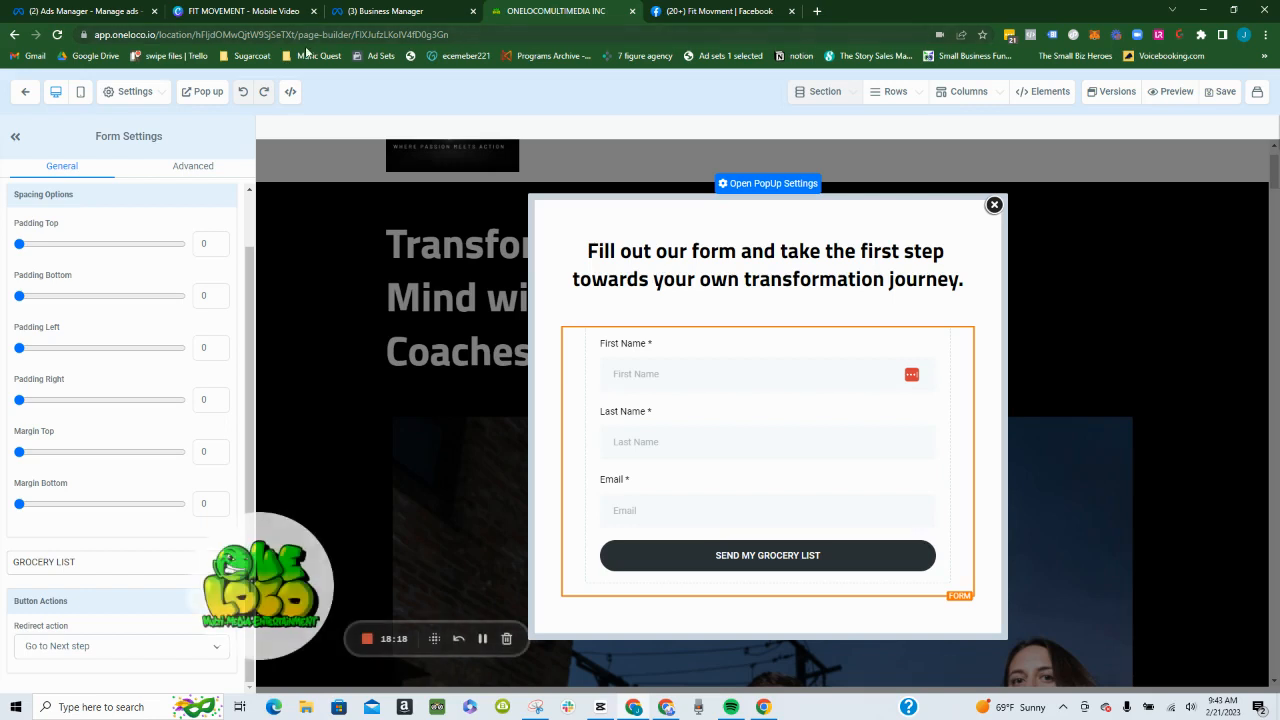
- Set the GROCERY LIST form to open the copied grocery-list page URL on submit, save it and check its Facebook pixel events
click(27, 93)
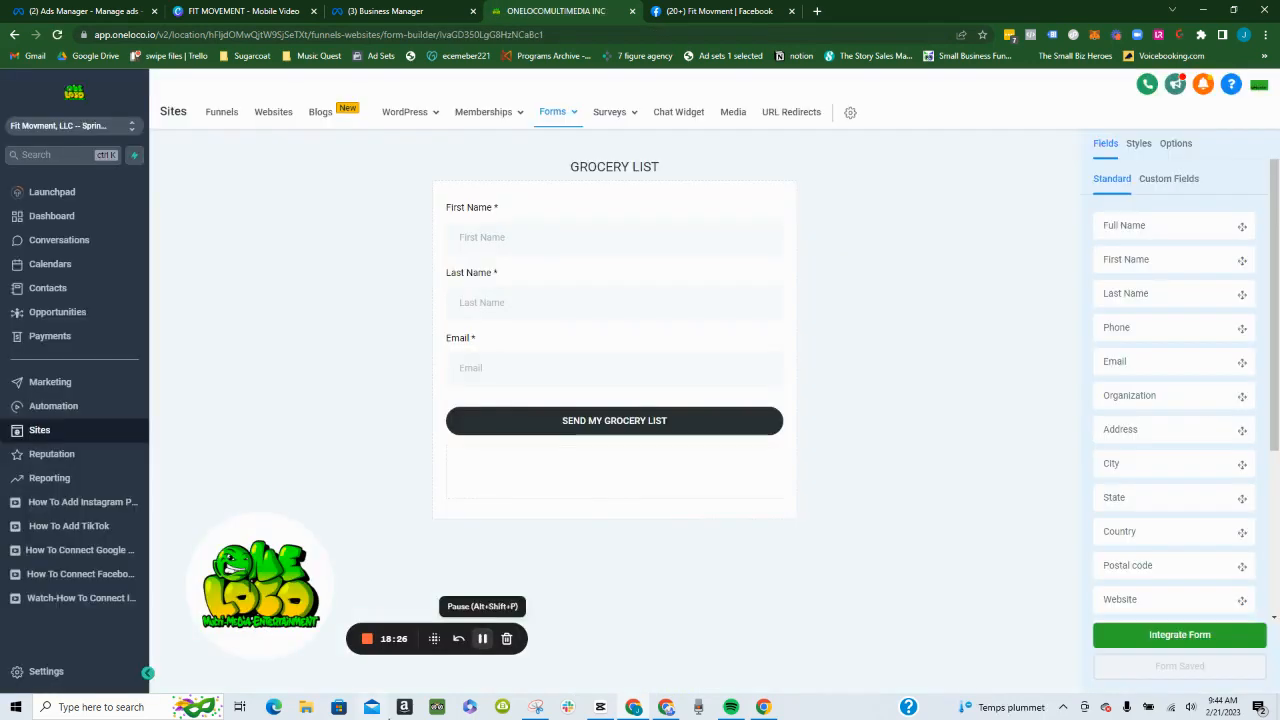
click(1176, 145)
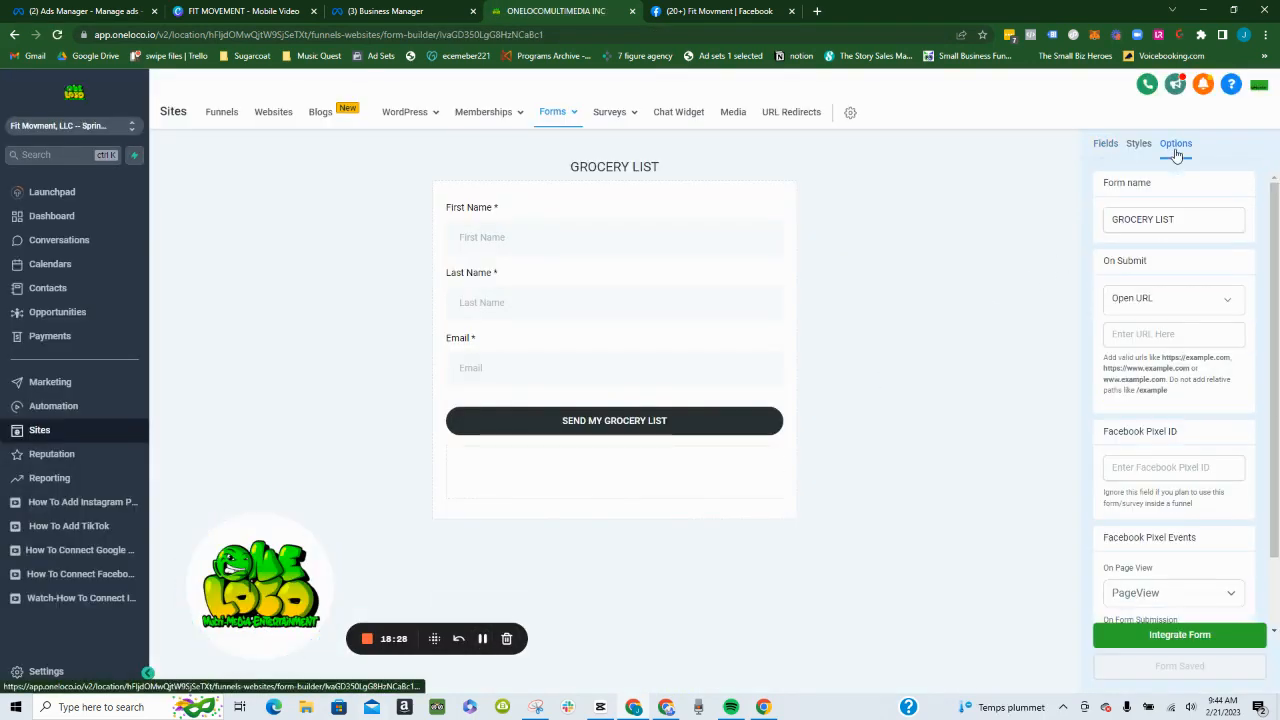
click(1149, 335)
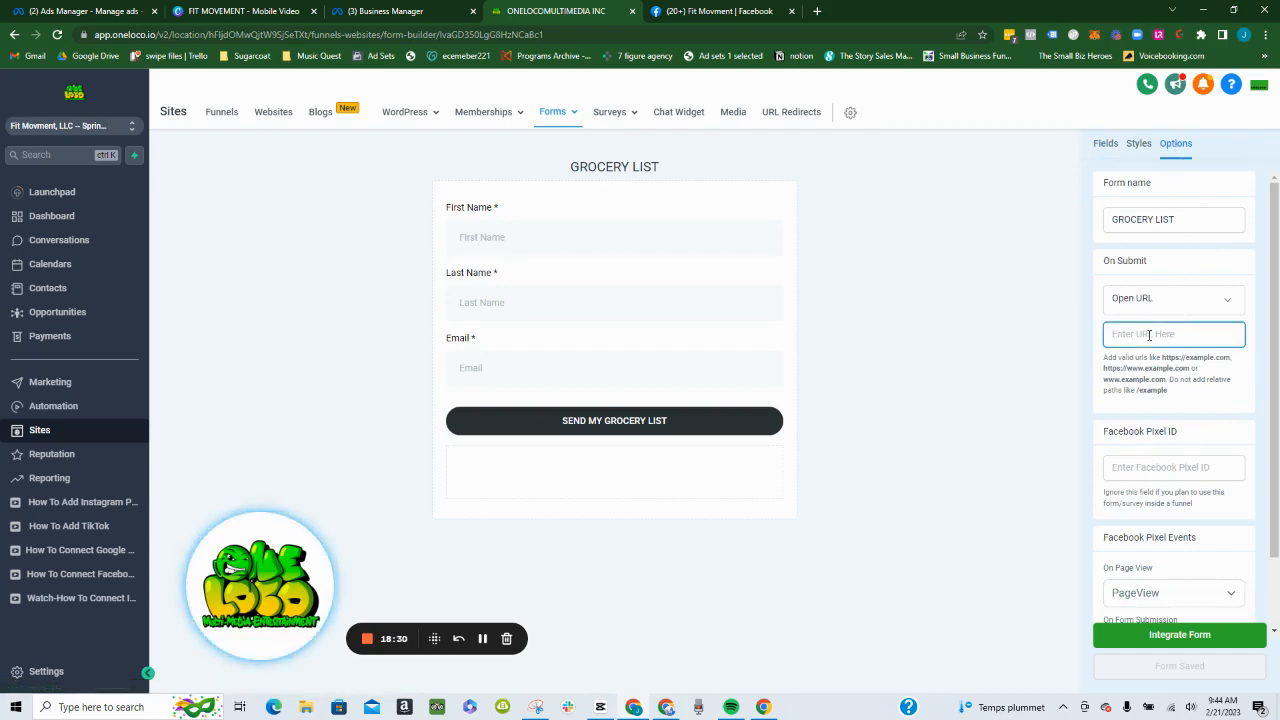
key(ctrl+v)
click(1018, 361)
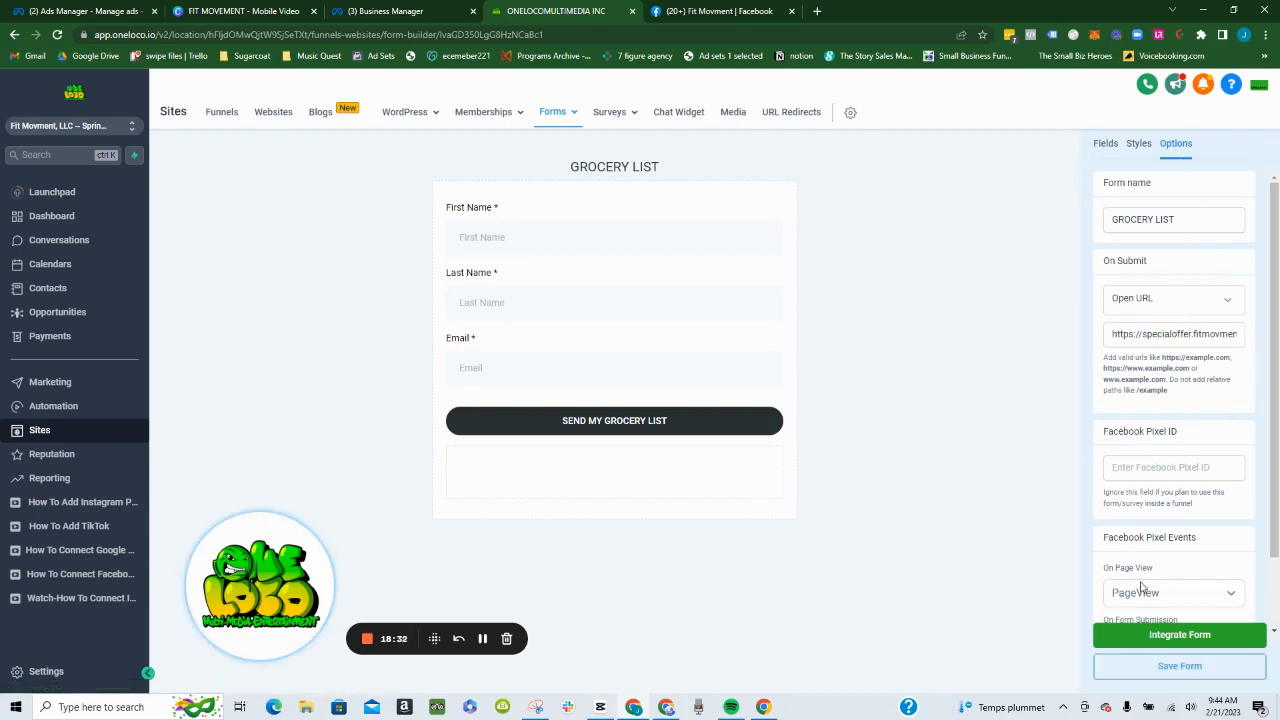
click(1122, 667)
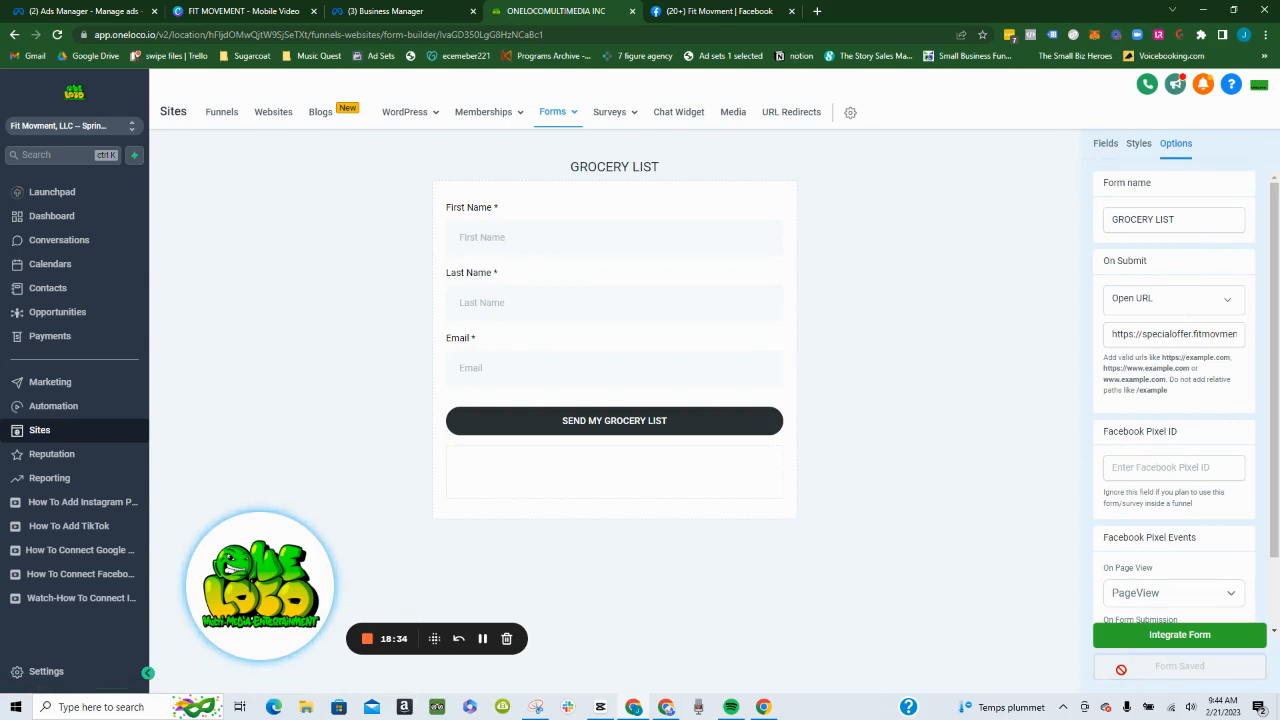
scroll(1200, 470, down, 1)
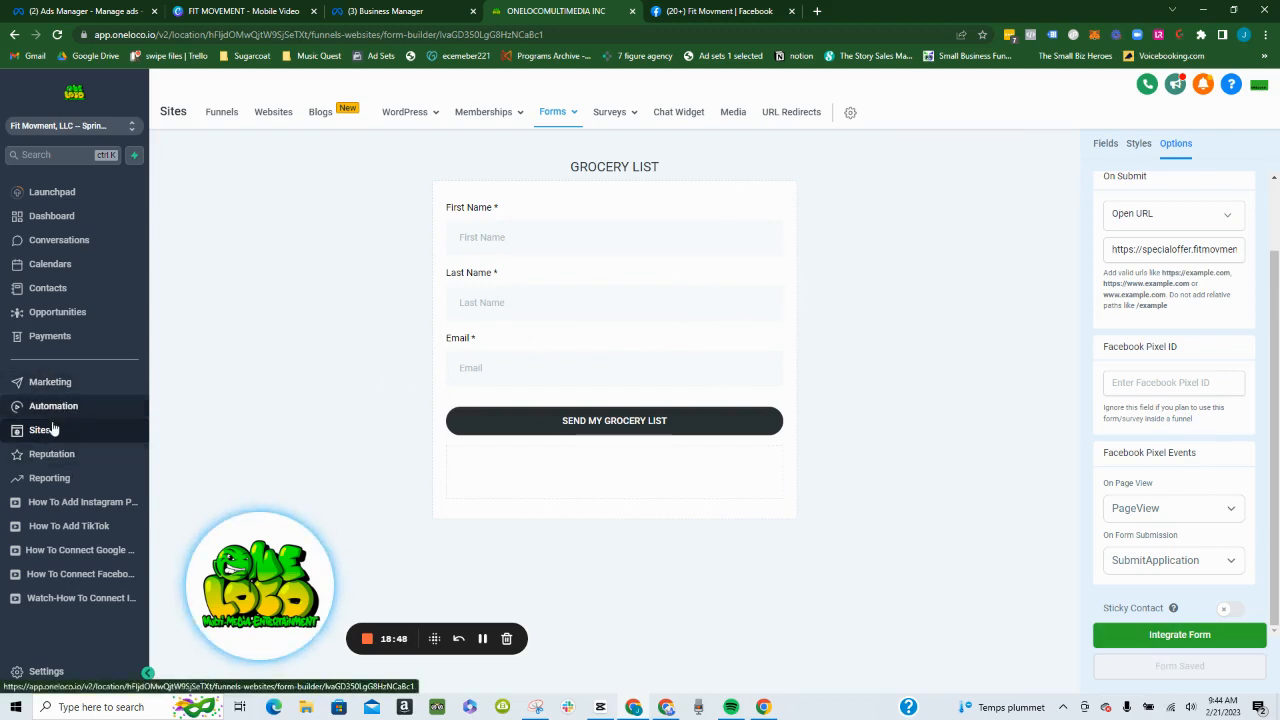
- Open the Home page of the Personal Trainer-007-2.0 funnel in the page builder
click(230, 120)
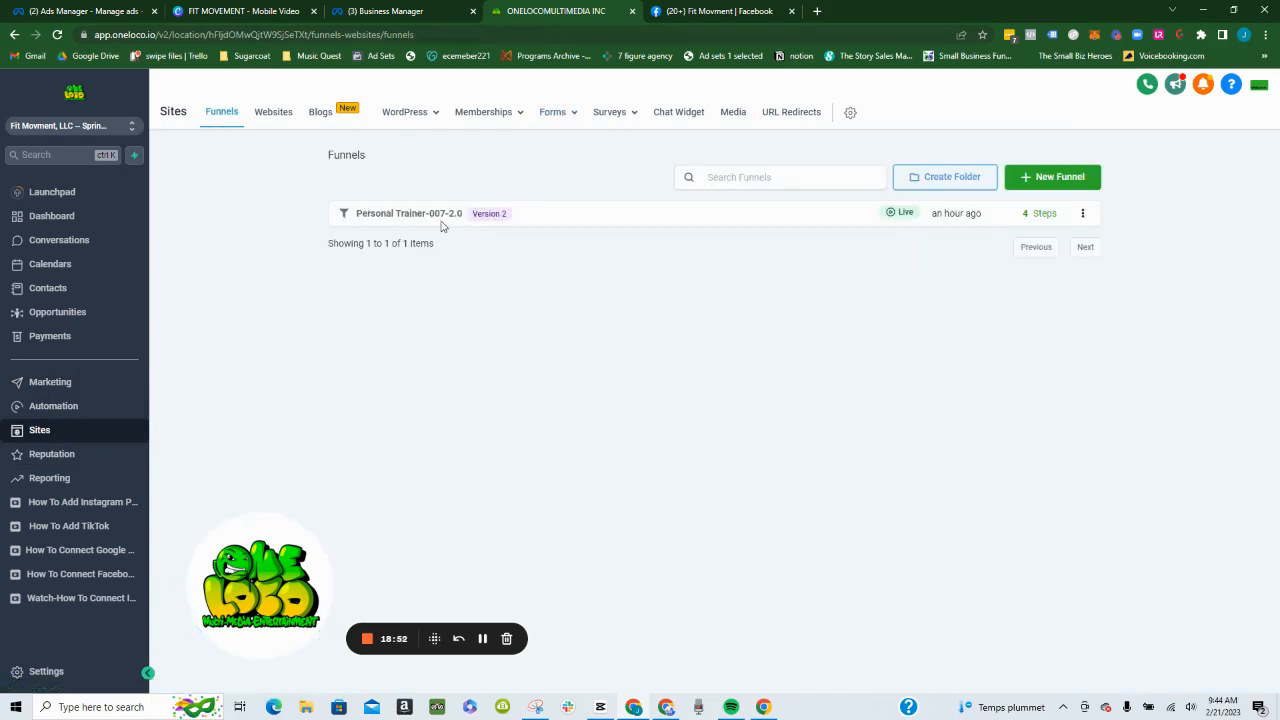
click(445, 217)
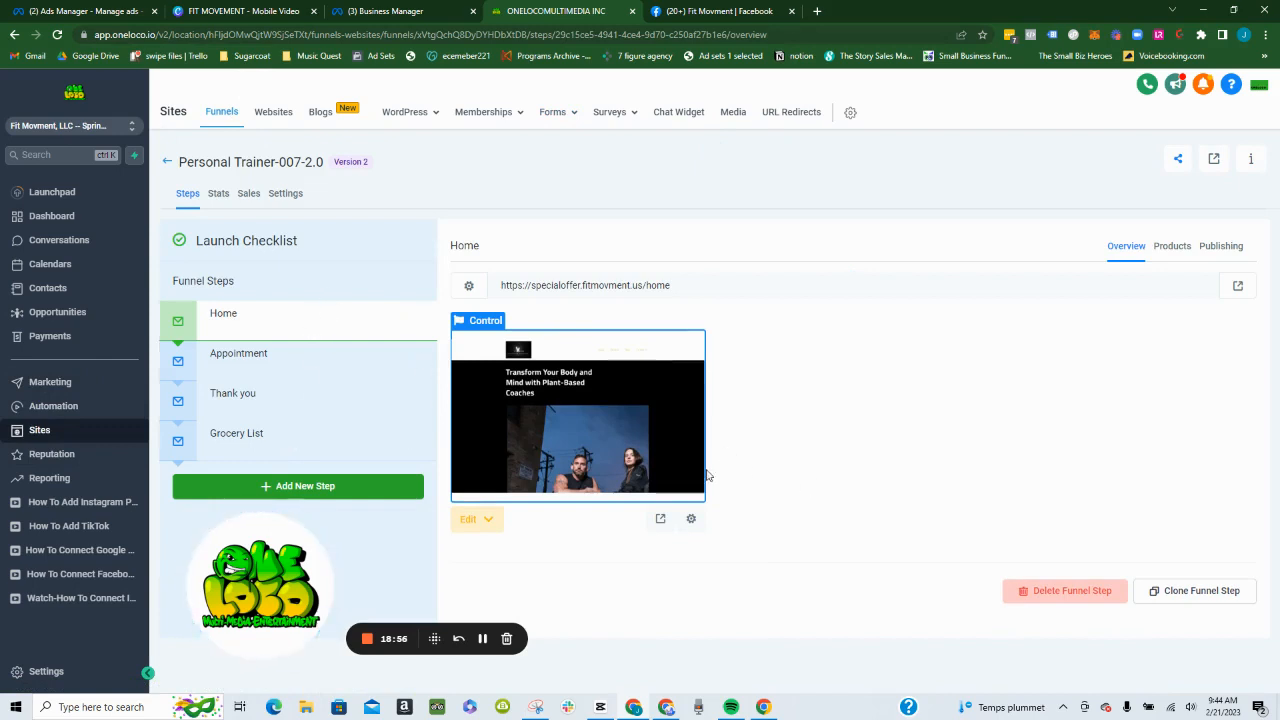
click(637, 449)
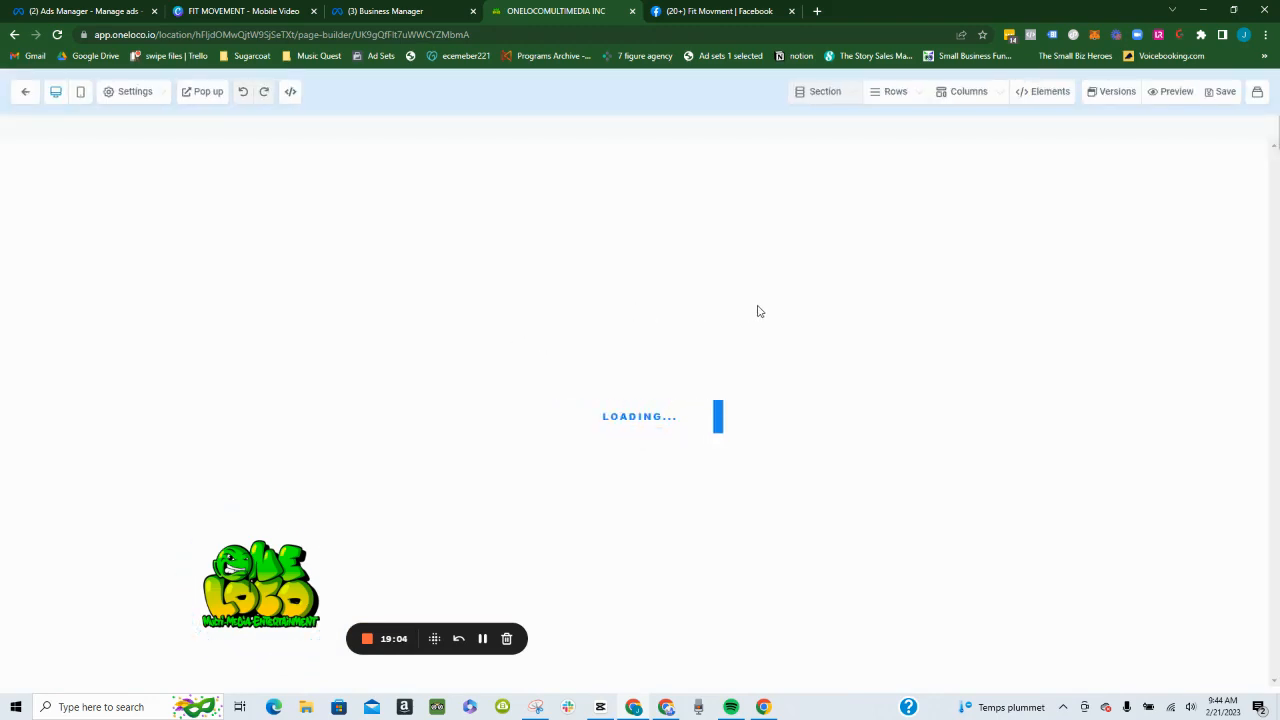
- Check the Home page's MAKE AN APPOINTMENT button and the form in its pop-up, and leave the page builder
scroll(751, 305, down, 5)
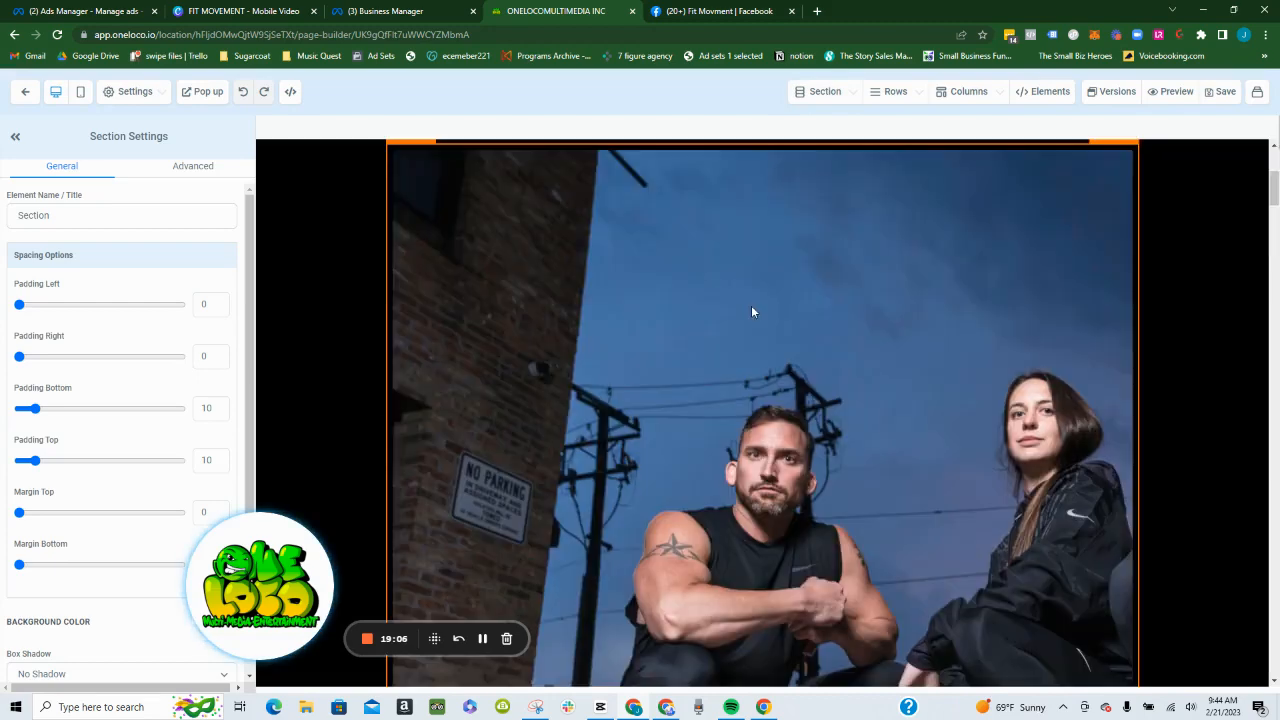
scroll(806, 281, up, 3)
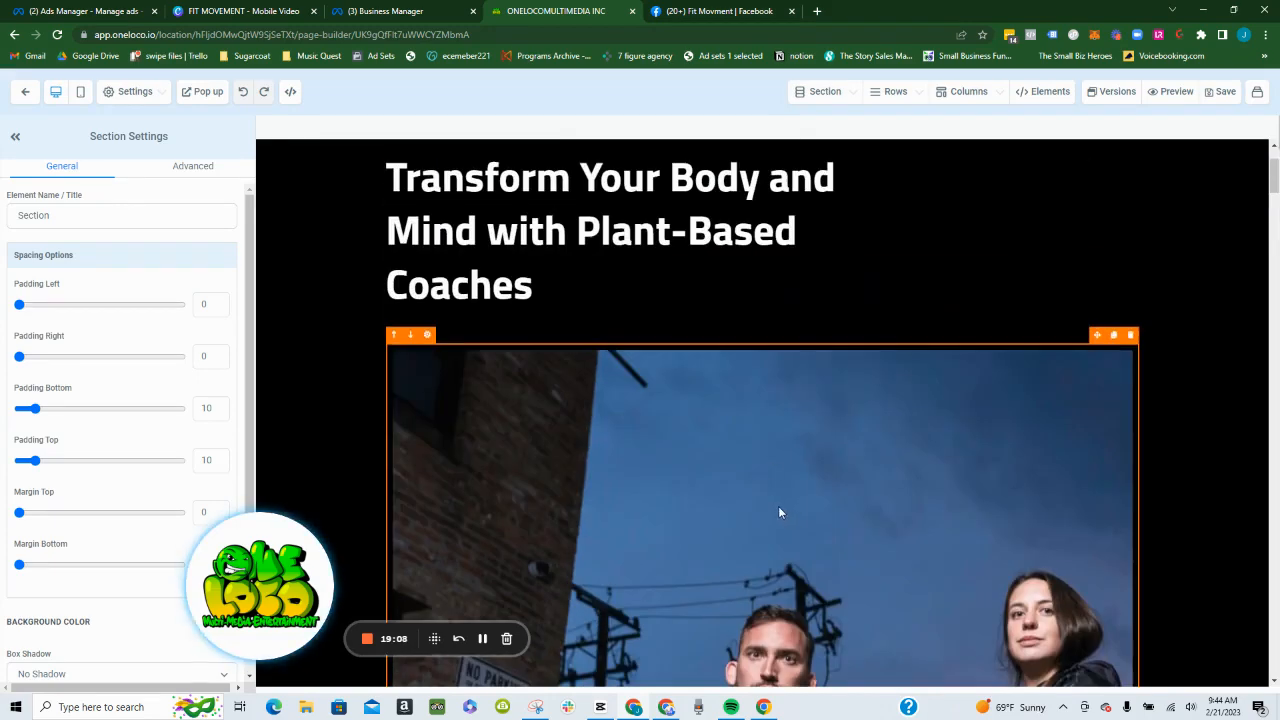
click(778, 506)
scroll(776, 470, down, 5)
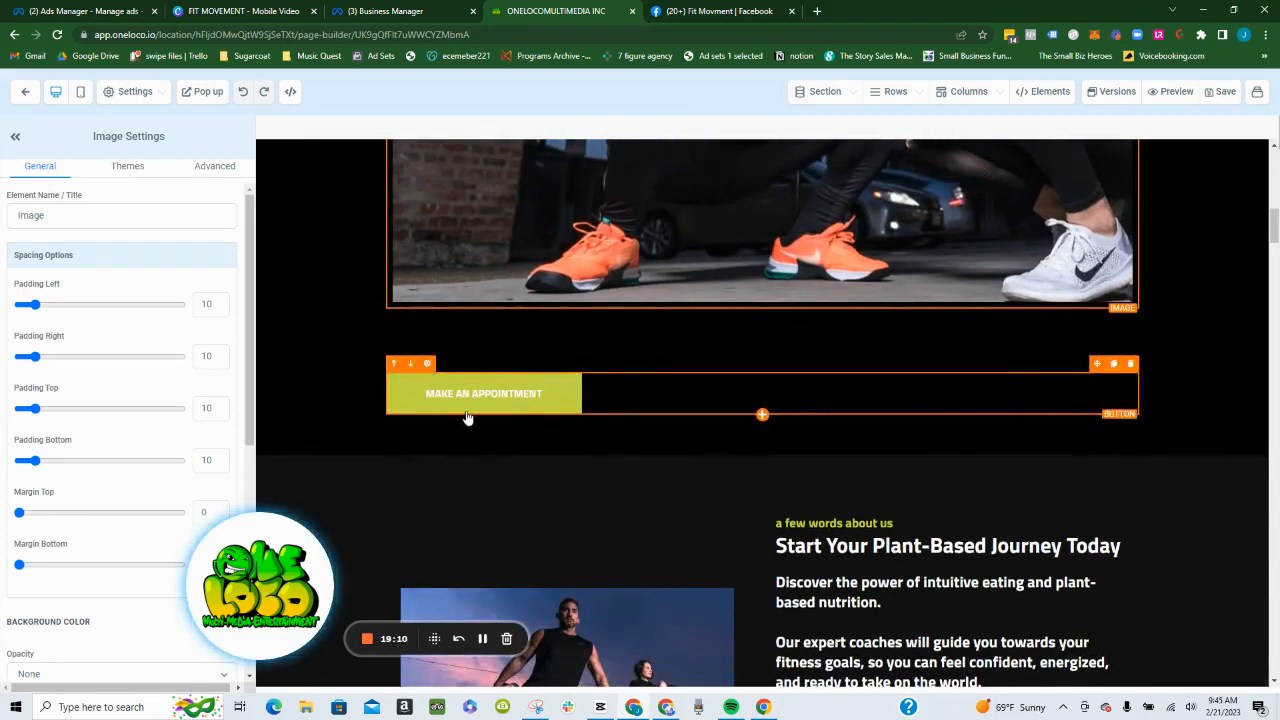
click(479, 402)
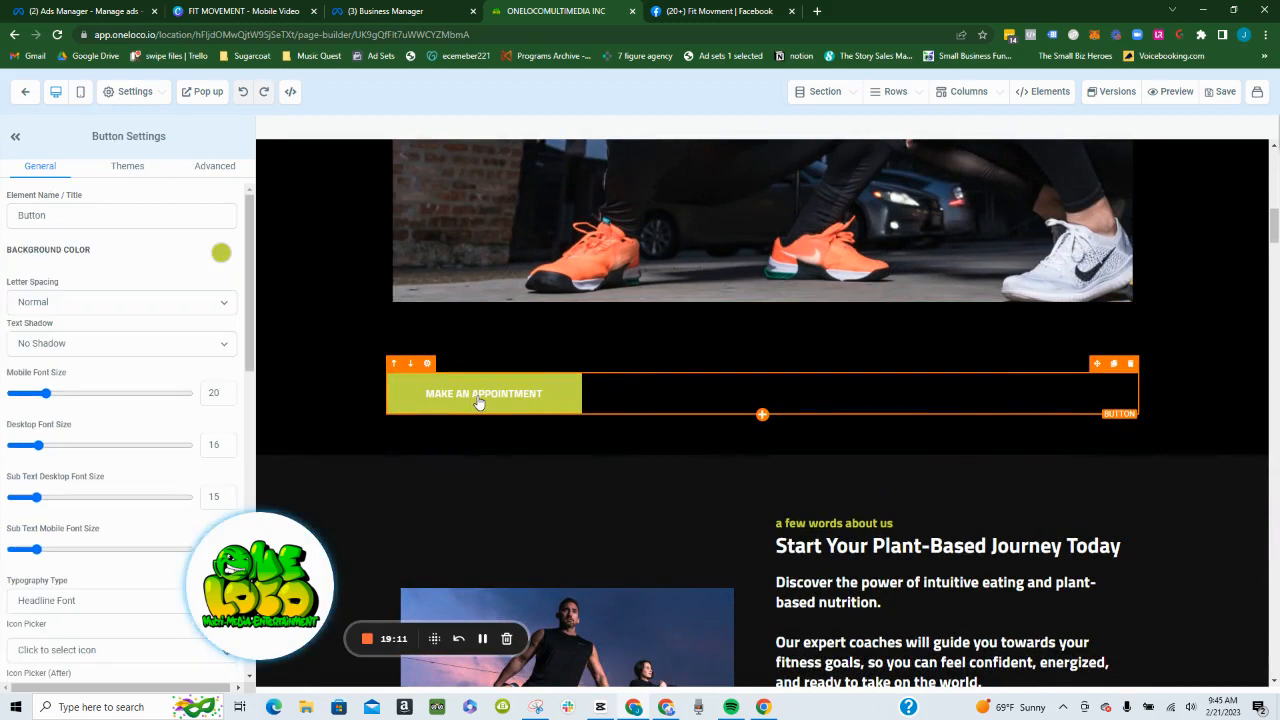
click(206, 93)
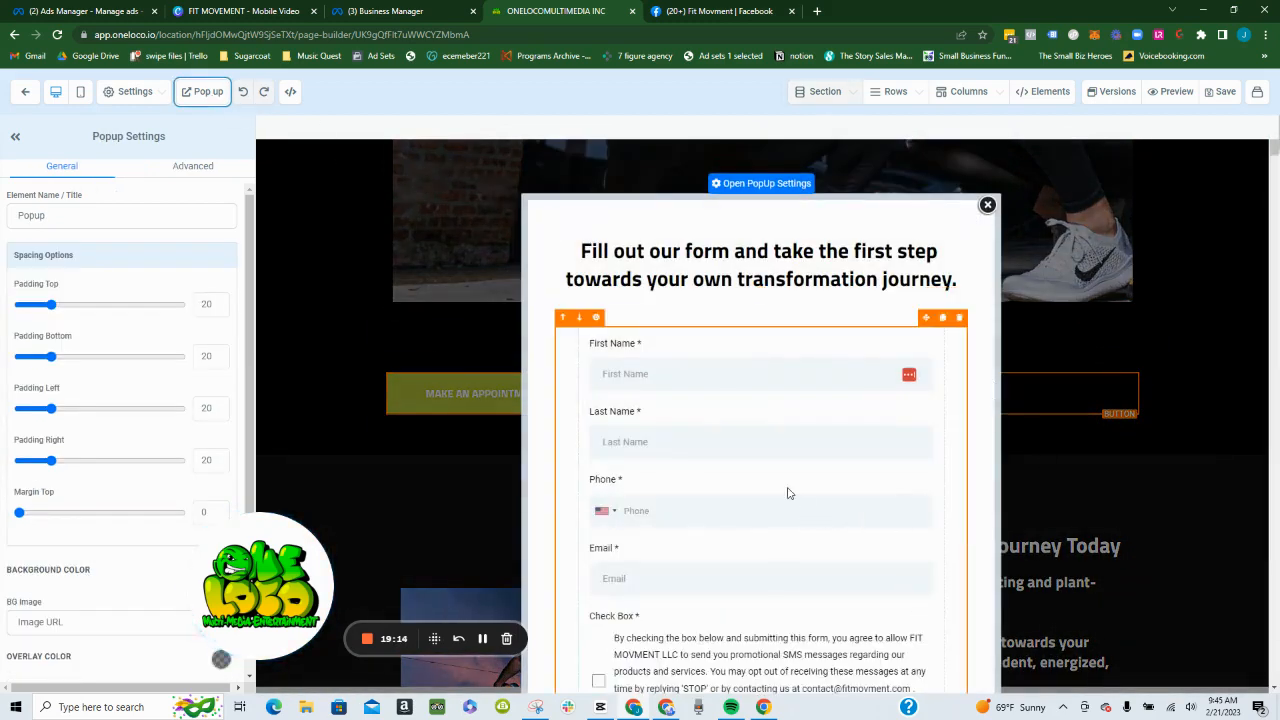
click(789, 487)
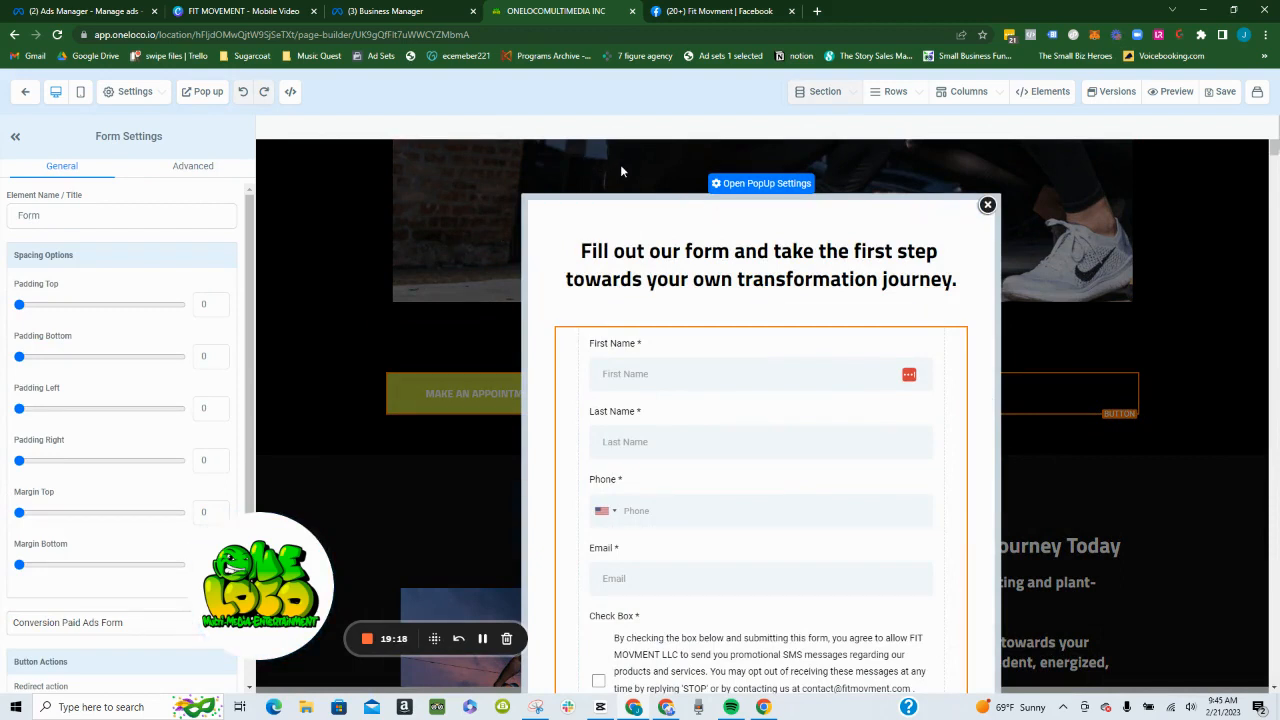
click(25, 91)
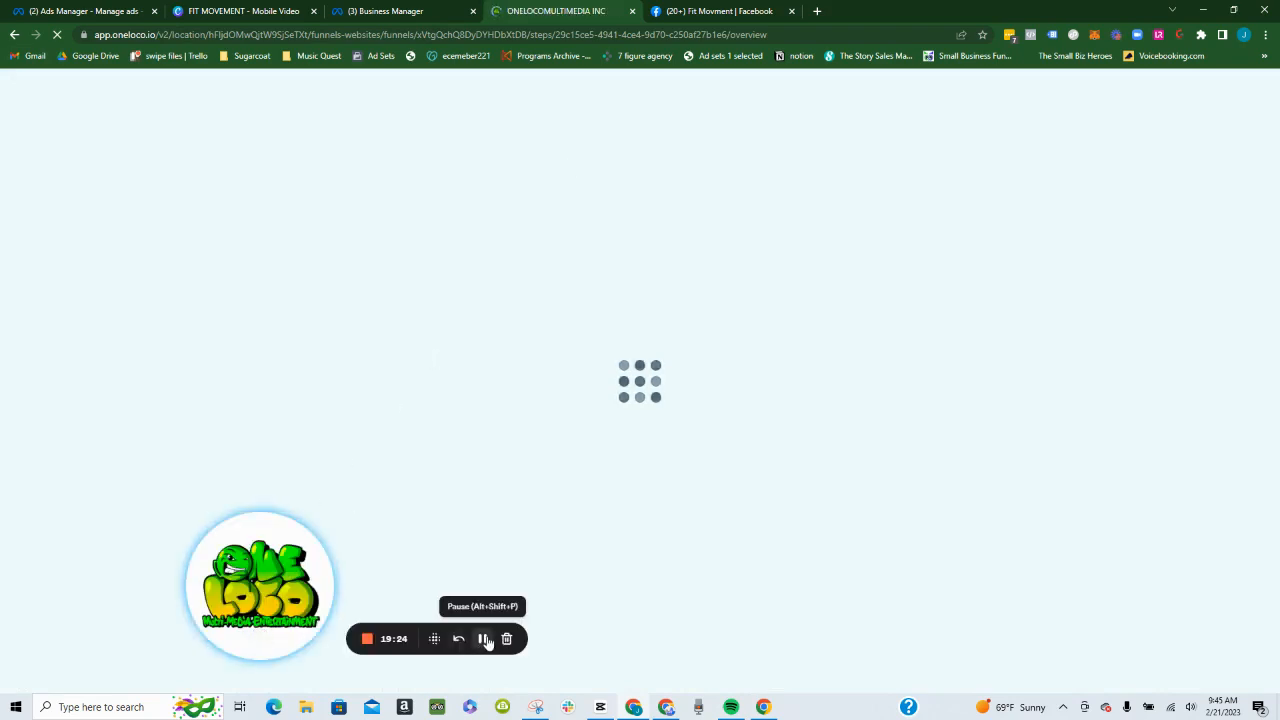
- Find the Check Box custom field by searching "chec" and add it to the GROCERY LIST form between Email and the submit button
scroll(1198, 420, down, 3)
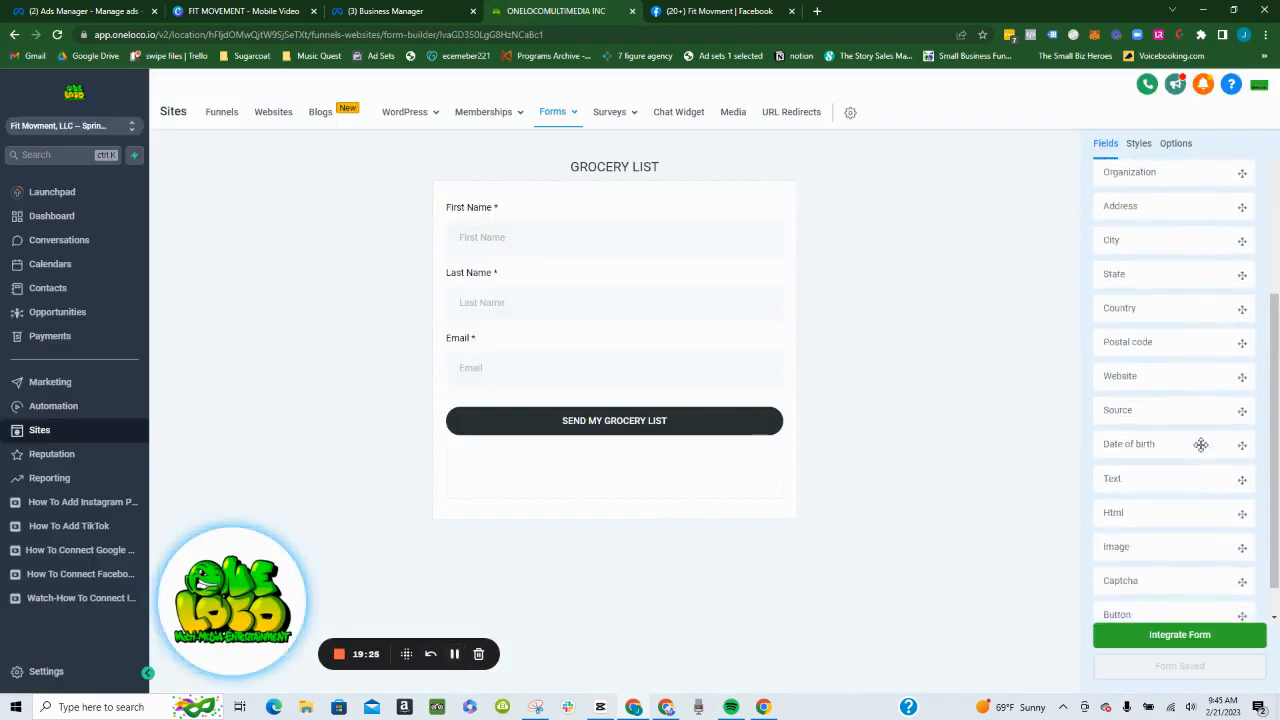
scroll(1163, 210, up, 3)
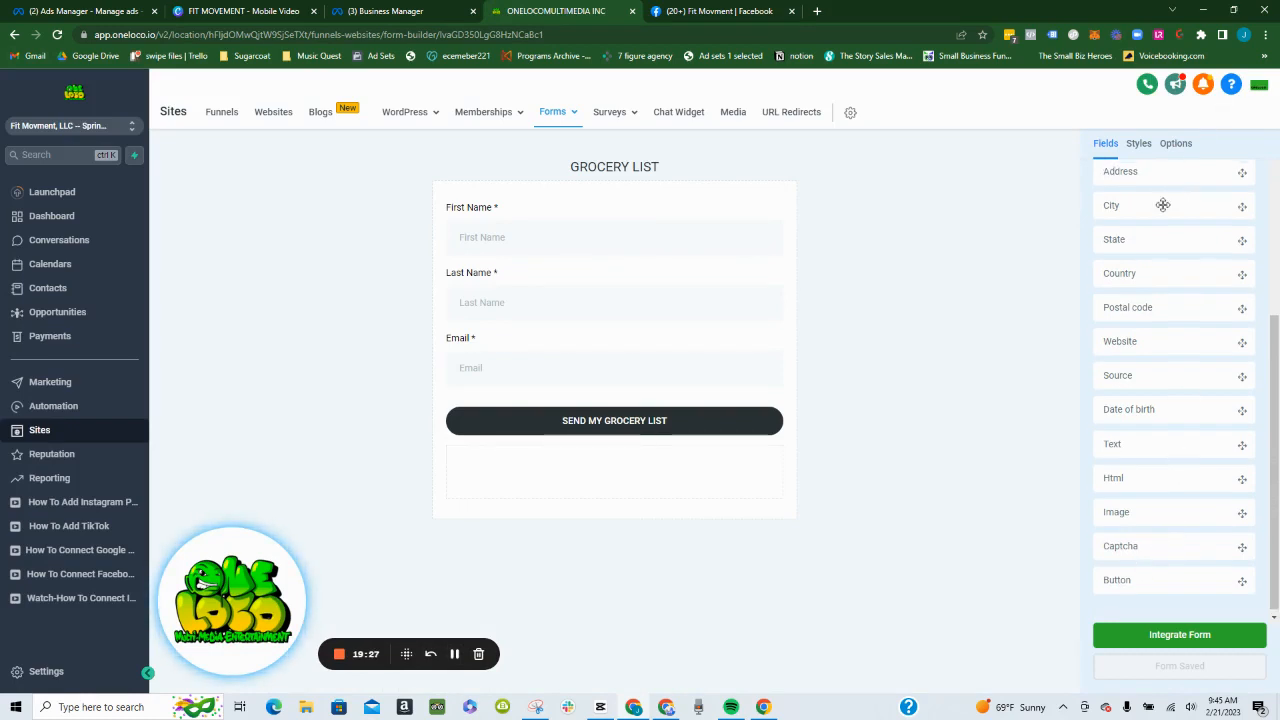
click(1180, 178)
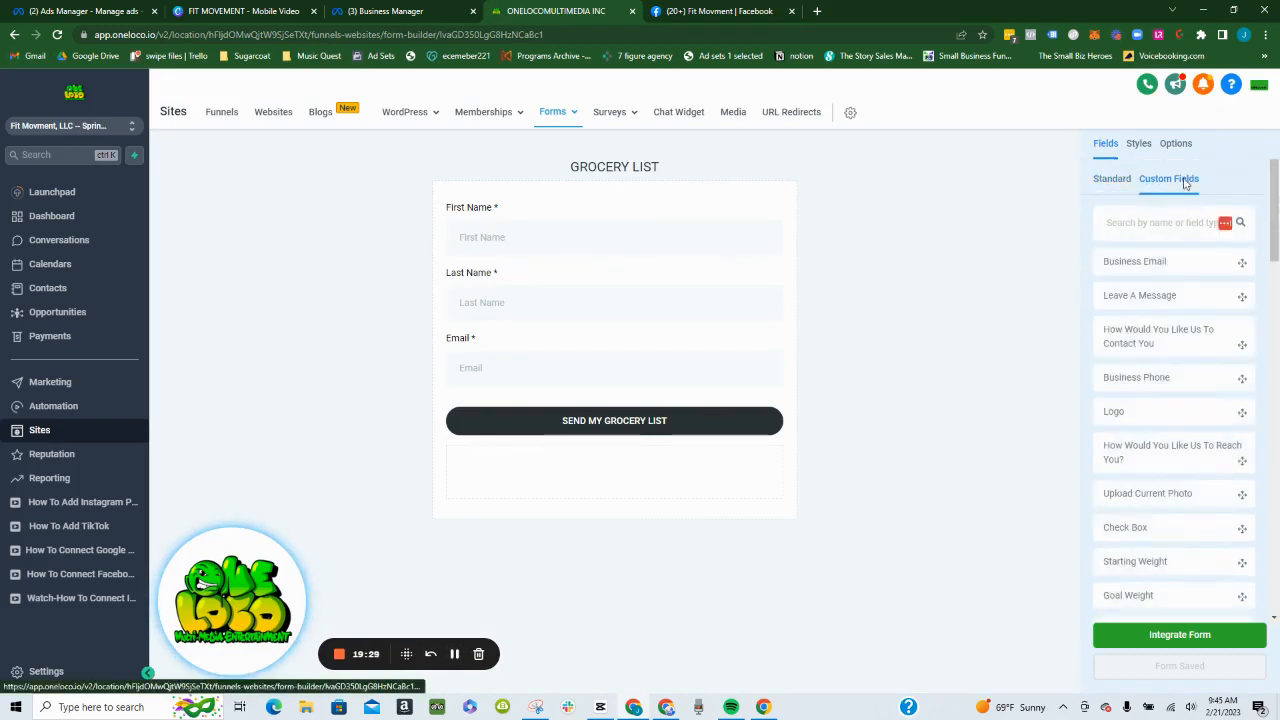
scroll(1170, 300, down, 1)
scroll(1172, 303, down, 8)
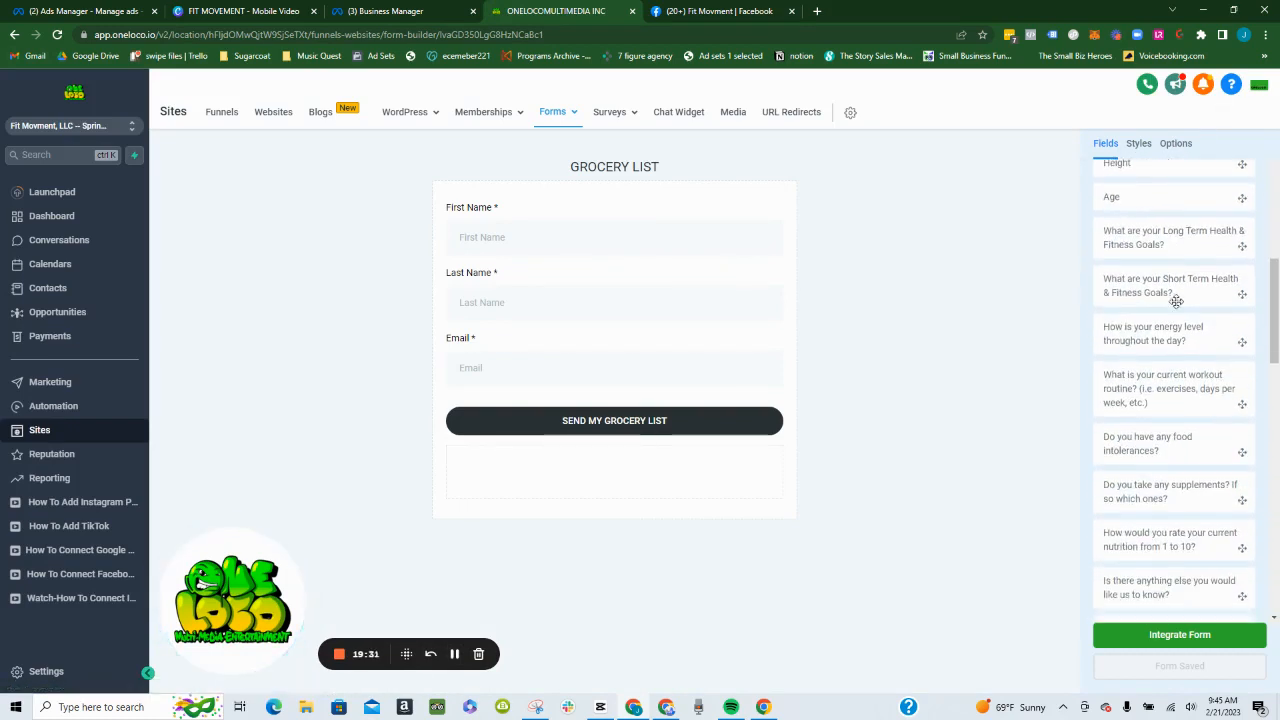
scroll(1176, 301, down, 10)
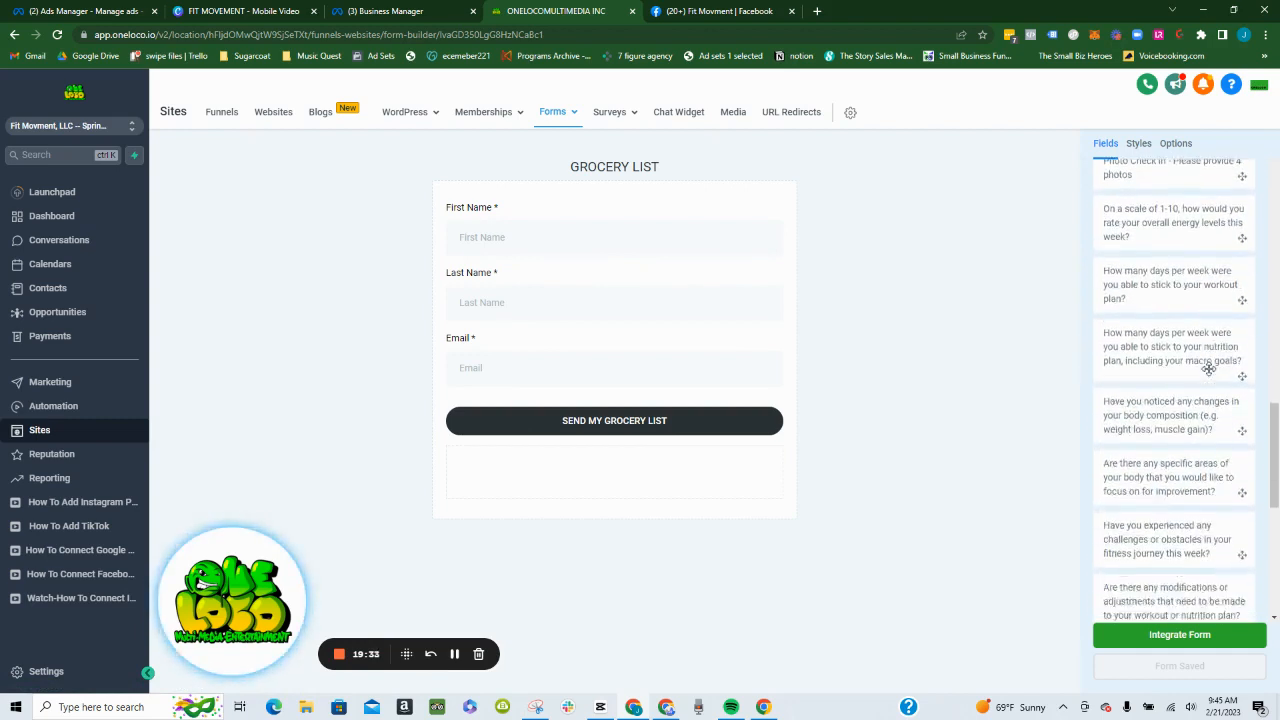
scroll(1208, 386, down, 3)
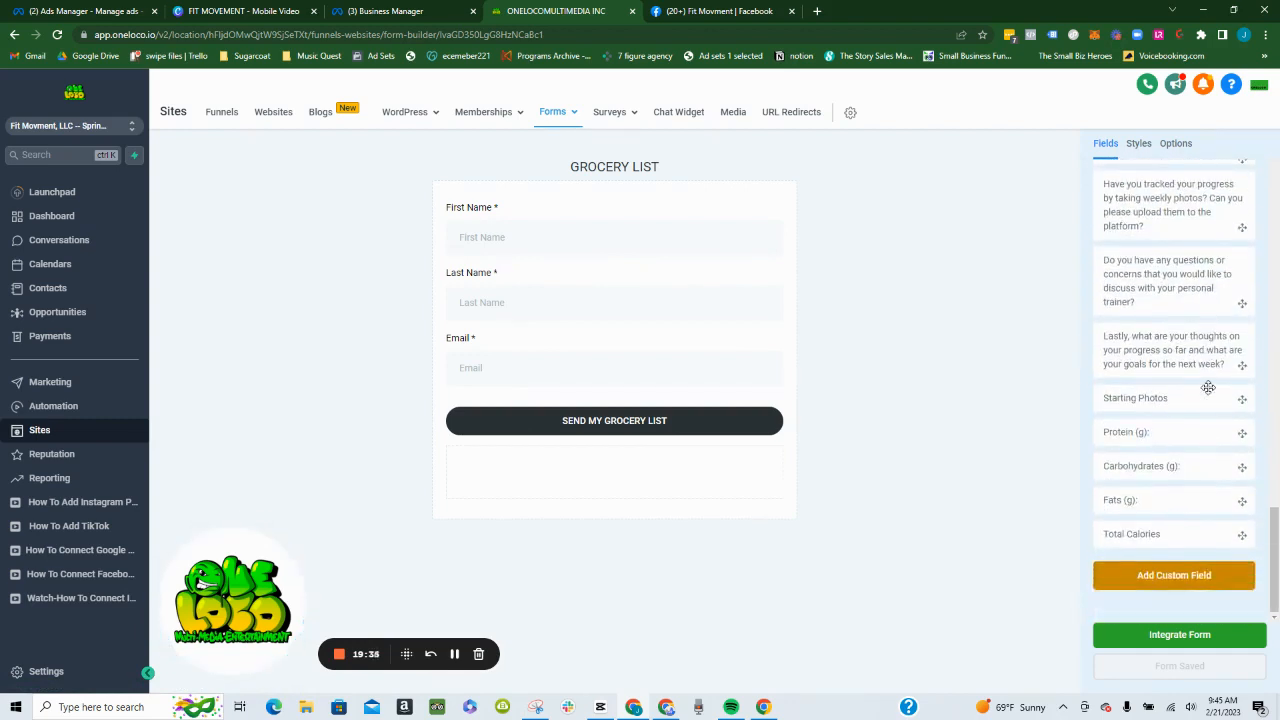
scroll(1208, 387, up, 5)
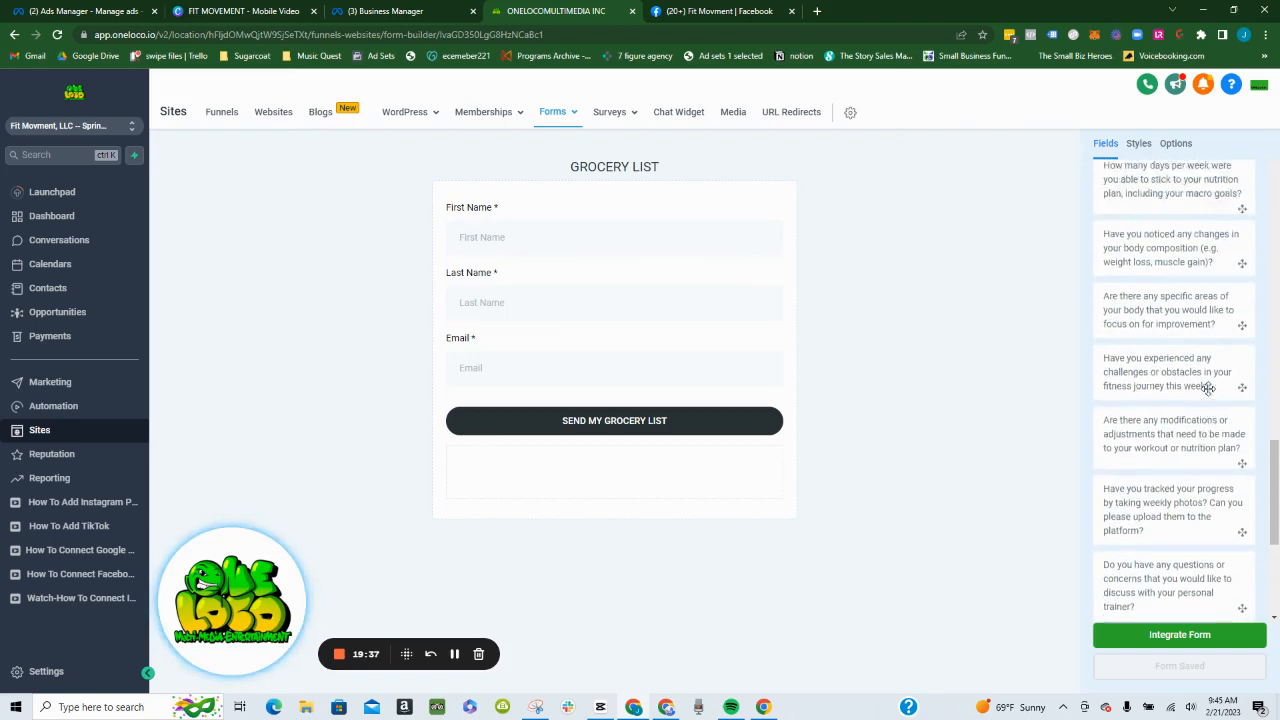
scroll(1208, 387, up, 6)
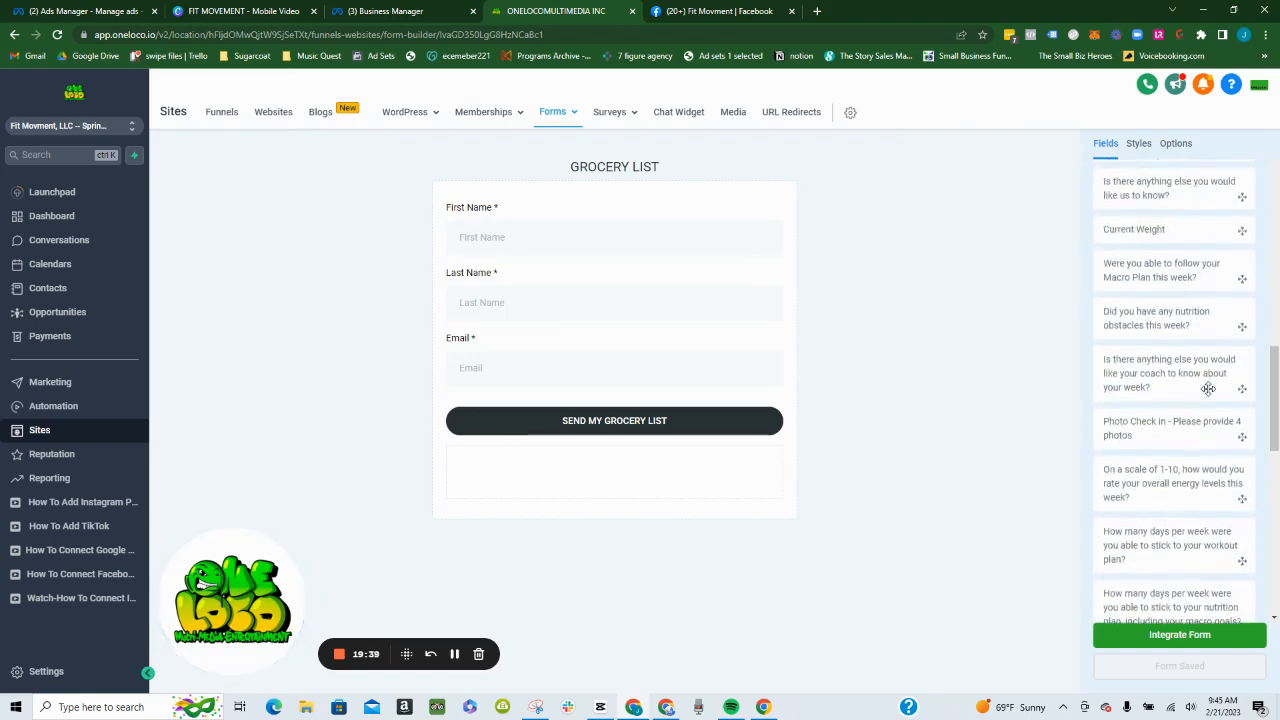
scroll(1208, 387, up, 6)
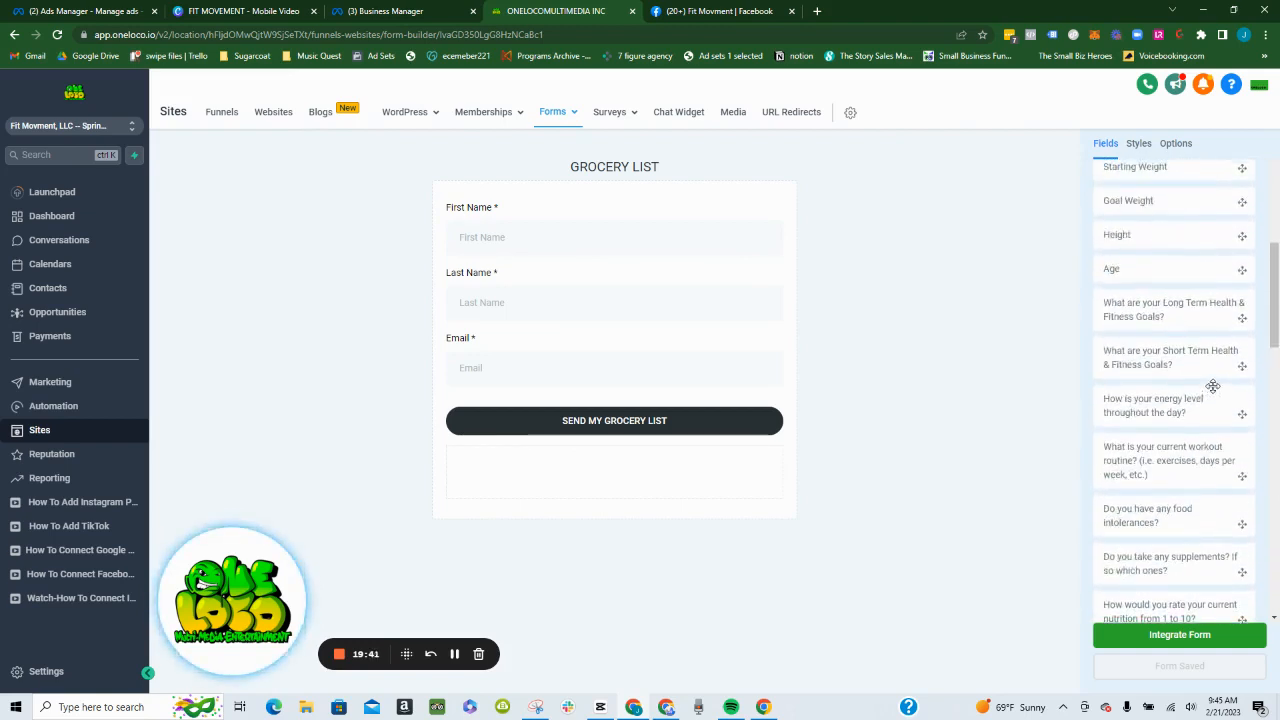
scroll(1212, 386, up, 6)
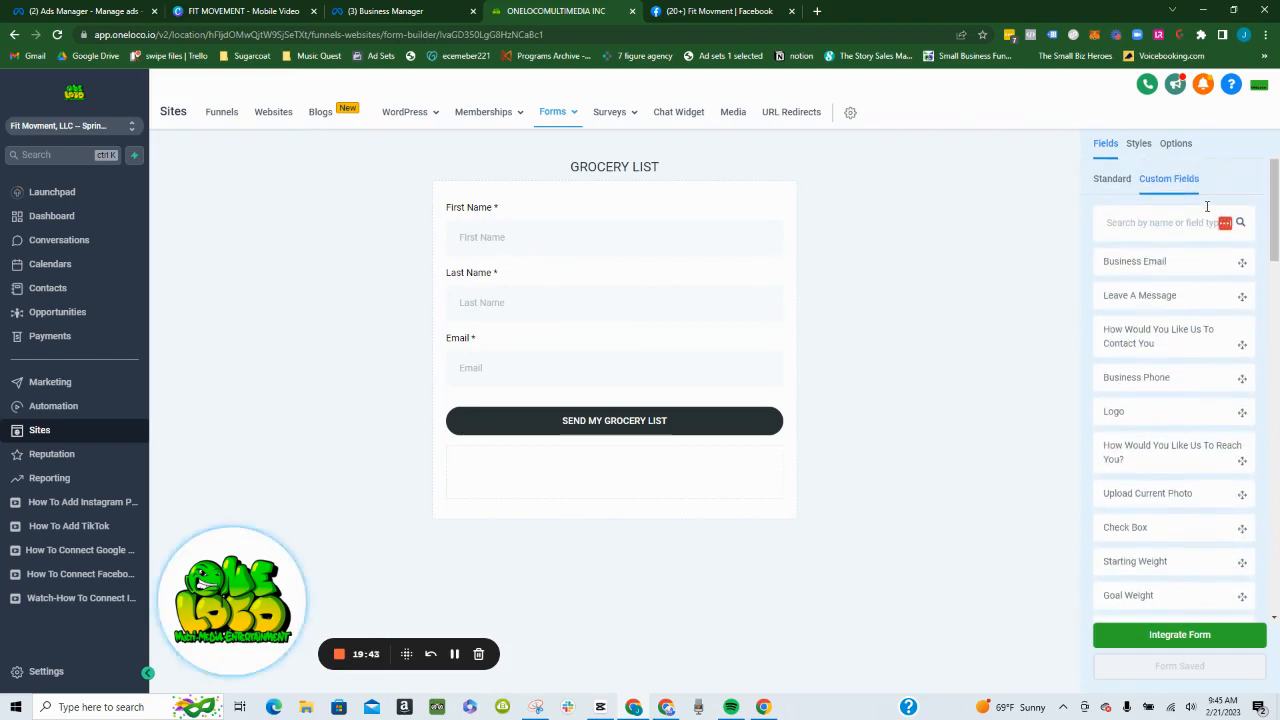
click(1150, 222)
text(chec)
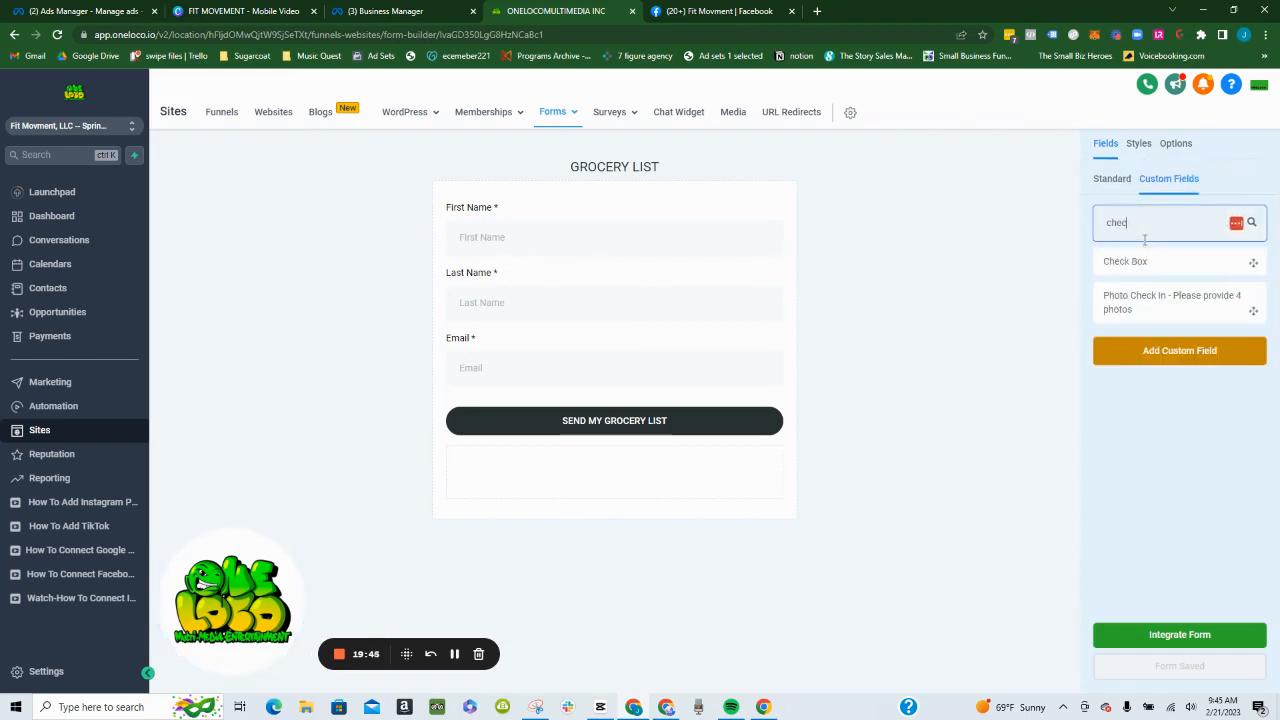
drag(1144, 270, 563, 407)
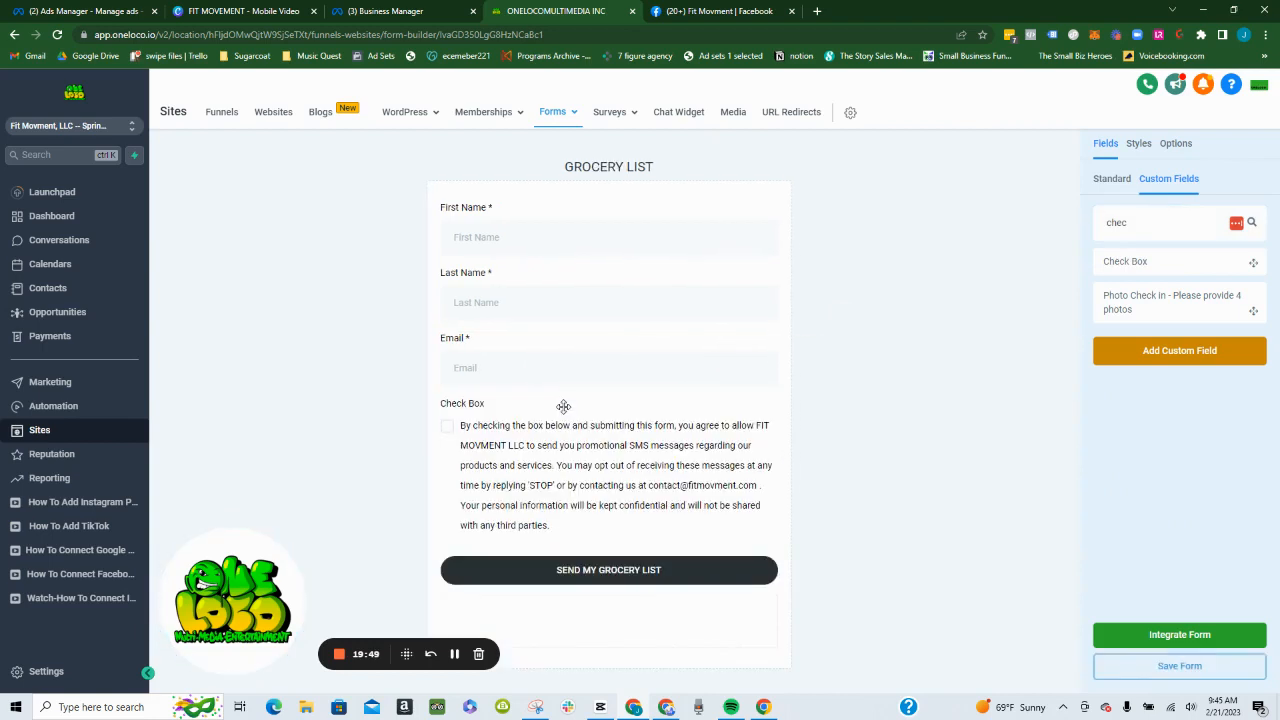
- Make the Check Box consent field required in the GROCERY LIST form and save the form
click(530, 462)
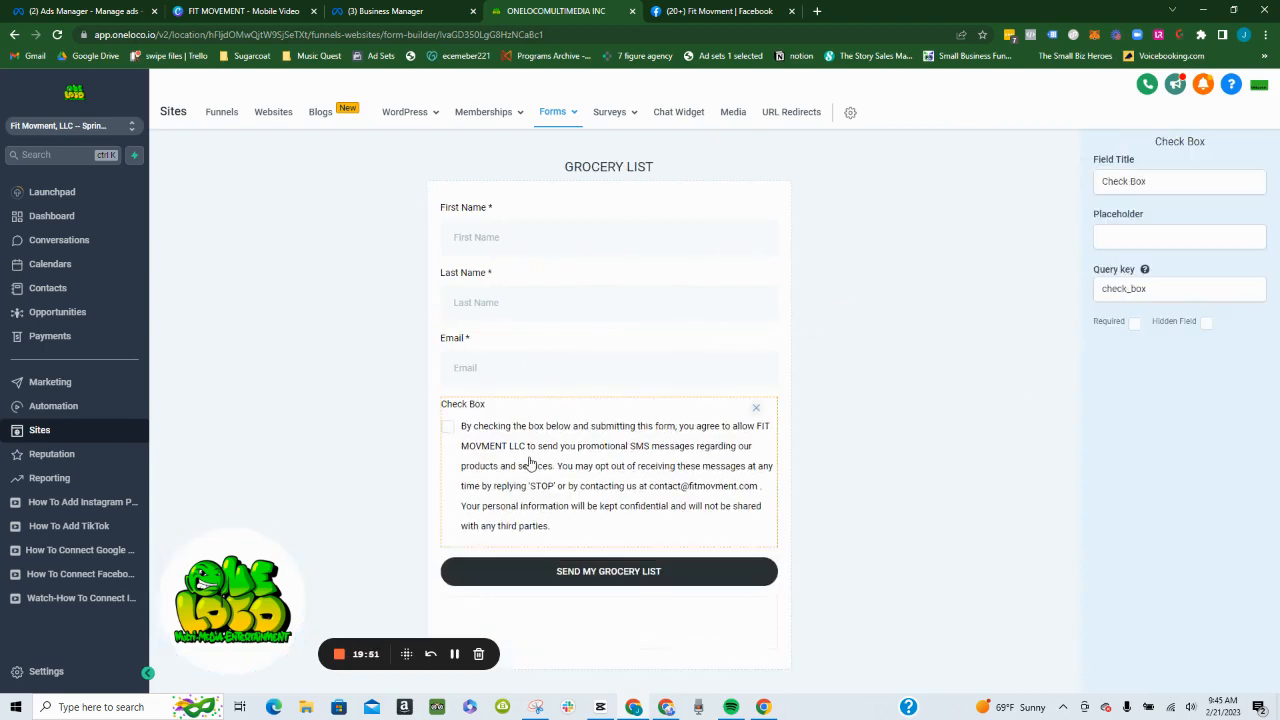
click(1134, 322)
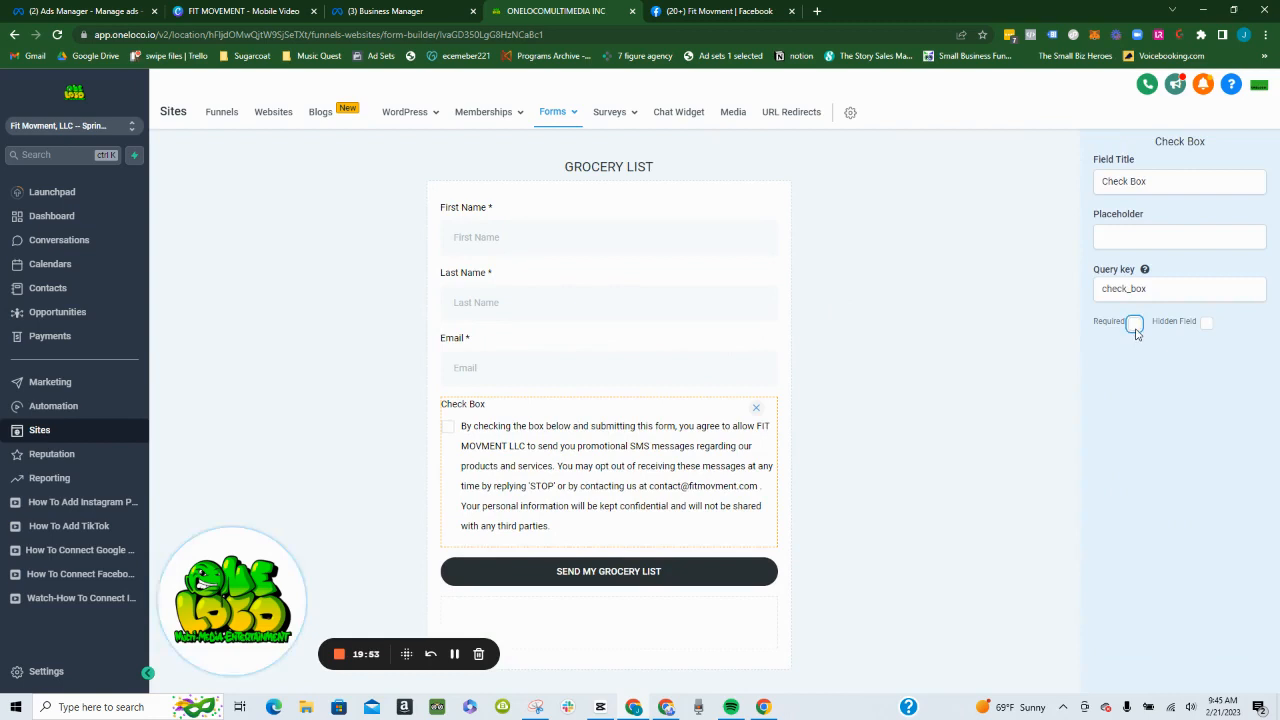
click(988, 417)
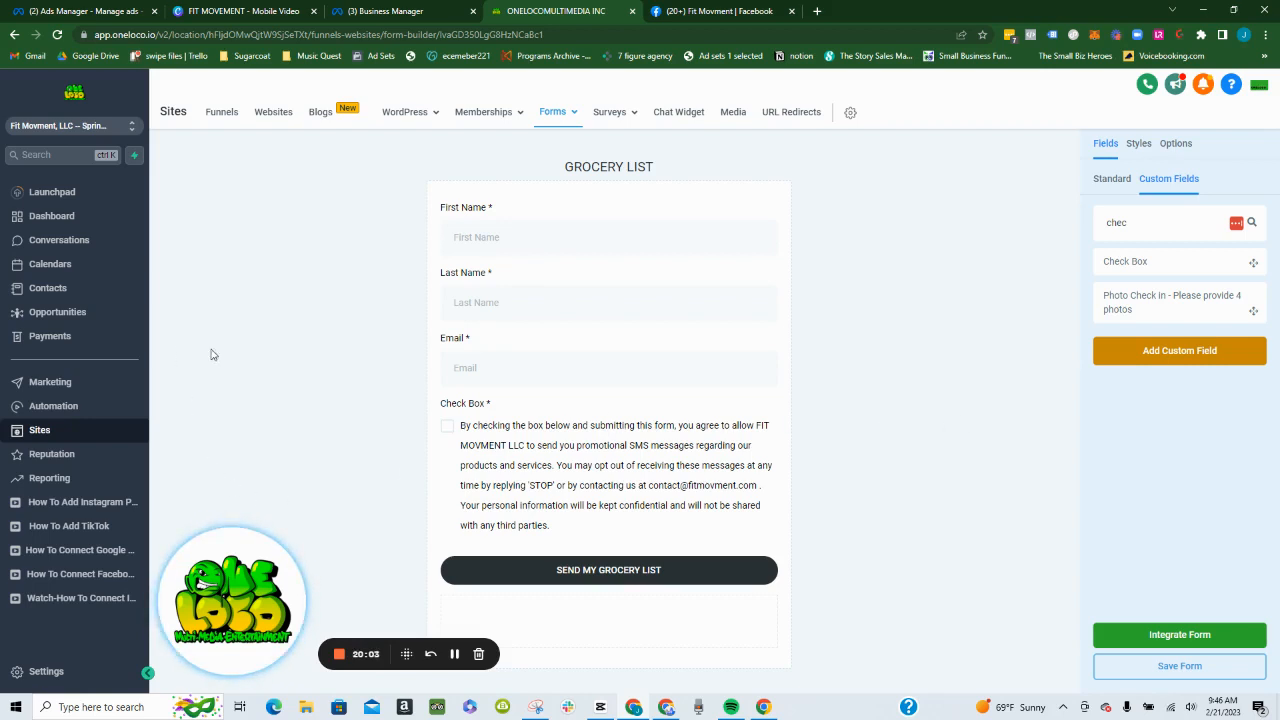
click(1143, 670)
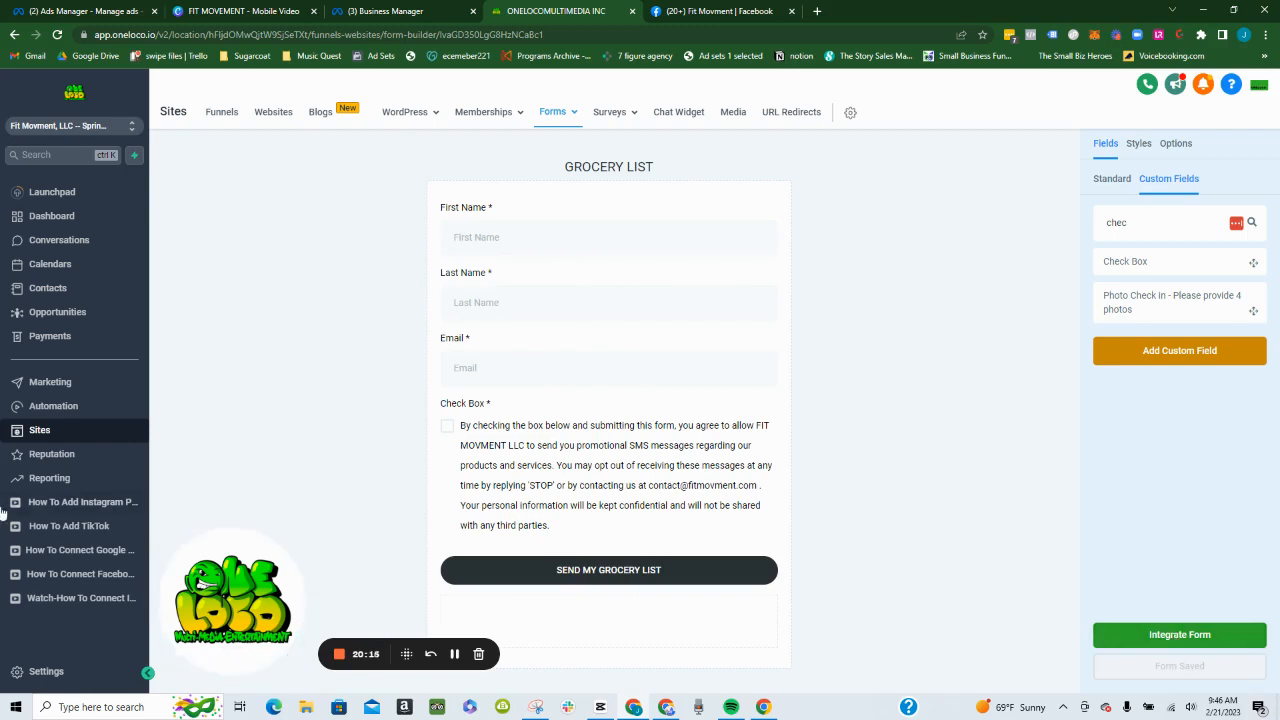
- Open the Thank you step of the Personal Trainer-007-2.0 funnel and copy its page URL
click(212, 118)
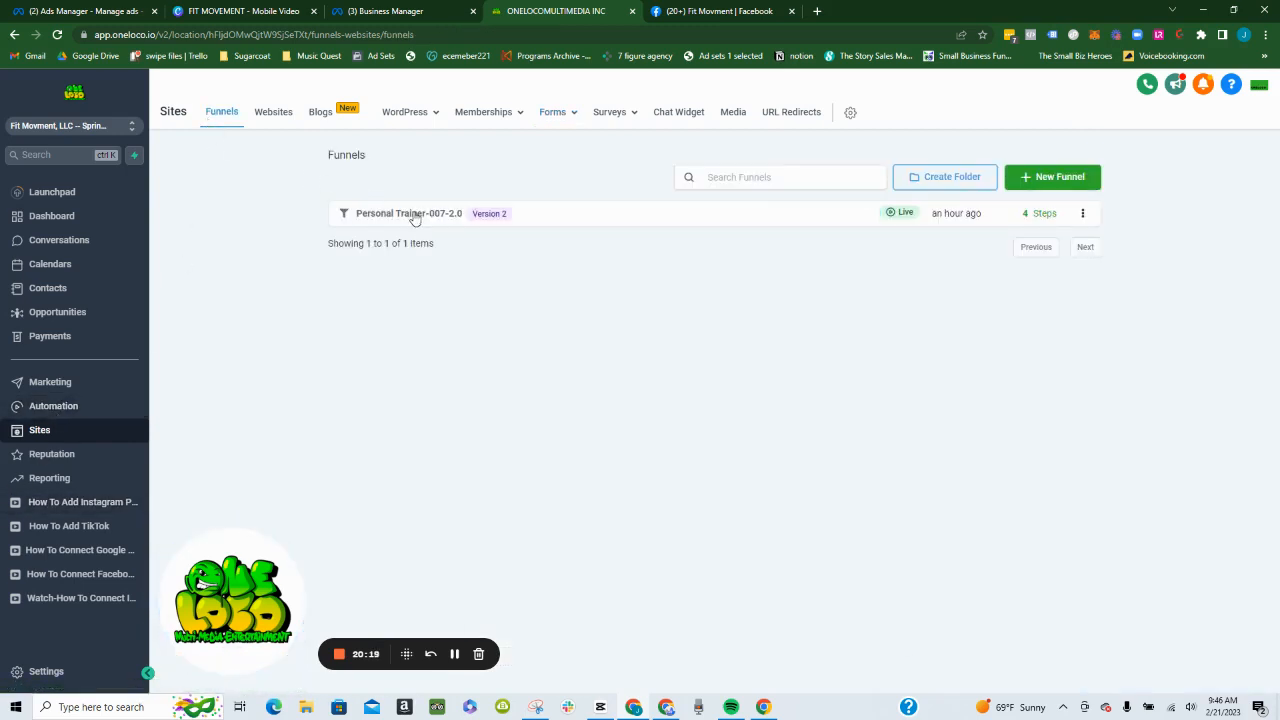
click(412, 214)
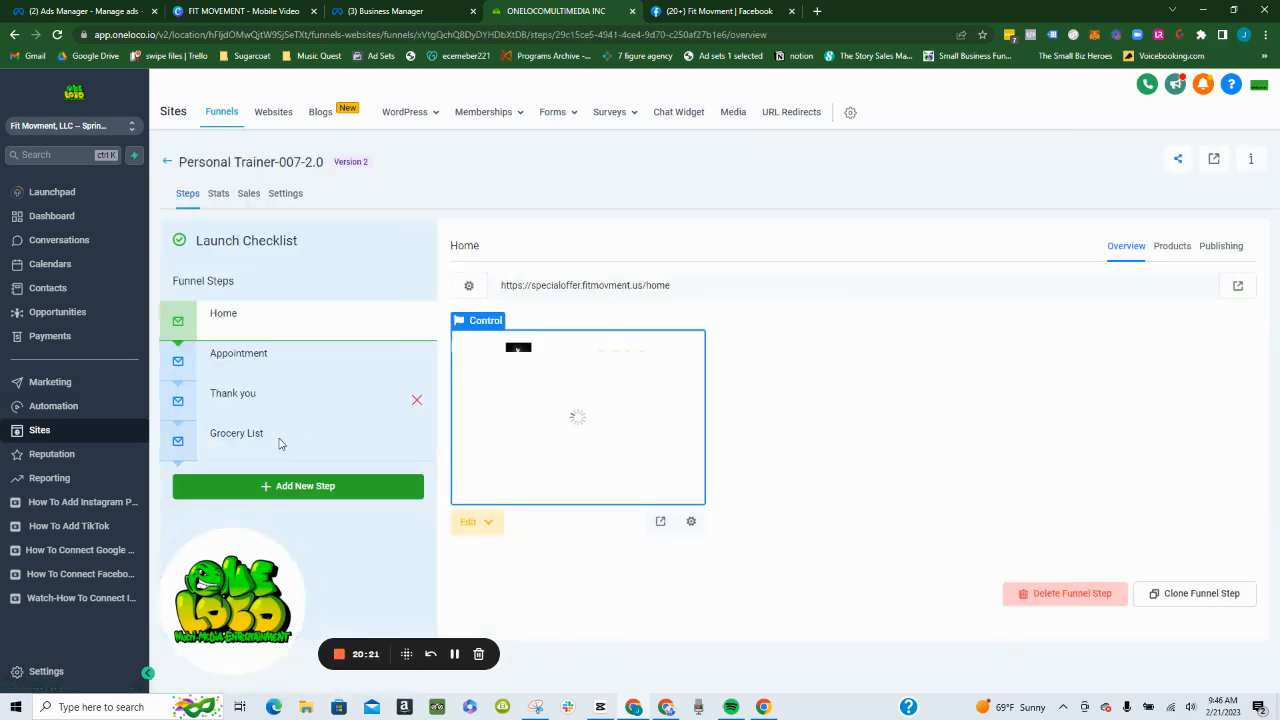
click(280, 440)
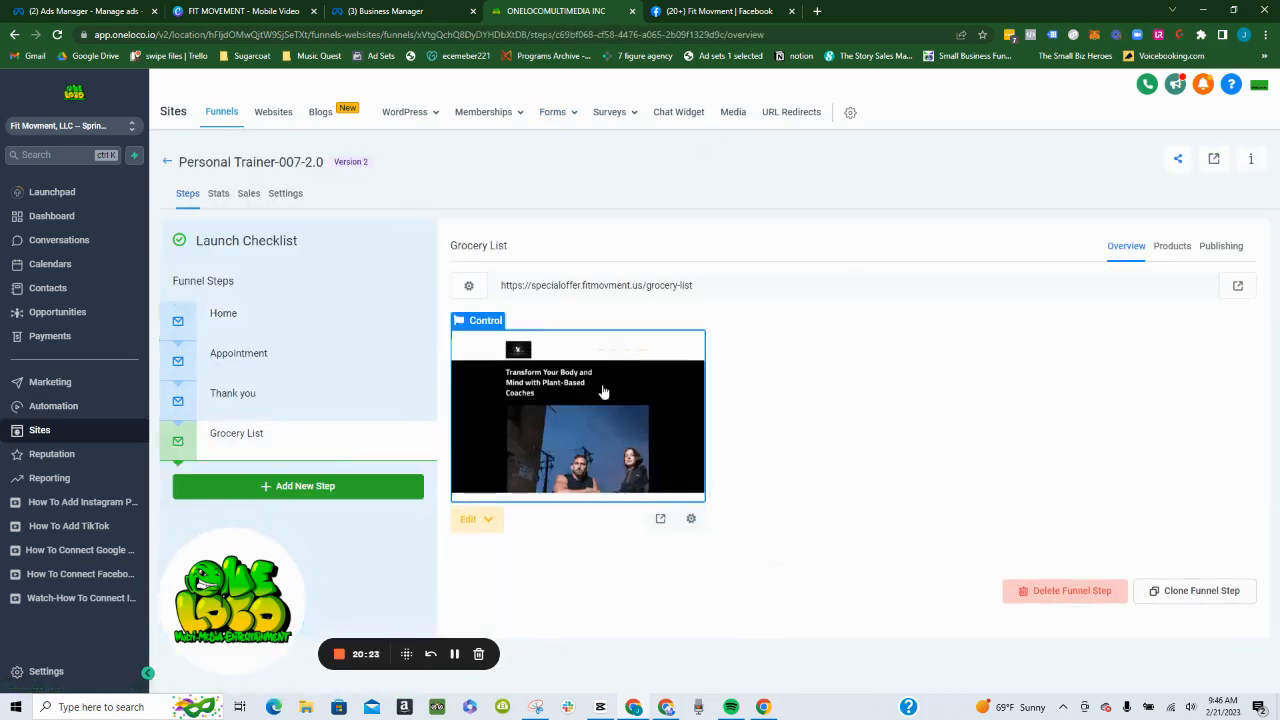
click(274, 400)
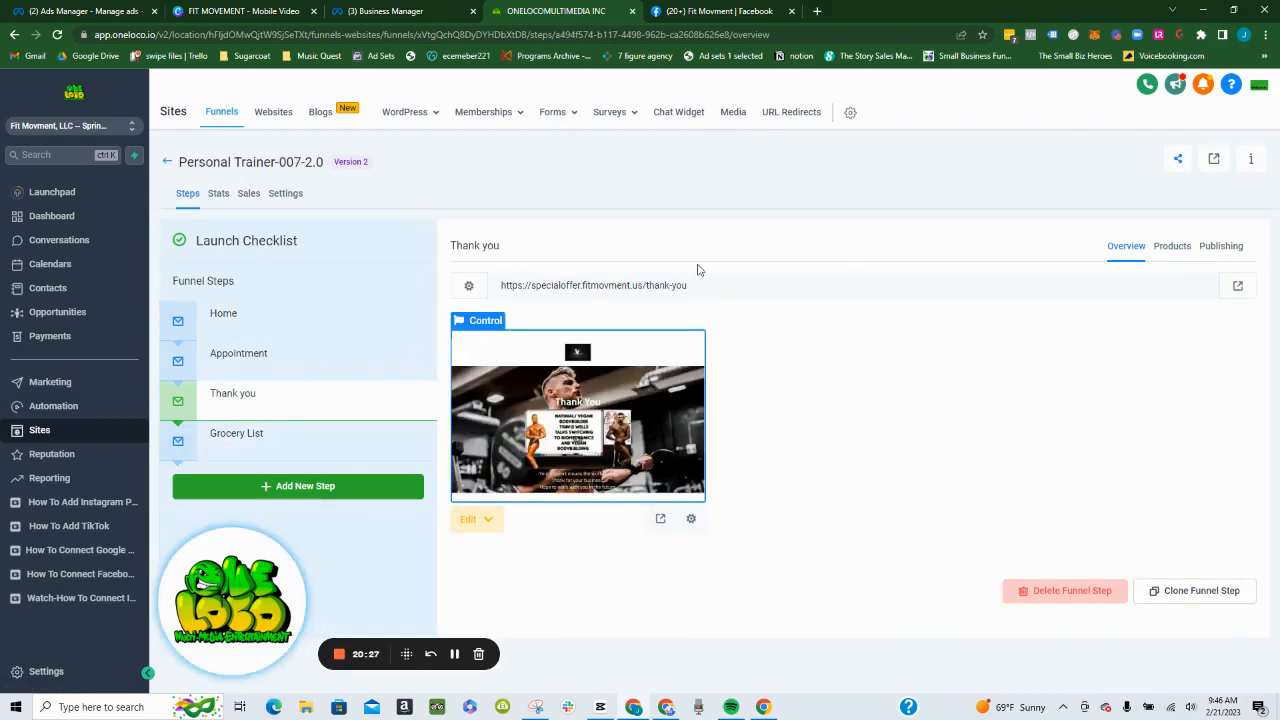
click(667, 284)
key(ctrl+c)
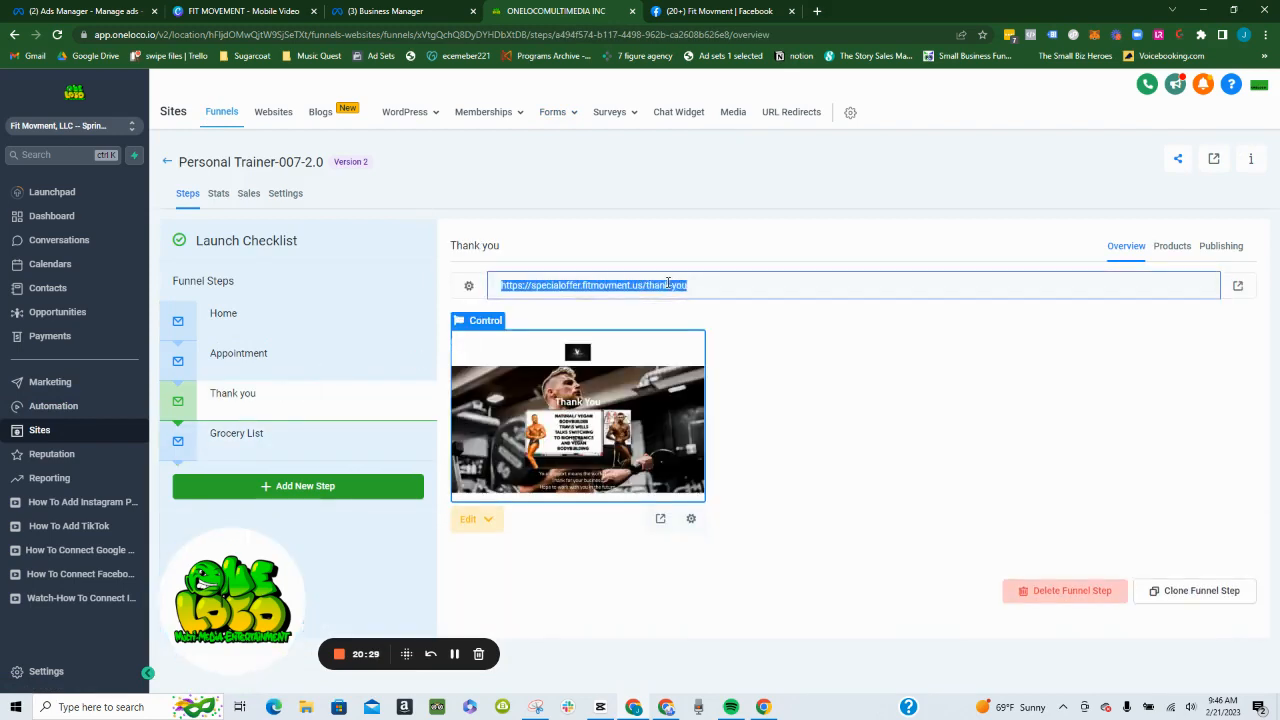
- Load the copied thank-you page URL in a new browser tab
click(817, 11)
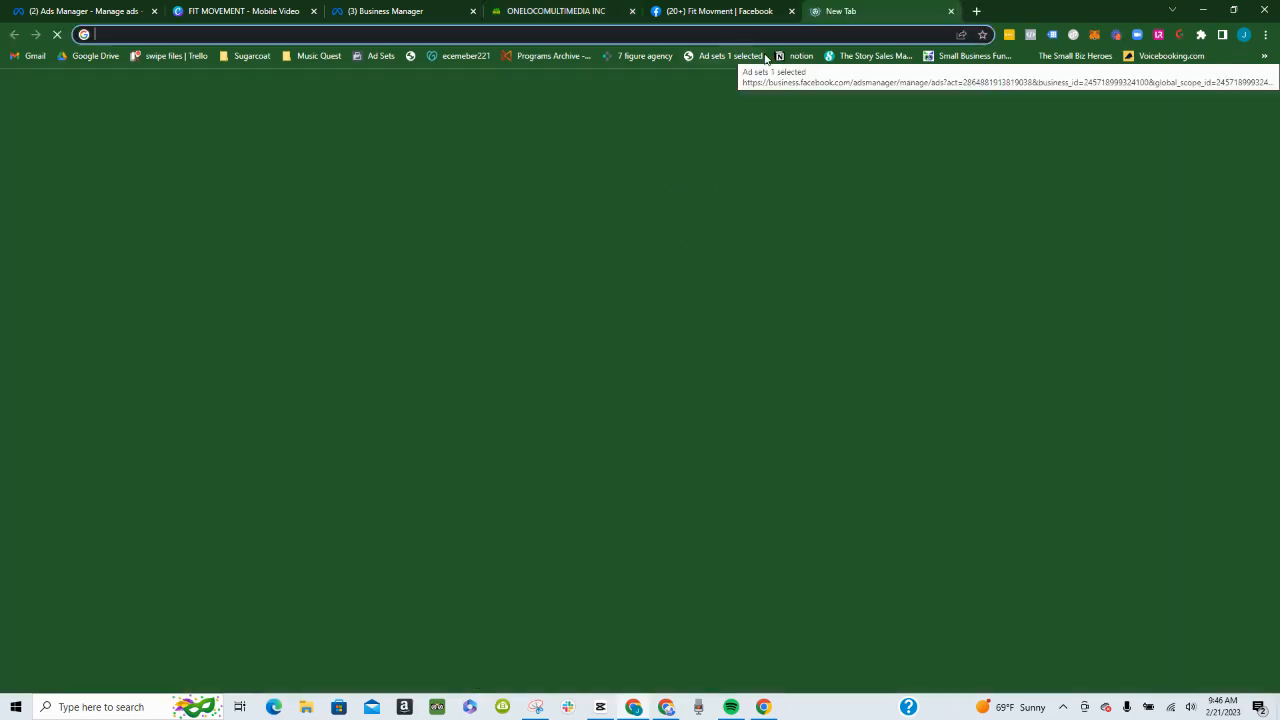
click(774, 37)
key(ctrl+v)
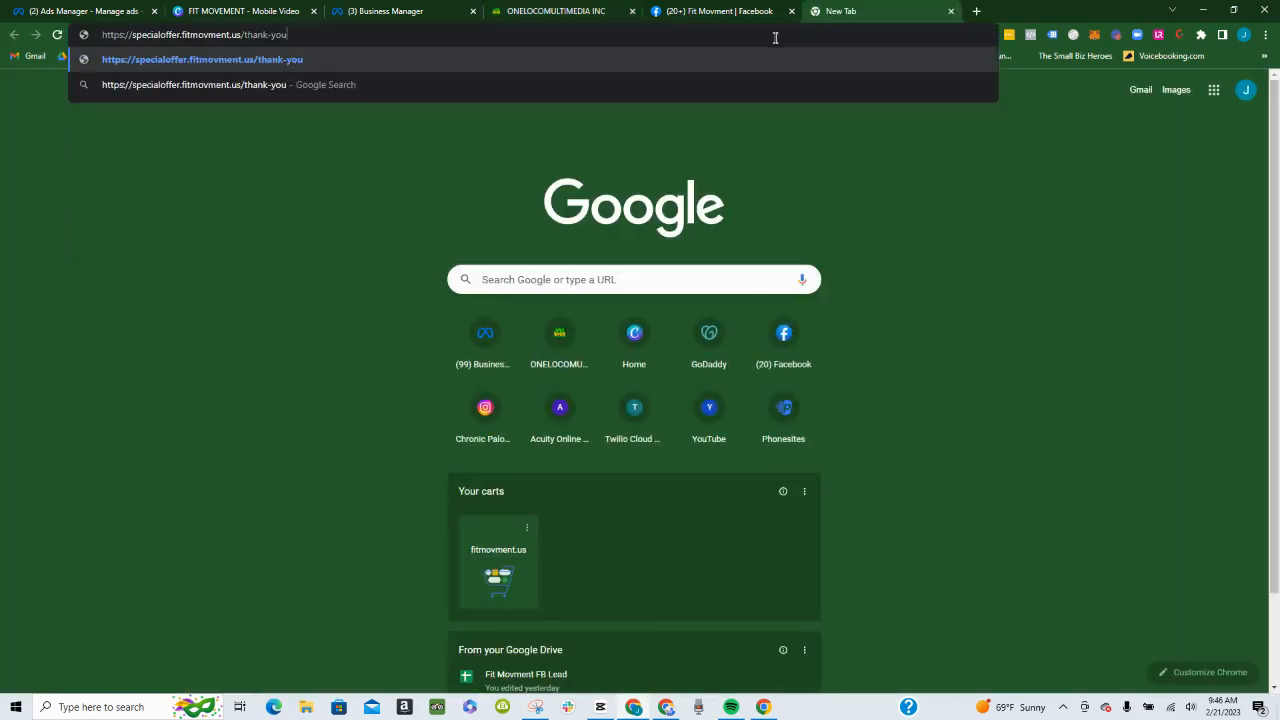
key(Return)
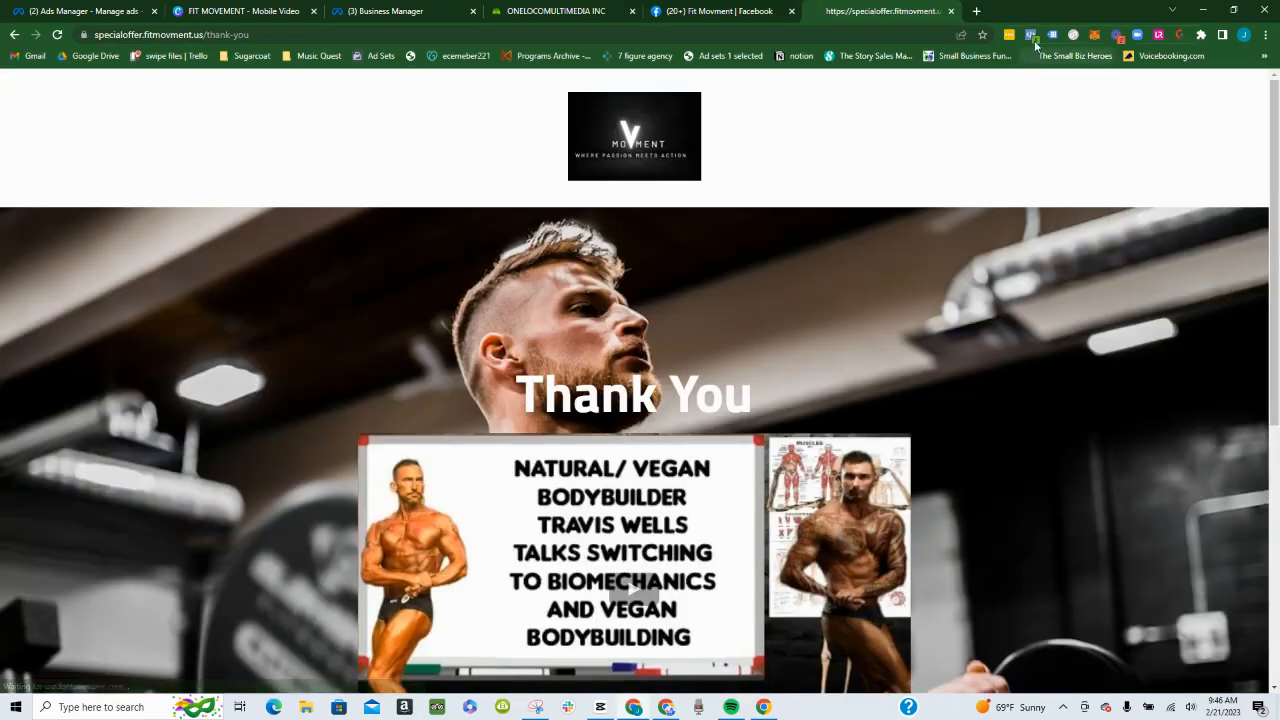
- Check the live thank-you page's tracking with Meta Pixel Helper and look through the page content
click(1032, 37)
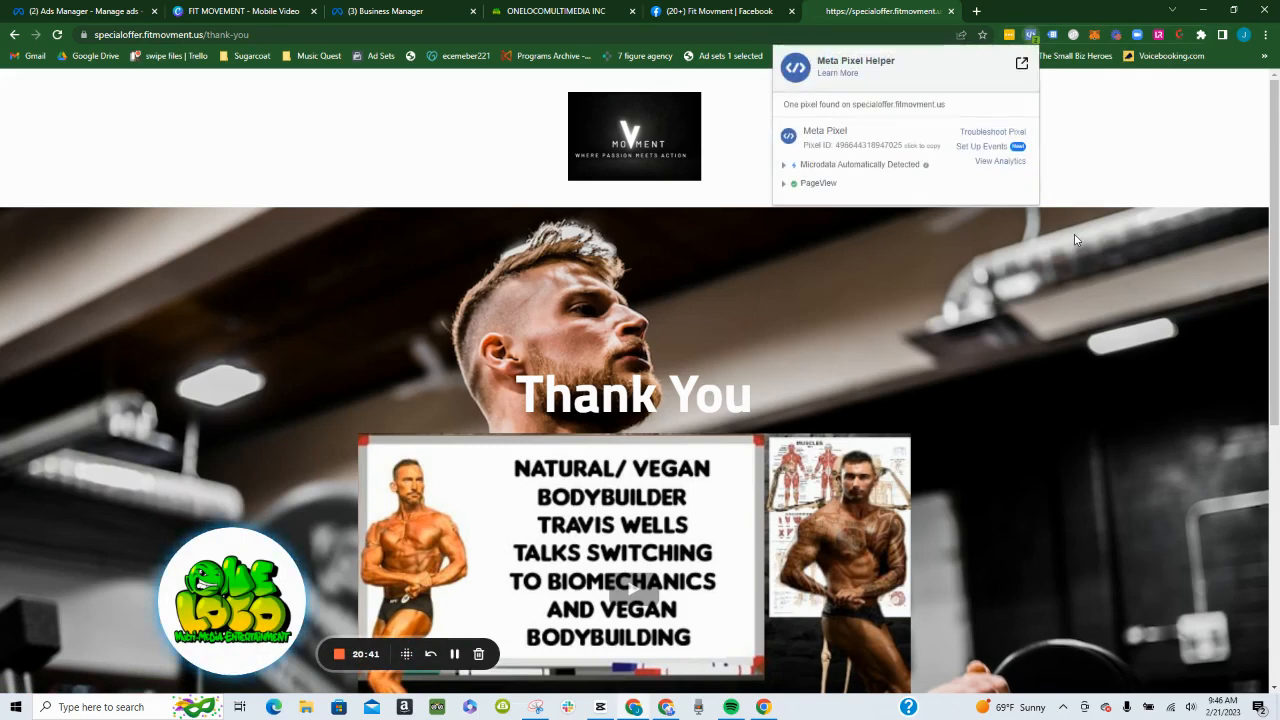
click(1077, 266)
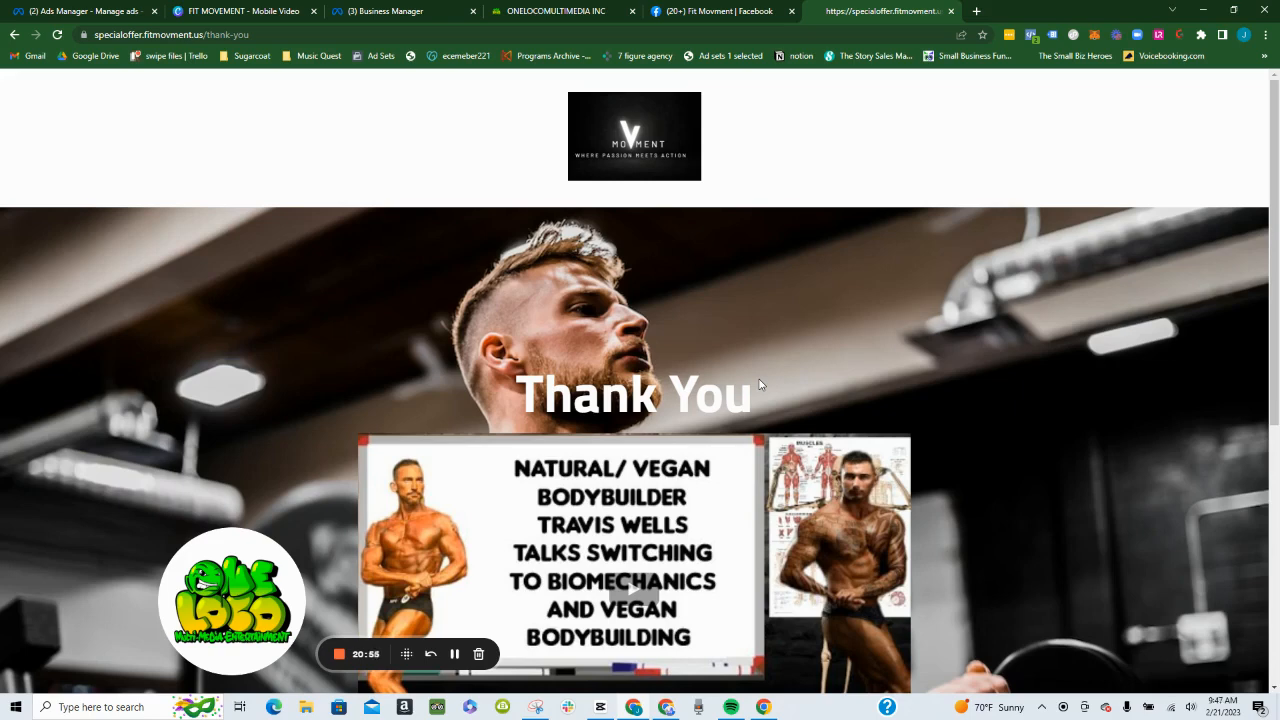
scroll(717, 466, down, 2)
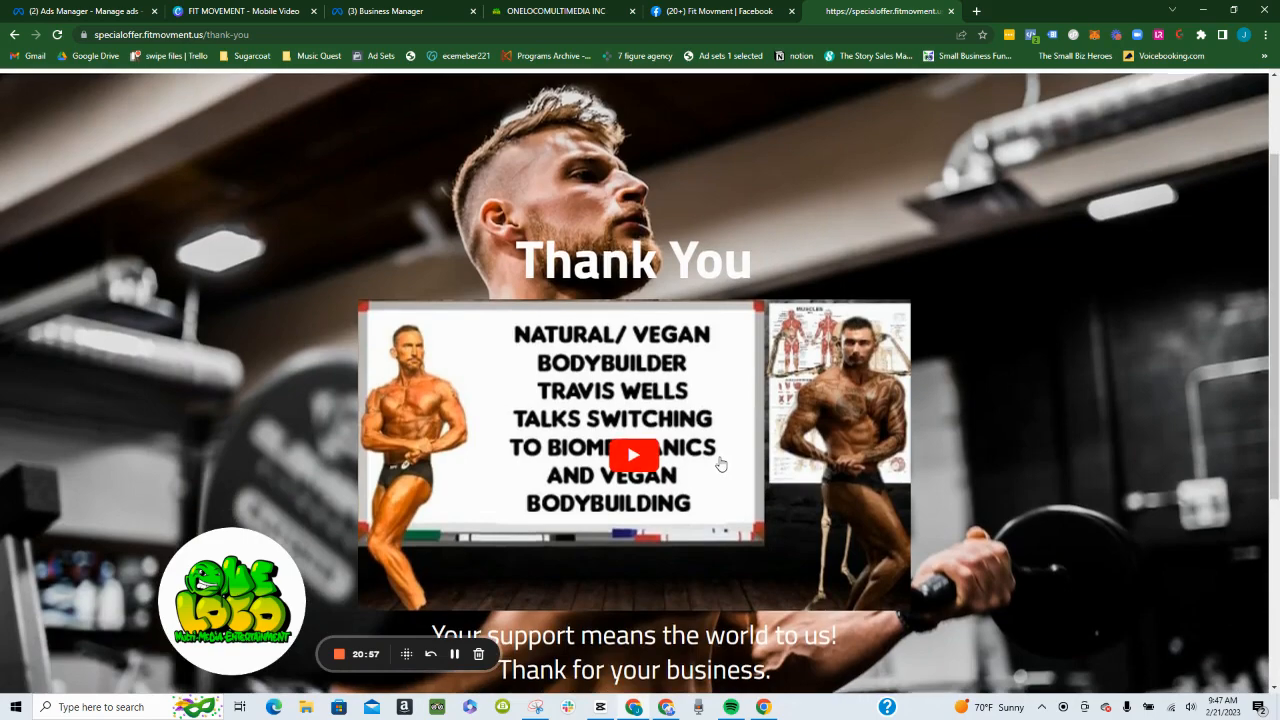
scroll(726, 481, down, 1)
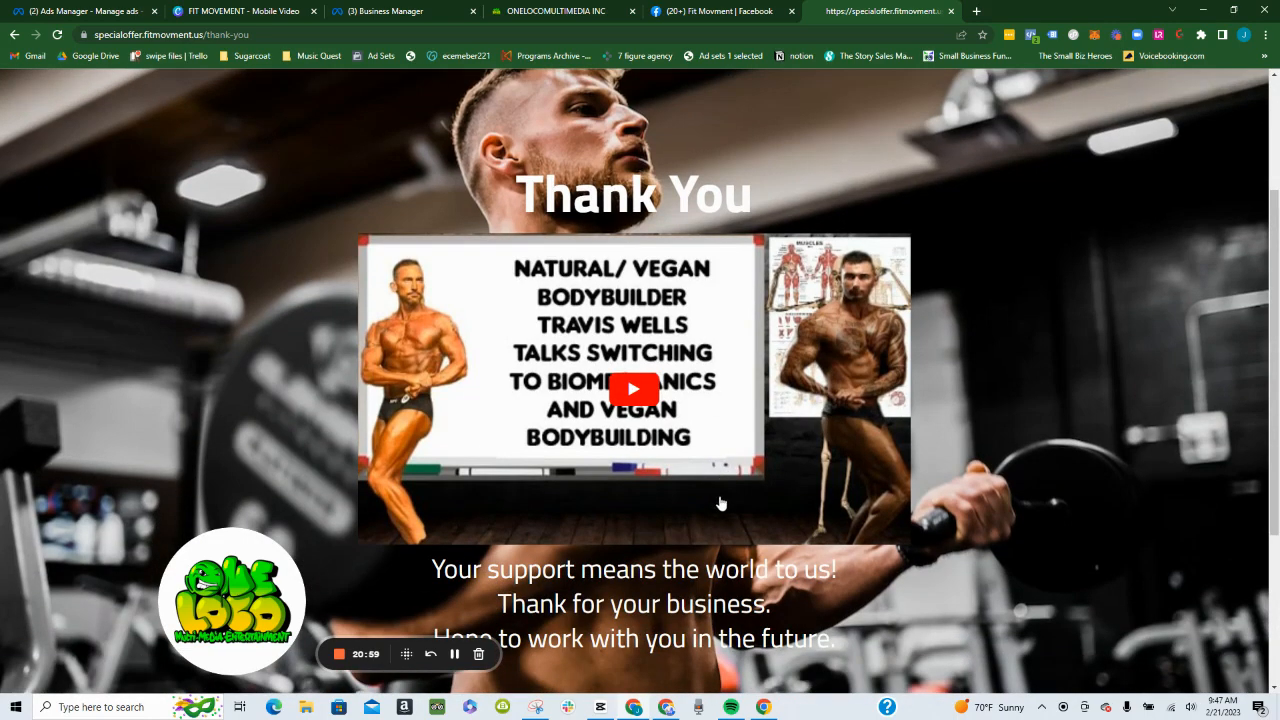
- Look over the live thank-you page and inspect its PageView event details in Meta Pixel Helper
scroll(721, 503, down, 2)
scroll(737, 485, up, 3)
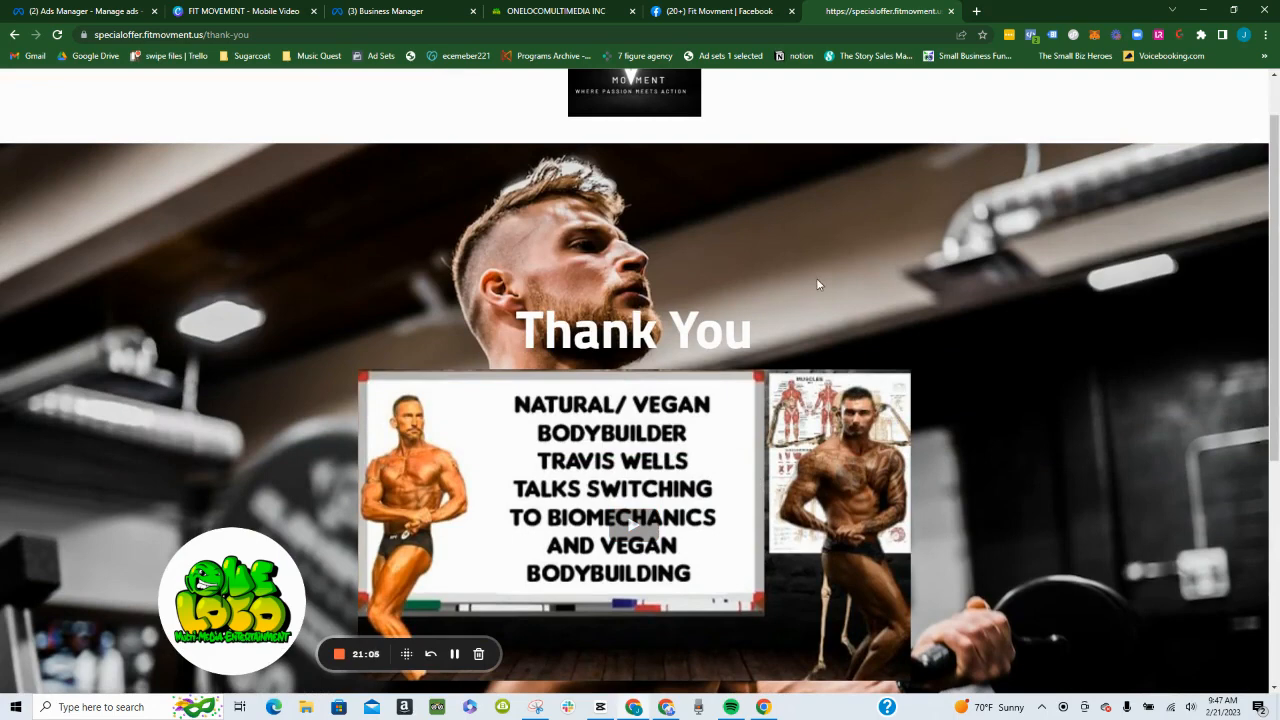
scroll(853, 238, up, 1)
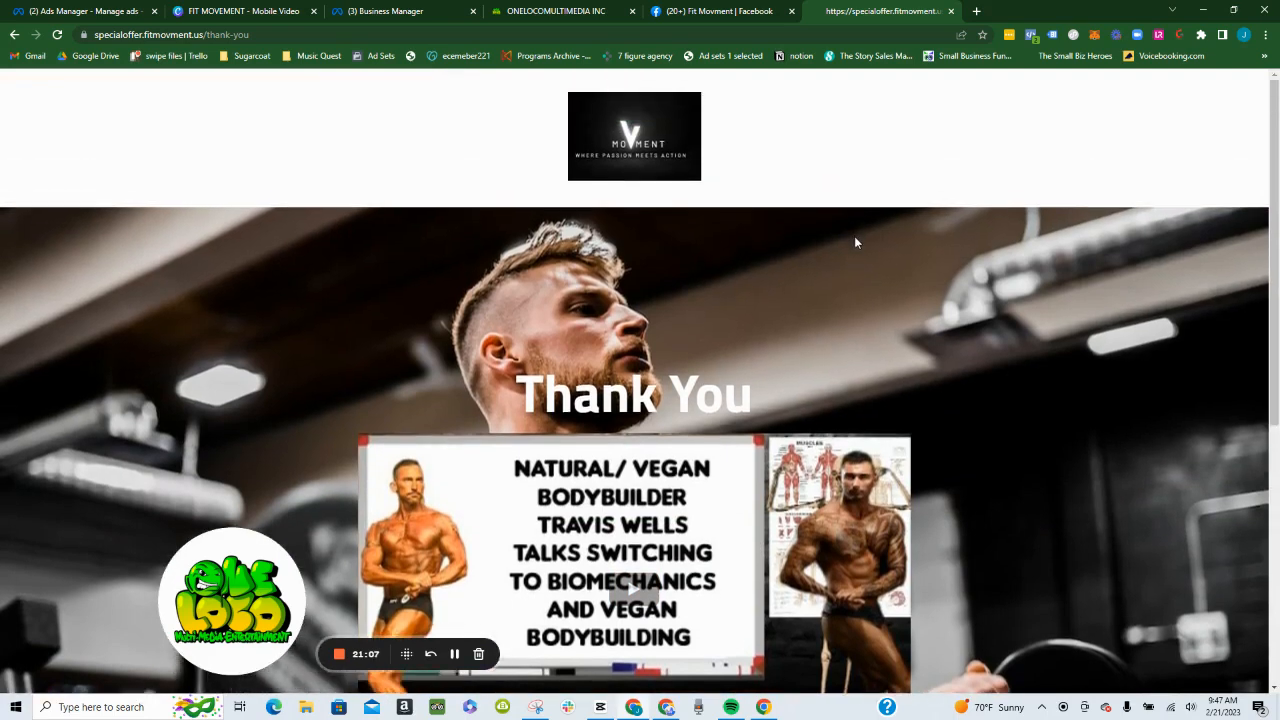
scroll(855, 248, down, 1)
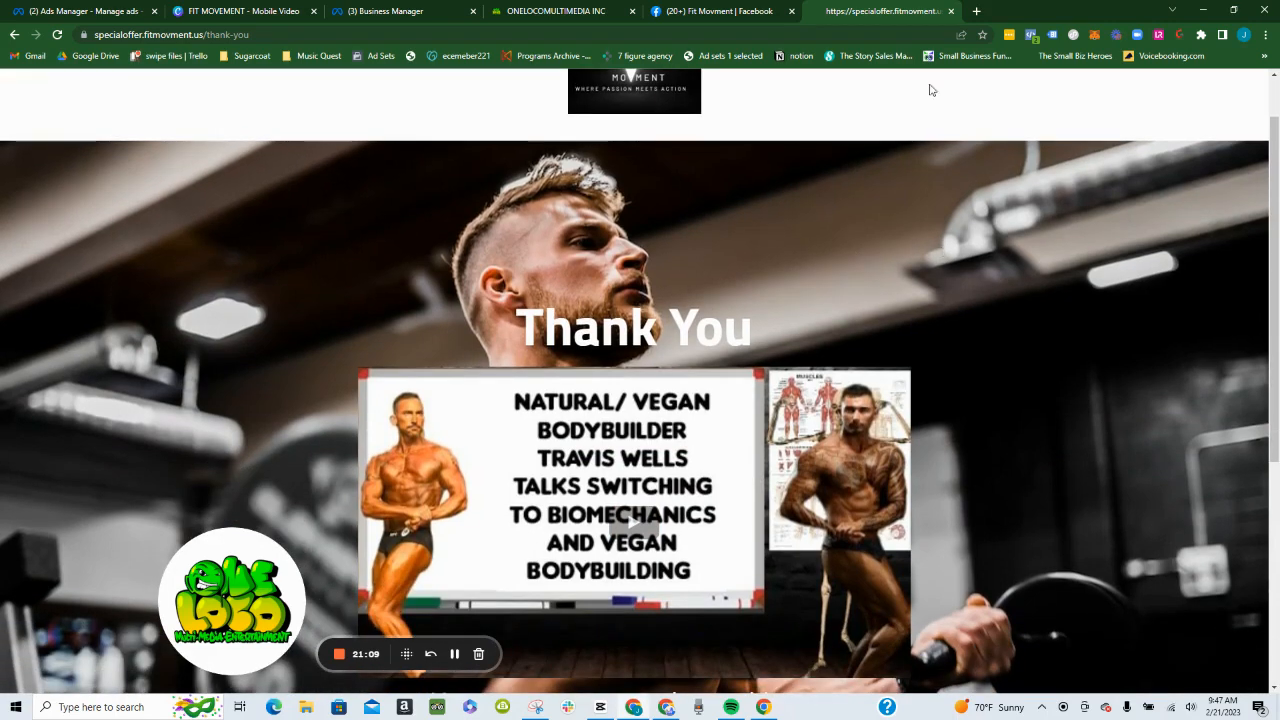
click(1030, 36)
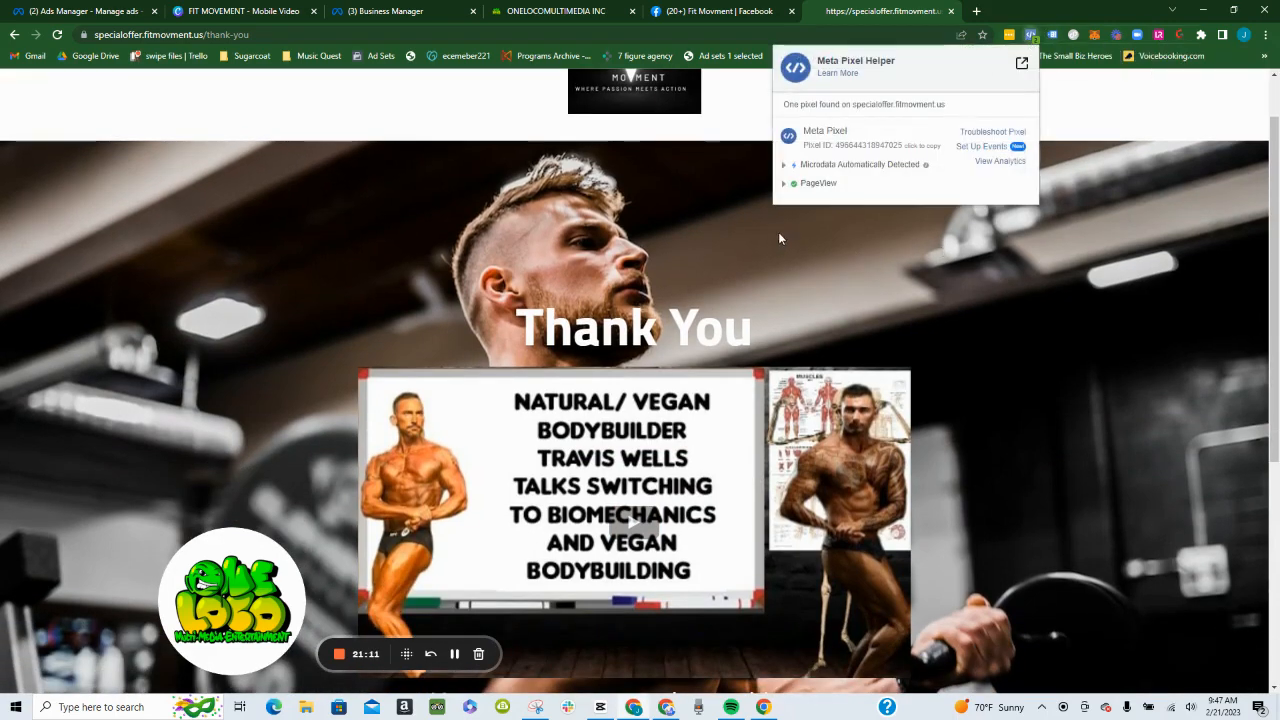
click(809, 189)
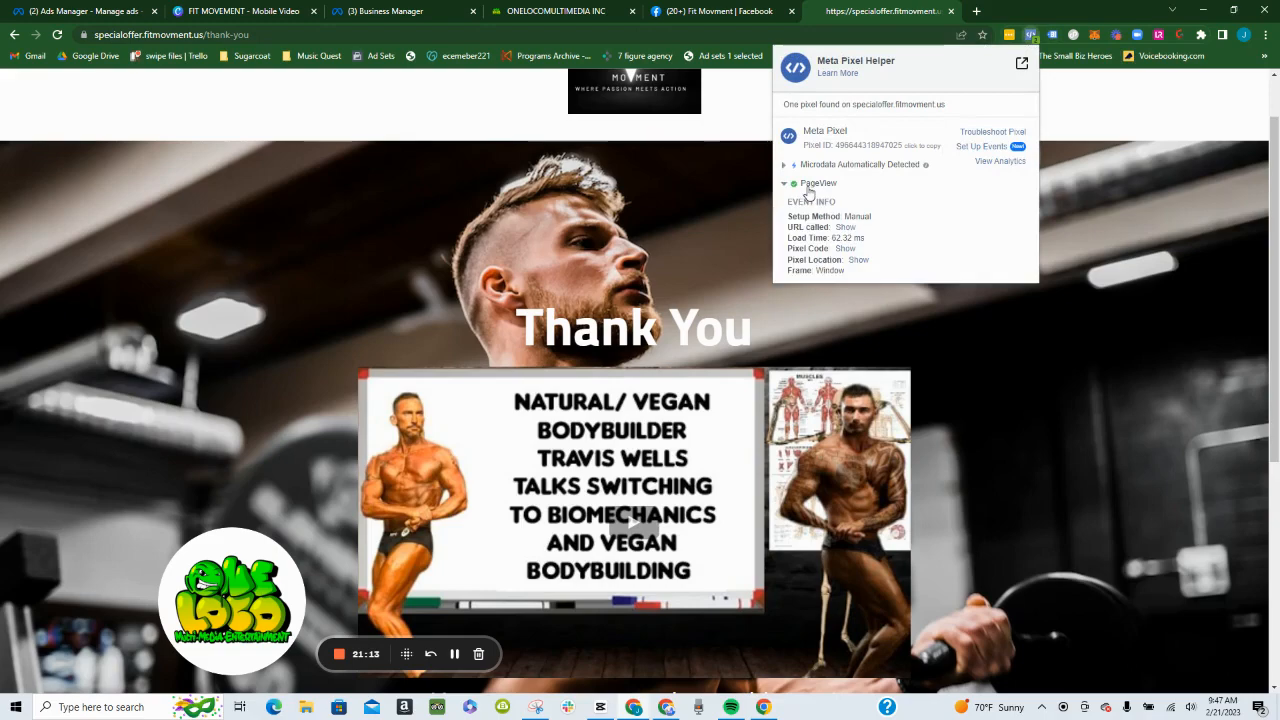
click(809, 188)
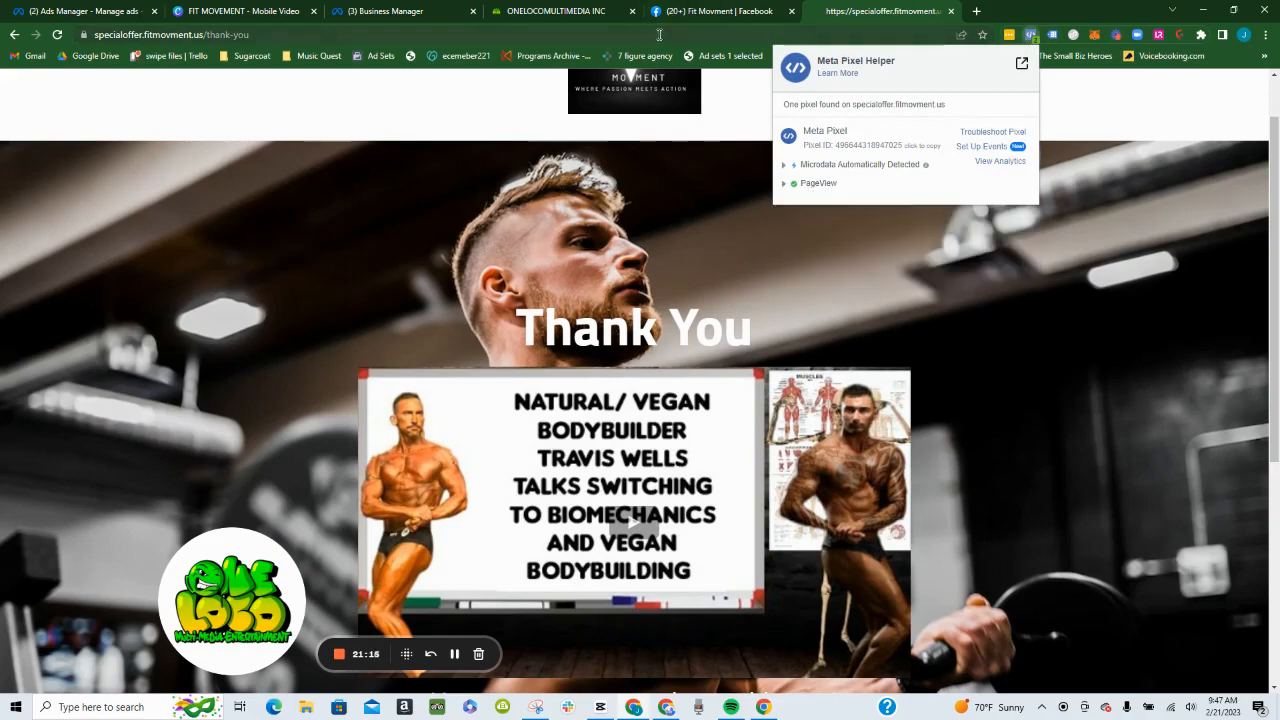
- Switch back to ONELOCO and open the Appointment step's page of the Personal Trainer-007-2.0 funnel for editing
click(567, 8)
click(246, 360)
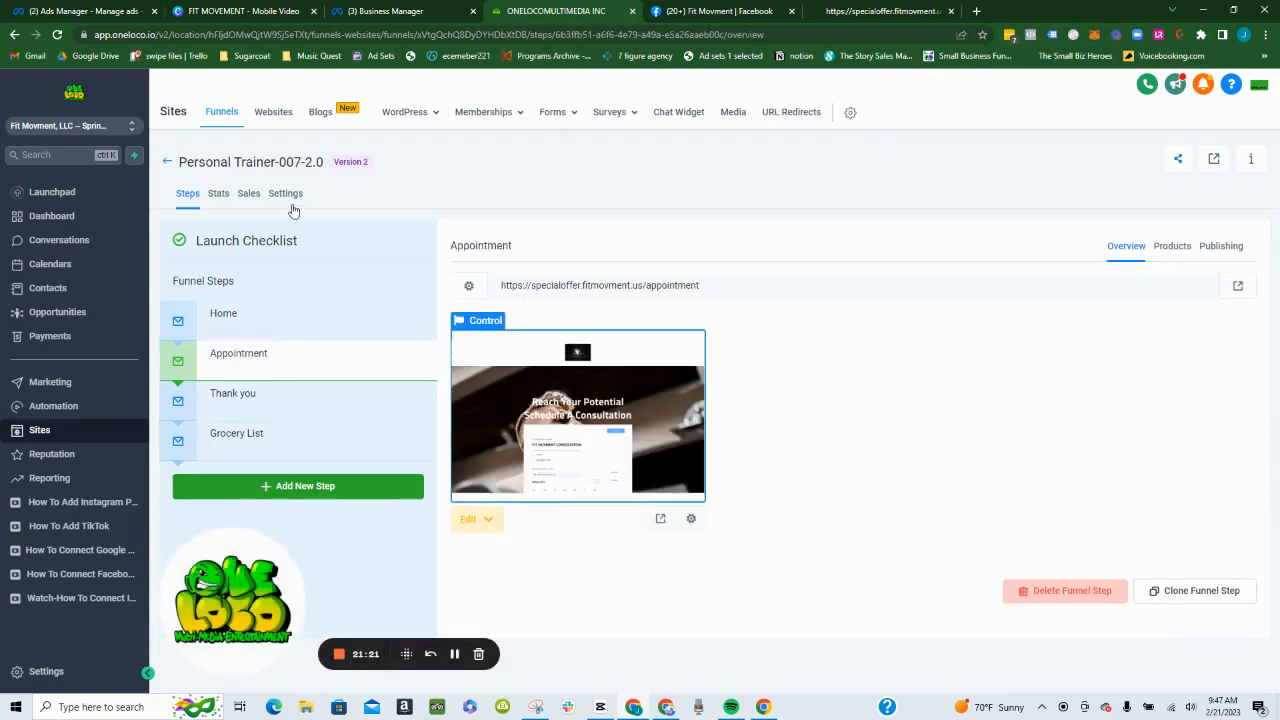
click(585, 402)
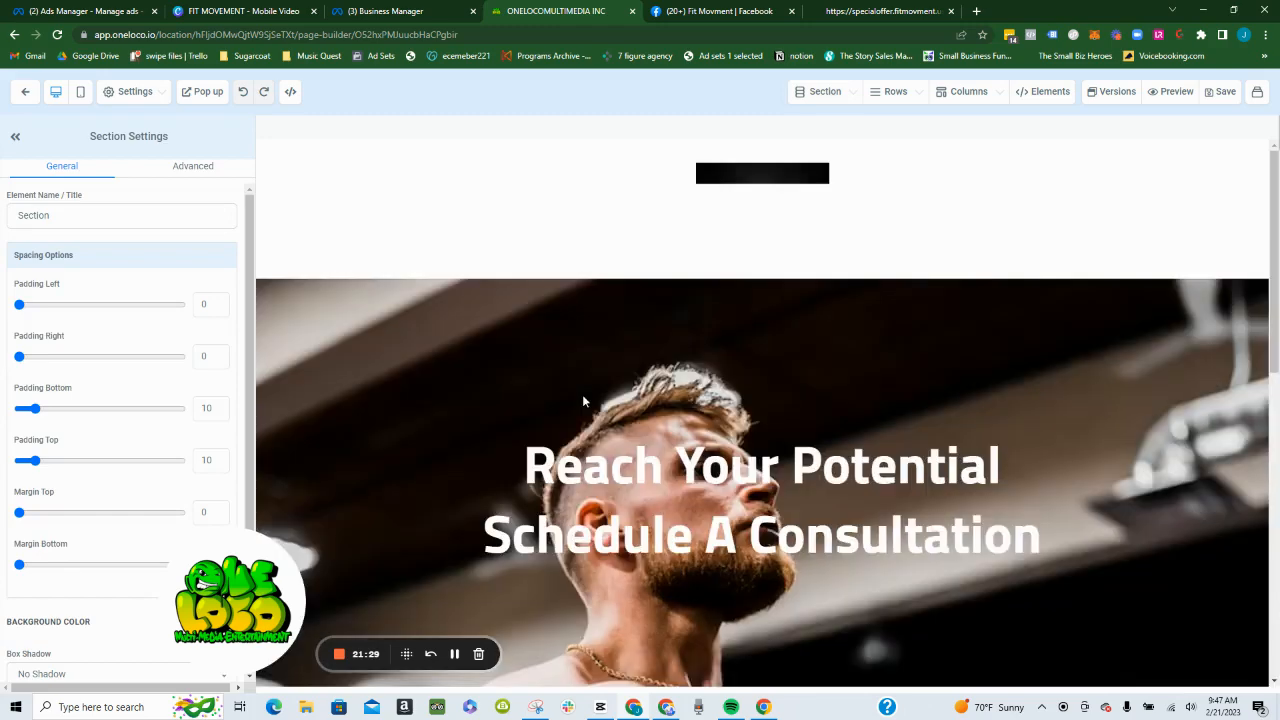
- Examine the Appointment page's consultation calendar, private Facebook group section and footer in the page editor
scroll(600, 410, down, 8)
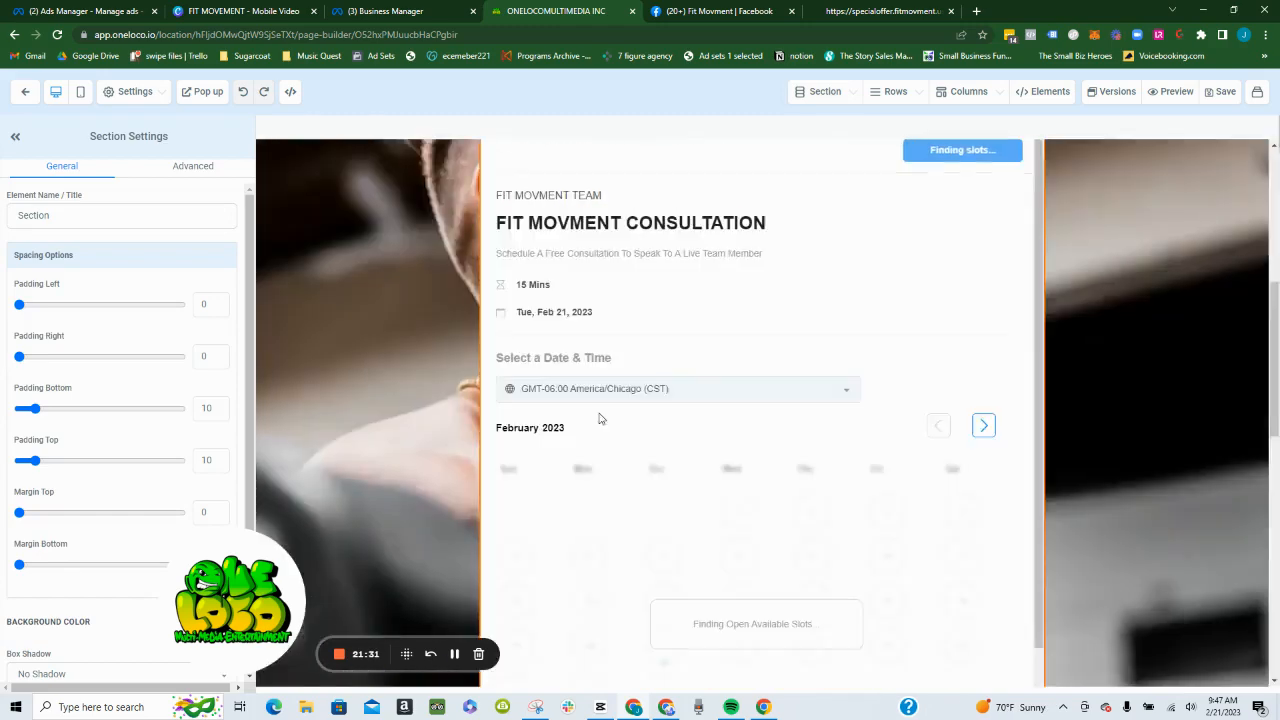
scroll(680, 403, down, 2)
scroll(680, 403, up, 4)
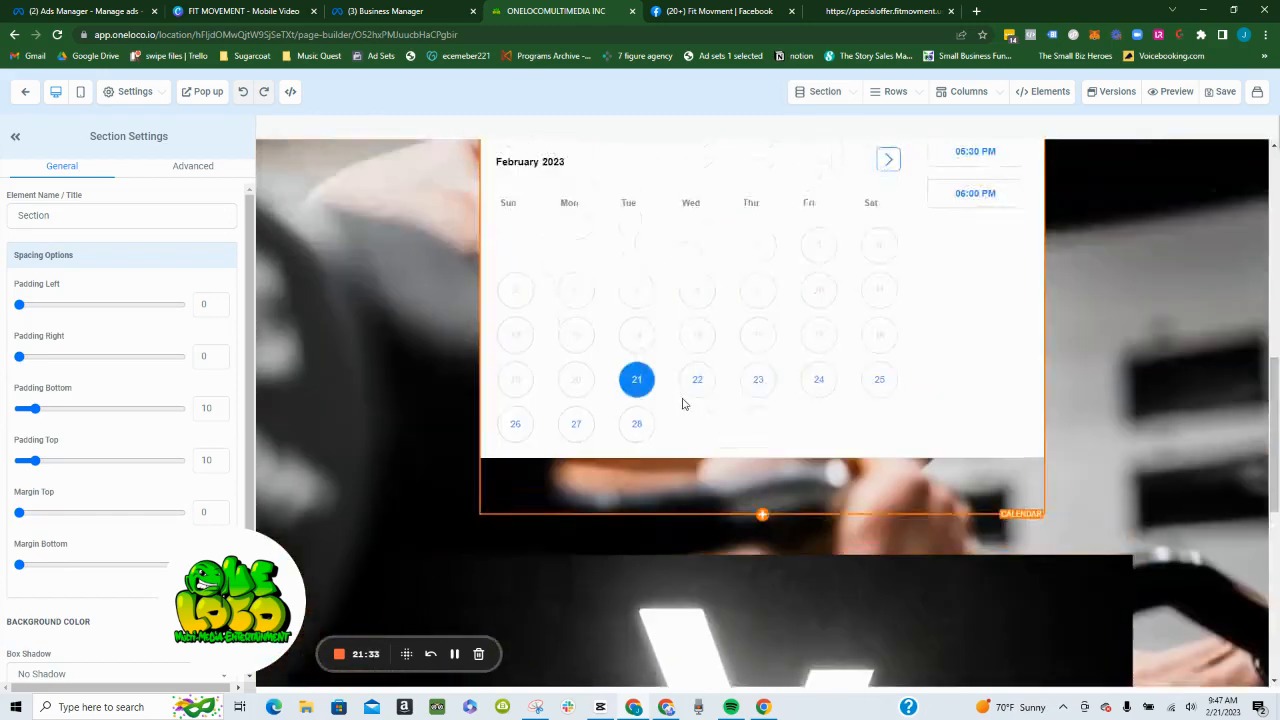
scroll(683, 402, down, 5)
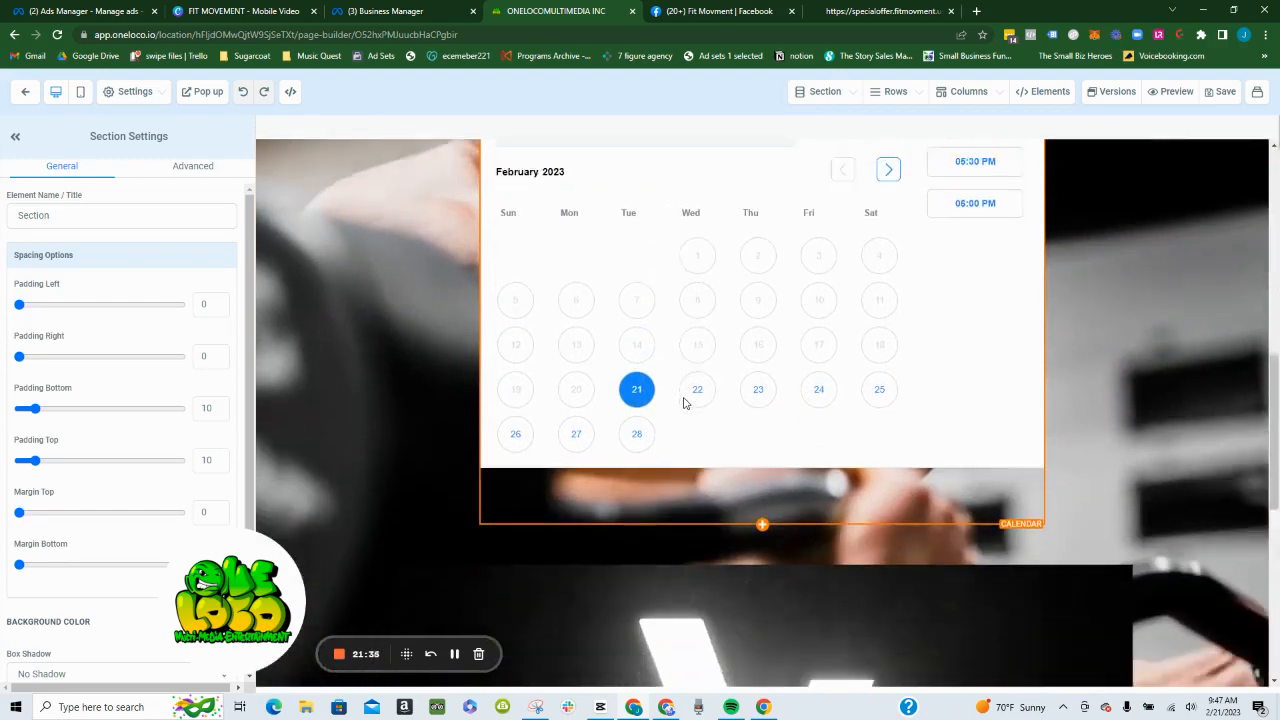
scroll(690, 400, down, 2)
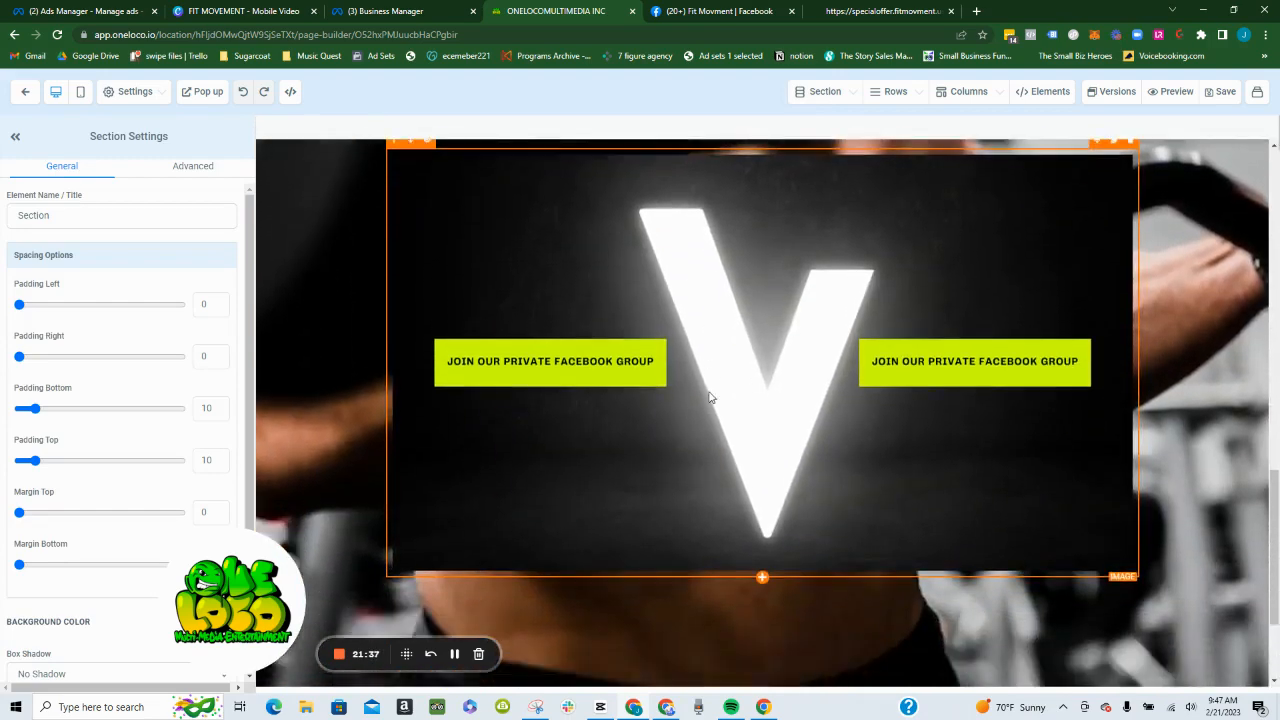
scroll(708, 397, down, 2)
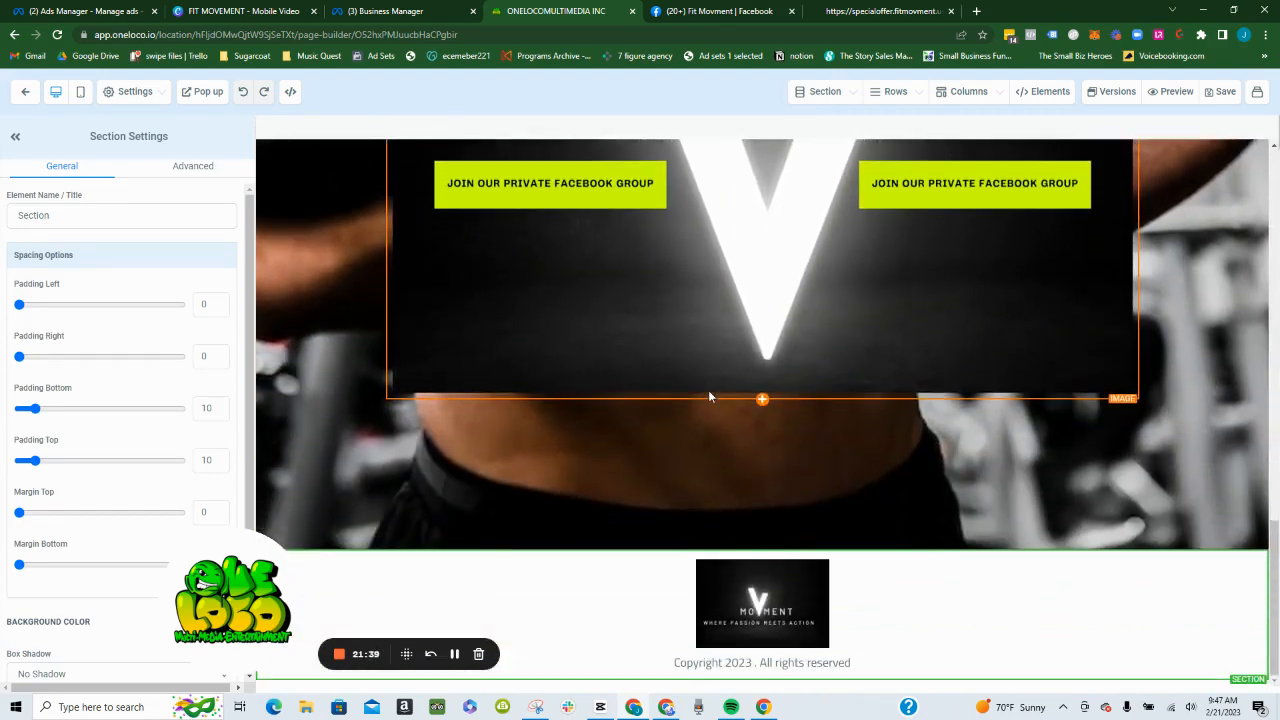
scroll(975, 496, up, 3)
scroll(975, 496, up, 5)
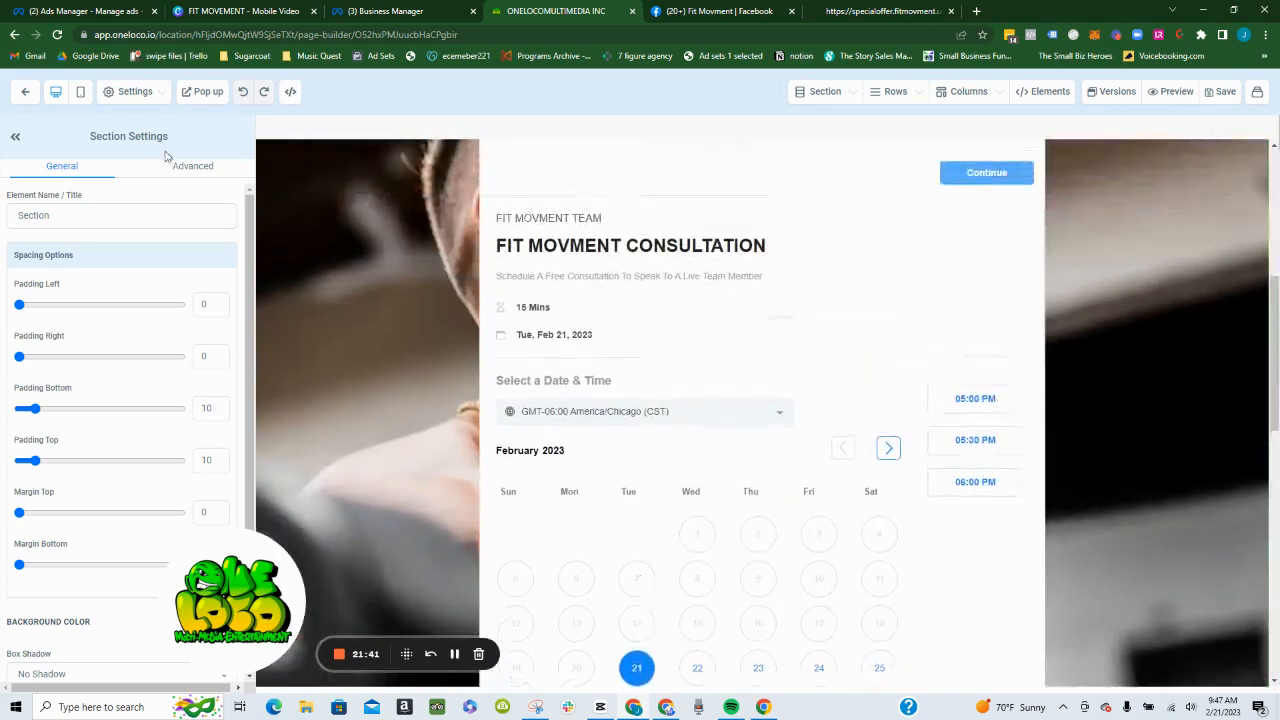
- Copy the Lead event script from the Appointment page's header tracking code, save the page and dismiss the SEO meta data form
click(135, 92)
click(105, 150)
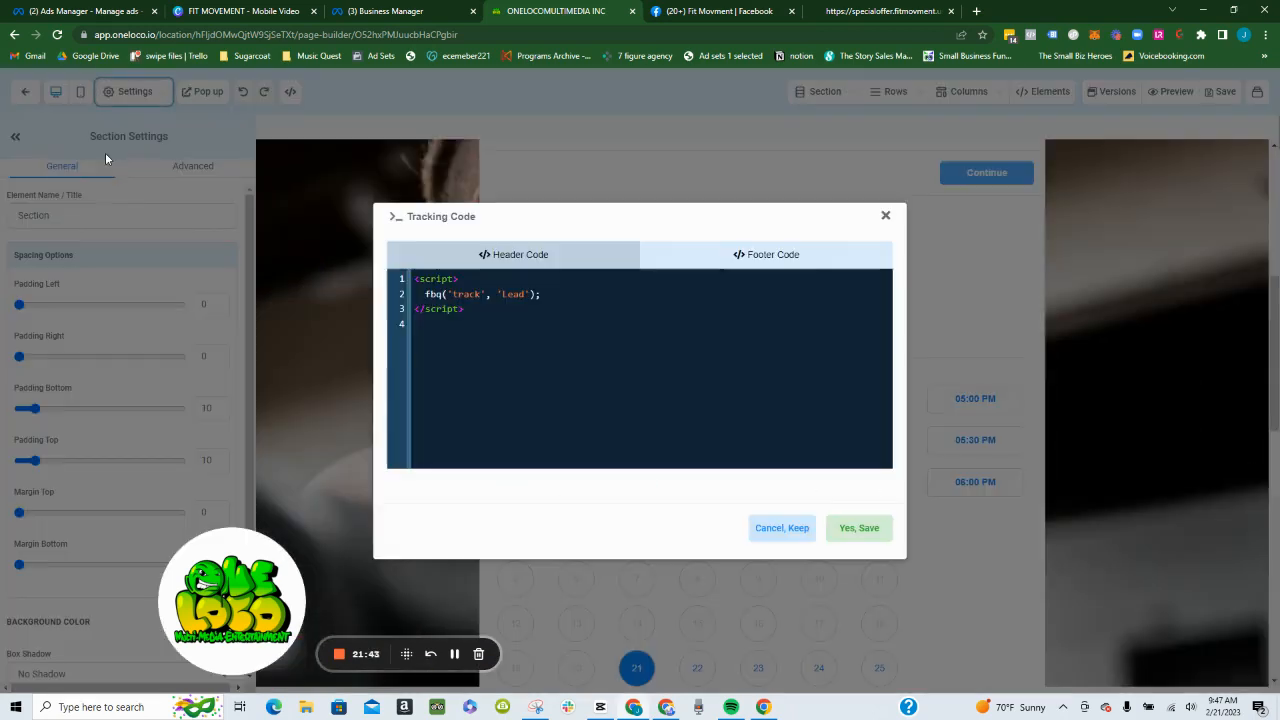
drag(485, 317, 415, 280)
key(ctrl+c)
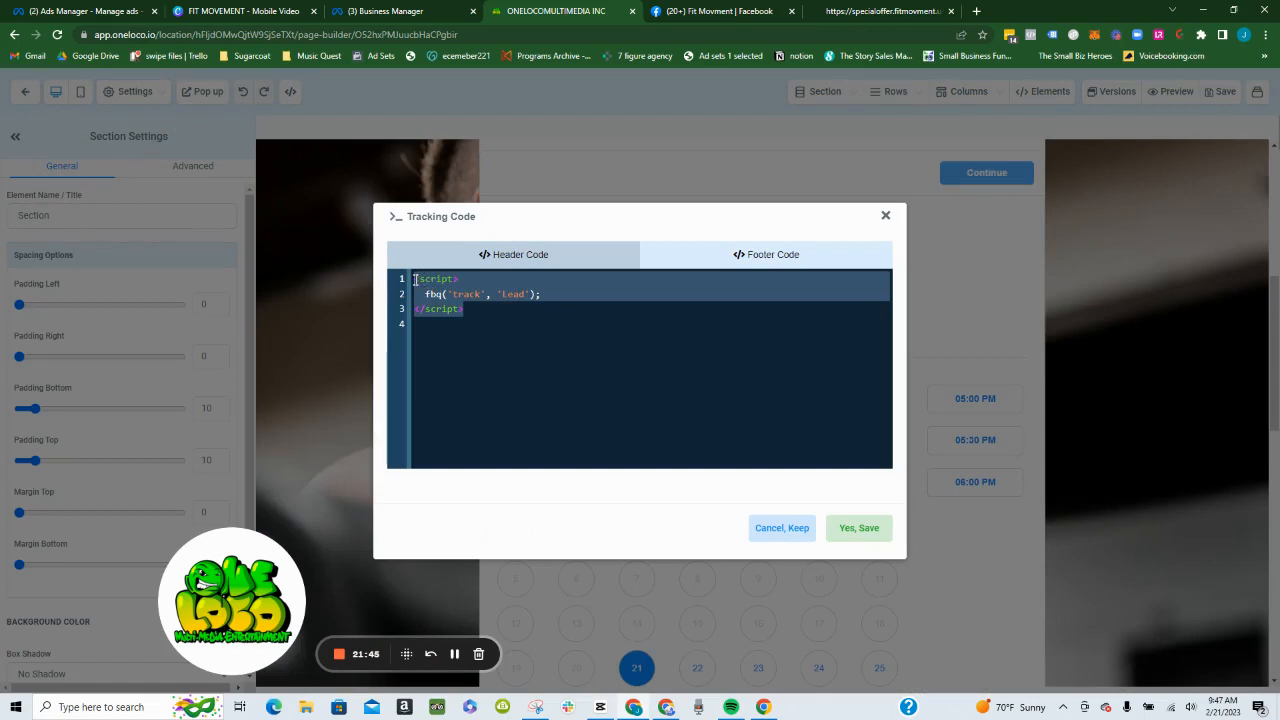
click(851, 529)
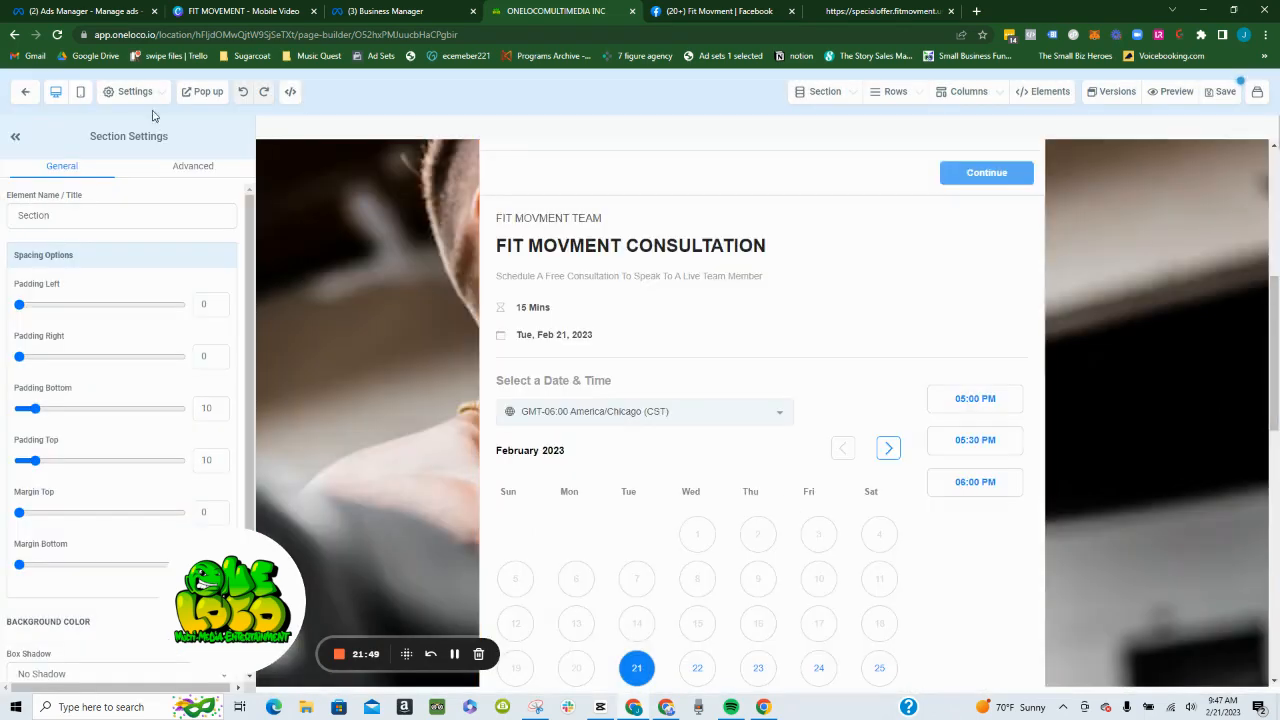
click(1222, 92)
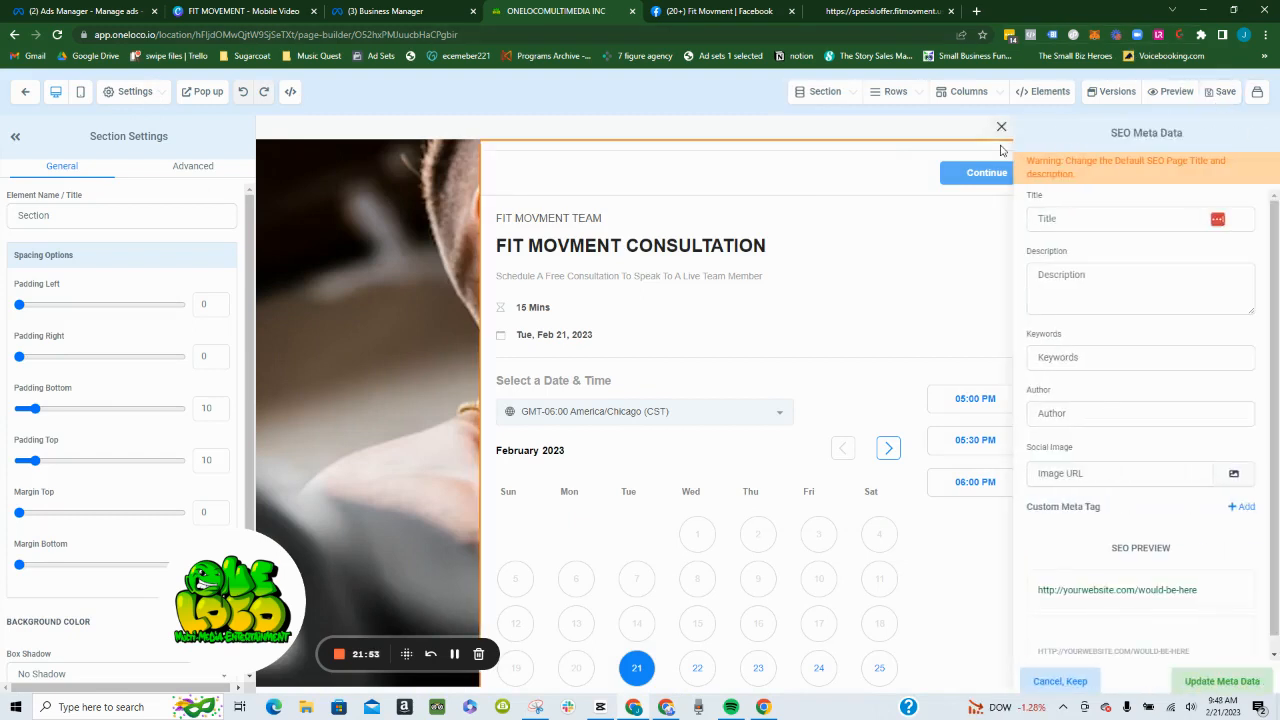
click(1000, 127)
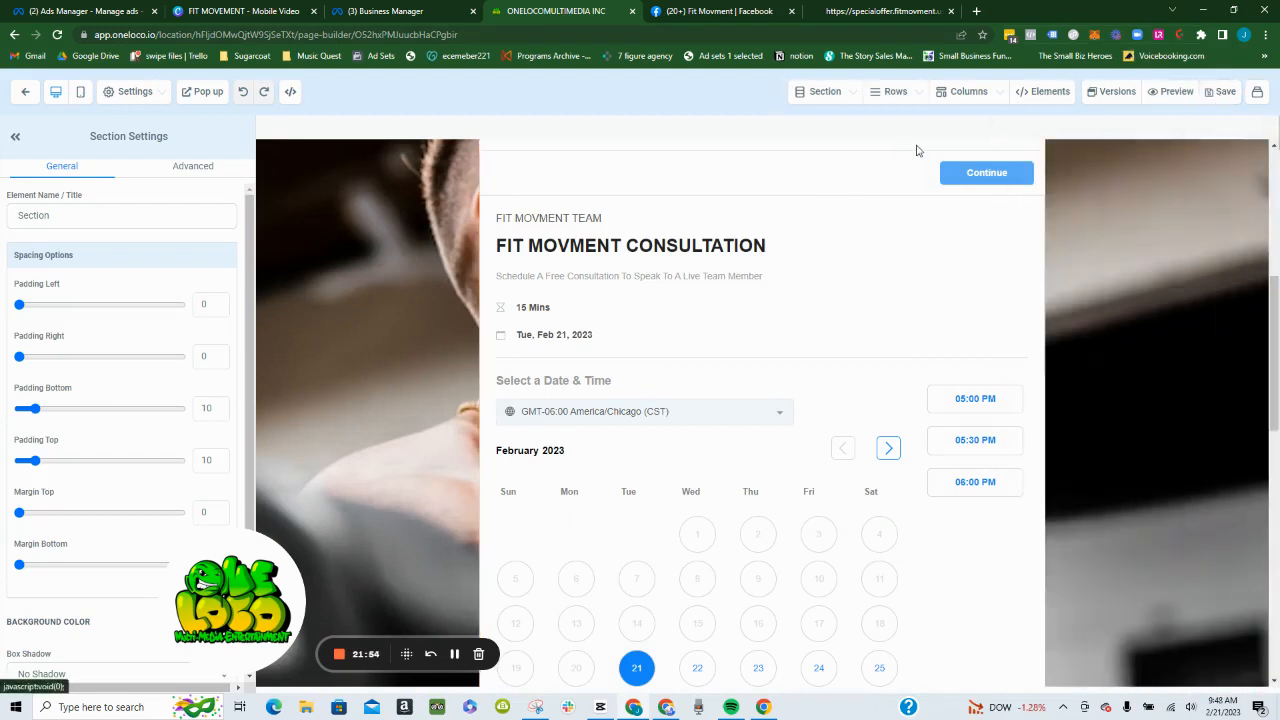
- Return to the funnel steps, ignore the payment method warning and open the Thank you page for editing
click(25, 91)
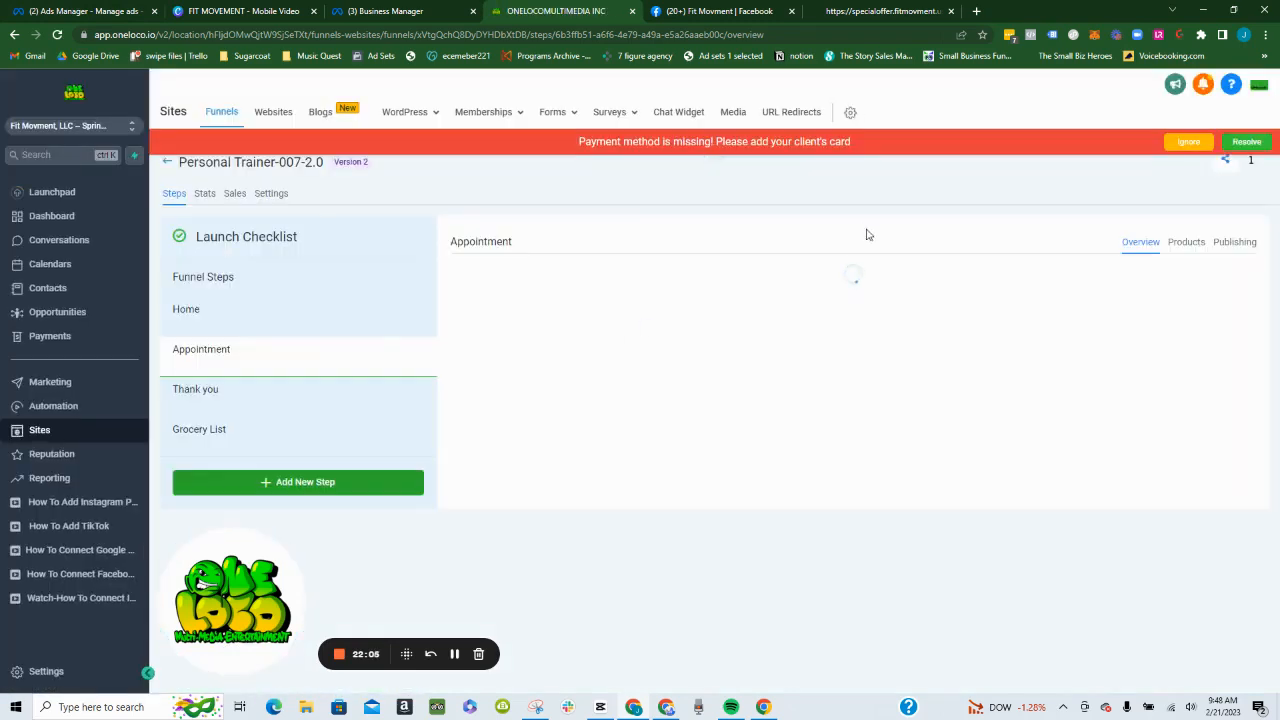
click(1190, 142)
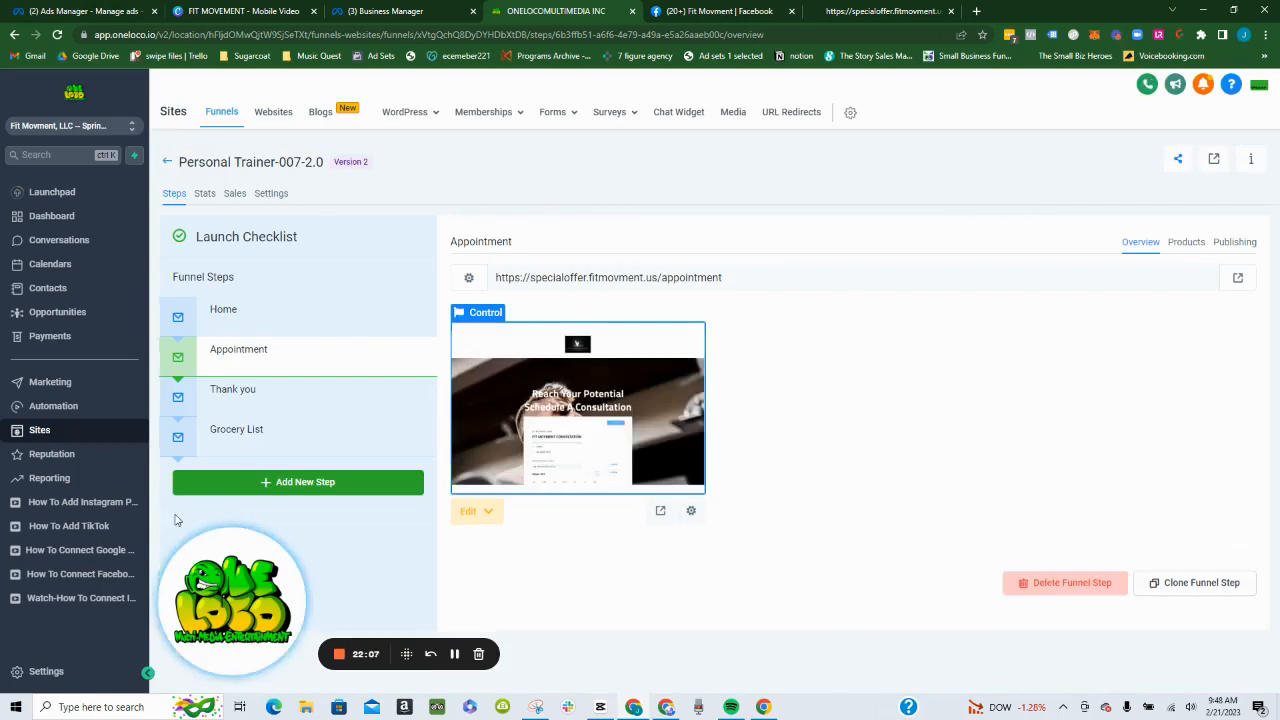
click(266, 395)
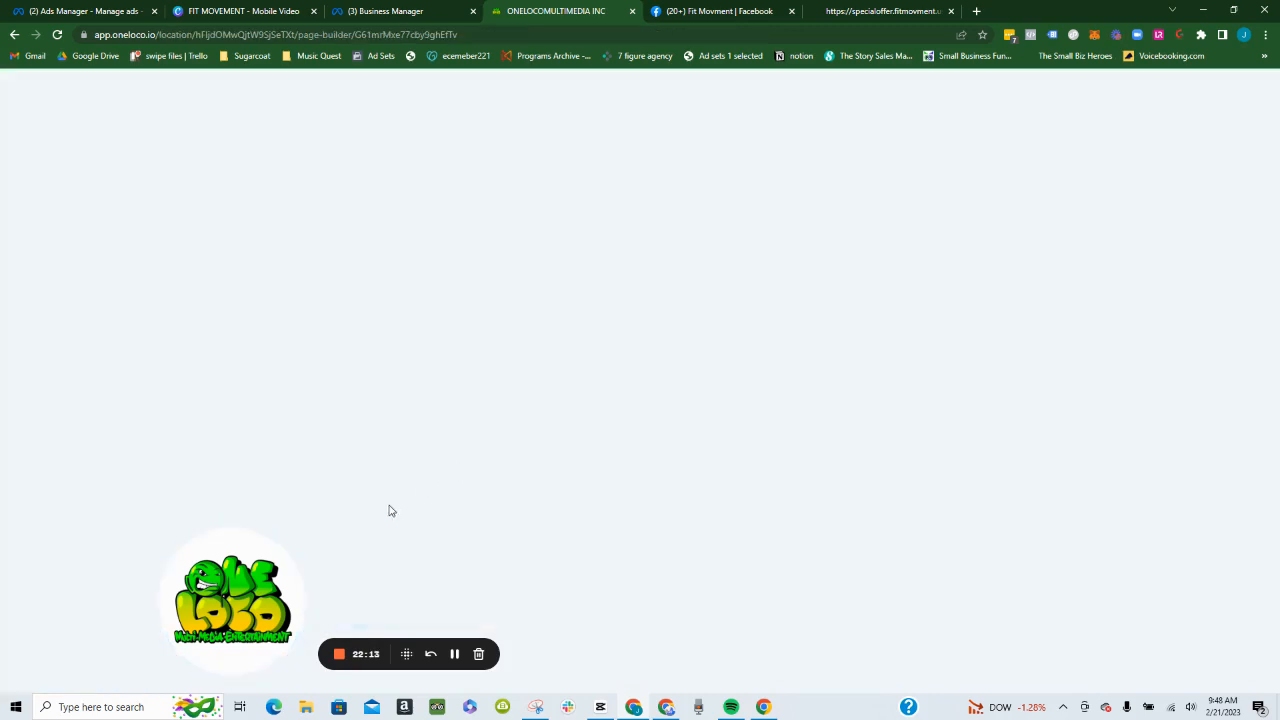
drag(247, 600, 111, 589)
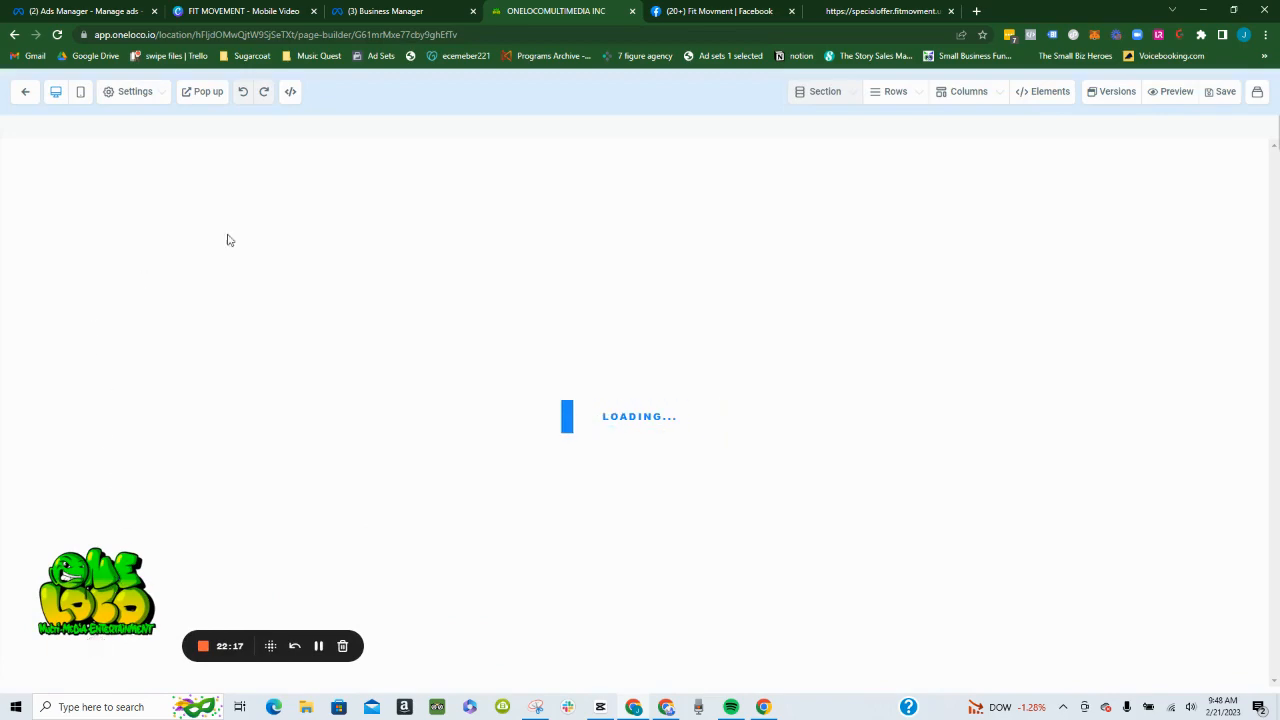
- Paste the fbq('track', 'Lead') script into the Thank you page's header tracking code and save the page without SEO meta data
click(134, 104)
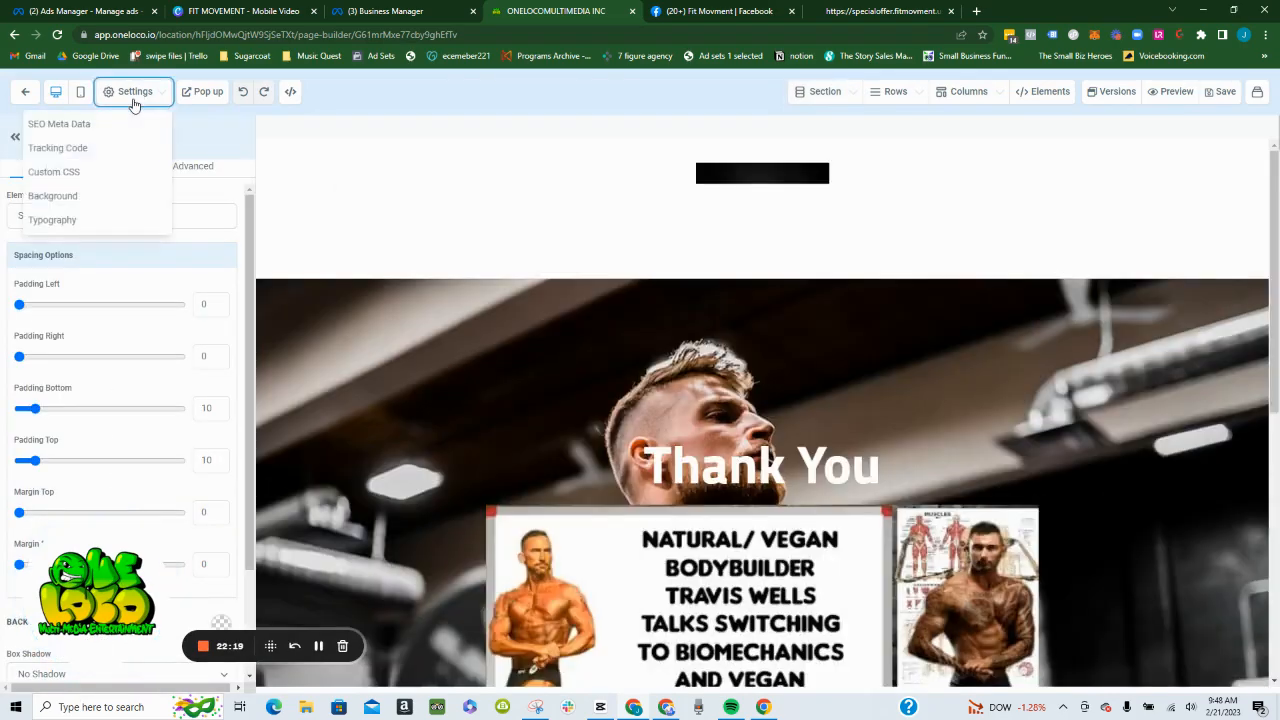
click(134, 104)
click(134, 98)
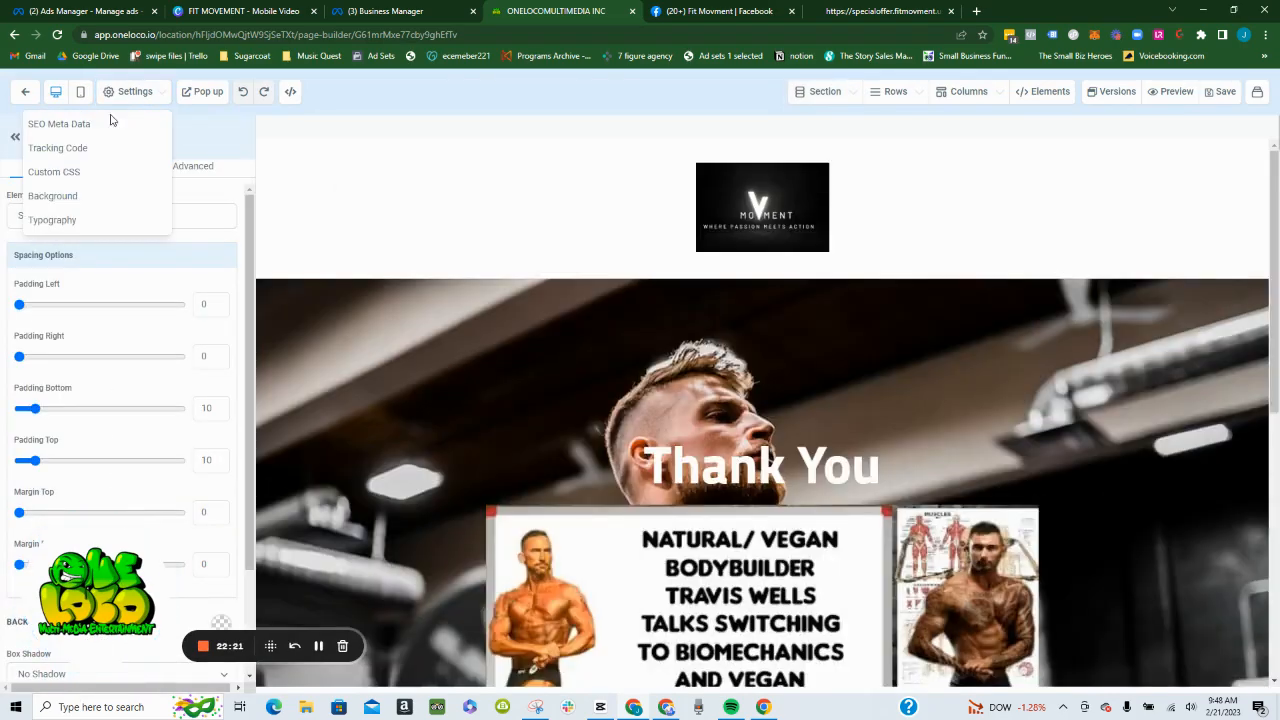
click(71, 148)
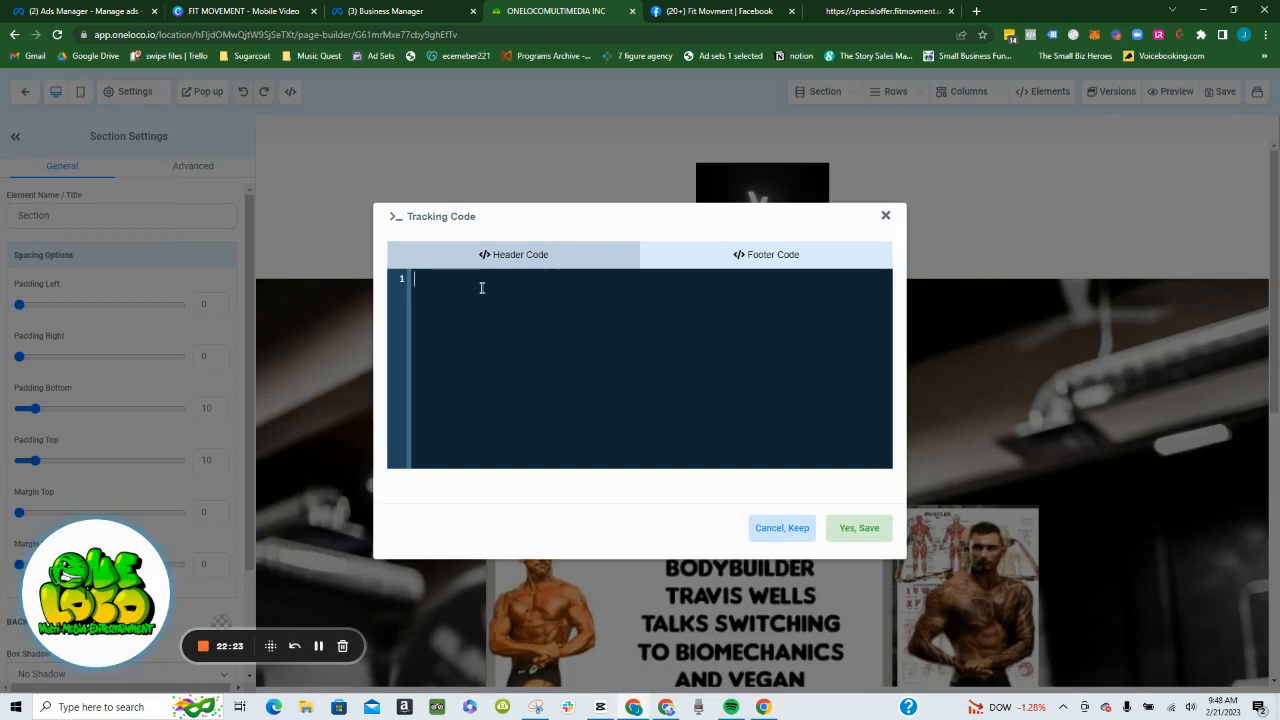
key(ctrl+v)
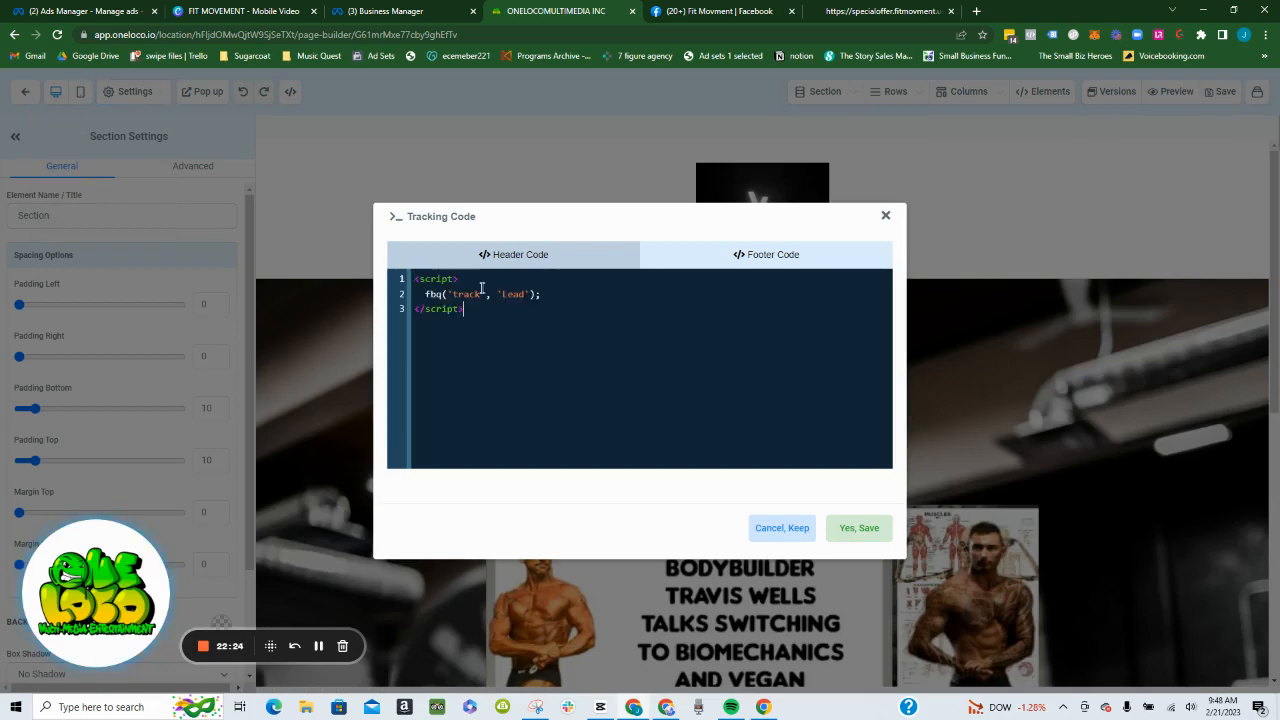
click(858, 527)
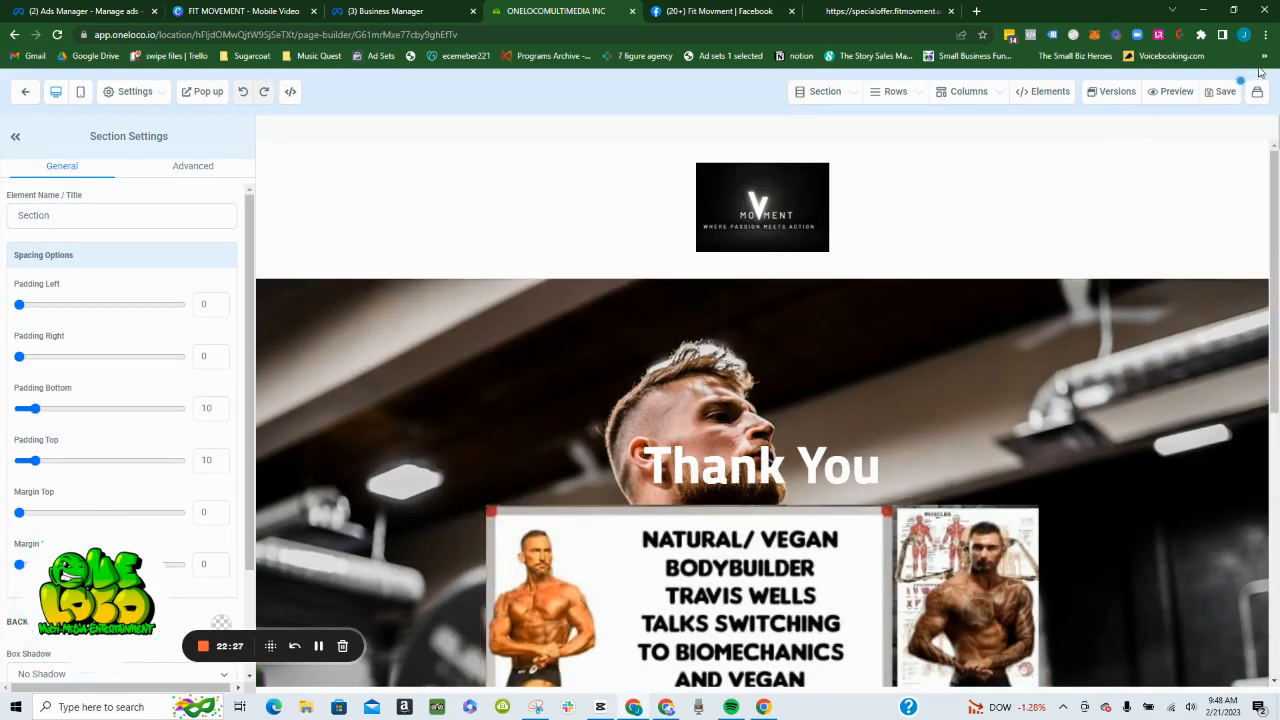
click(1224, 91)
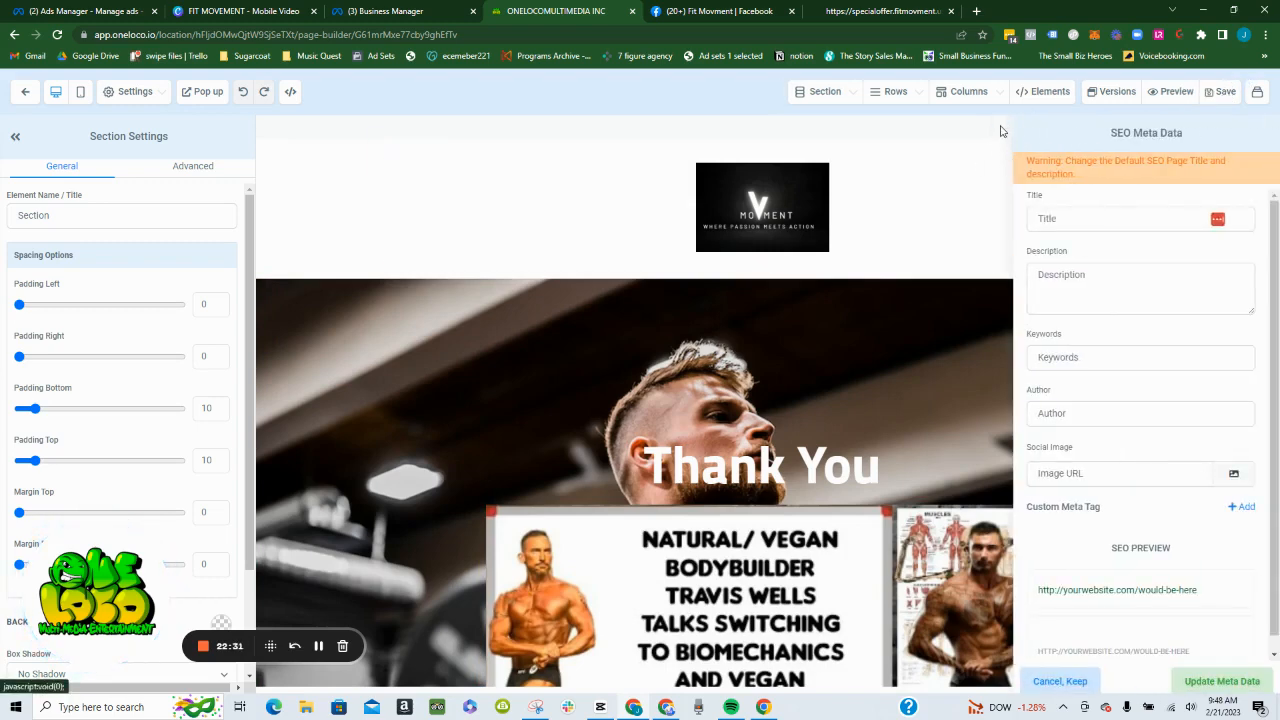
click(1001, 129)
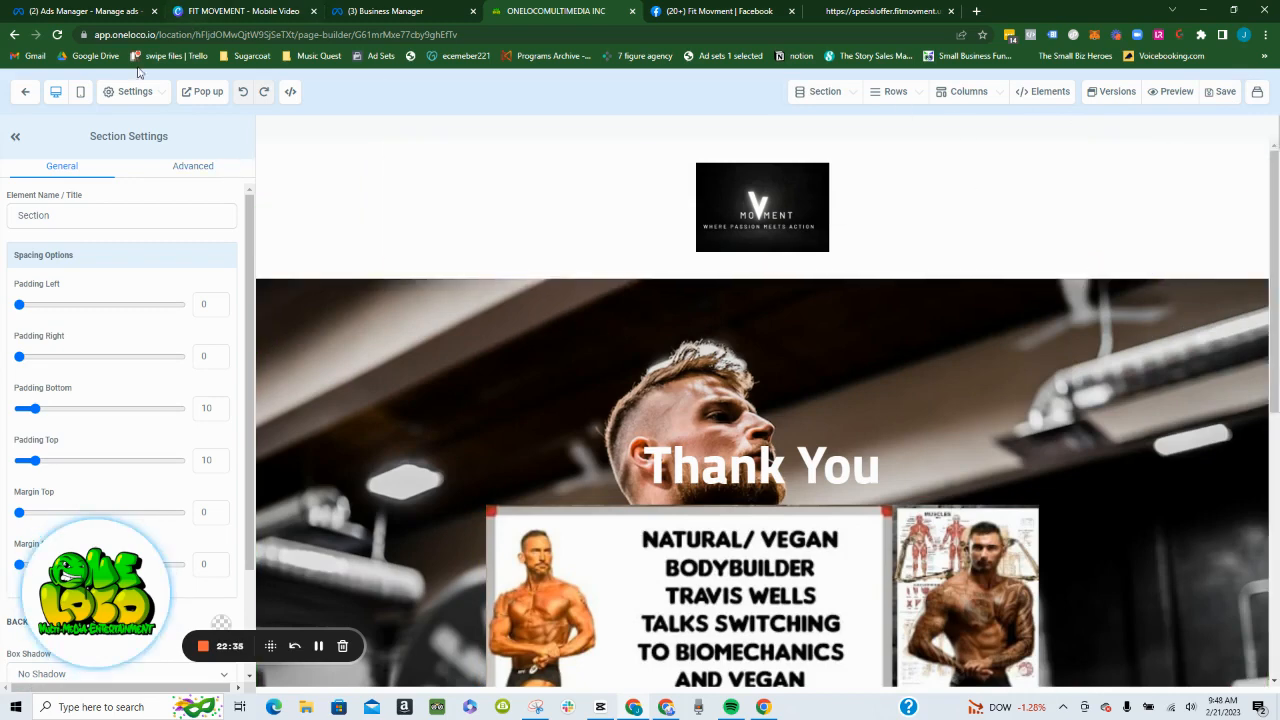
- Leave the Thank you page editor for the funnel steps overview and dismiss the payment and card information notices
click(25, 92)
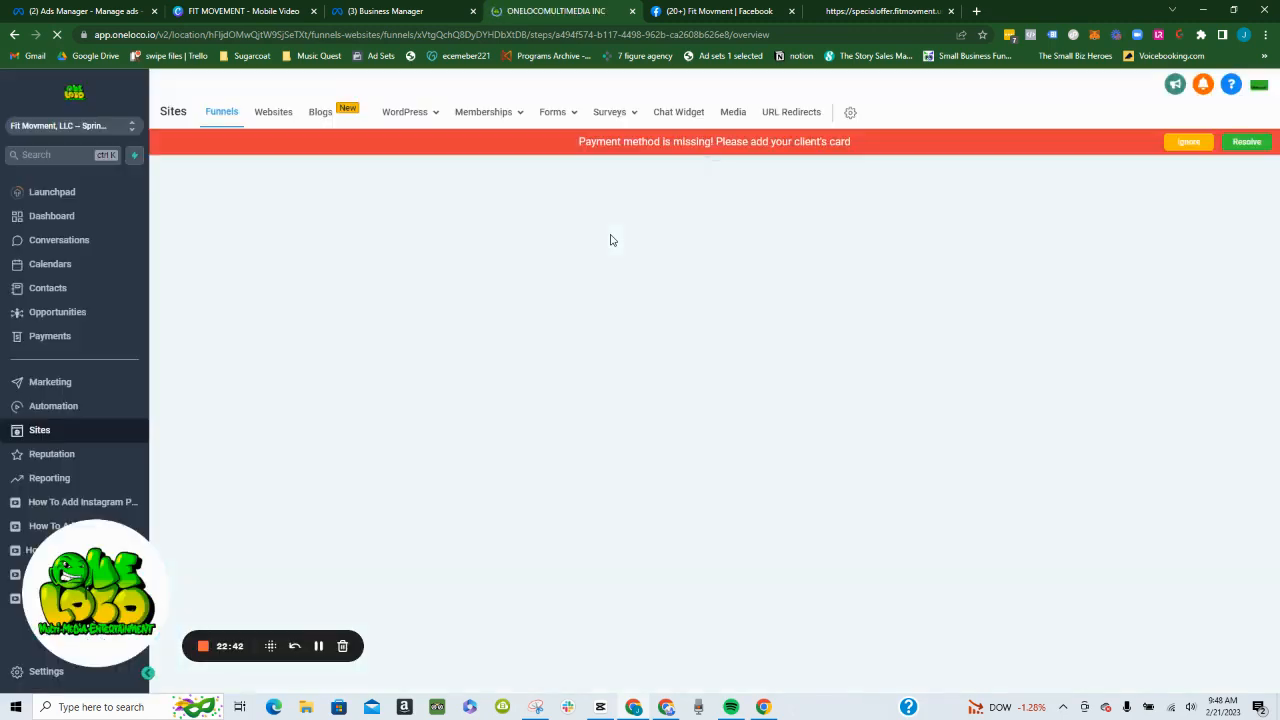
click(1186, 143)
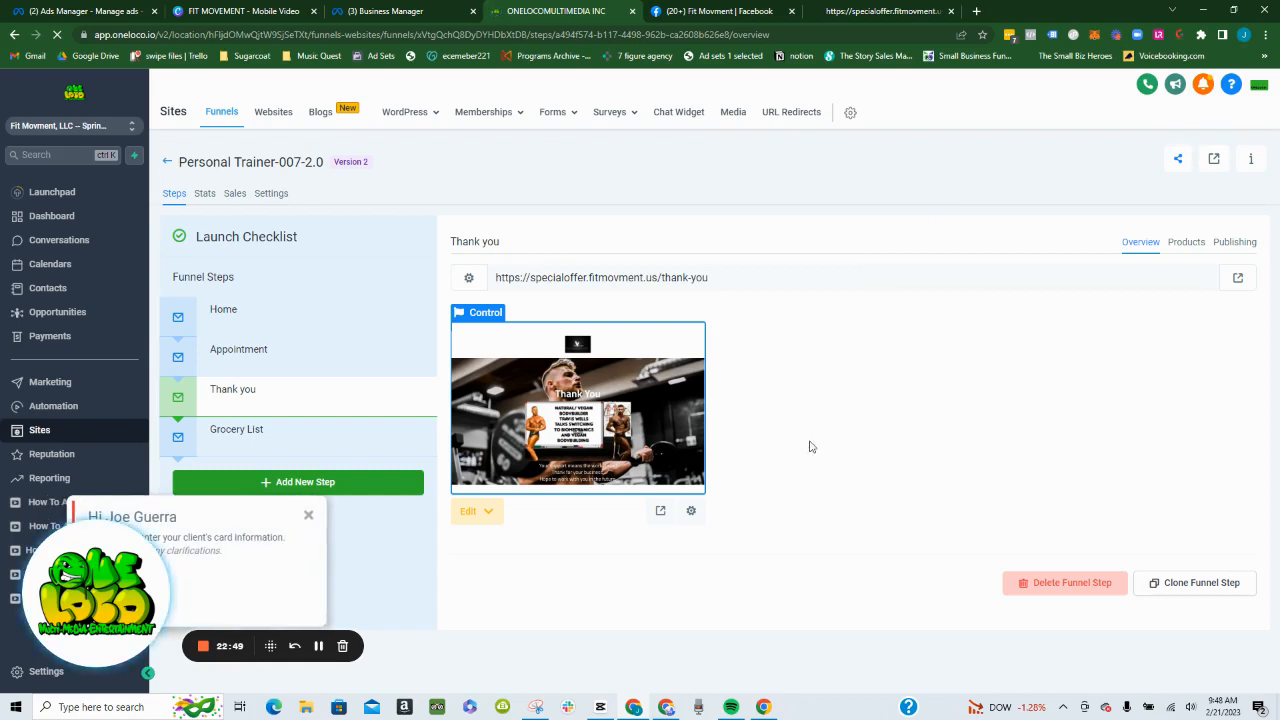
click(308, 515)
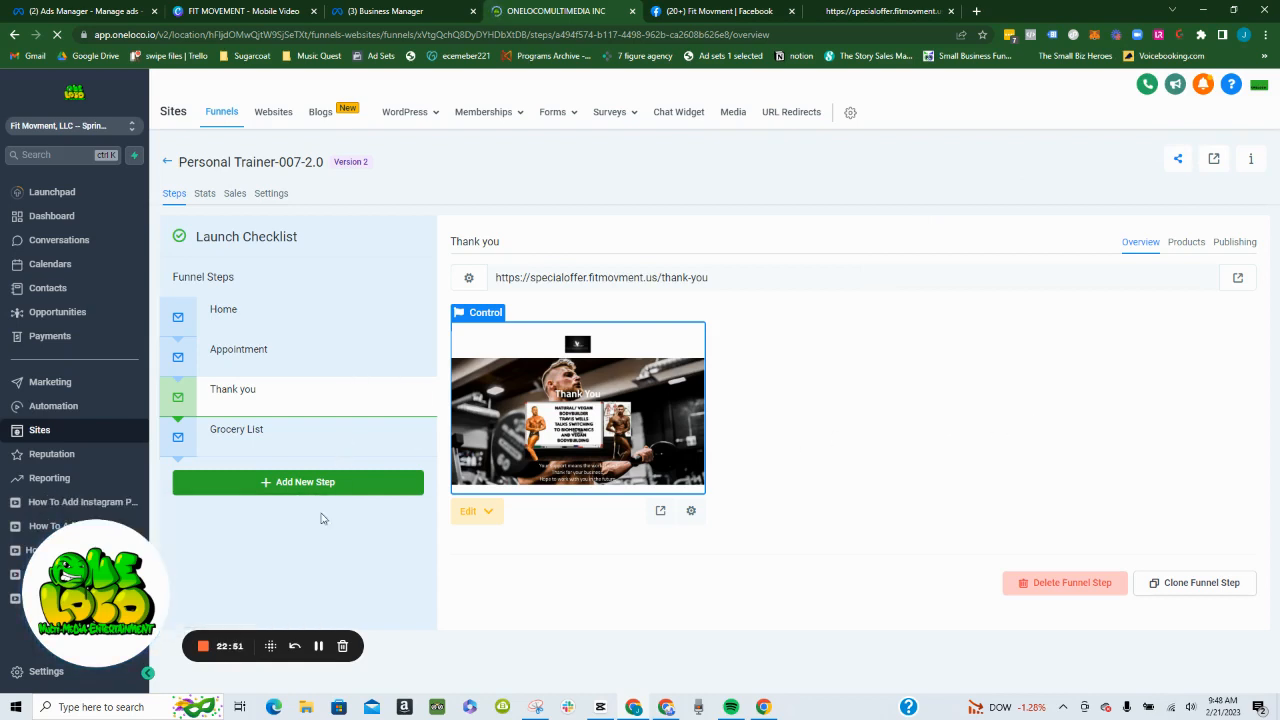
- Select the Grocery List funnel step and copy its page URL
click(249, 446)
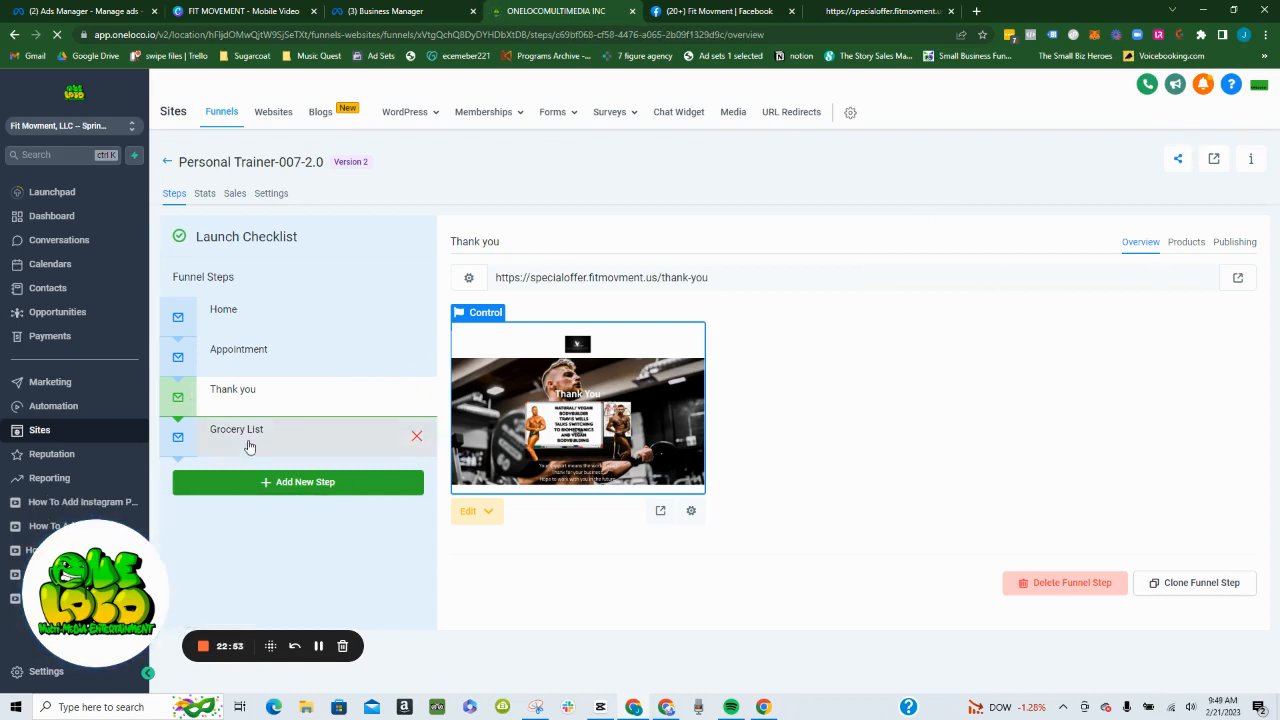
triple_click(606, 277)
right_click(607, 283)
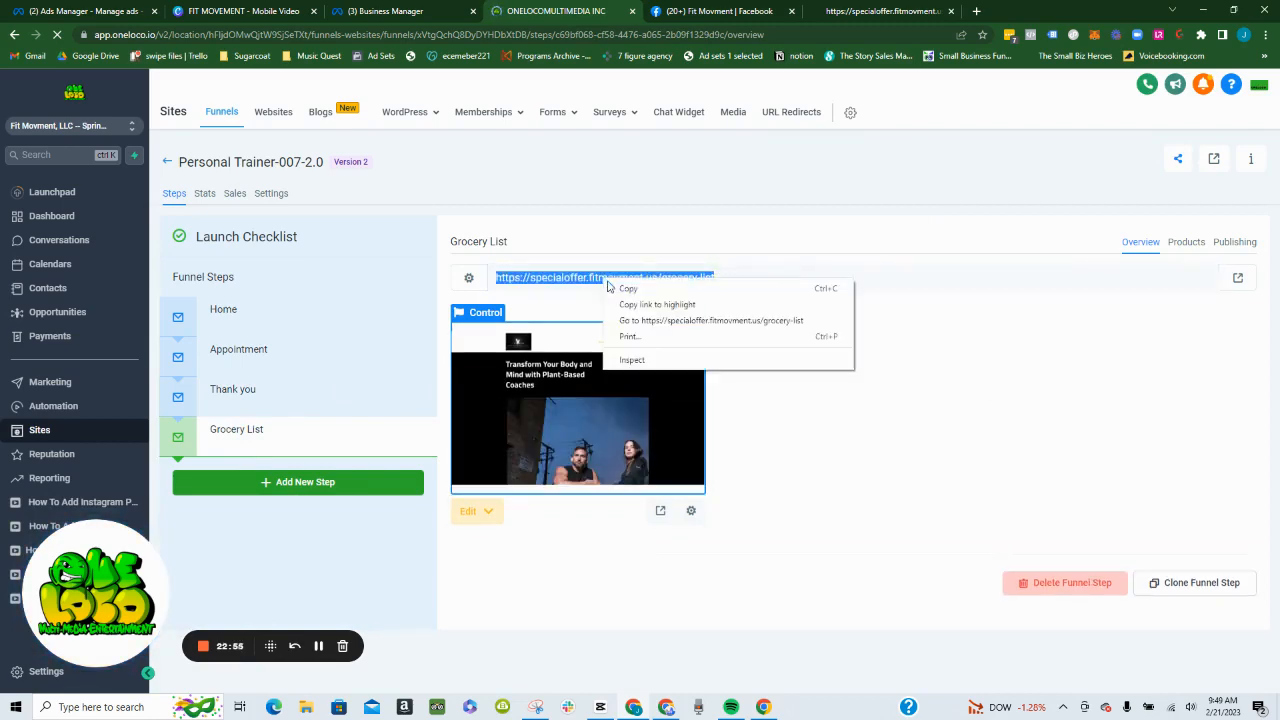
click(628, 288)
- In the Fit Movment Facebook group, comment "Please sign up here with this link and check email. (spam)" plus the copied URL on the grocery list post
click(718, 10)
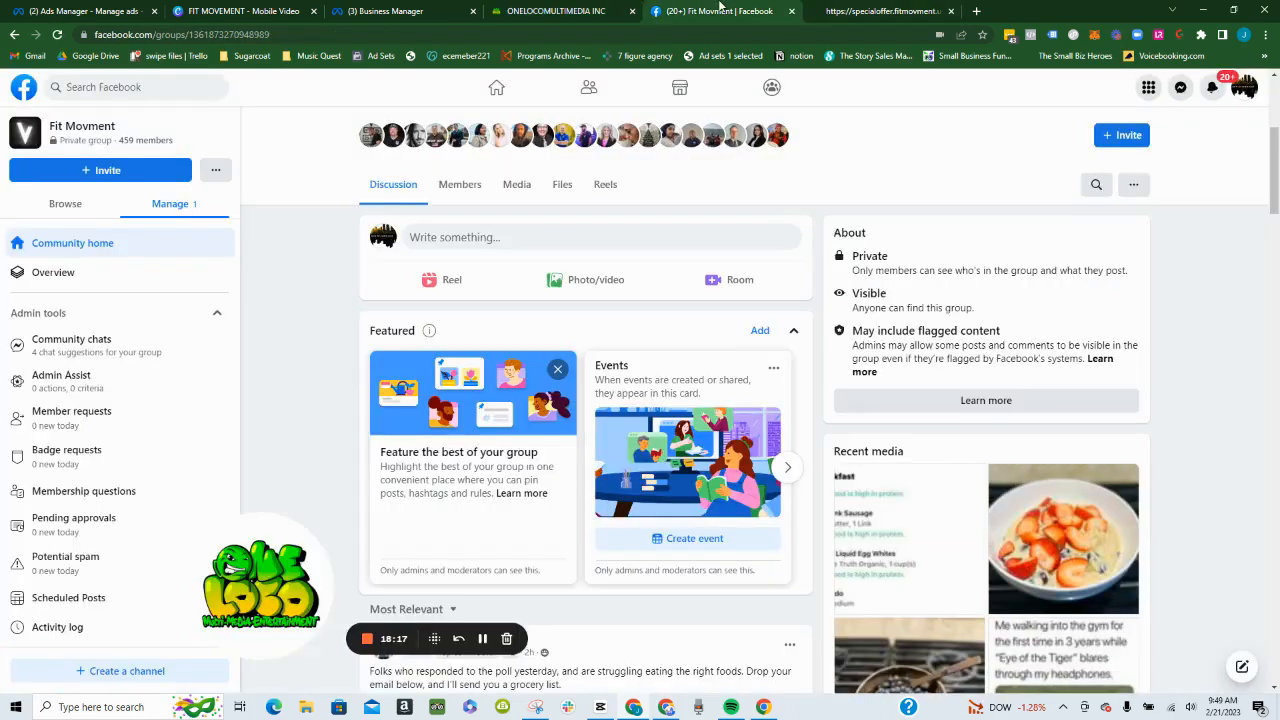
scroll(591, 486, down, 5)
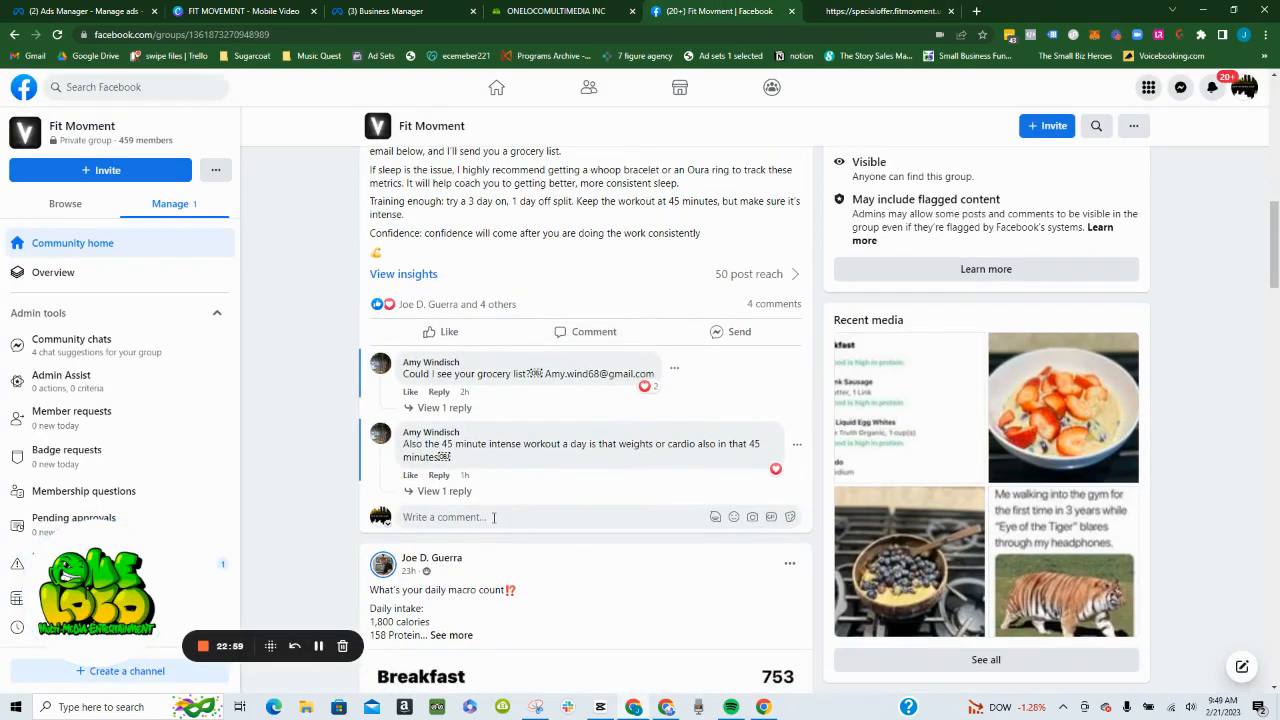
click(493, 517)
text(Pe)
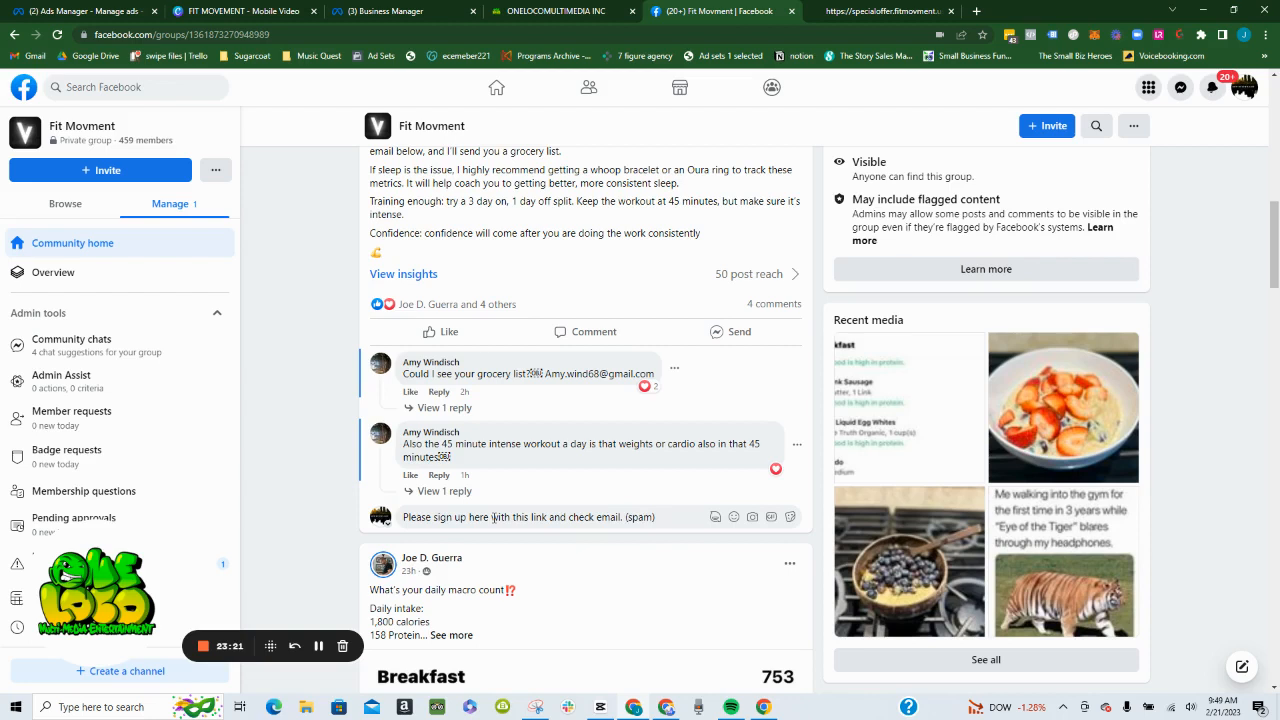
key(ctrl+v)
key(Return)
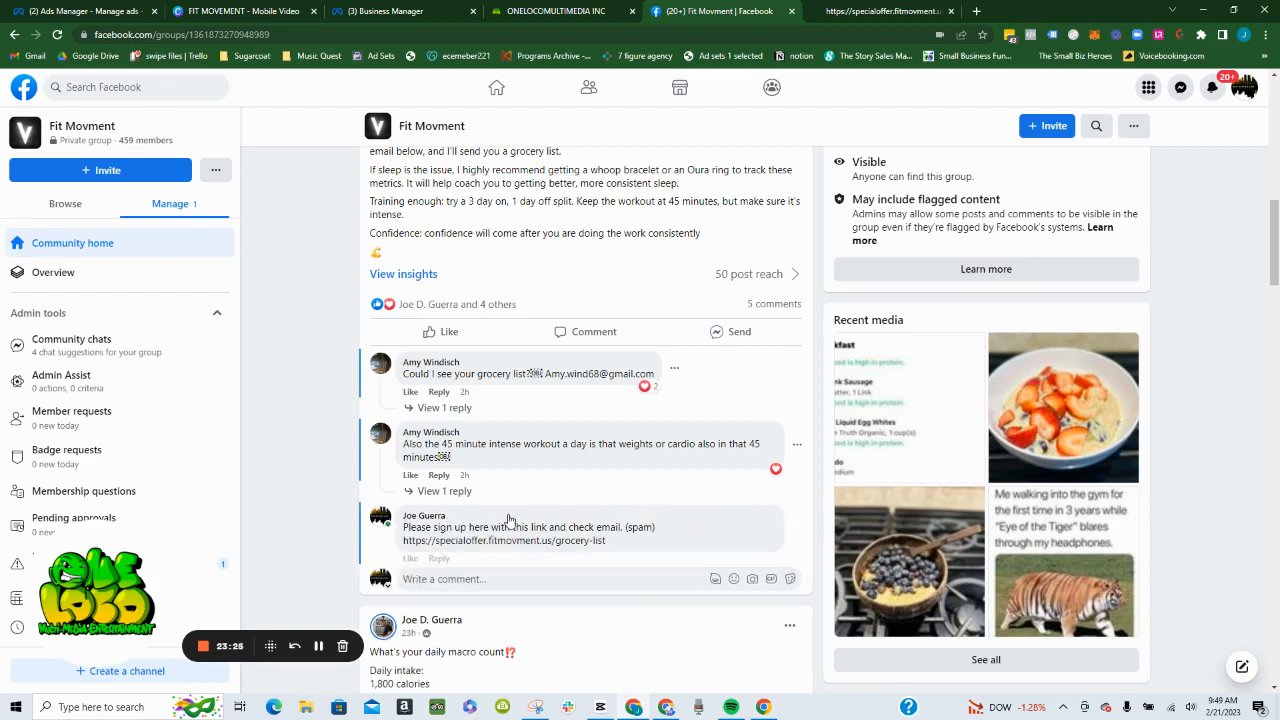
- Open the grocery list post's full comment thread to check the new comment, and close it again
scroll(620, 480, down, 1)
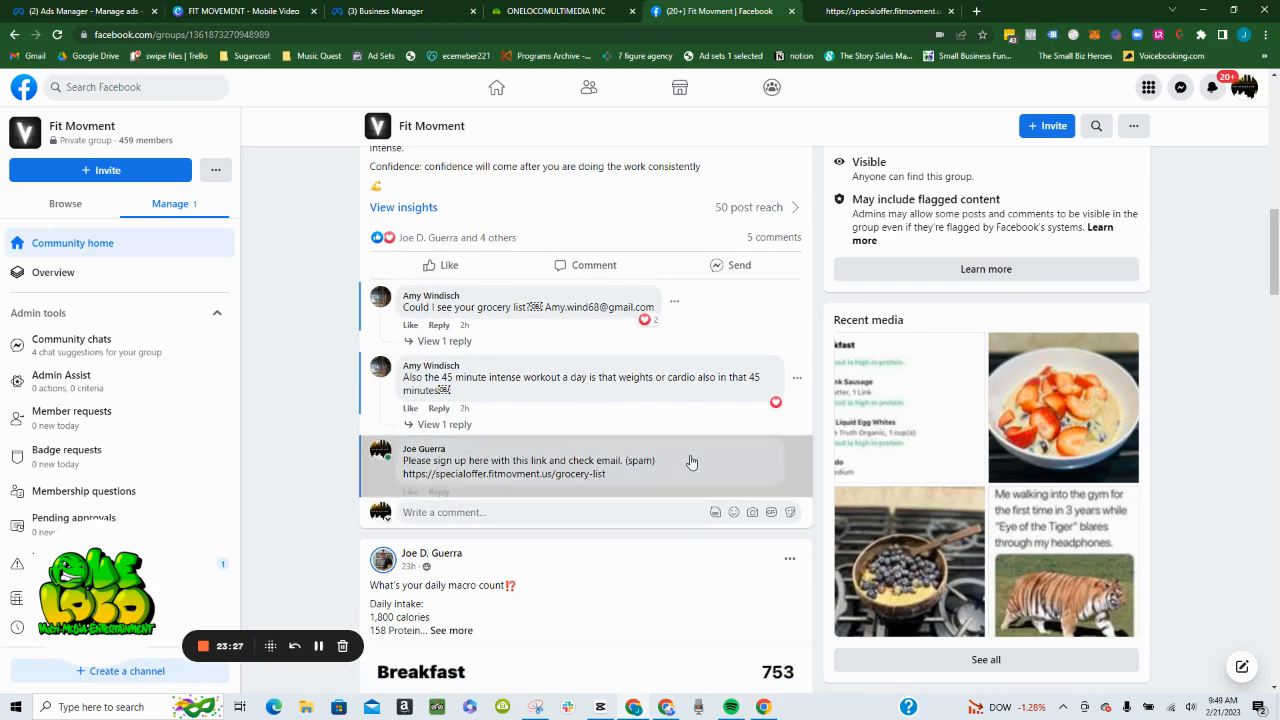
click(690, 461)
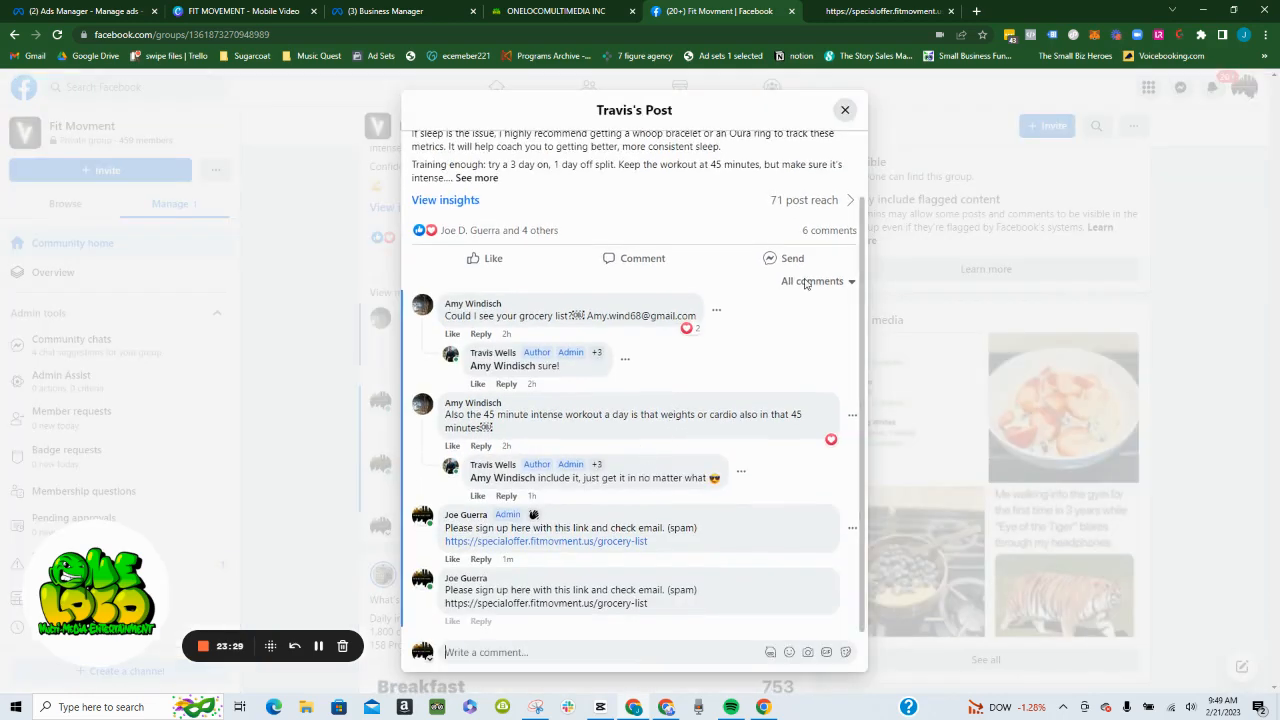
click(845, 110)
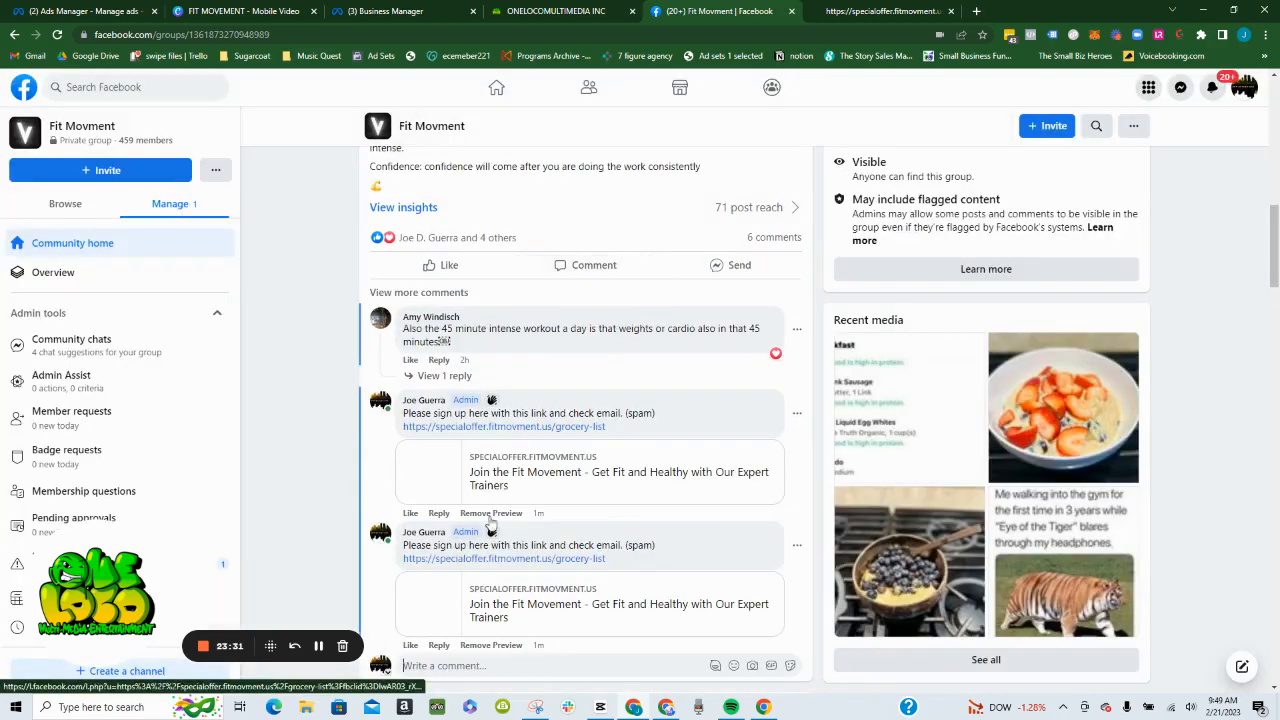
- Open the grocery list page from the posted comment's link preview and close the ONELOCO tab
scroll(600, 480, down, 1)
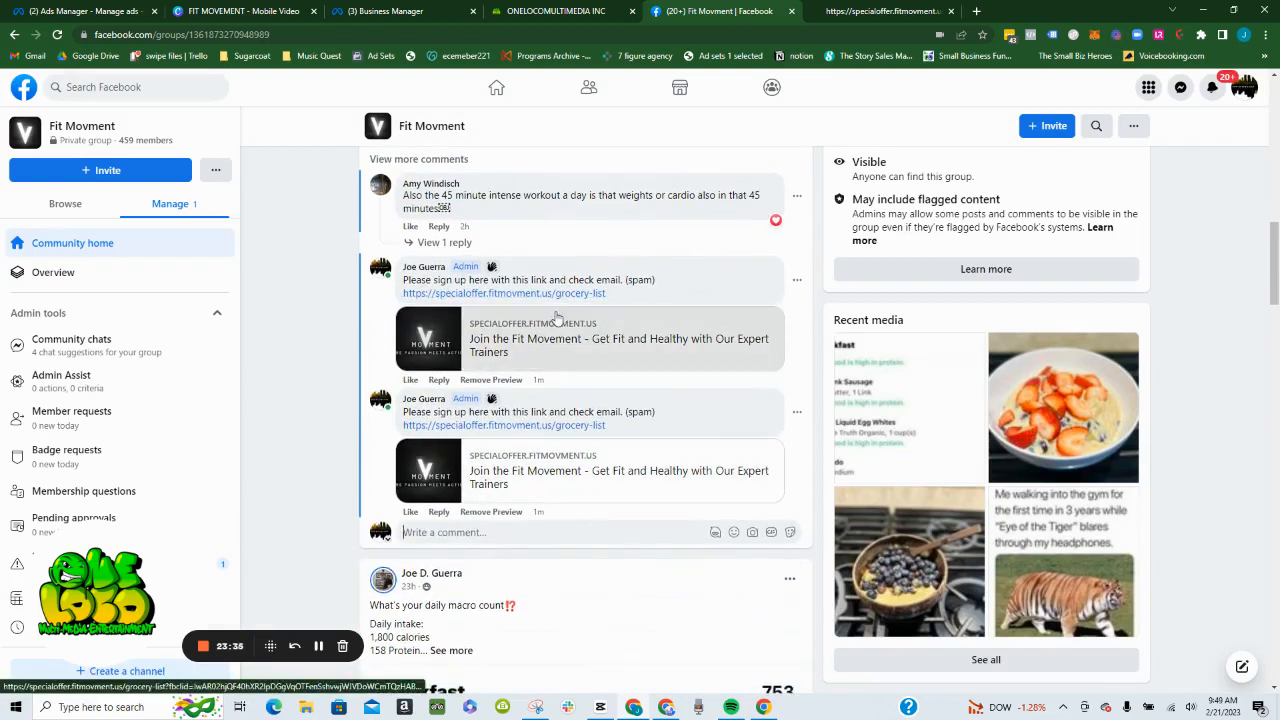
click(553, 350)
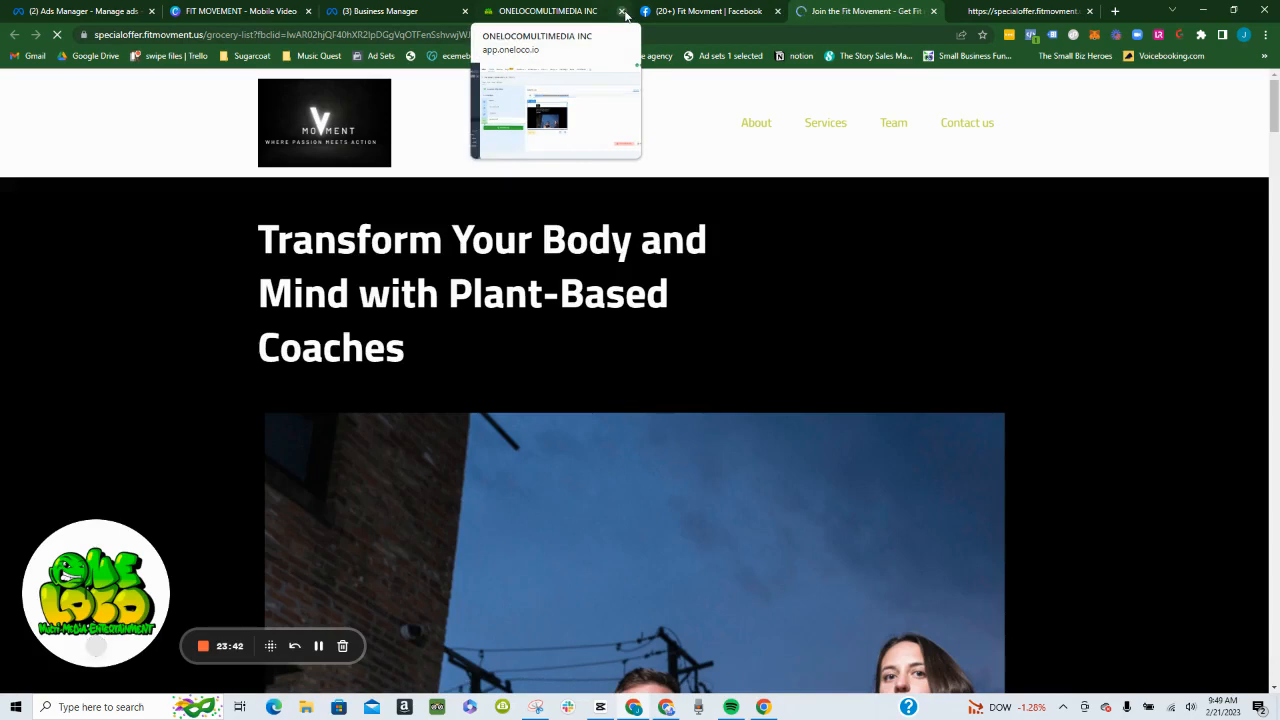
click(622, 11)
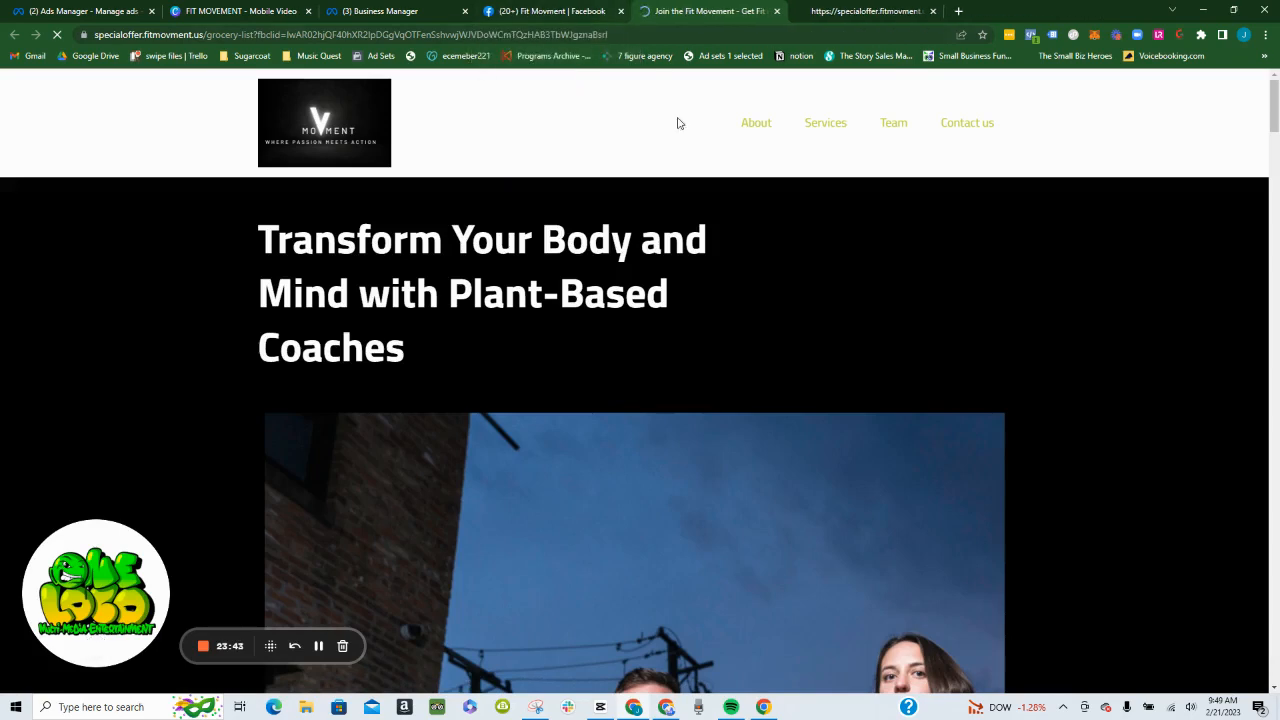
- Open the grocery list request form on the landing page and autofill it with the saved contact details
scroll(714, 258, down, 3)
scroll(714, 259, down, 8)
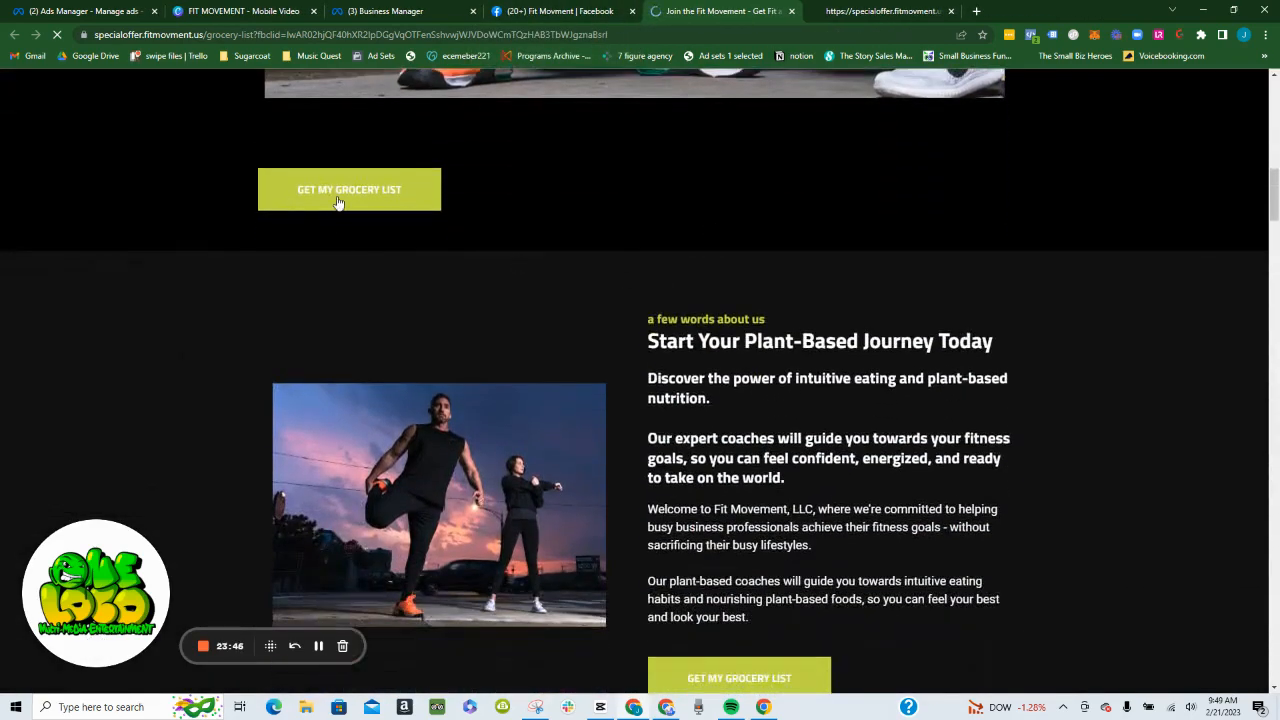
click(338, 200)
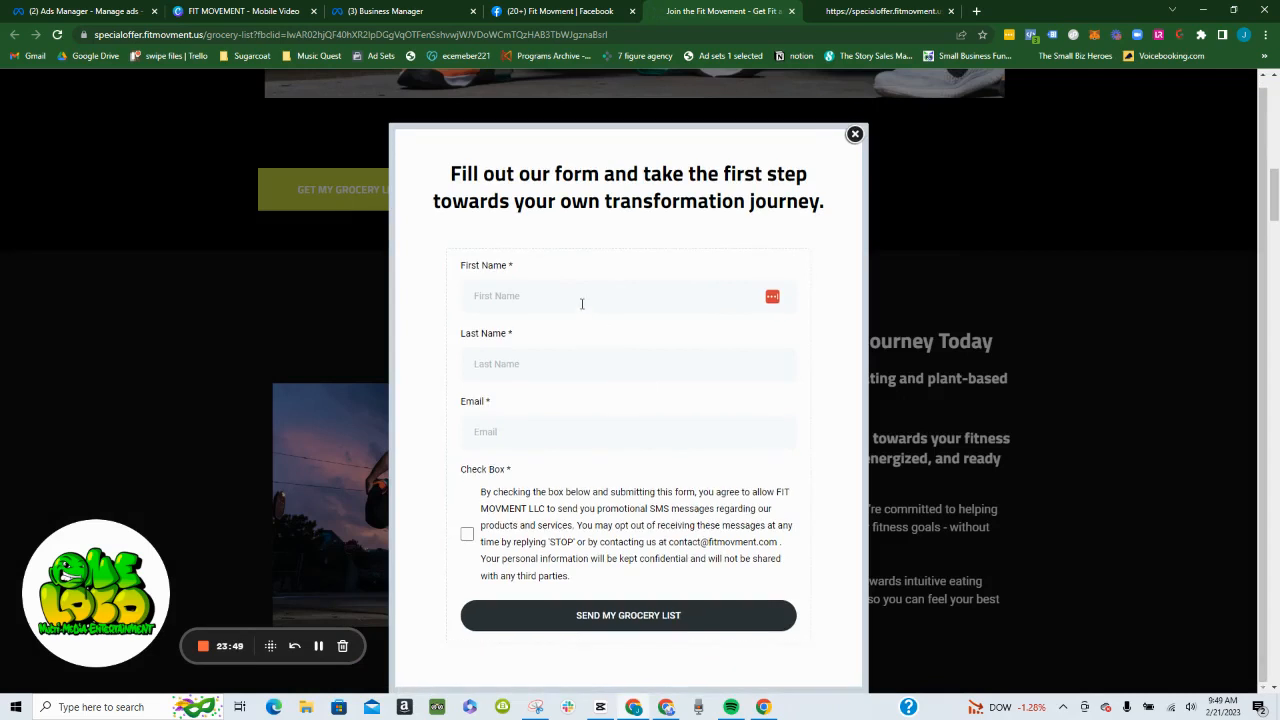
click(581, 303)
click(560, 345)
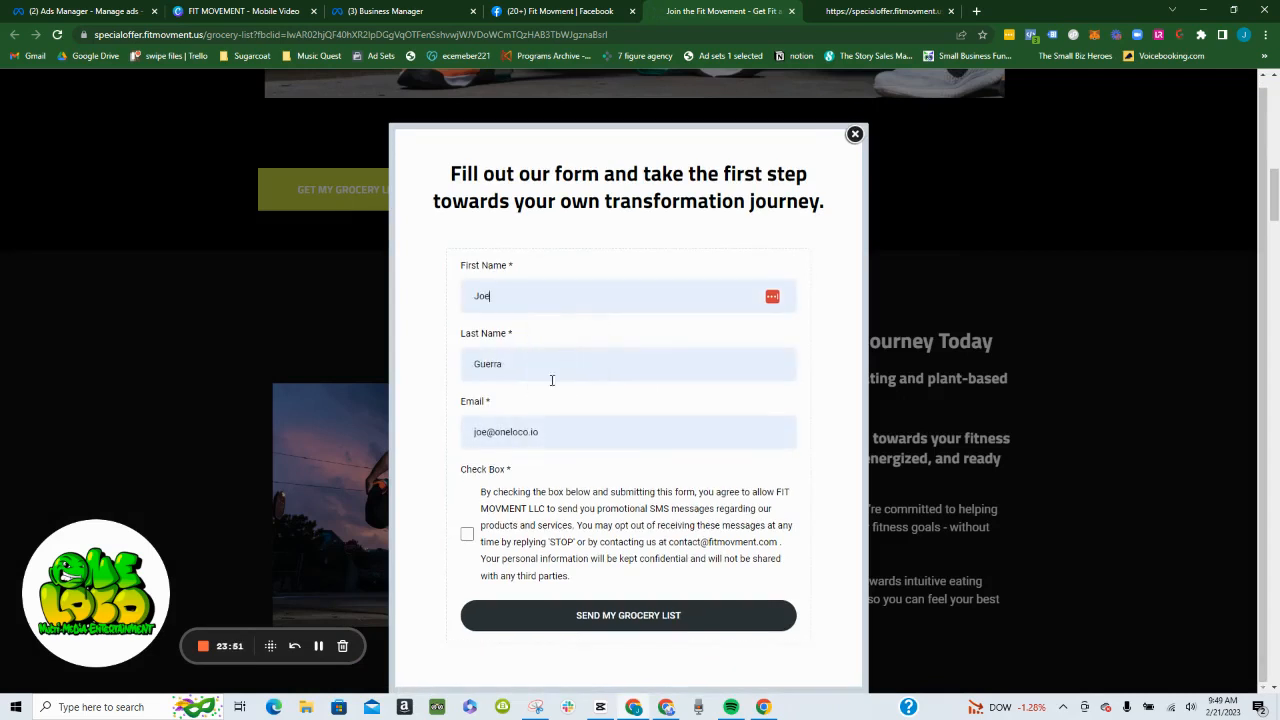
- Replace the form's email with the business Gmail address, accept the SMS consent and submit the grocery list request
click(582, 440)
key(ctrl+shift+Left)
key(ctrl+shift+Left)
key(ctrl+shift+Left)
text(onel)
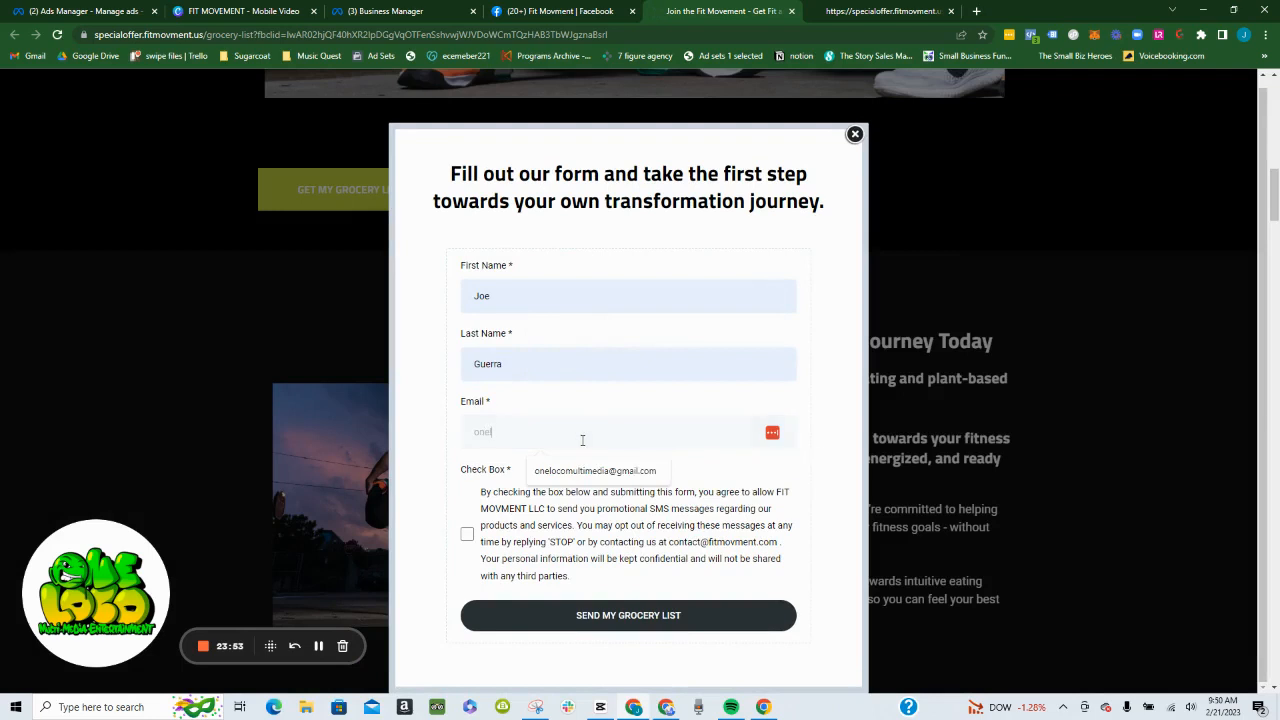
click(592, 470)
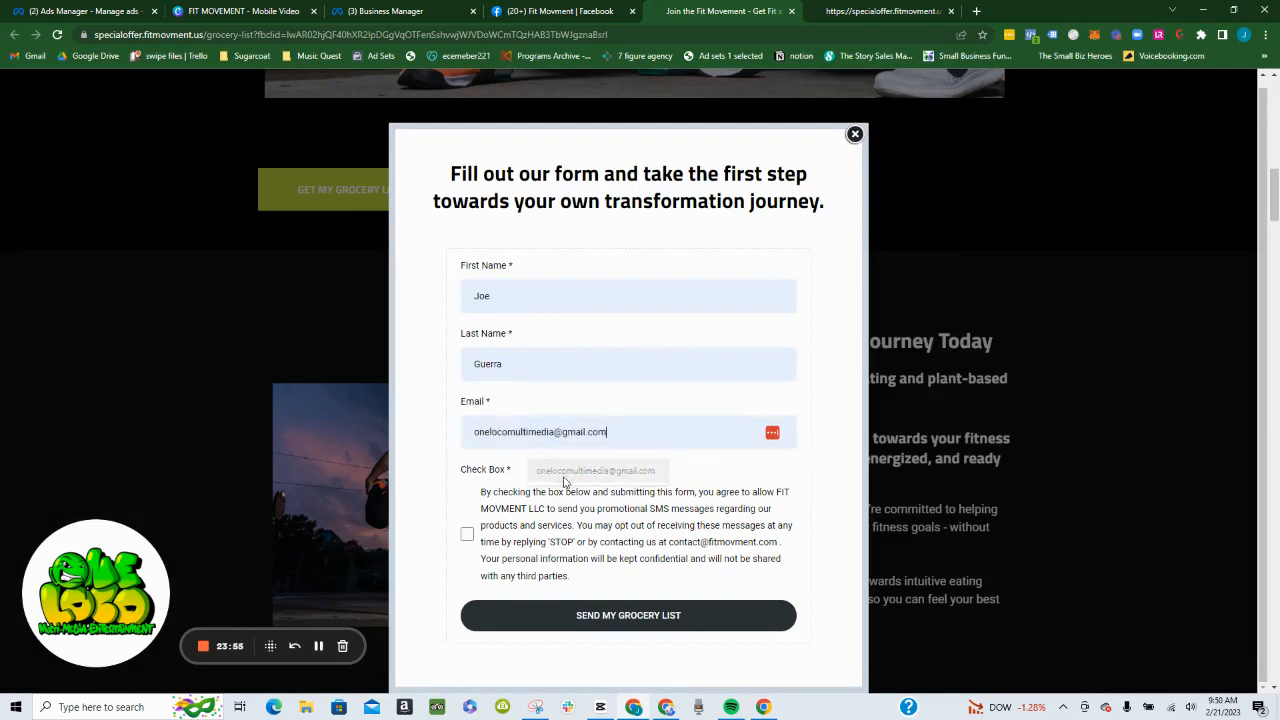
click(552, 622)
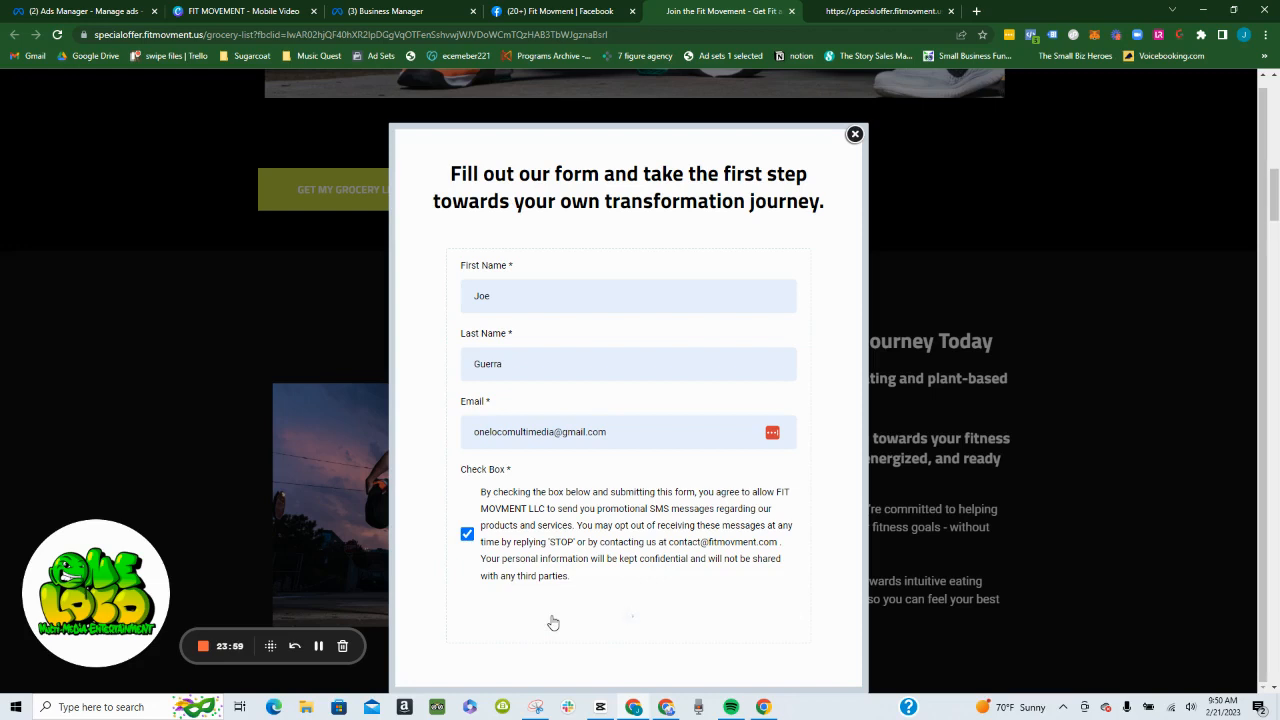
- Close the leftover specialoffer.fitmovment.us tab and submit the grocery list form again
click(319, 650)
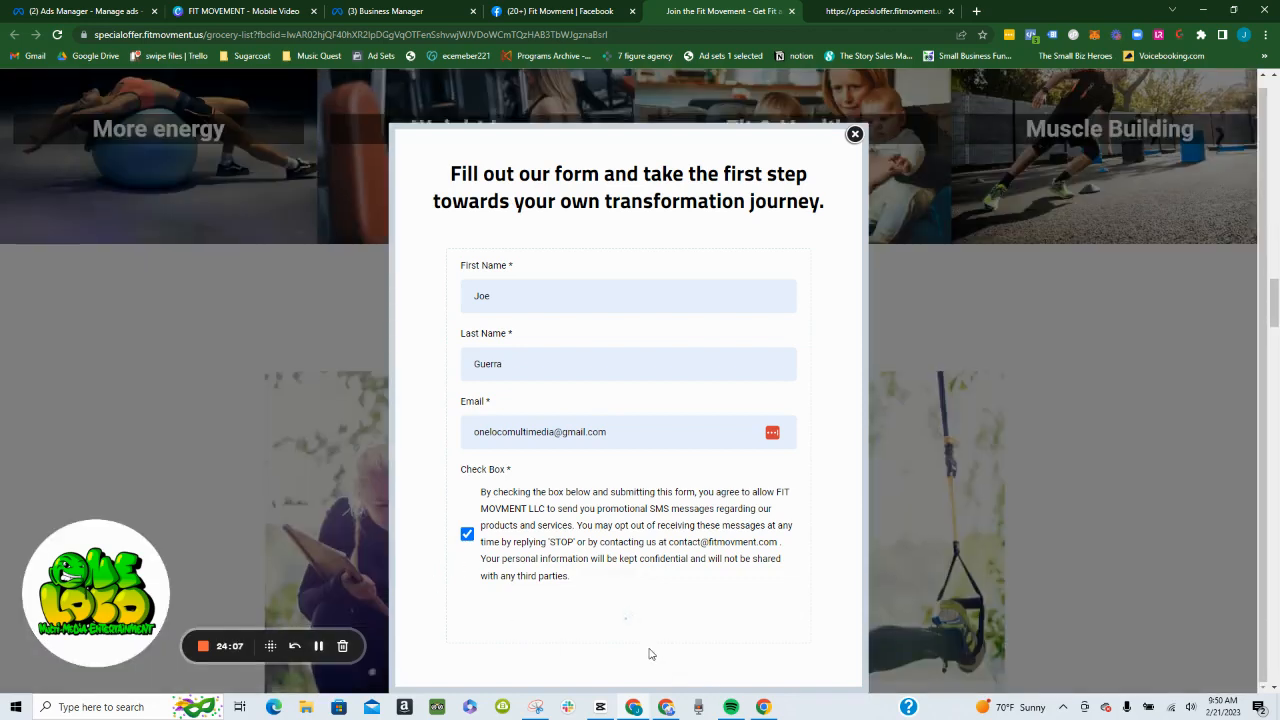
scroll(651, 655, down, 4)
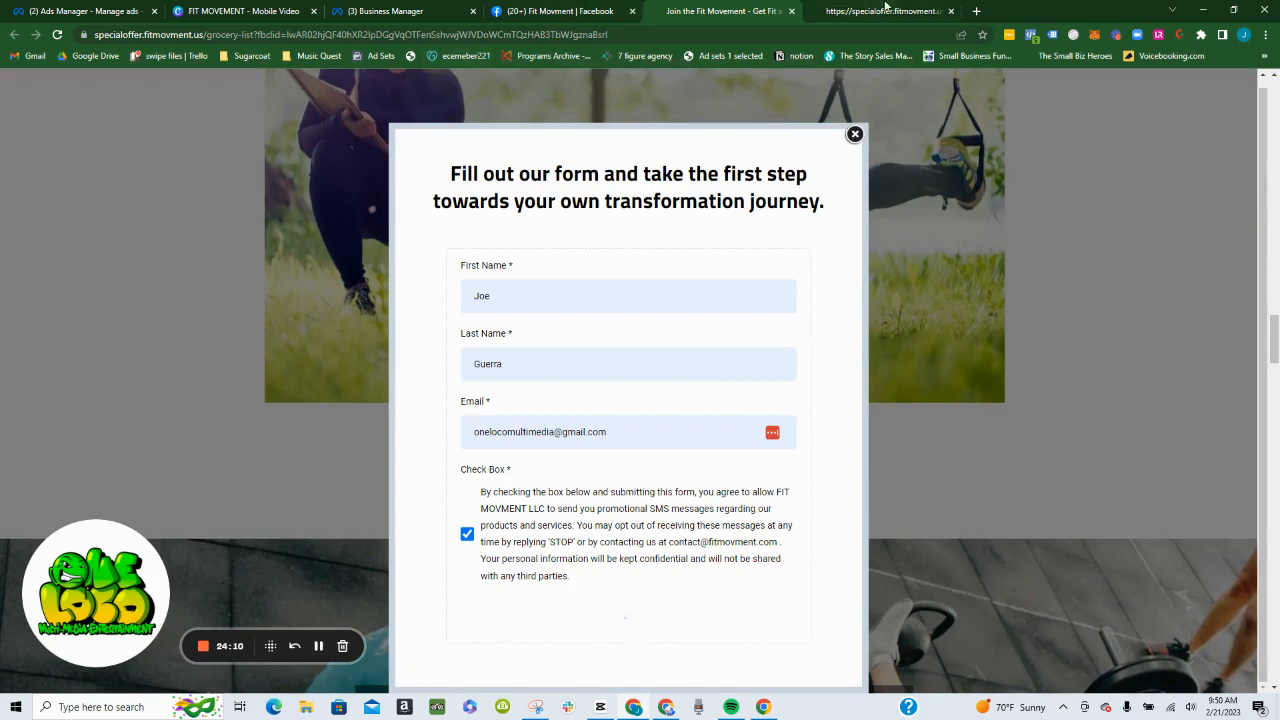
click(951, 12)
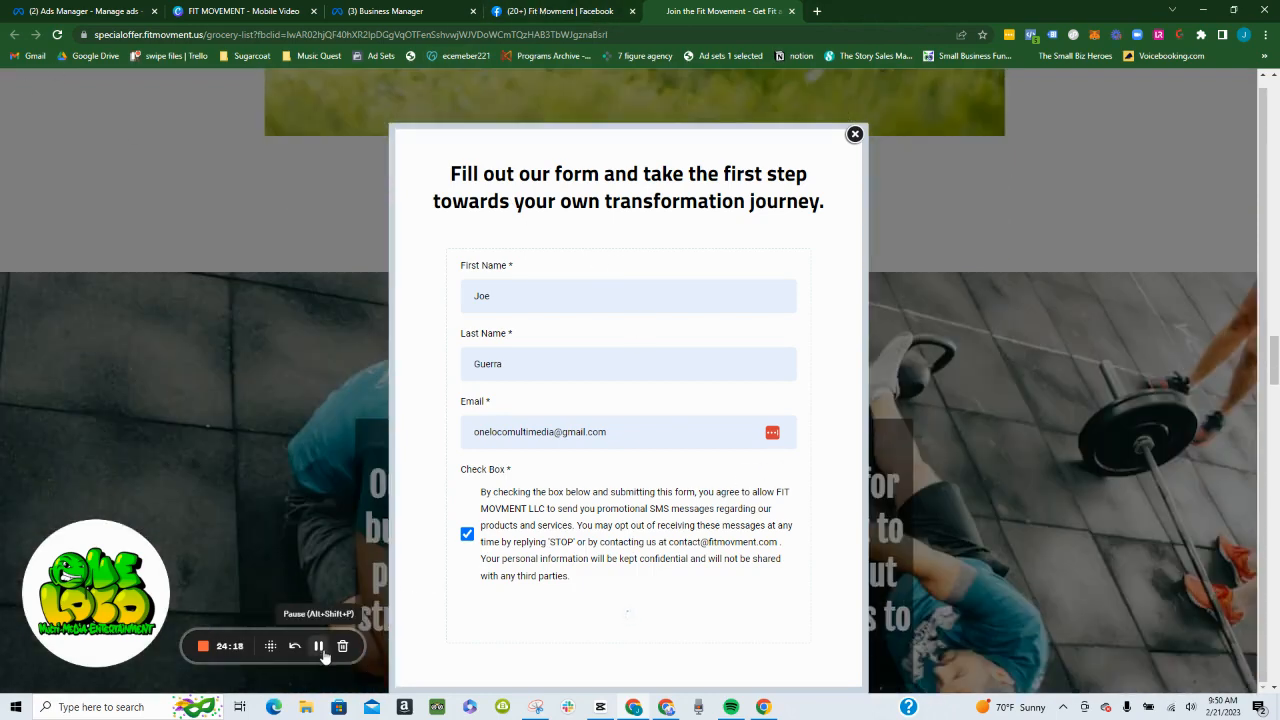
click(319, 646)
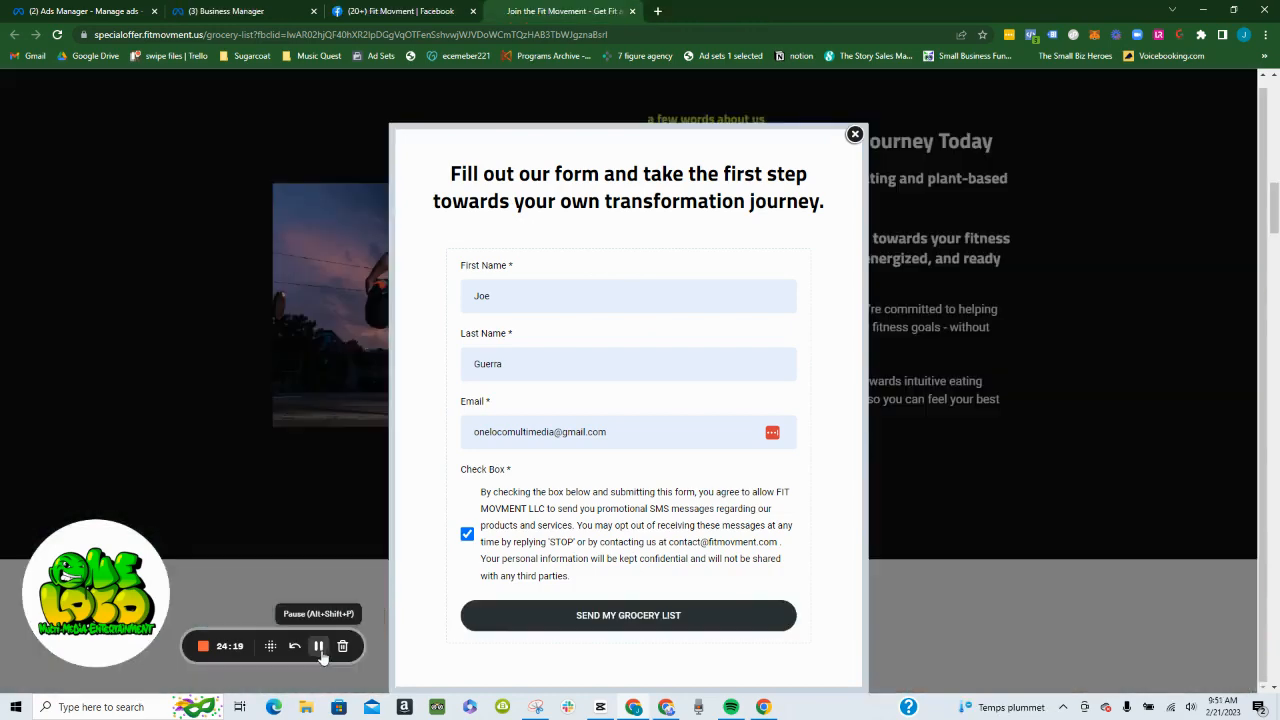
click(556, 617)
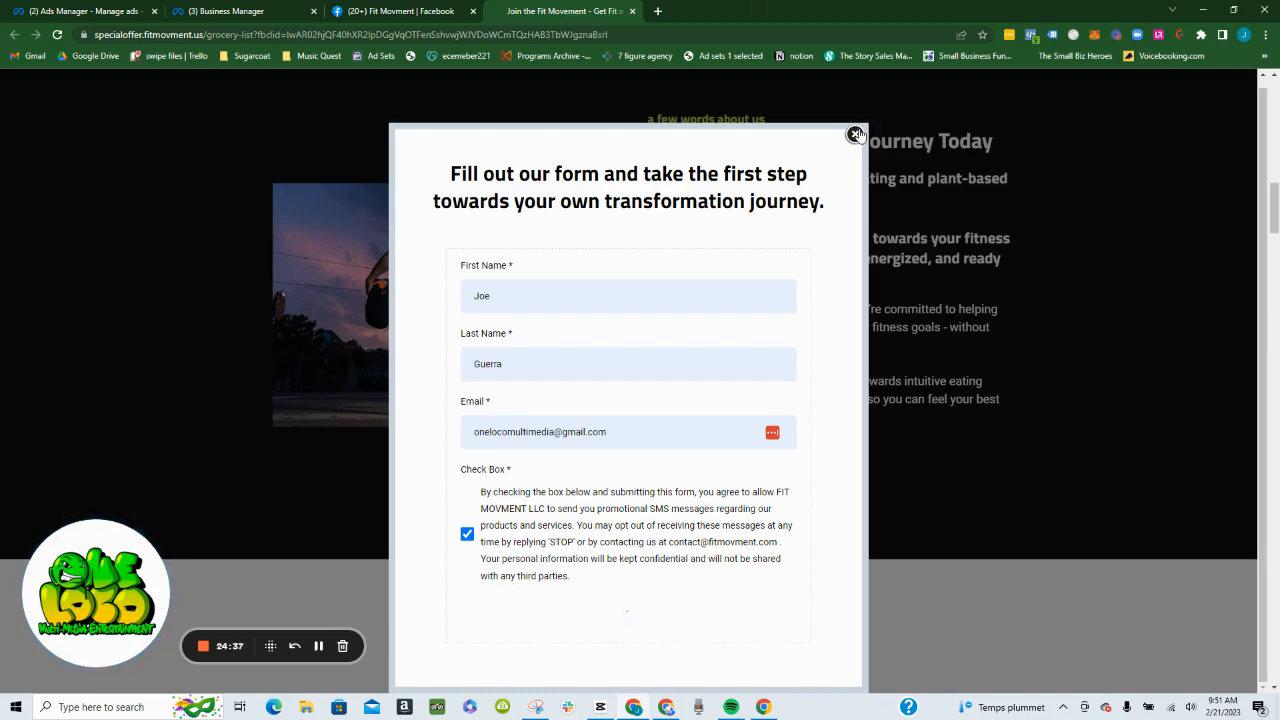
- Close the grocery list page and open the Gmail inbox of the ONELOCOMULTIMEDIA Inc Google account in a new tab
click(856, 134)
click(652, 12)
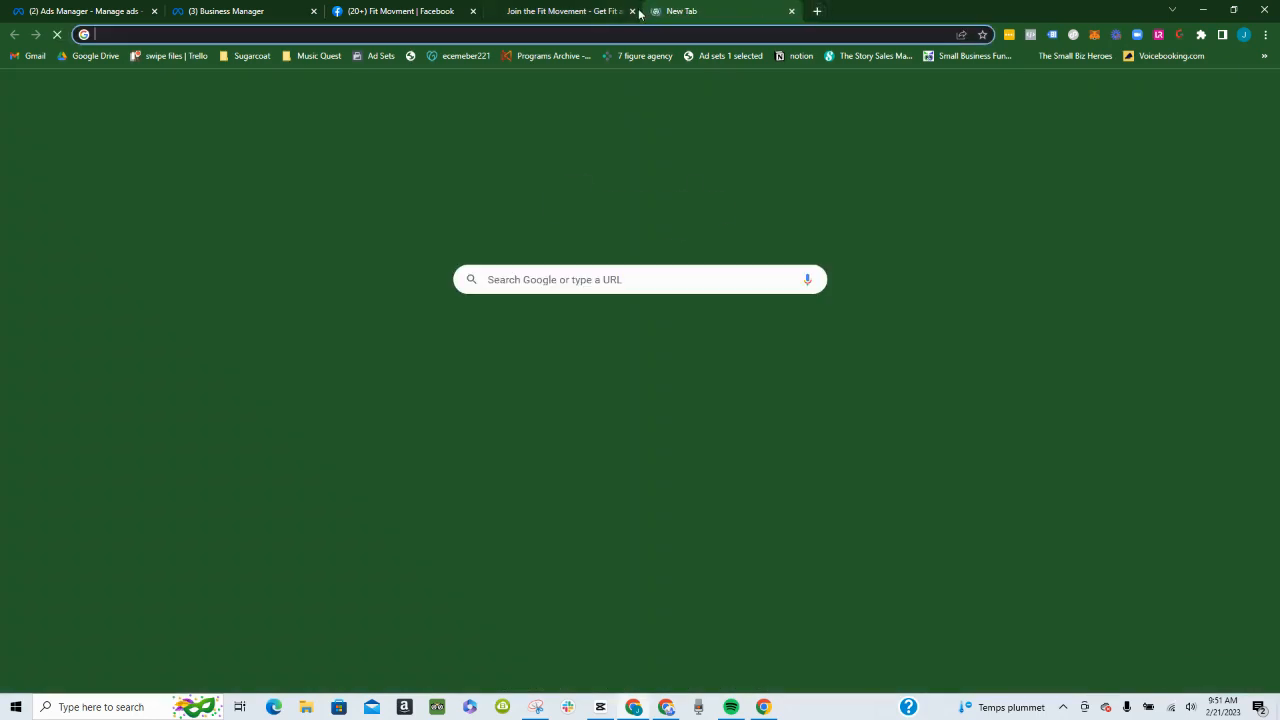
click(632, 11)
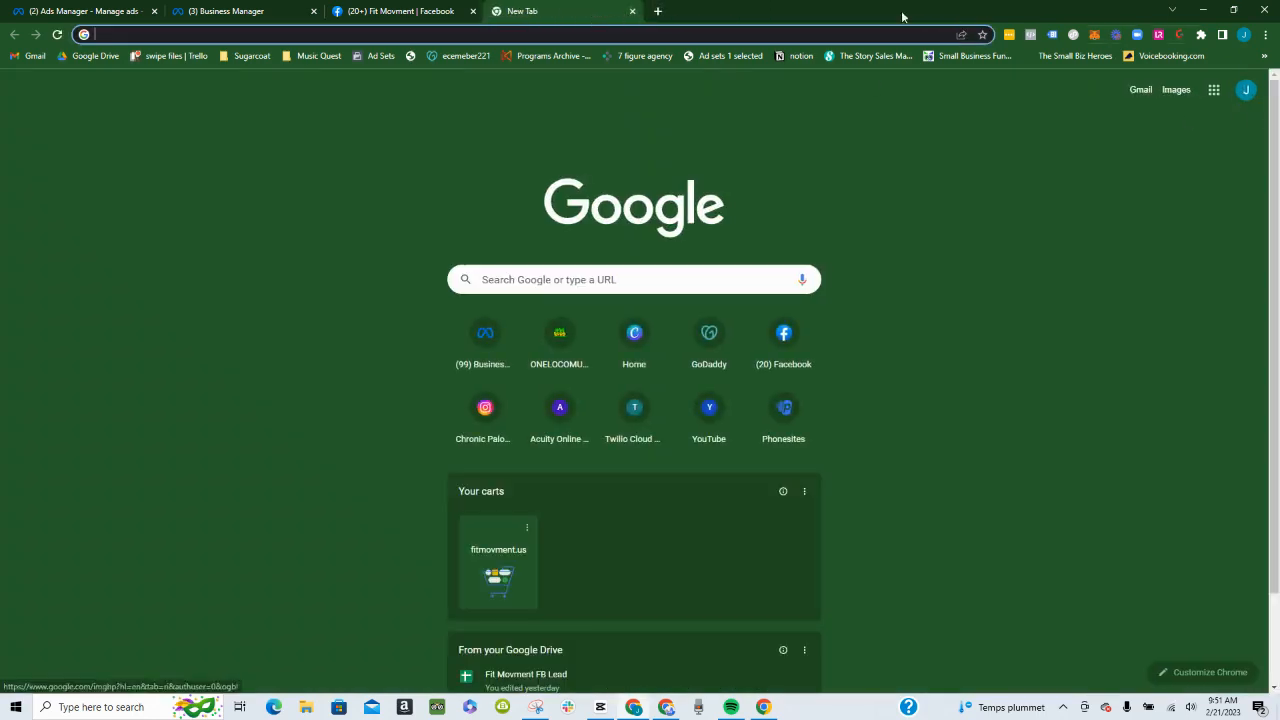
click(1245, 90)
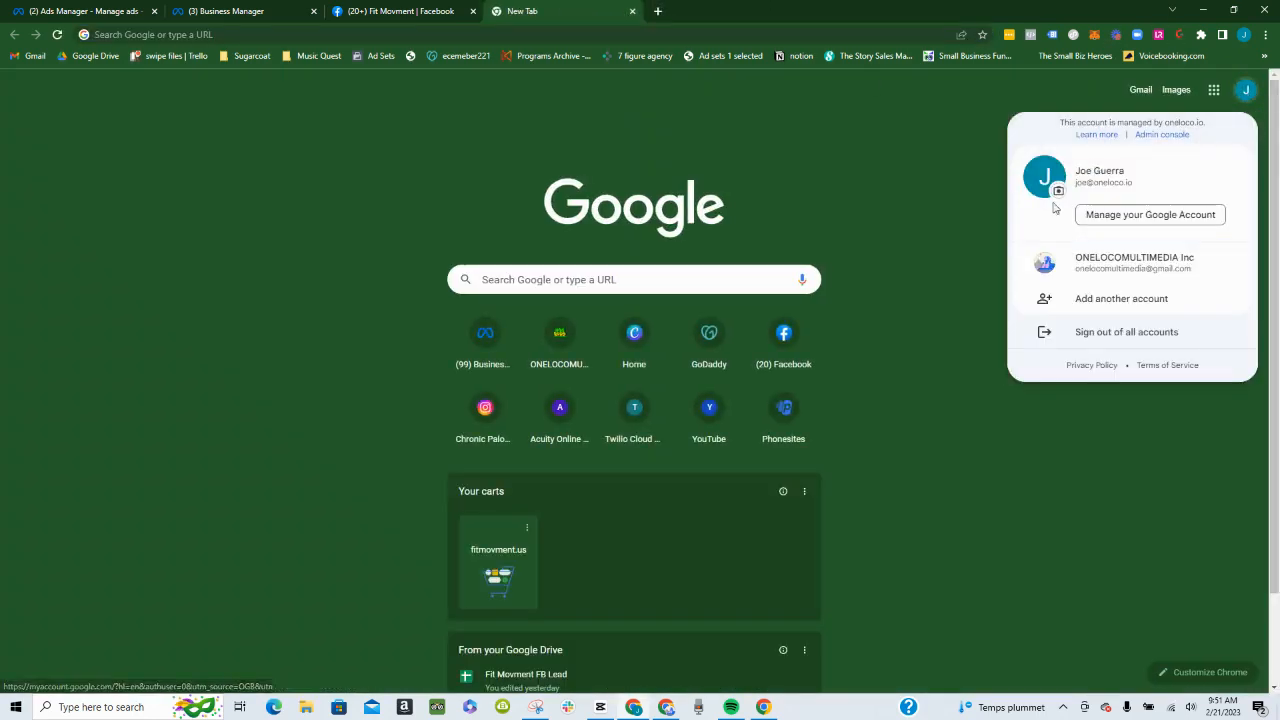
click(1060, 264)
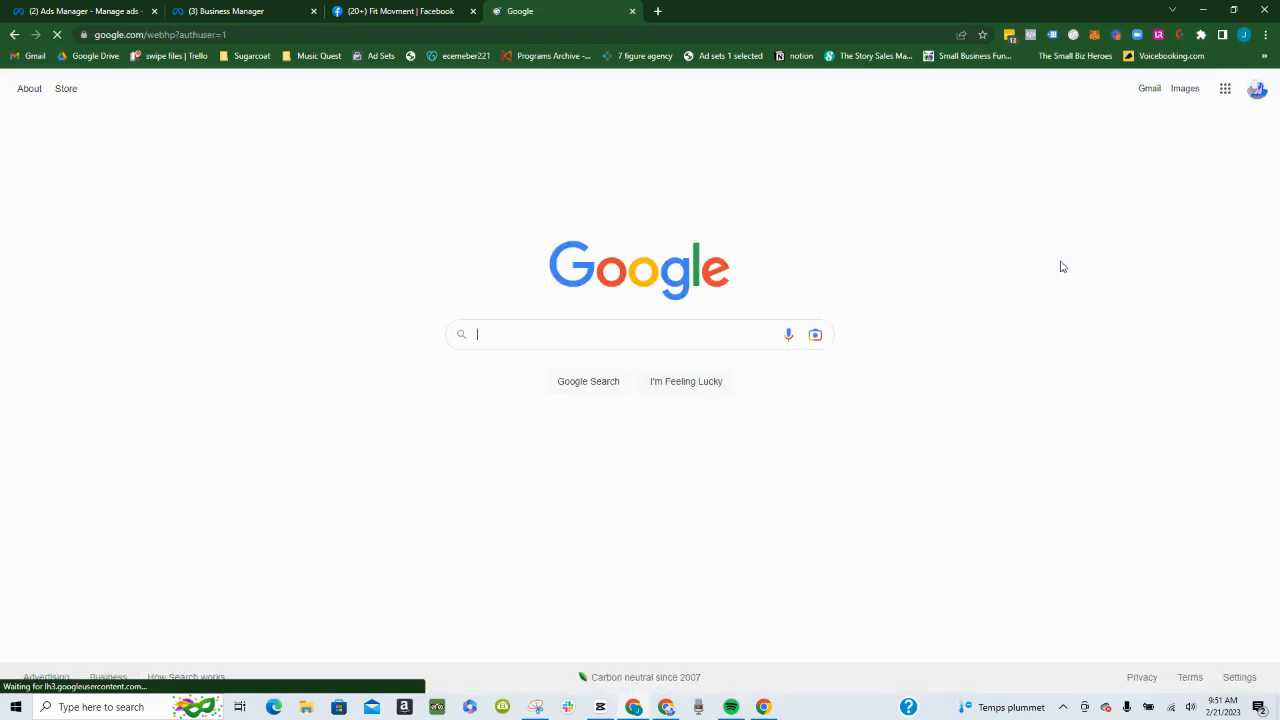
click(1152, 92)
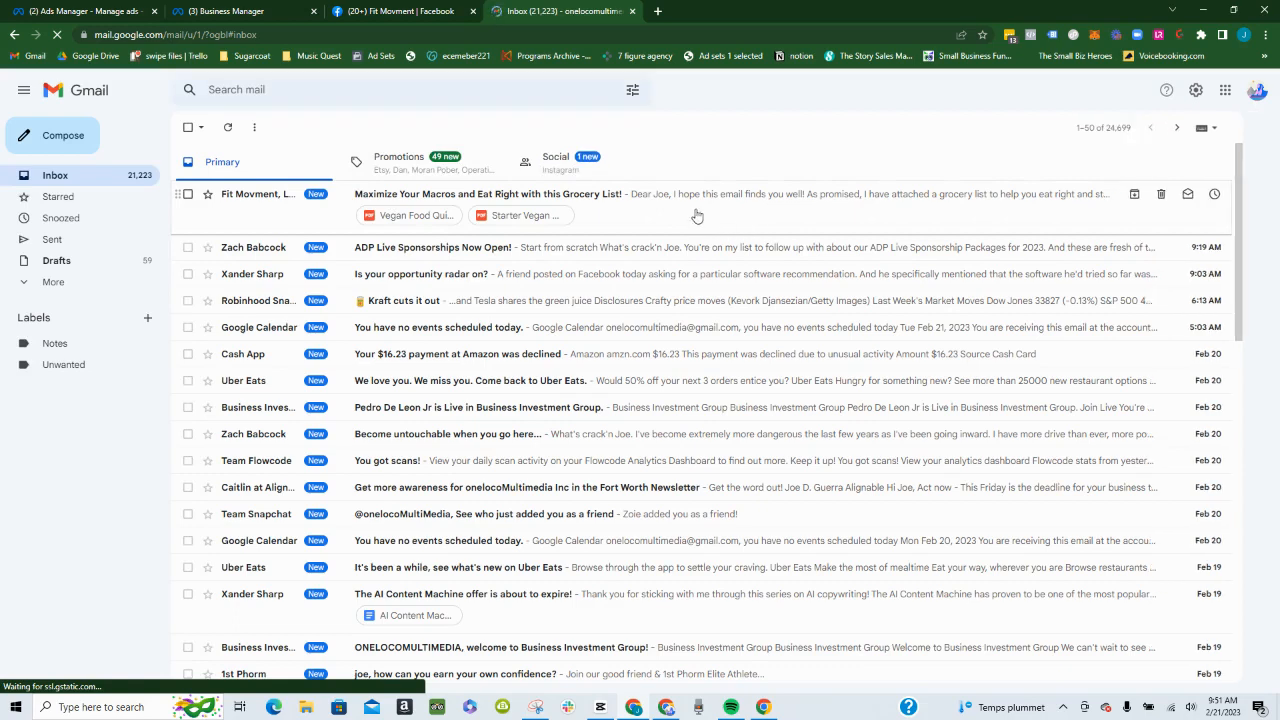
- Open the "Maximize Your Macros and Eat Right with this Grocery List!" email and examine its text, scheduling link and attachments
click(697, 214)
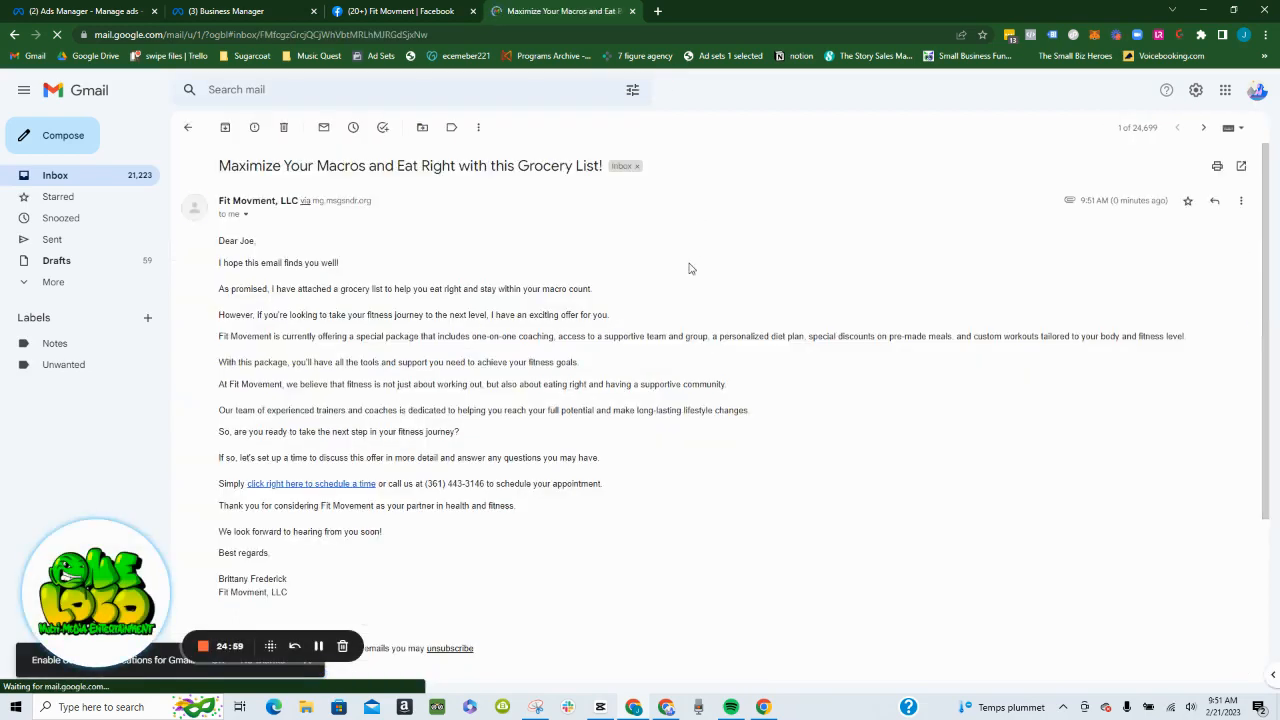
scroll(688, 268, down, 1)
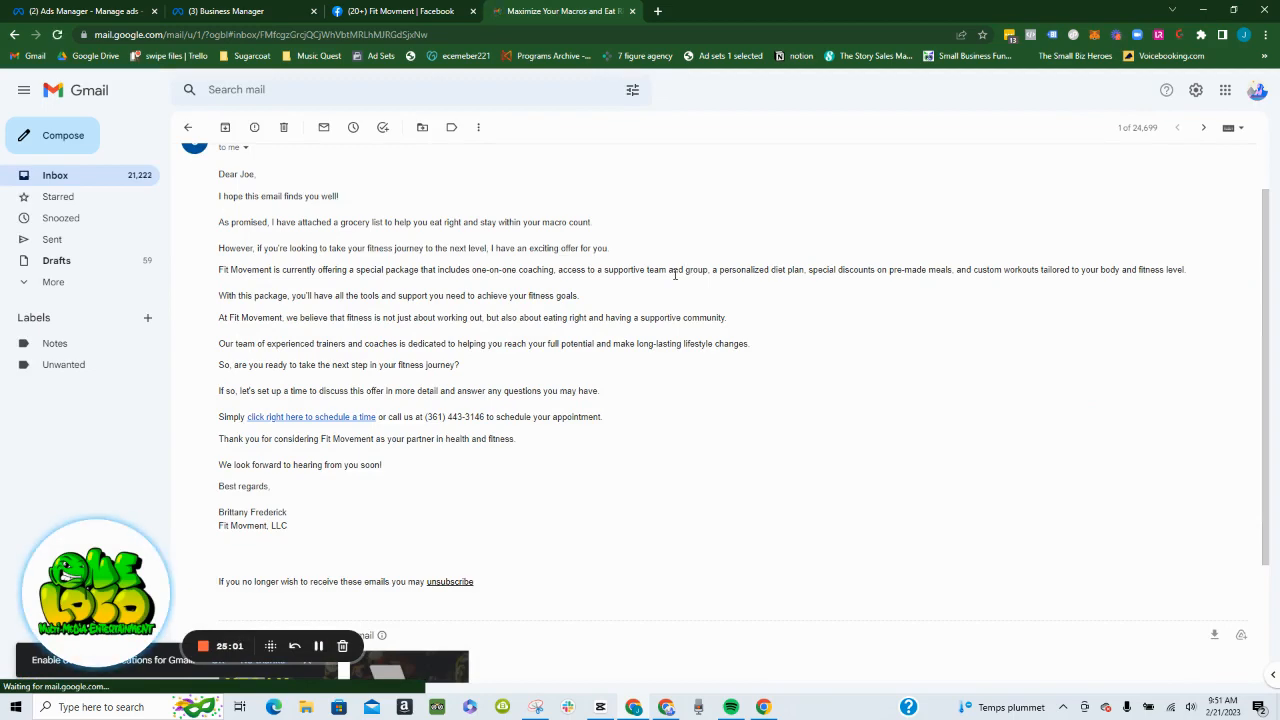
scroll(678, 275, down, 1)
scroll(675, 277, down, 1)
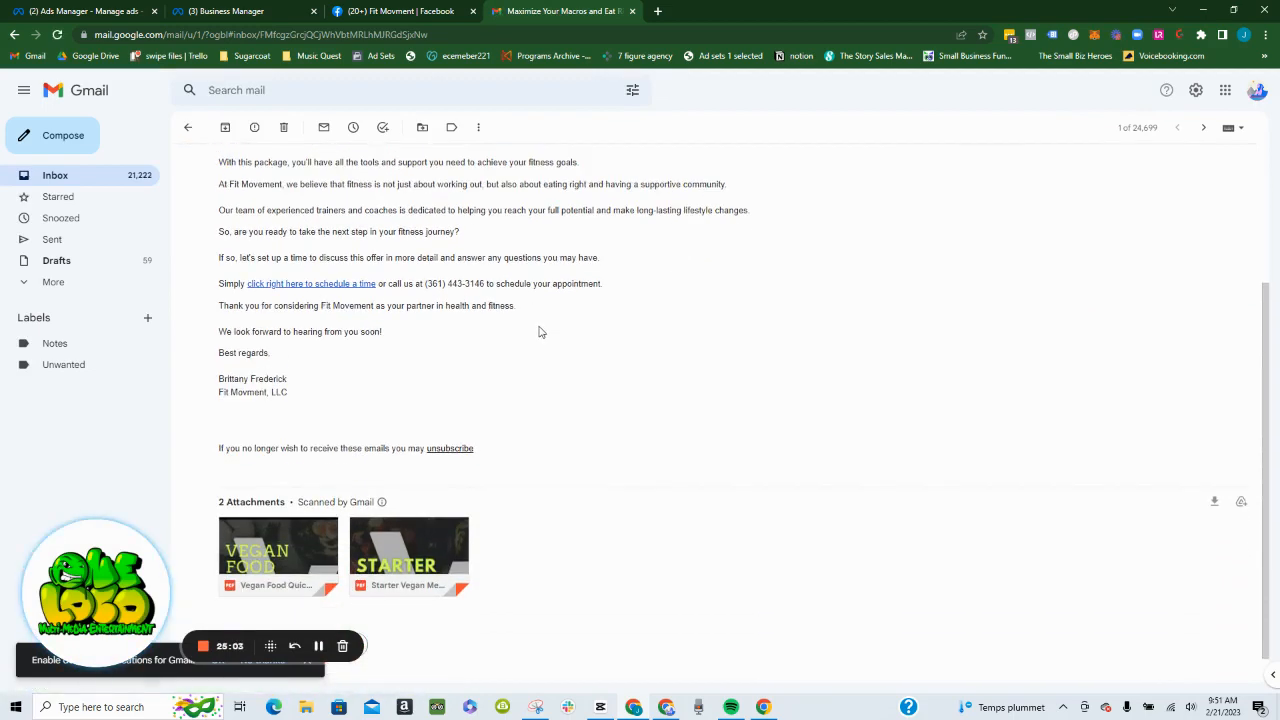
scroll(540, 334, down, 1)
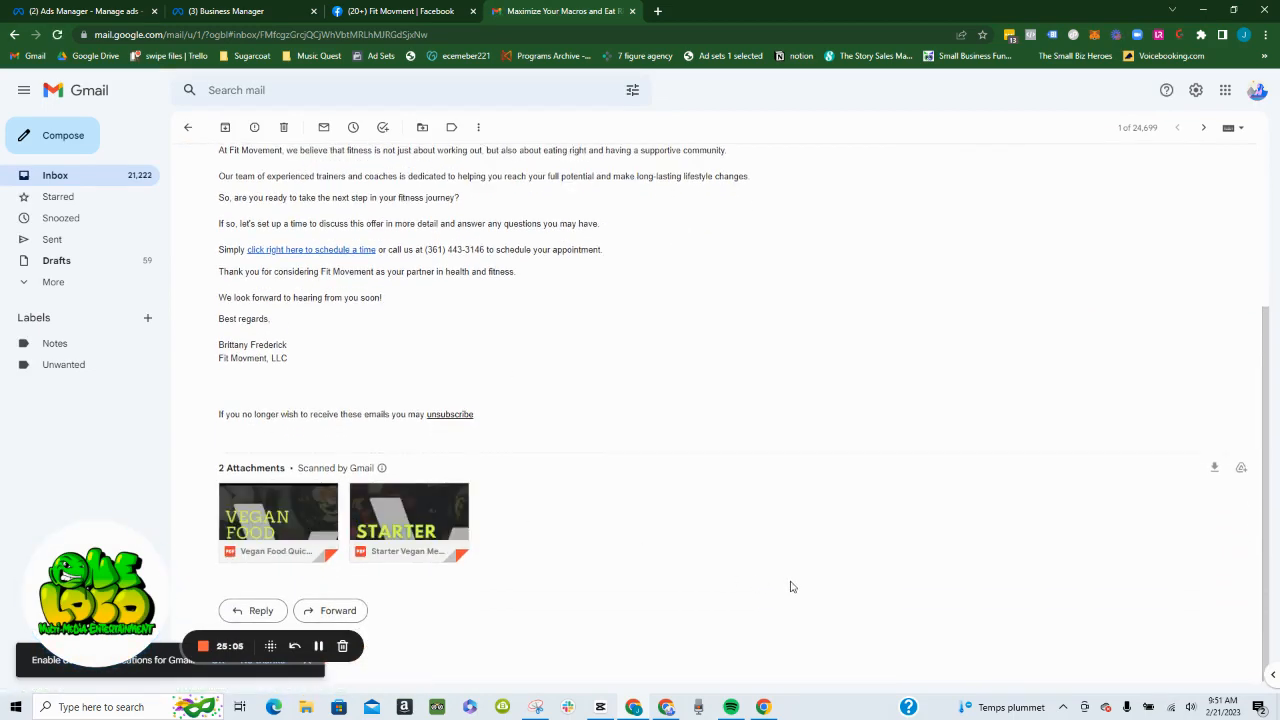